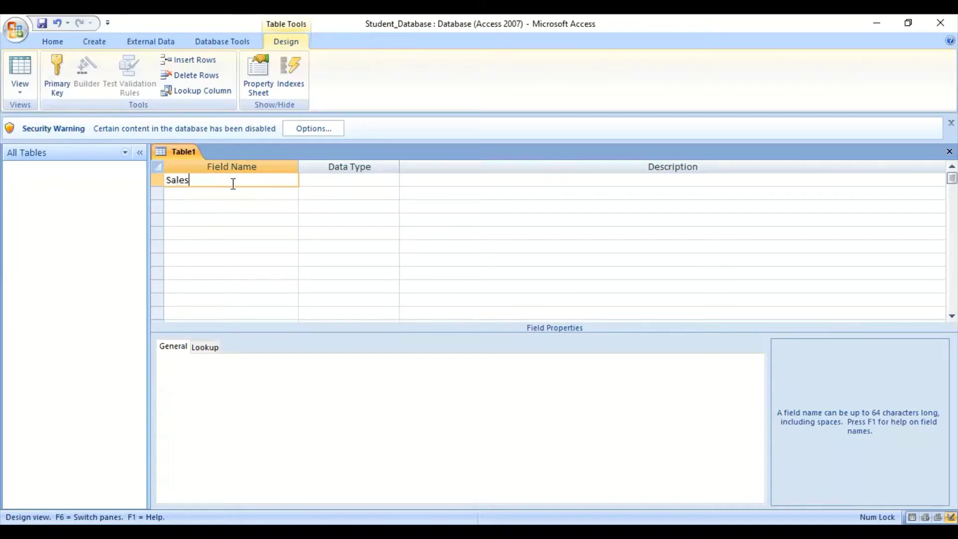
Step: Complete the first field of the table as SalesId with the Number data type
{"action": "key", "text": "Tab"}
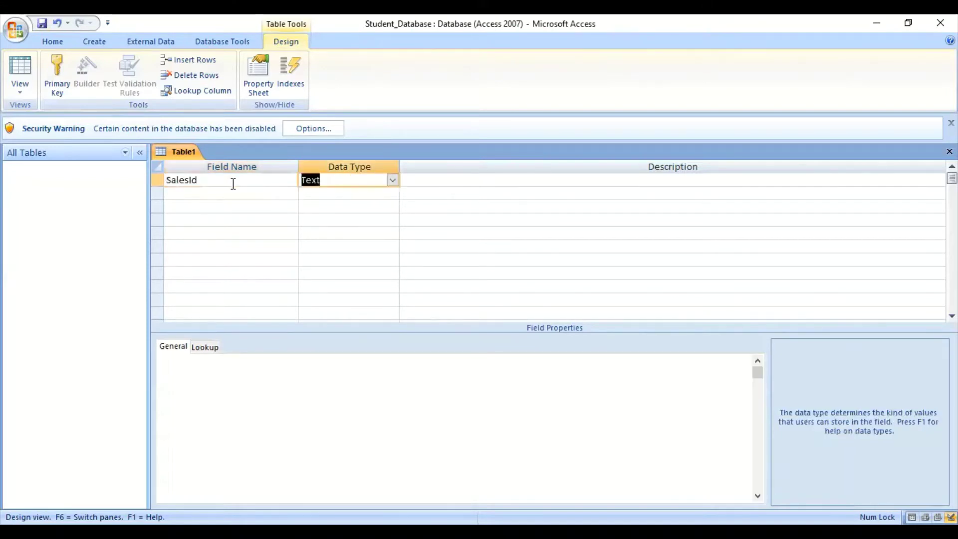
{"action": "type", "text": "number"}
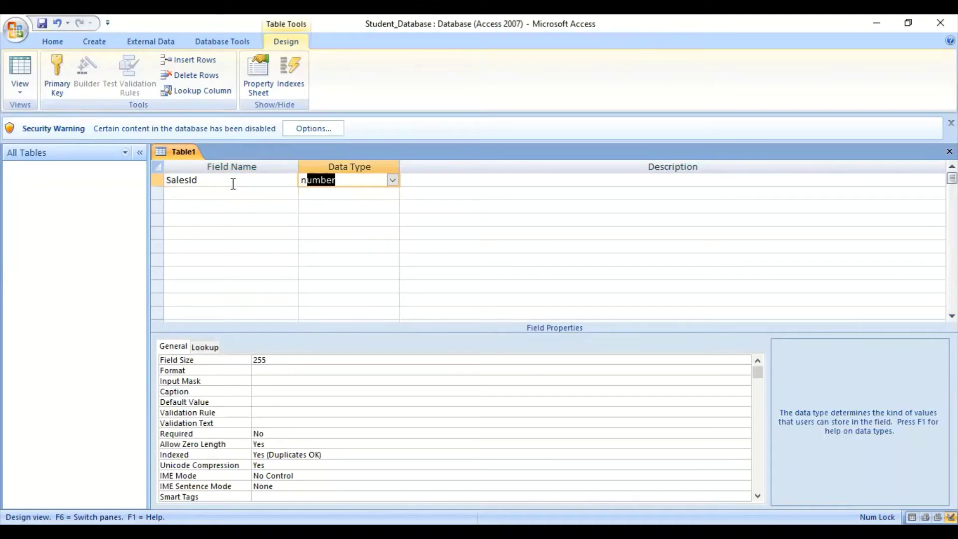
{"action": "key", "text": "Tab"}
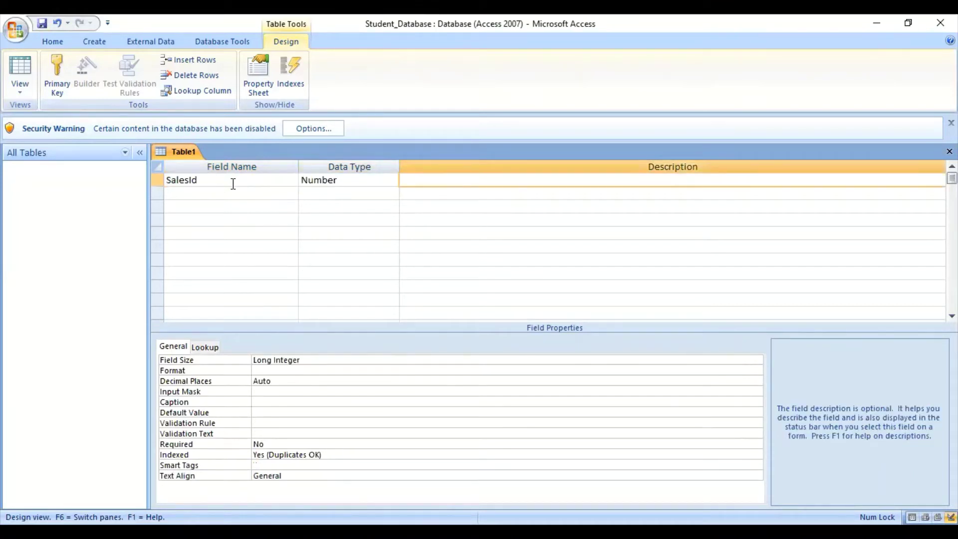
{"action": "key", "text": "Tab"}
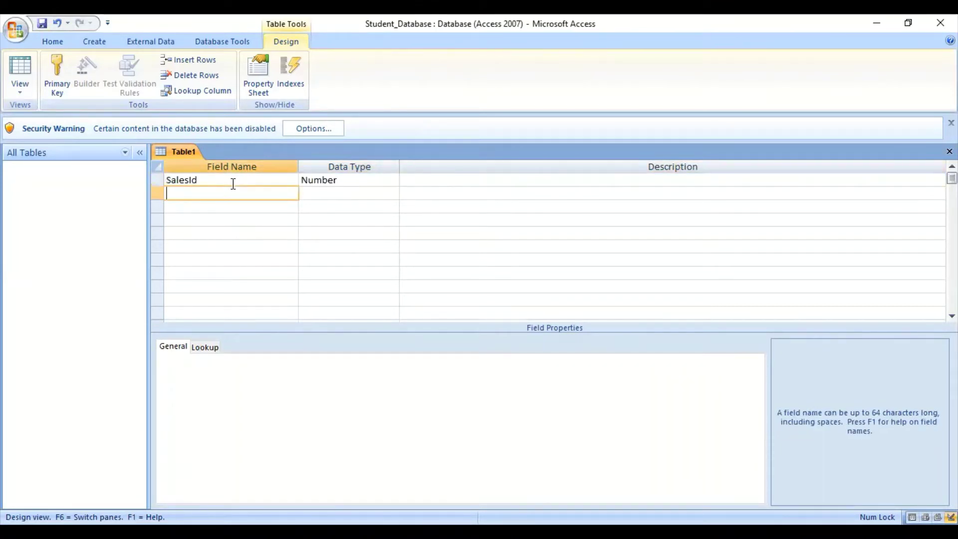
Step: Add a second field named SDate with the Date/Time data type
{"action": "type", "text": "s"}
{"action": "key", "text": "BackSpace"}
{"action": "type", "text": "SDate"}
{"action": "key", "text": "Tab"}
{"action": "type", "text": "da"}
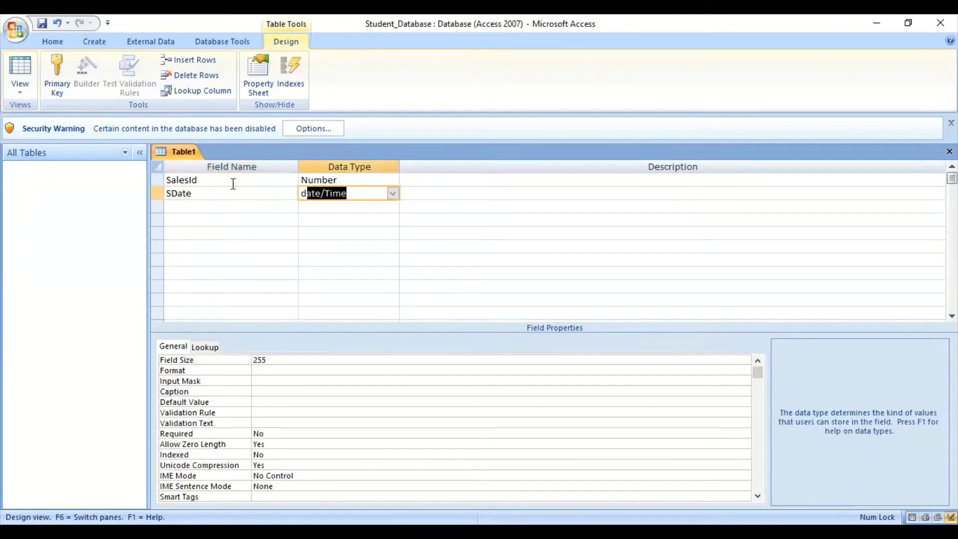
{"action": "key", "text": "Tab"}
{"action": "key", "text": "Tab"}
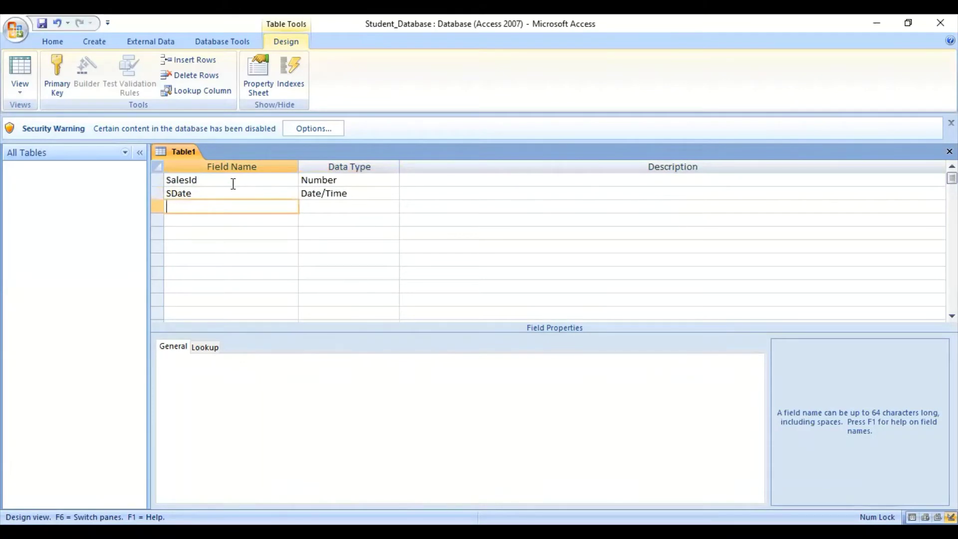
Step: Add a third field named SAmount with the Currency data type
{"action": "type", "text": "SAmount"}
{"action": "key", "text": "Tab"}
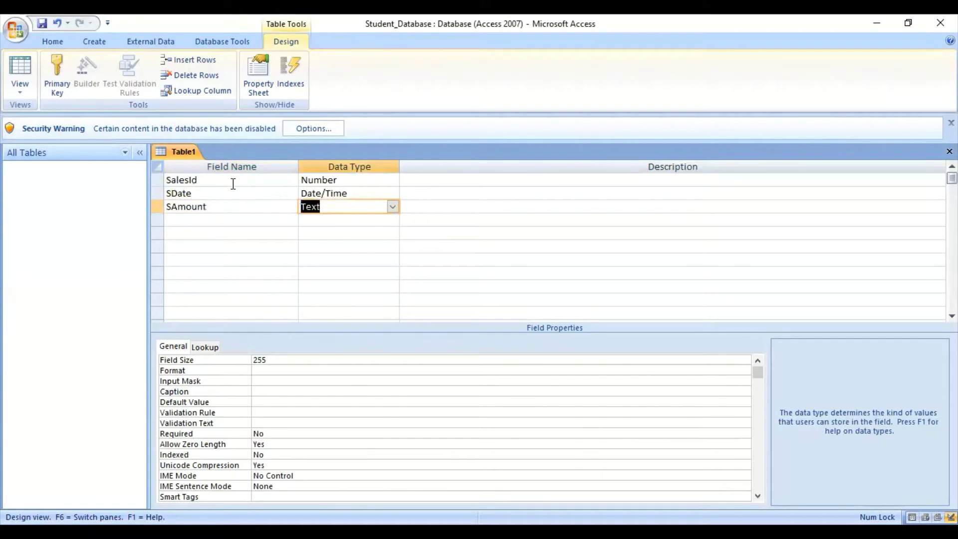
{"action": "type", "text": "c"}
{"action": "key", "text": "Tab"}
{"action": "key", "text": "Tab"}
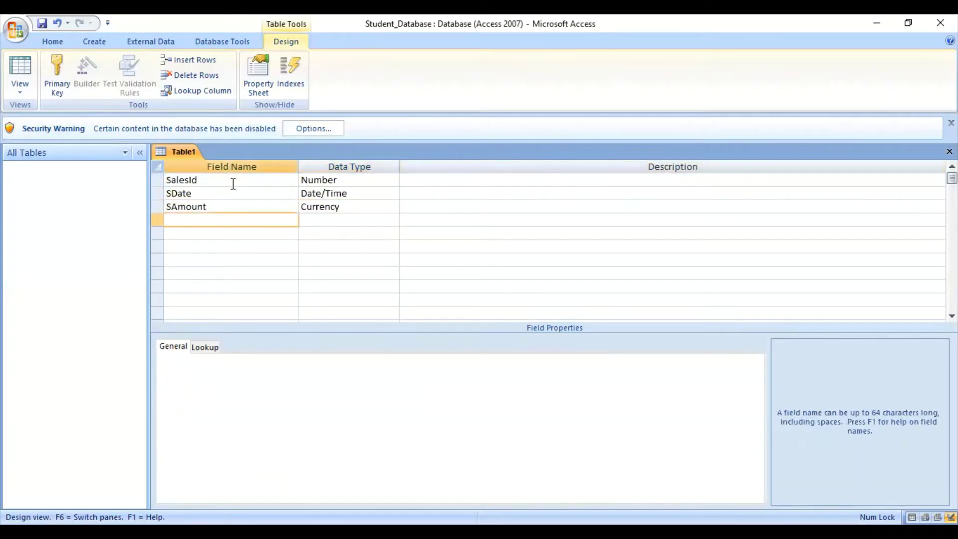
Step: Add a fourth field named SProduct below SAmount
{"action": "type", "text": "SProduct"}
{"action": "key", "text": "Tab"}
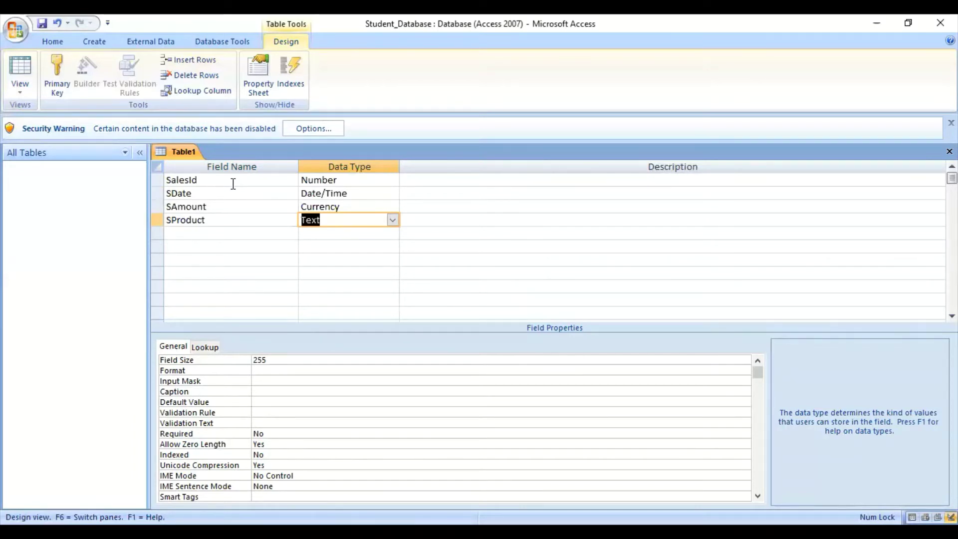
{"action": "type", "text": "lo"}
{"action": "key", "text": "Return"}
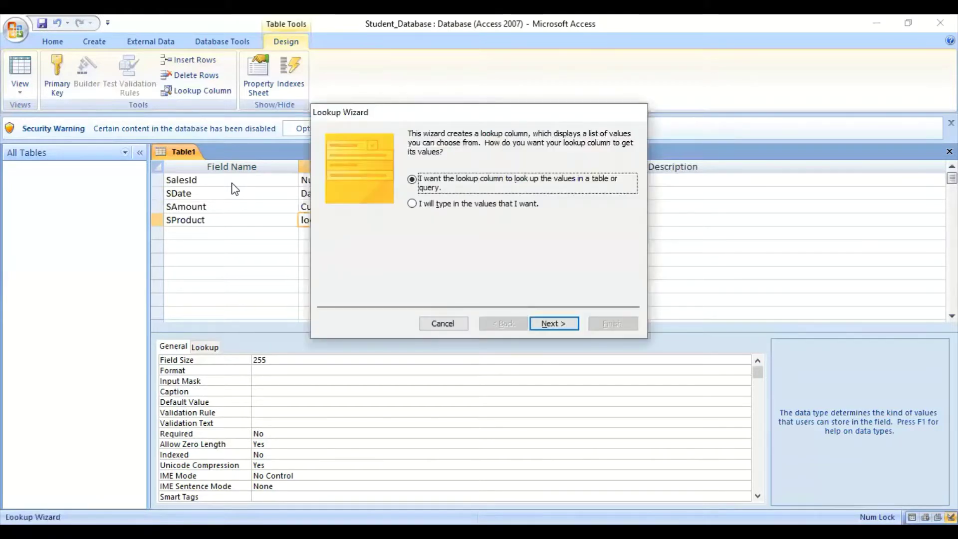
{"action": "left_click", "coordinate": [438, 323]}
Step: Start the Lookup Wizard as the data type of SProduct and choose to enter the lookup values manually
{"action": "left_click", "coordinate": [392, 221]}
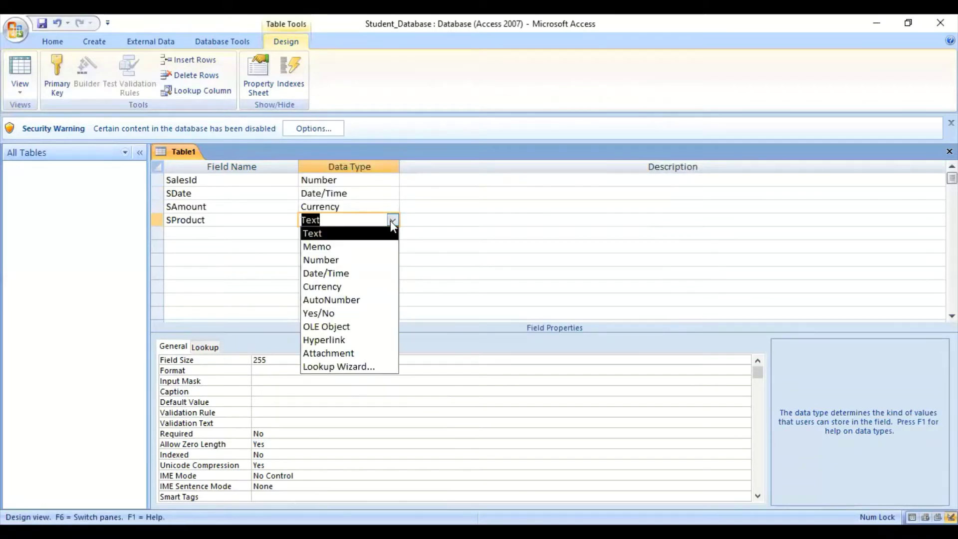
{"action": "left_click", "coordinate": [351, 366]}
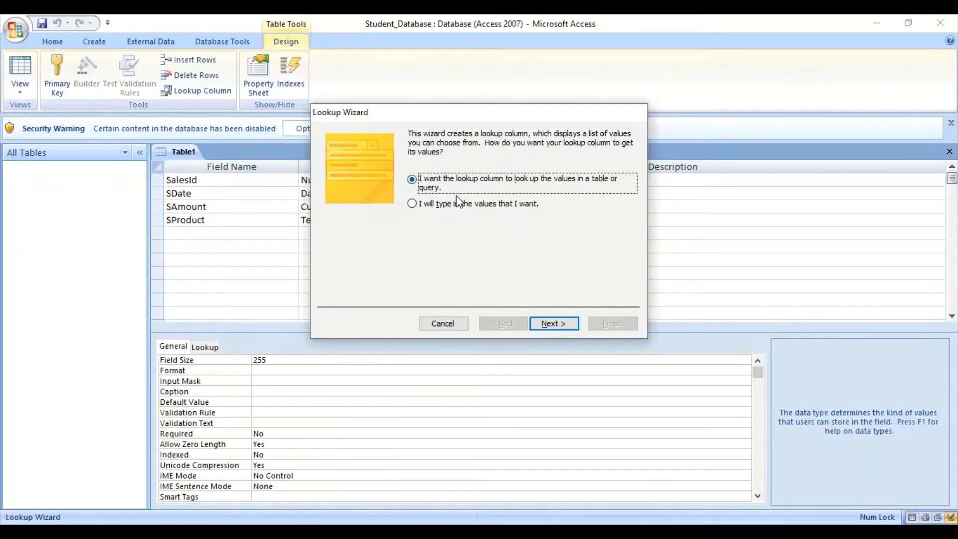
{"action": "left_click", "coordinate": [412, 204]}
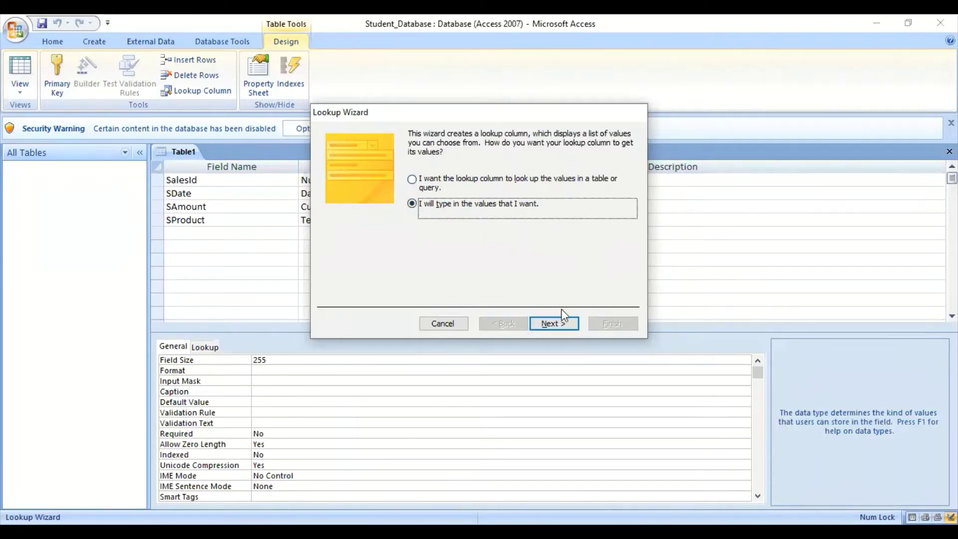
{"action": "left_click", "coordinate": [558, 325]}
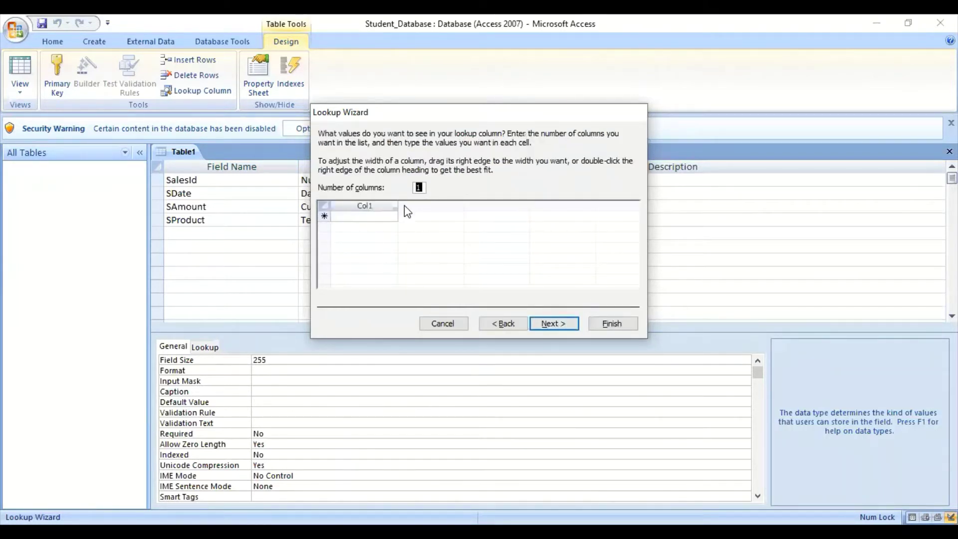
Step: Enter MONITOR and PRINTER as the first two values of the lookup column
{"action": "left_click", "coordinate": [383, 215]}
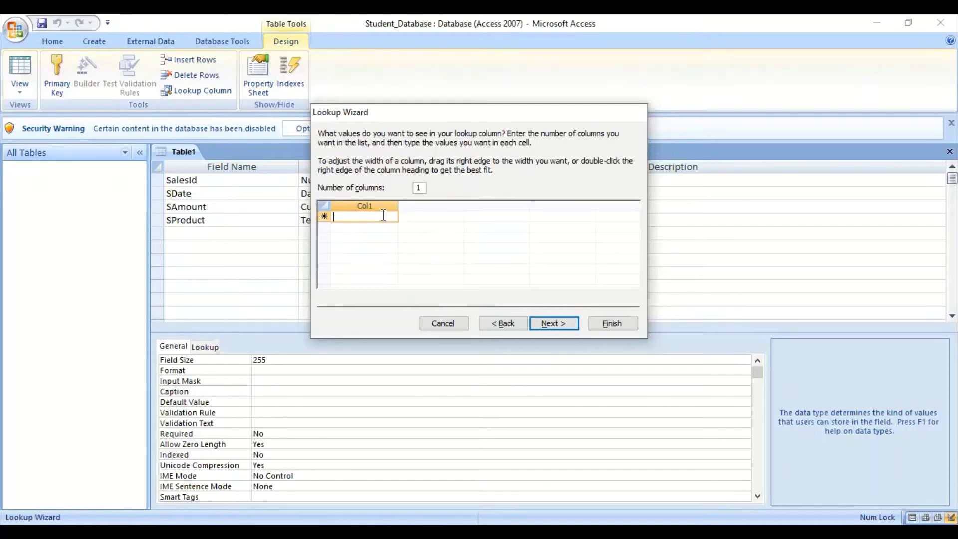
{"action": "type", "text": "mo"}
{"action": "key", "text": "BackSpace"}
{"action": "key", "text": "BackSpace"}
{"action": "key", "text": "Caps_Lock"}
{"action": "type", "text": "MONI"}
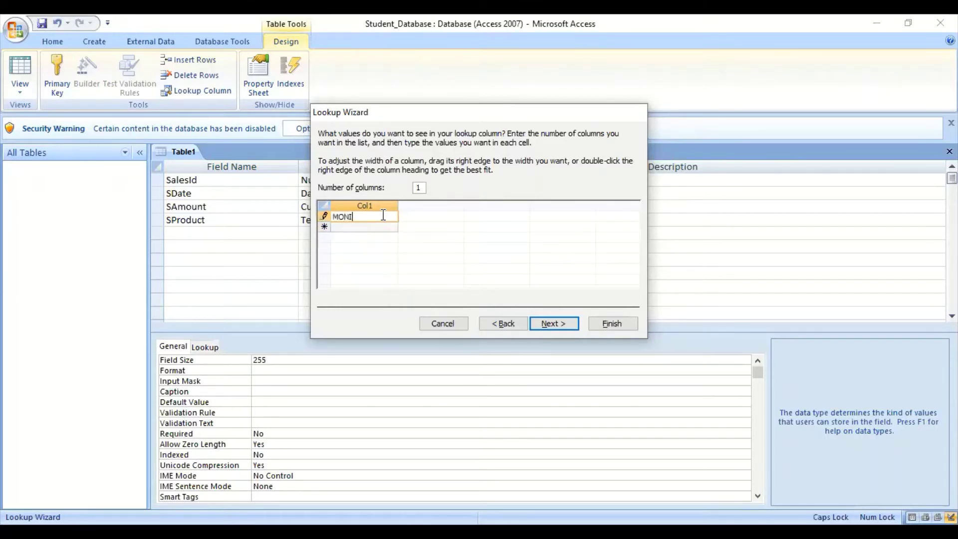
{"action": "type", "text": "TOR"}
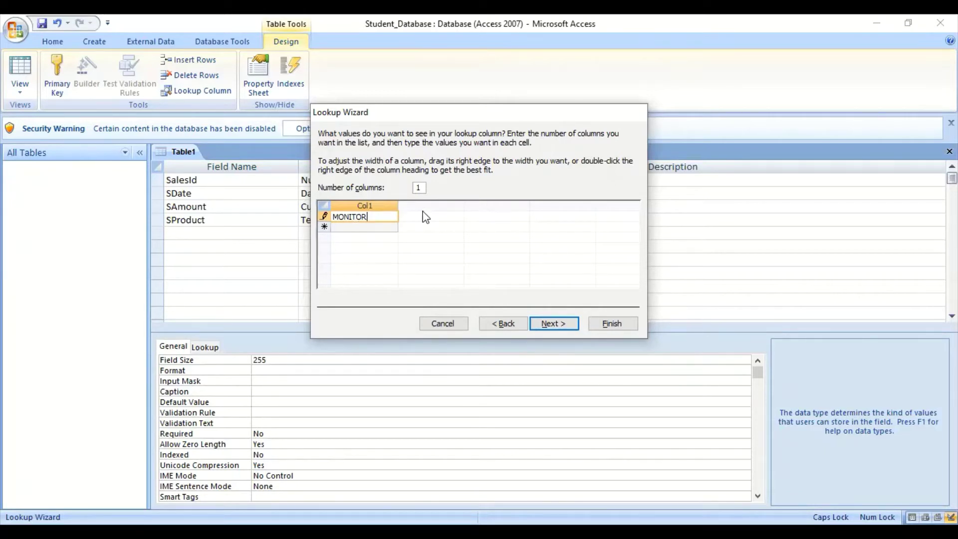
{"action": "key", "text": "Return"}
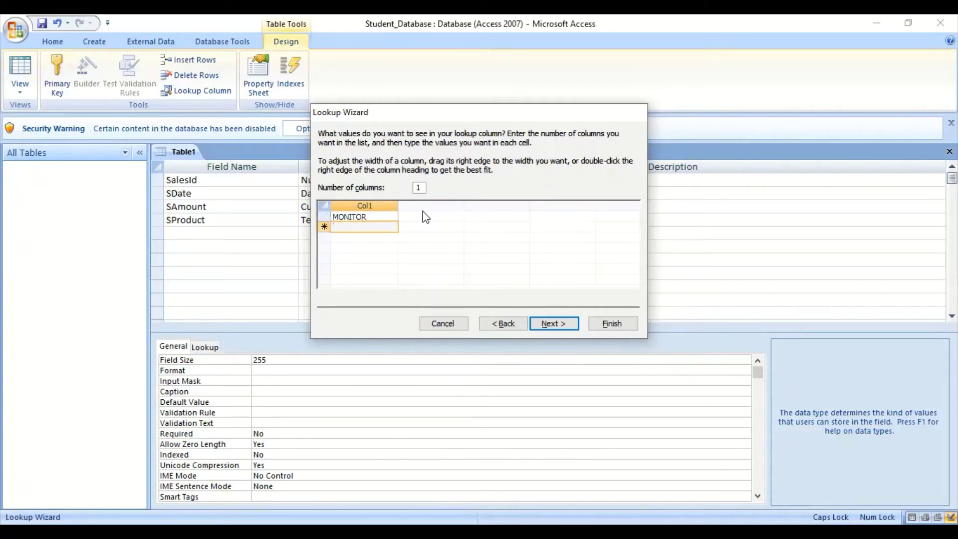
{"action": "type", "text": "PRINTER"}
{"action": "key", "text": "Down"}
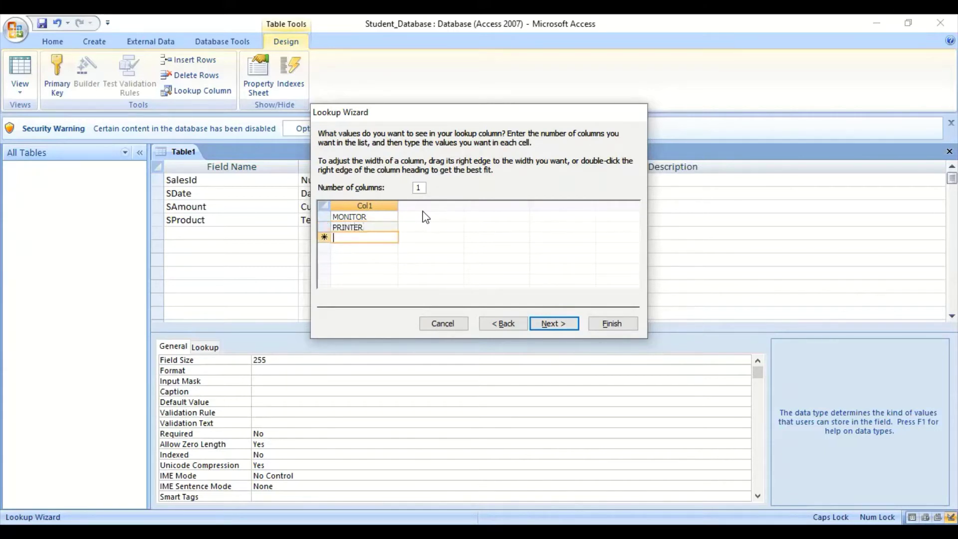
Step: Add CPU, KEYBORD and MOUSE to the lookup values and finish the wizard with the label SProduct
{"action": "type", "text": "CPU"}
{"action": "key", "text": "Down"}
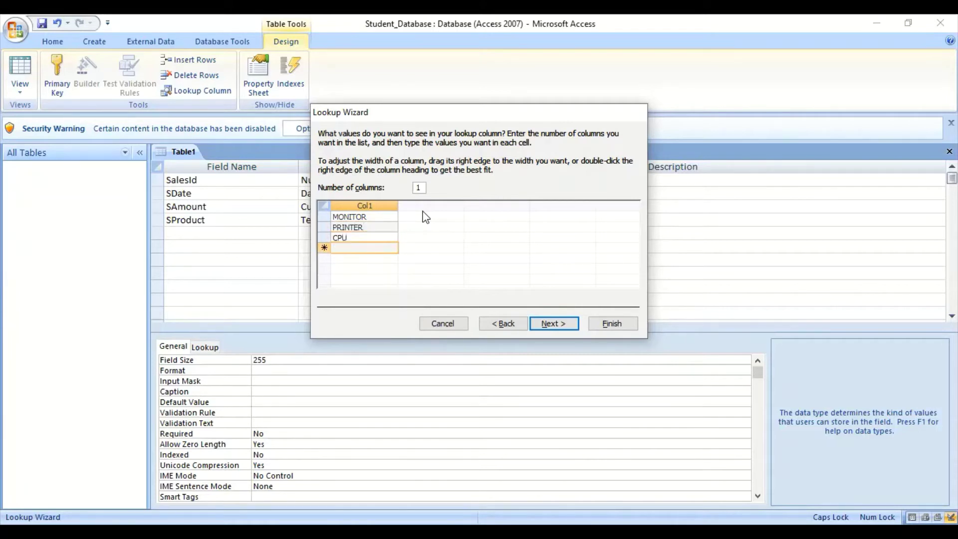
{"action": "type", "text": "KEY"}
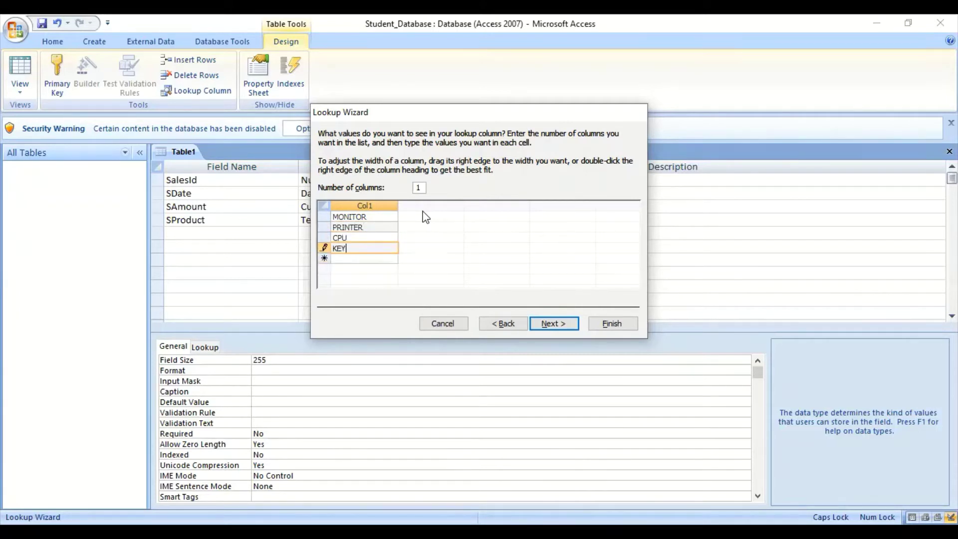
{"action": "type", "text": "BORD"}
{"action": "key", "text": "Down"}
{"action": "type", "text": "MOU"}
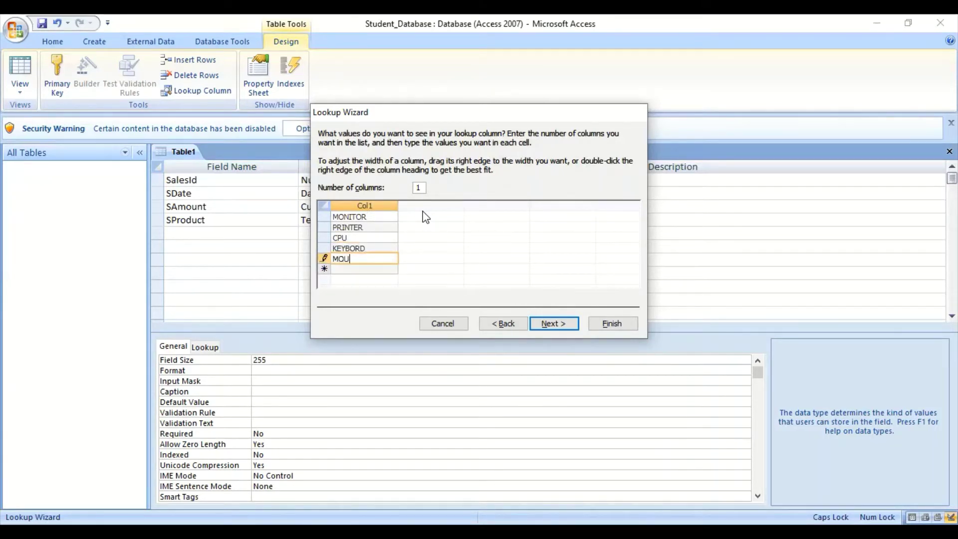
{"action": "type", "text": "SE"}
{"action": "left_click", "coordinate": [560, 322]}
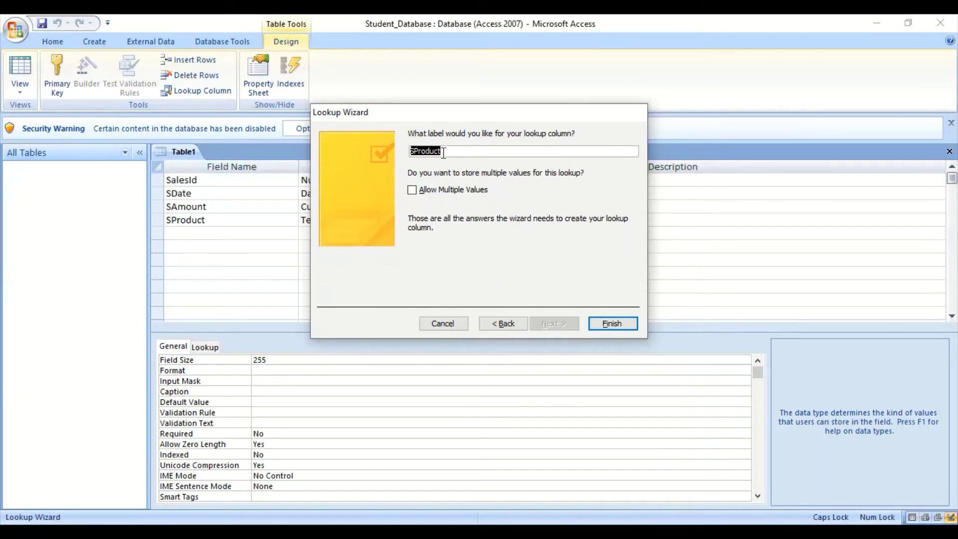
{"action": "left_click", "coordinate": [621, 325]}
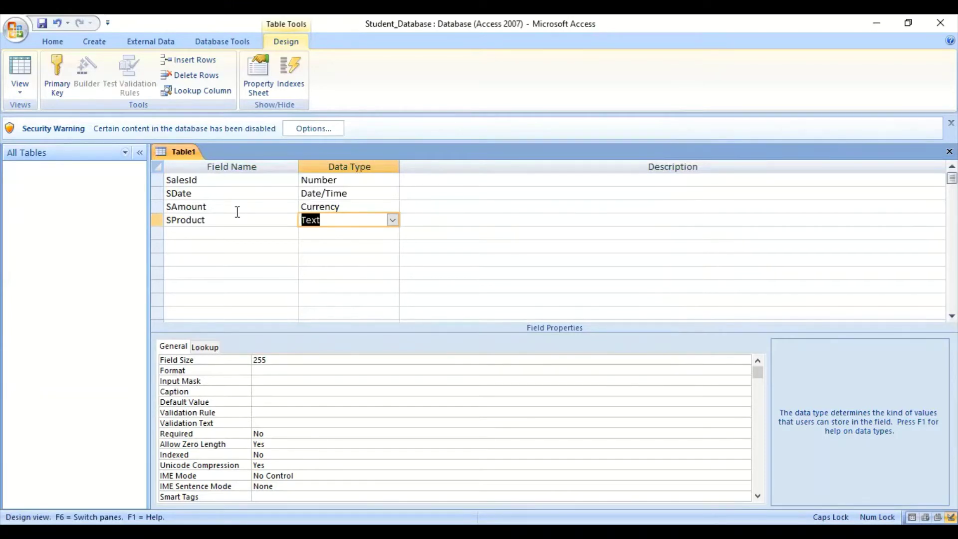
Step: Switch the table to Datasheet View, saving it as SALES_TABLE without creating a primary key
{"action": "right_click", "coordinate": [188, 155]}
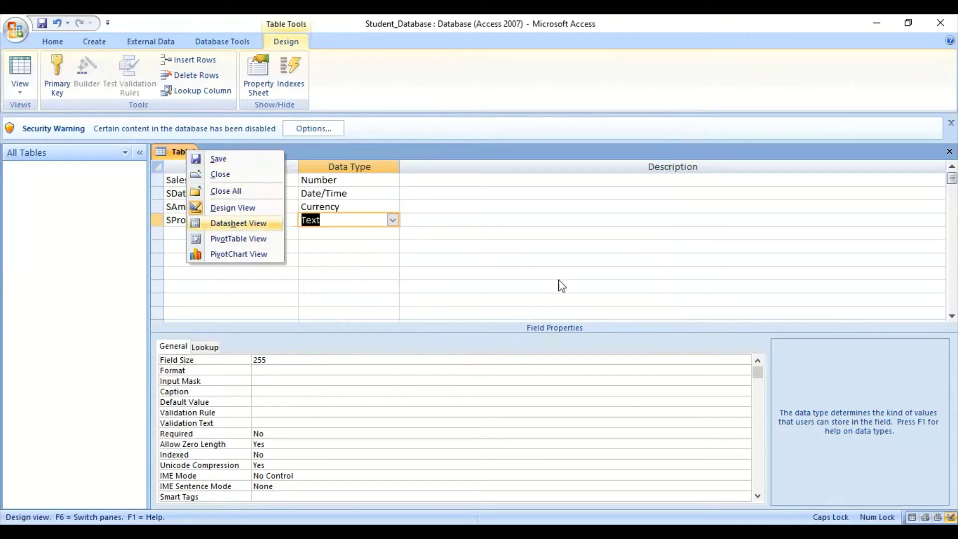
{"action": "left_click", "coordinate": [231, 225]}
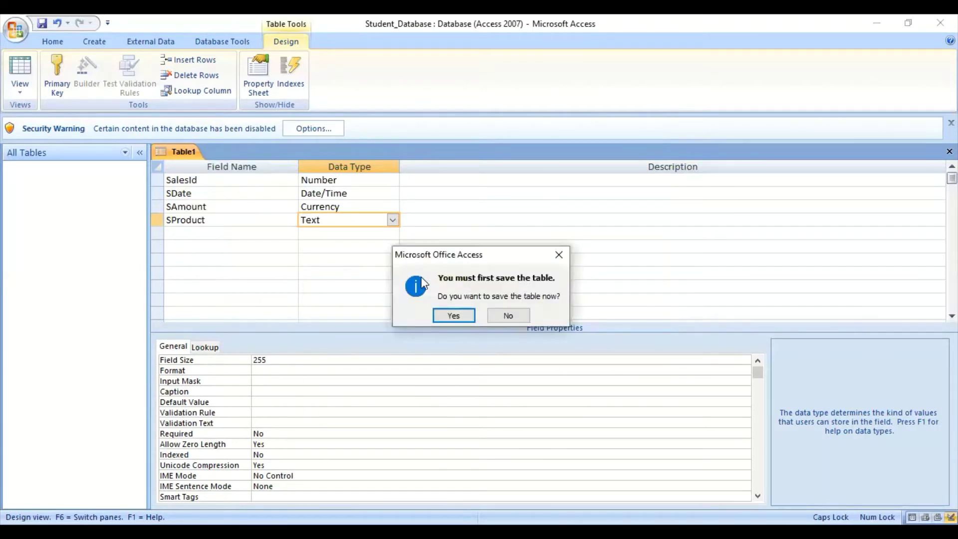
{"action": "left_click", "coordinate": [454, 315]}
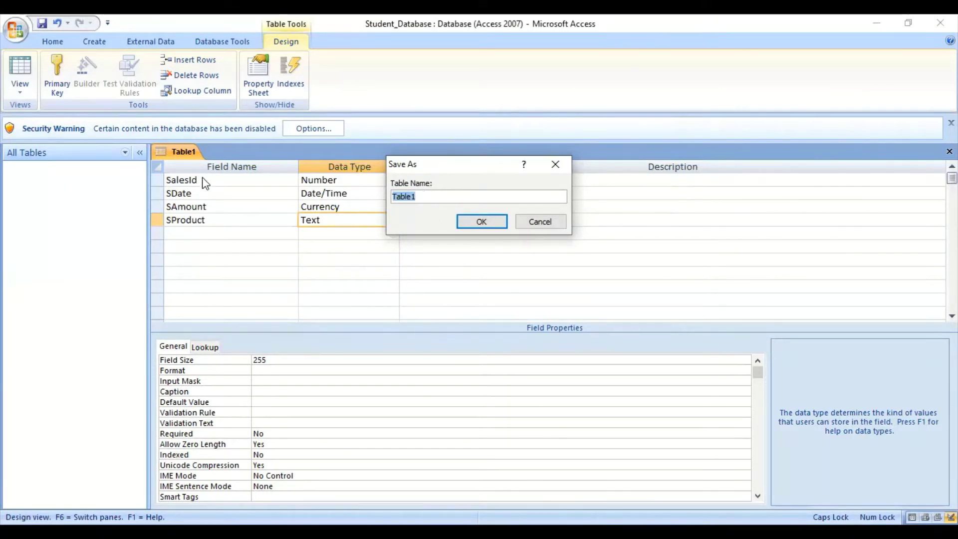
{"action": "type", "text": "sALE"}
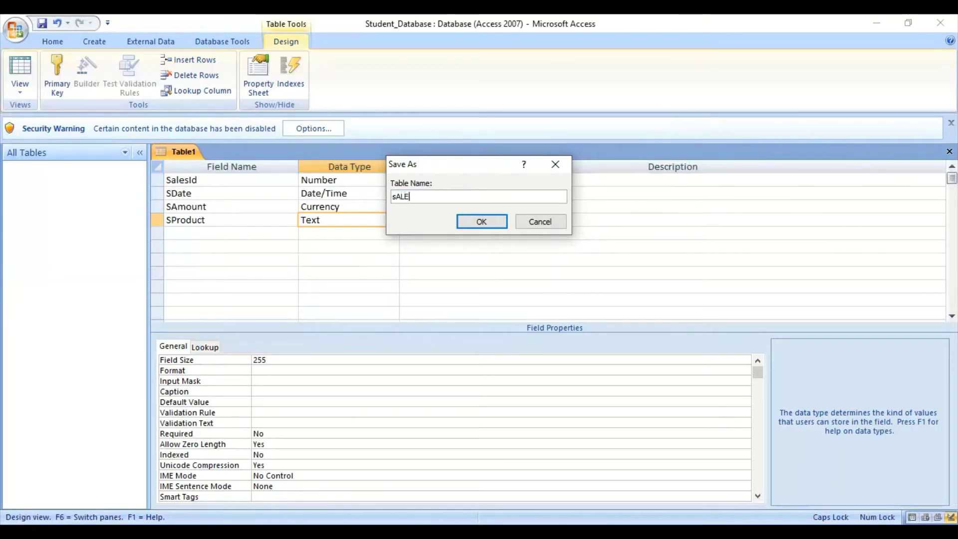
{"action": "key", "text": "BackSpace"}
{"action": "key", "text": "BackSpace"}
{"action": "key", "text": "BackSpace"}
{"action": "key", "text": "BackSpace"}
{"action": "type", "text": "SALES_TABLE"}
{"action": "key", "text": "Return"}
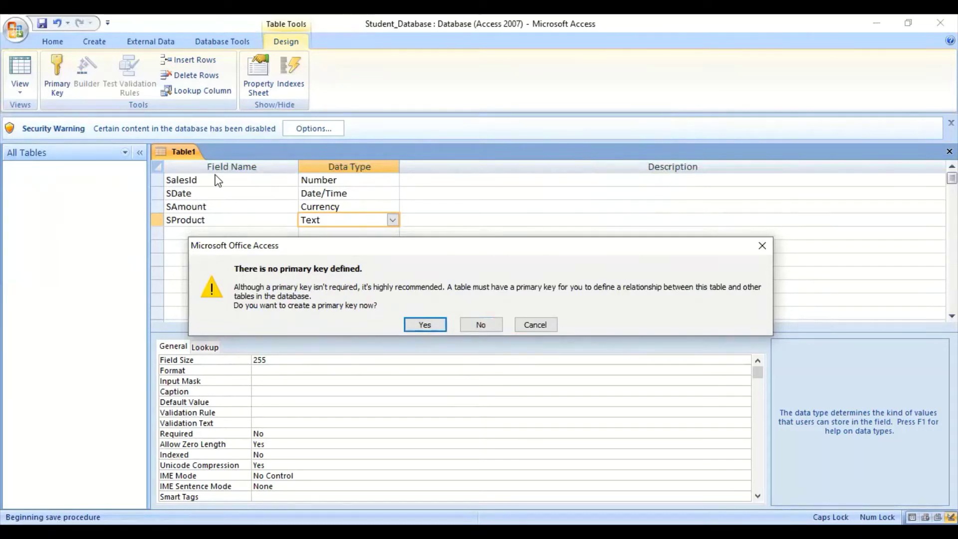
{"action": "left_click", "coordinate": [481, 325]}
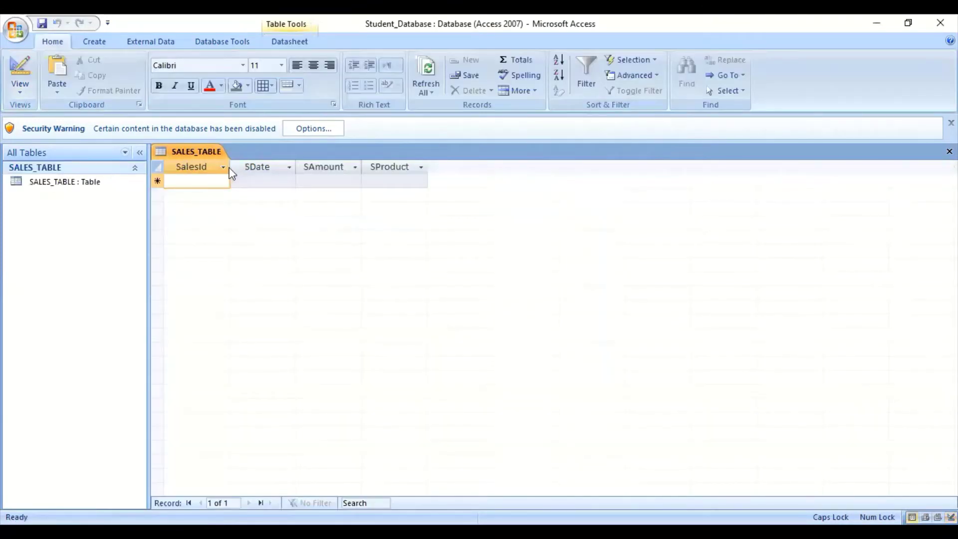
{"action": "left_click", "coordinate": [289, 167]}
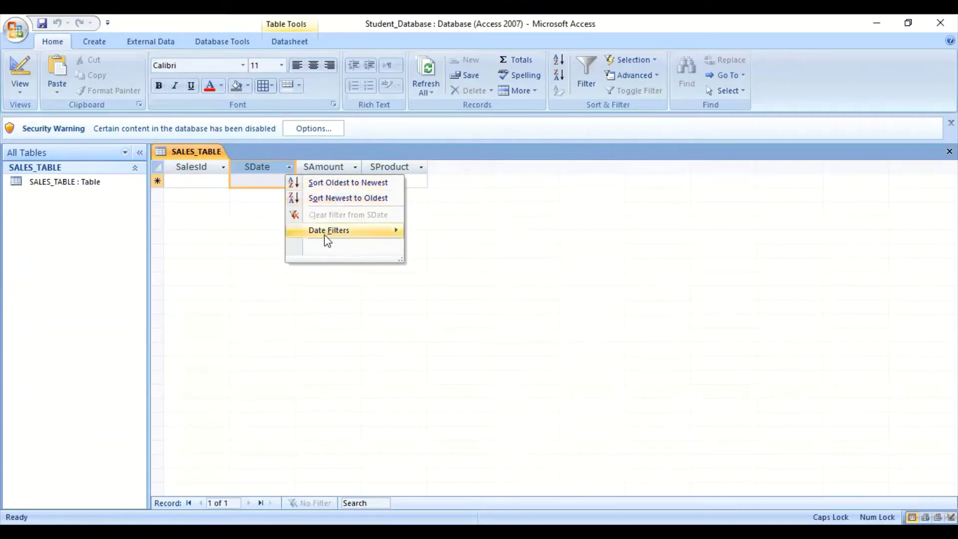
{"action": "mouse_move", "coordinate": [397, 233]}
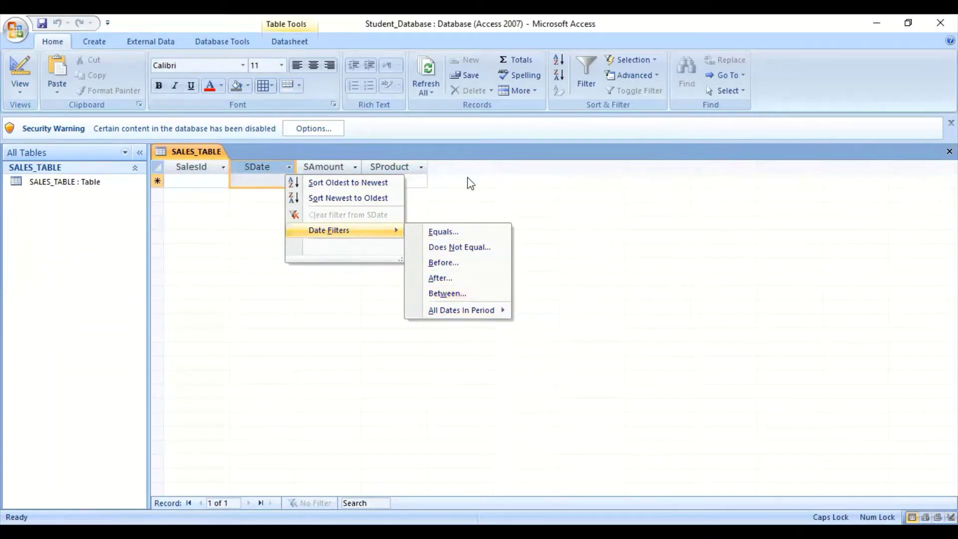
{"action": "left_click", "coordinate": [287, 198]}
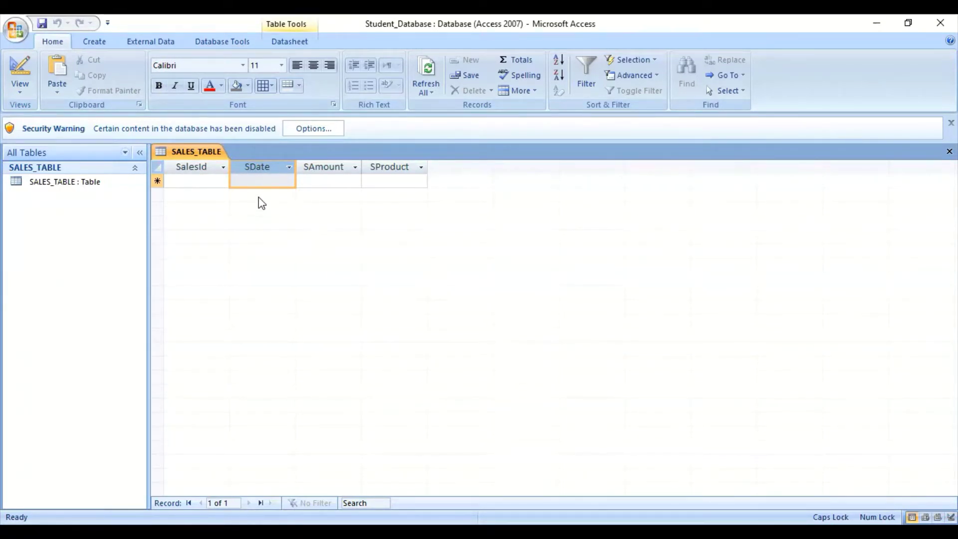
{"action": "left_click", "coordinate": [92, 42]}
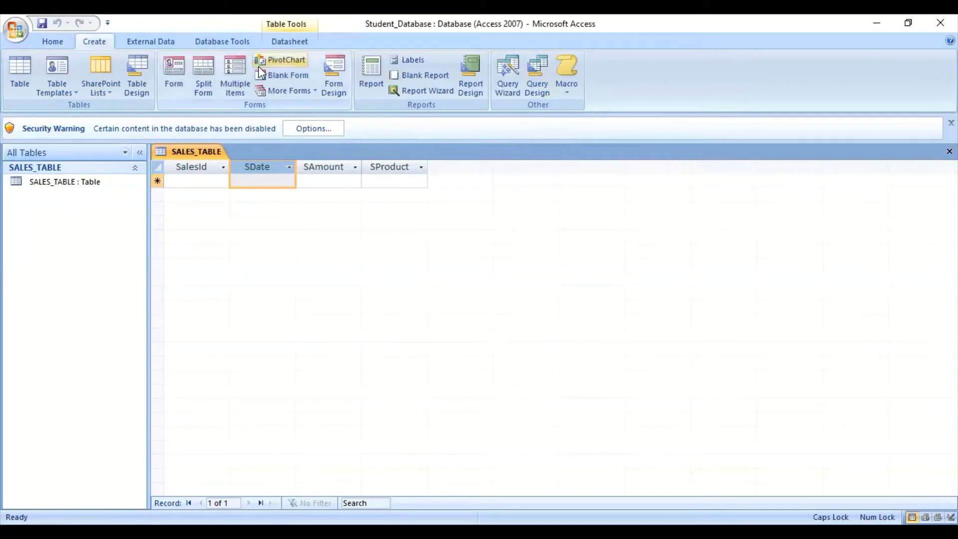
{"action": "left_click", "coordinate": [543, 97]}
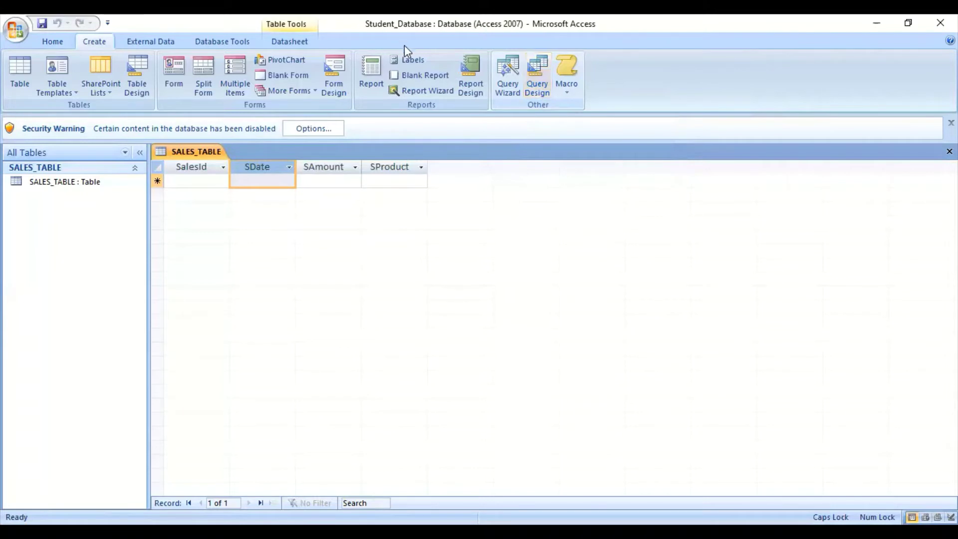
{"action": "left_click", "coordinate": [190, 180]}
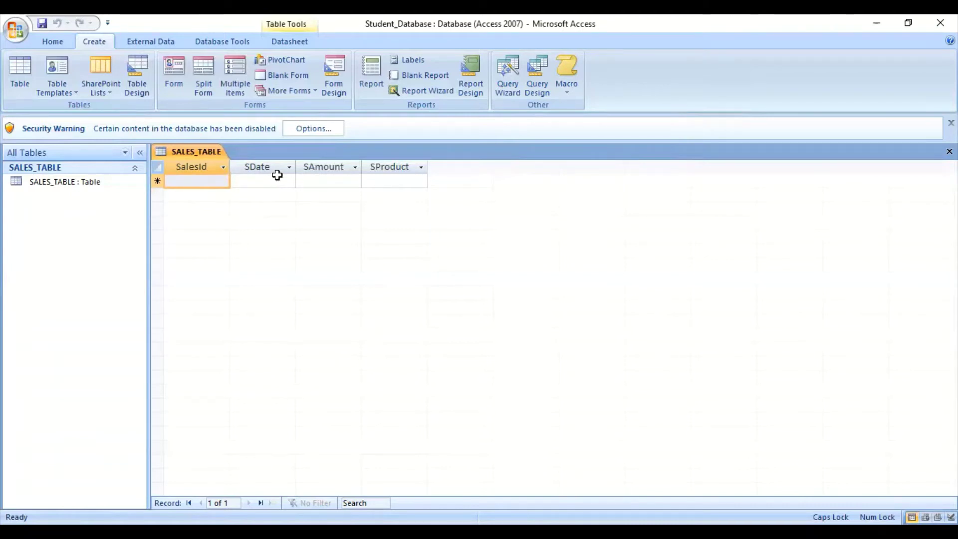
{"action": "left_click", "coordinate": [289, 168]}
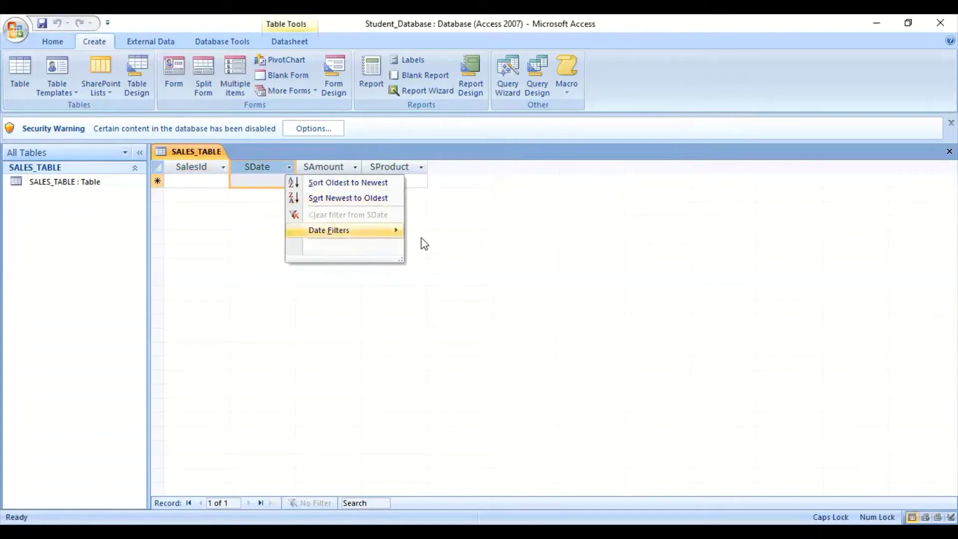
{"action": "mouse_move", "coordinate": [356, 233]}
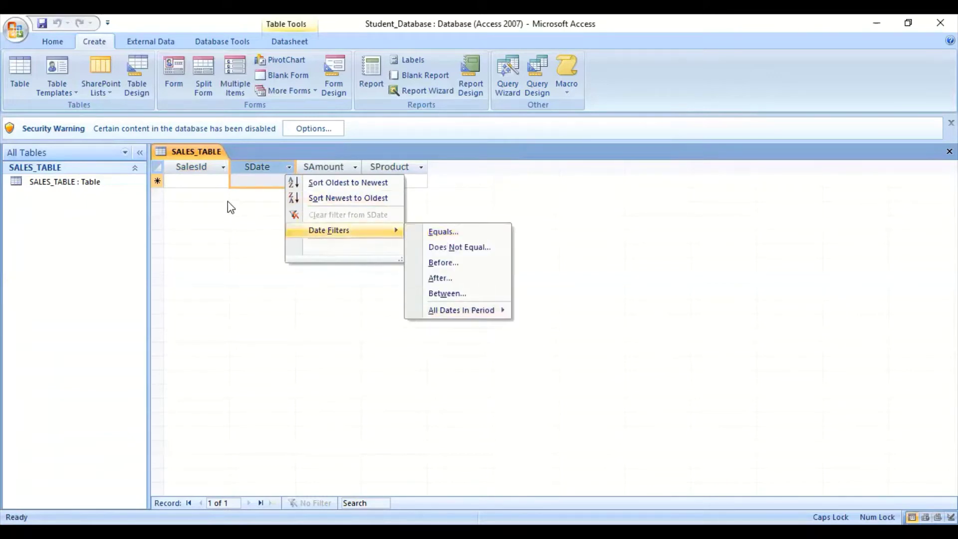
{"action": "left_click", "coordinate": [252, 255]}
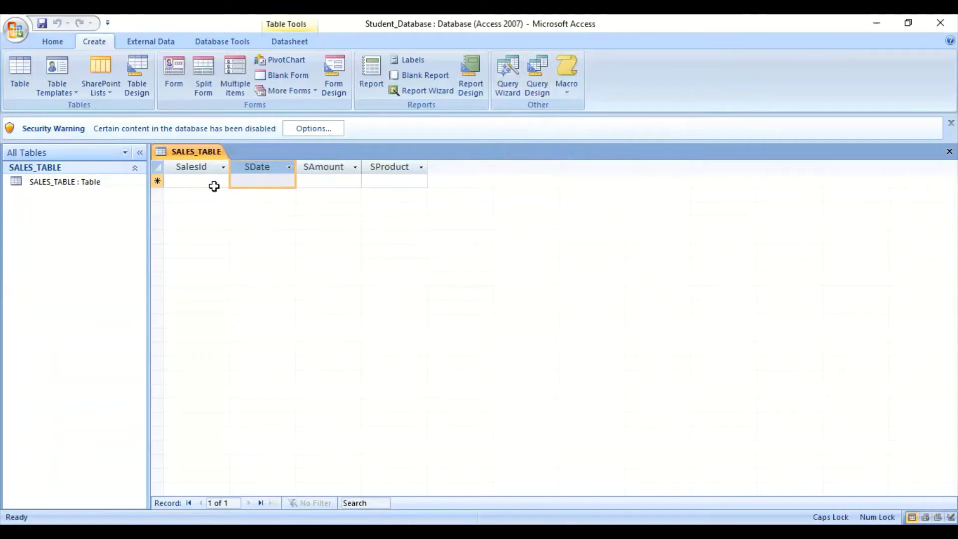
Step: Enter the first sales record with SalesId 10, SDate 01/02/2021, SAmount 15,000 and SProduct PRINTER
{"action": "left_click", "coordinate": [198, 182]}
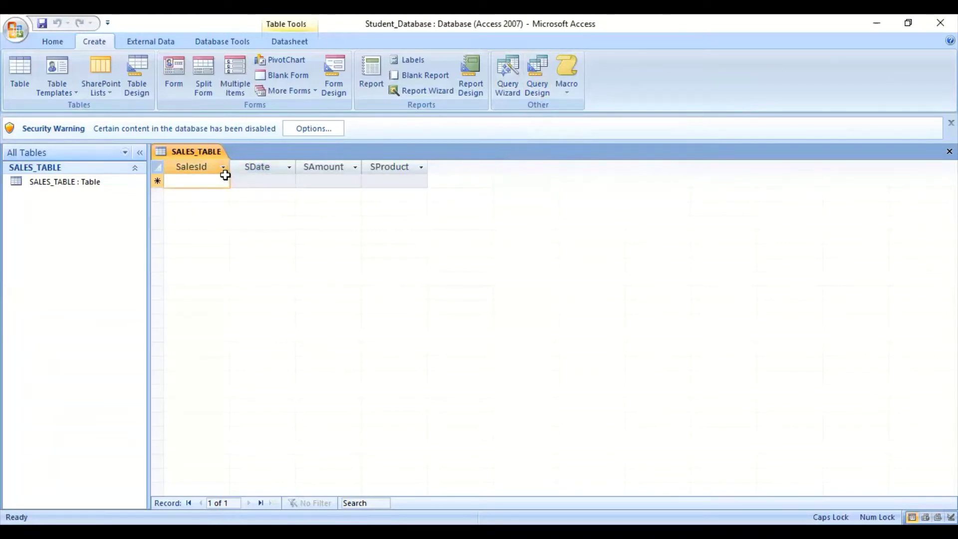
{"action": "type", "text": "1021"}
{"action": "key", "text": "BackSpace"}
{"action": "key", "text": "BackSpace"}
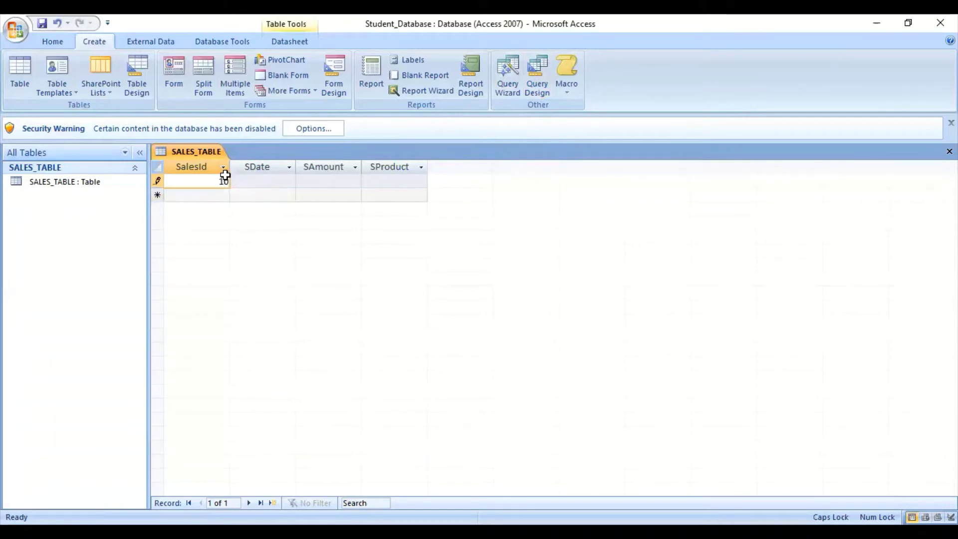
{"action": "left_click", "coordinate": [265, 182]}
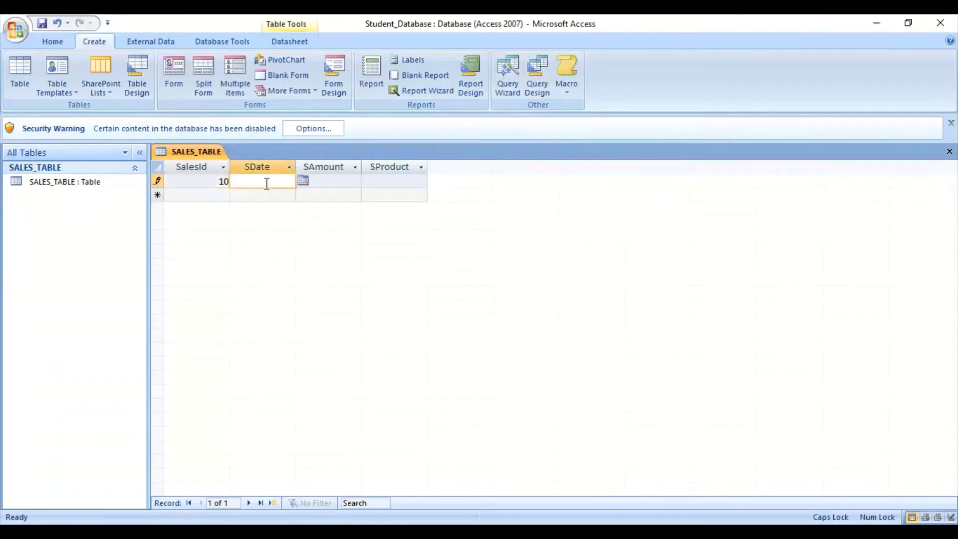
{"action": "type", "text": "01/02/2021"}
{"action": "key", "text": "Tab"}
{"action": "type", "text": "15,000"}
{"action": "key", "text": "Tab"}
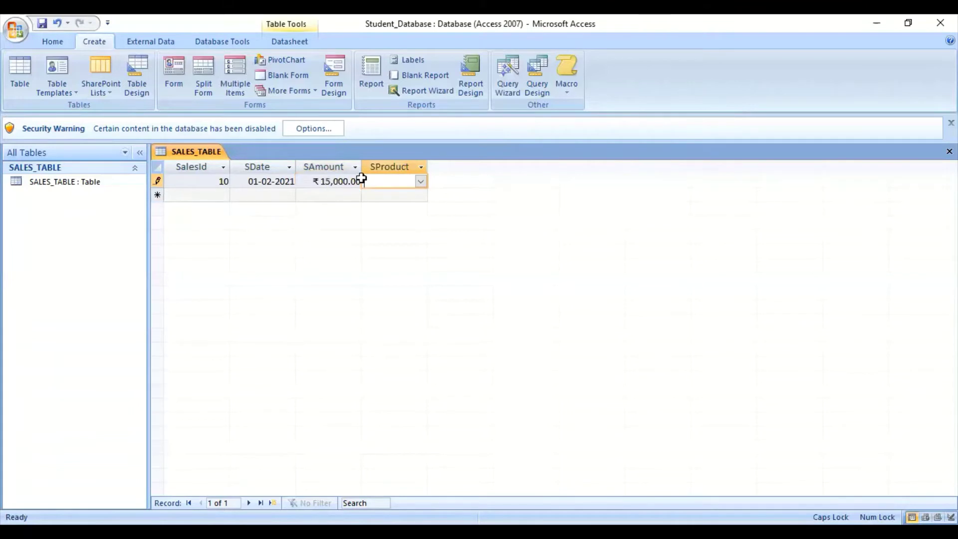
{"action": "left_click", "coordinate": [422, 181]}
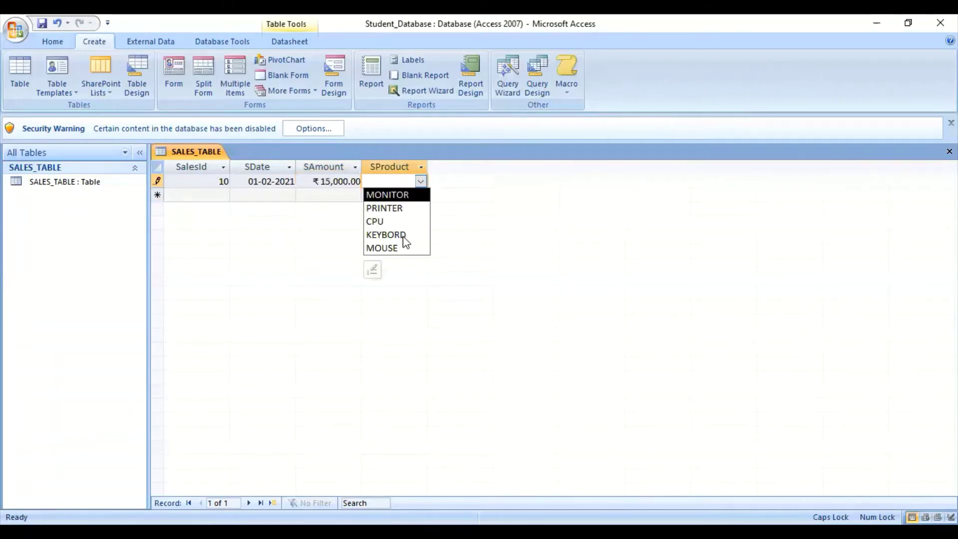
{"action": "left_click", "coordinate": [390, 208]}
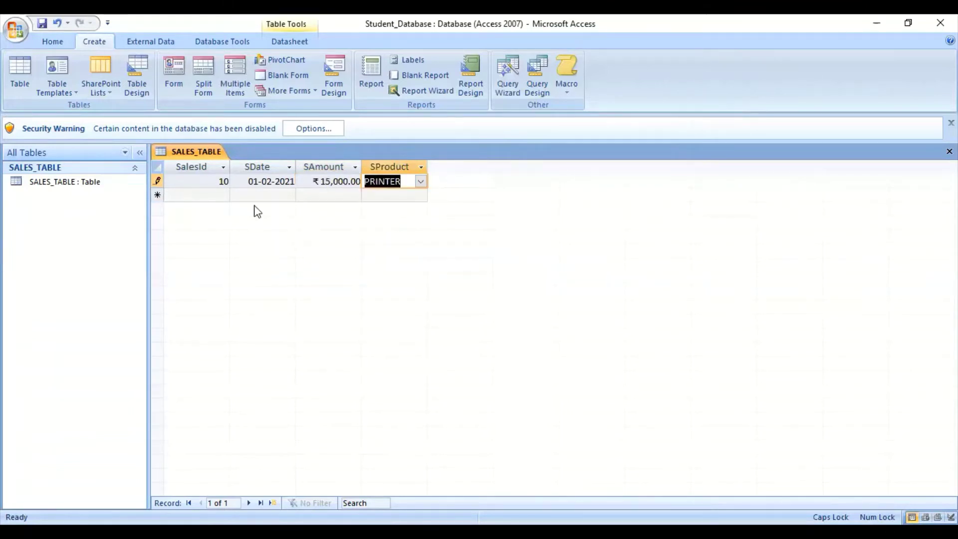
Step: Start the second sales record with SalesId 11 and SDate 15/02/2021
{"action": "left_click", "coordinate": [222, 194]}
{"action": "type", "text": "10"}
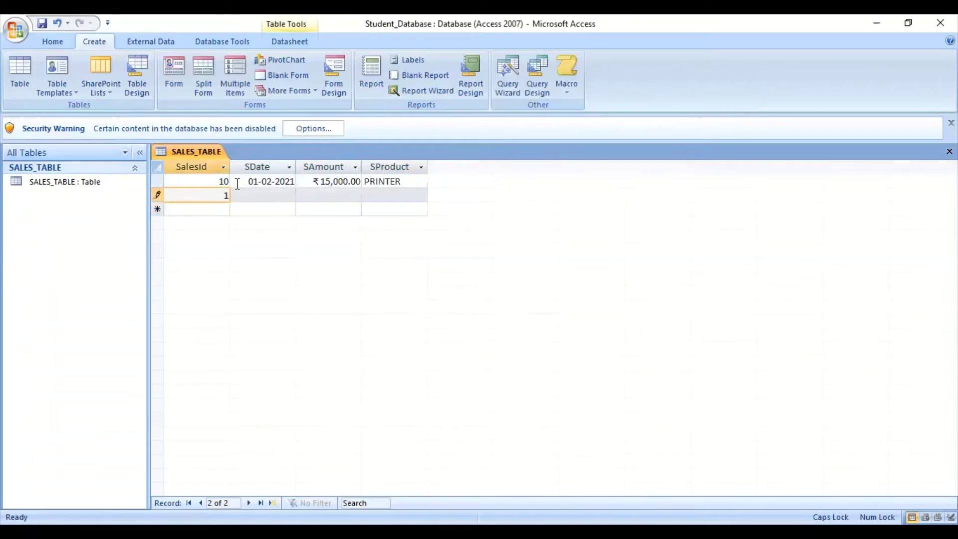
{"action": "key", "text": "BackSpace"}
{"action": "key", "text": "BackSpace"}
{"action": "type", "text": "11"}
{"action": "left_click", "coordinate": [260, 194]}
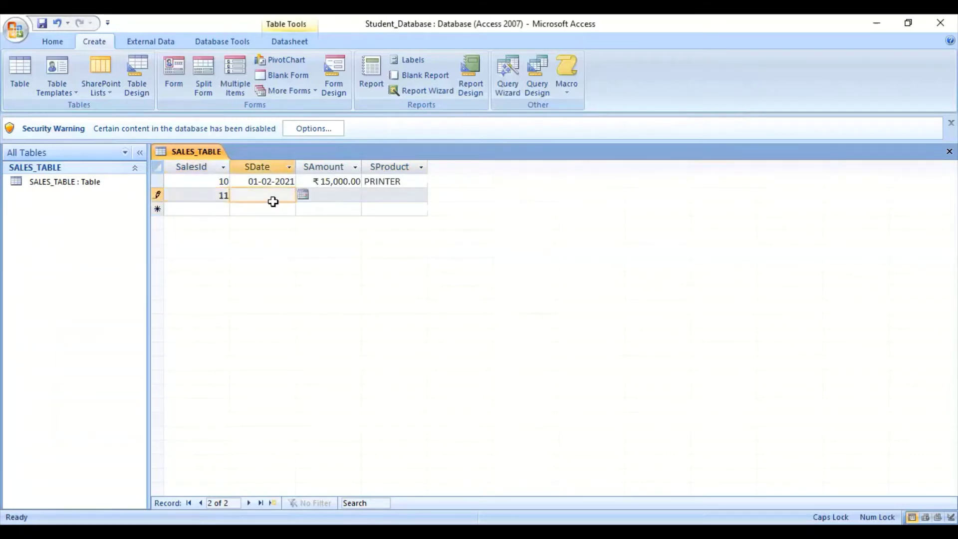
{"action": "type", "text": "15/"}
{"action": "type", "text": "02"}
{"action": "type", "text": "/"}
{"action": "type", "text": "2021"}
Step: Complete the second record with an SAmount of 3500 and MONITOR as the SProduct
{"action": "left_click", "coordinate": [349, 195]}
{"action": "type", "text": "3000"}
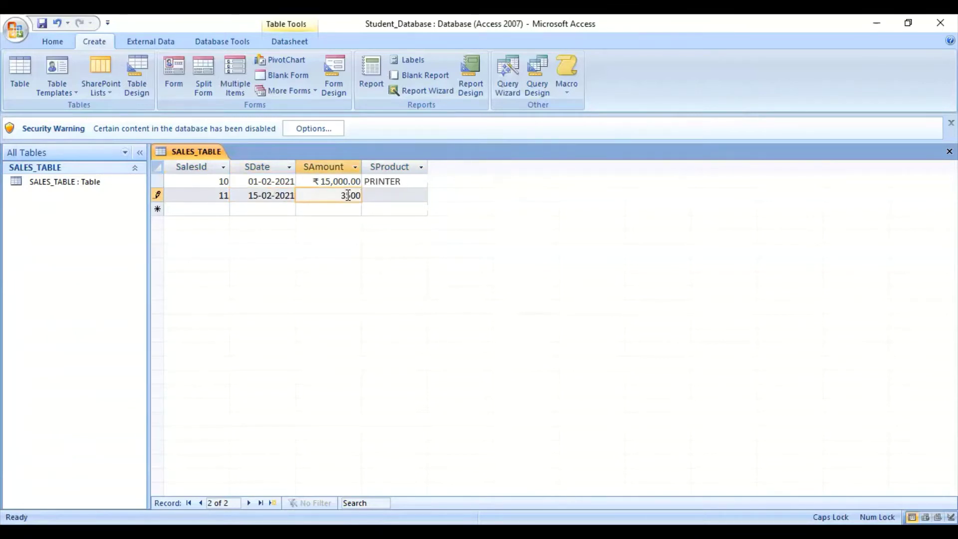
{"action": "left_click", "coordinate": [396, 196]}
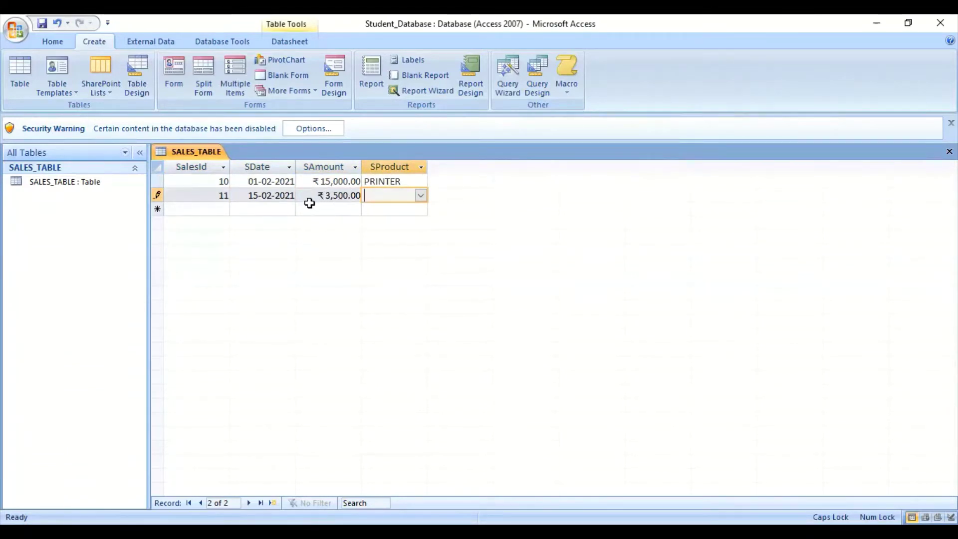
{"action": "left_click", "coordinate": [422, 195]}
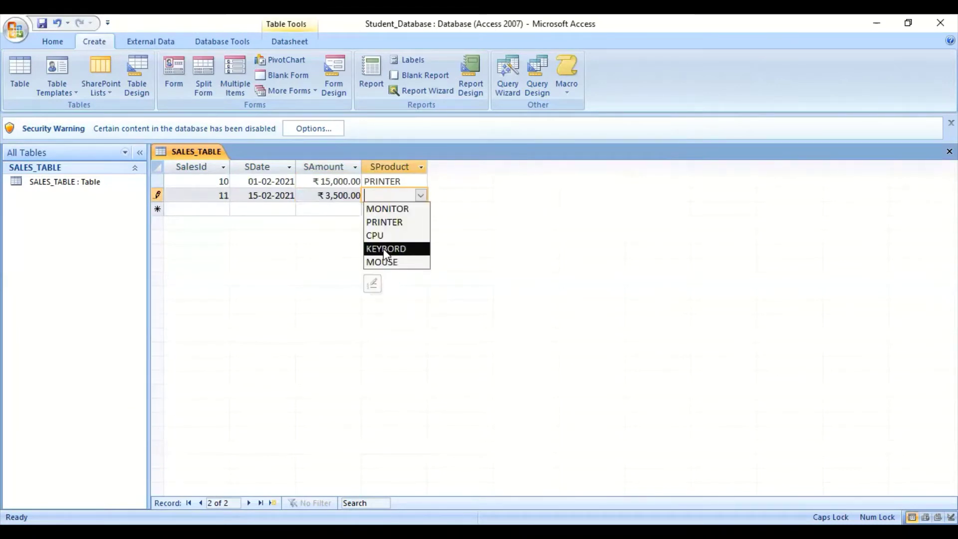
{"action": "left_click", "coordinate": [388, 209]}
Step: Start the third sales record with SalesId 12 and SDate 23/05/2021
{"action": "left_click", "coordinate": [222, 208]}
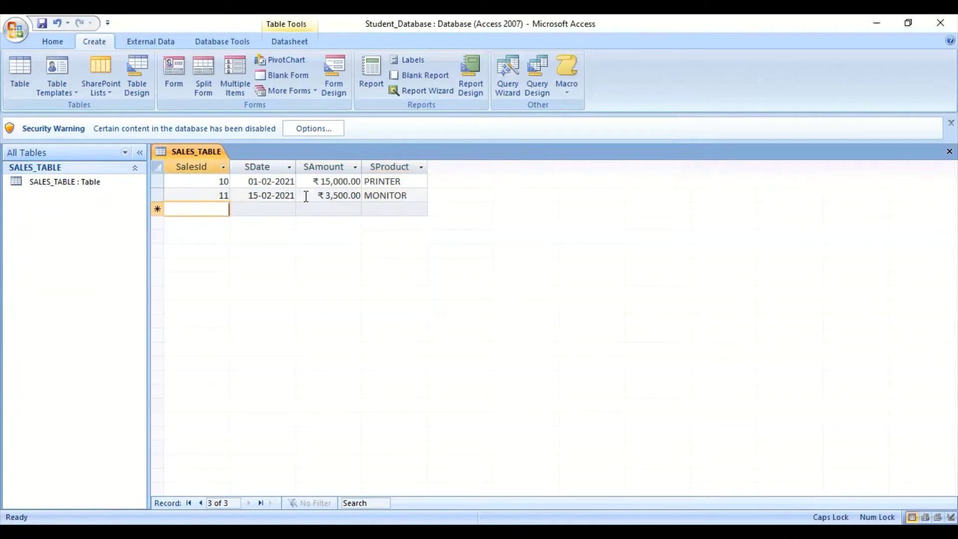
{"action": "type", "text": "12"}
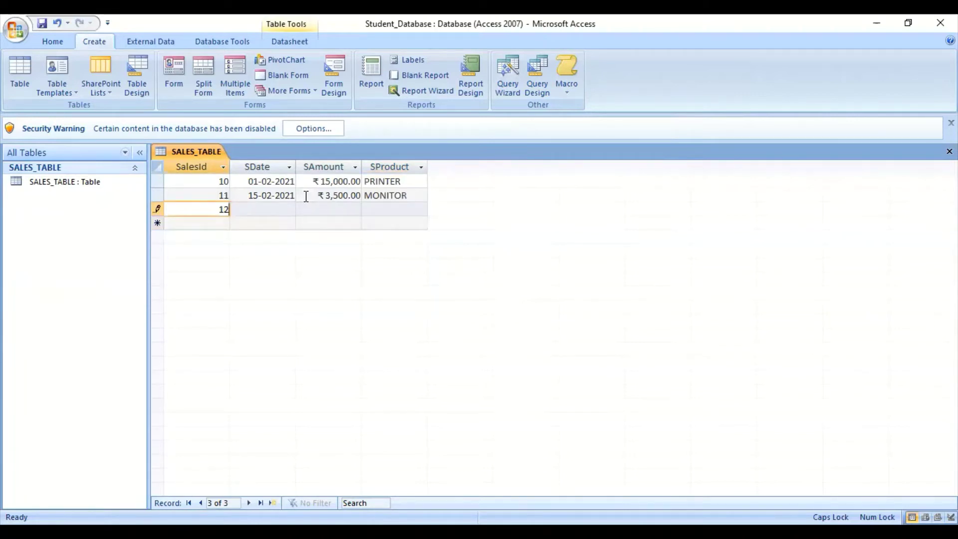
{"action": "key", "text": "Tab"}
{"action": "type", "text": "23/"}
{"action": "type", "text": "05/202"}
{"action": "type", "text": "1"}
Step: Complete the third record with an SAmount of 5,800 and KEYBORD as the SProduct
{"action": "left_click", "coordinate": [333, 210]}
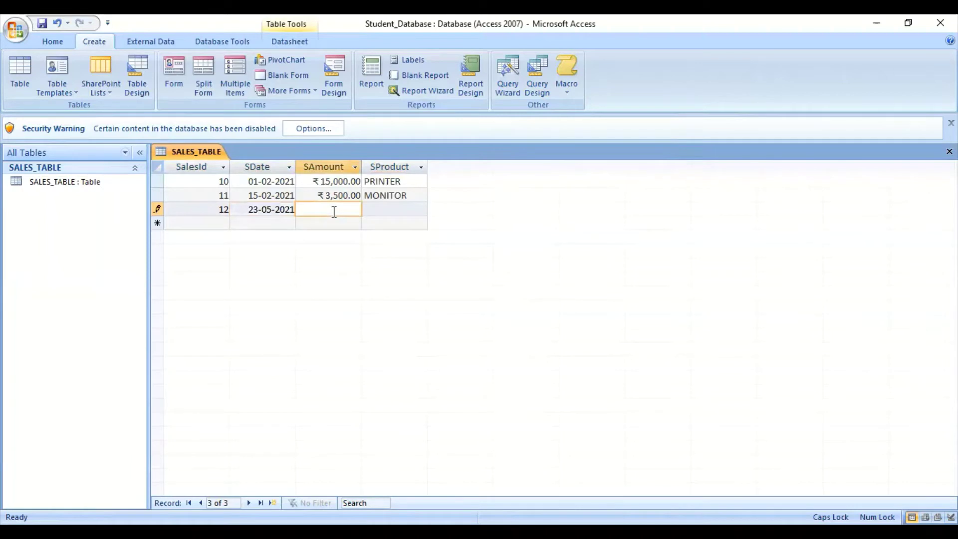
{"action": "type", "text": "5,80"}
{"action": "type", "text": "00"}
{"action": "left_click", "coordinate": [391, 195]}
{"action": "left_click", "coordinate": [402, 209]}
{"action": "key", "text": "alt+Down"}
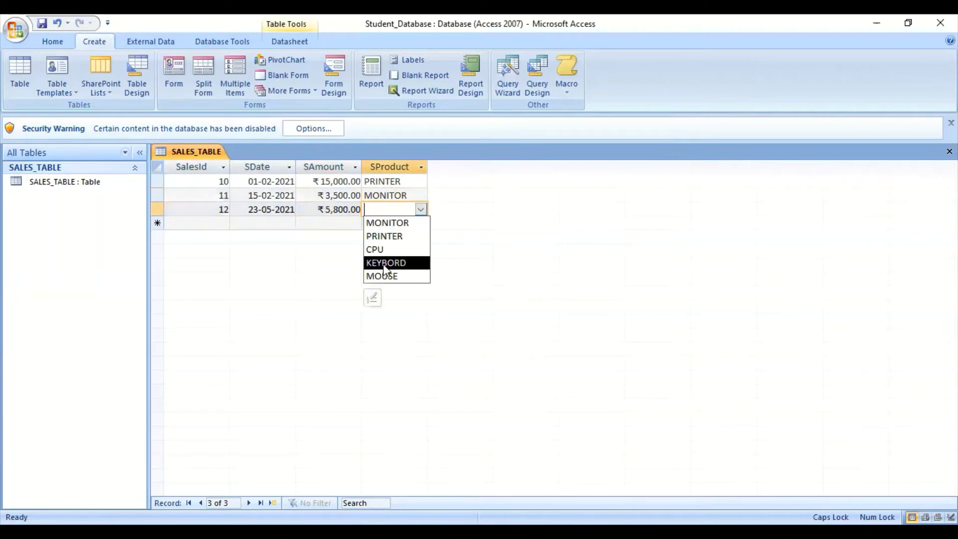
{"action": "left_click", "coordinate": [385, 263]}
{"action": "left_click", "coordinate": [328, 223]}
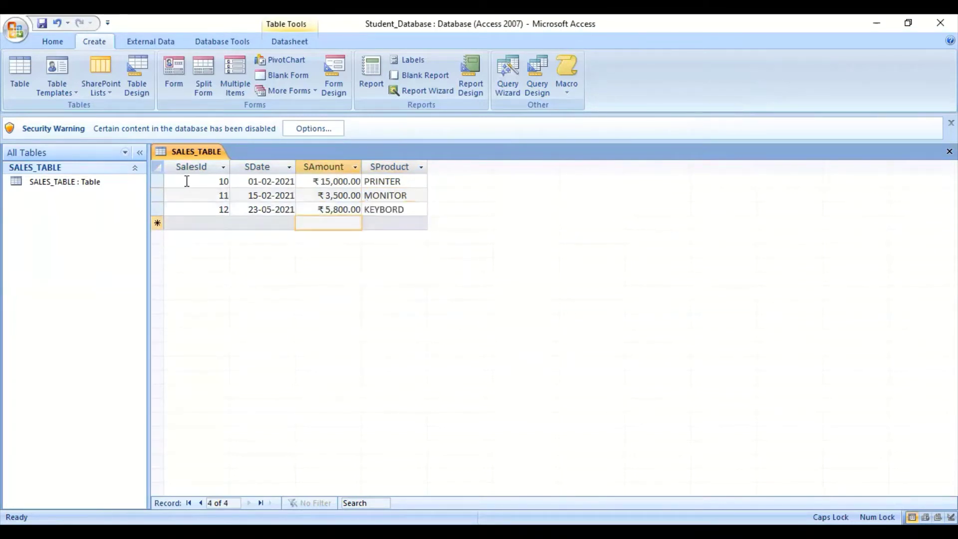
{"action": "left_click_drag", "start_coordinate": [154, 176], "coordinate": [156, 208]}
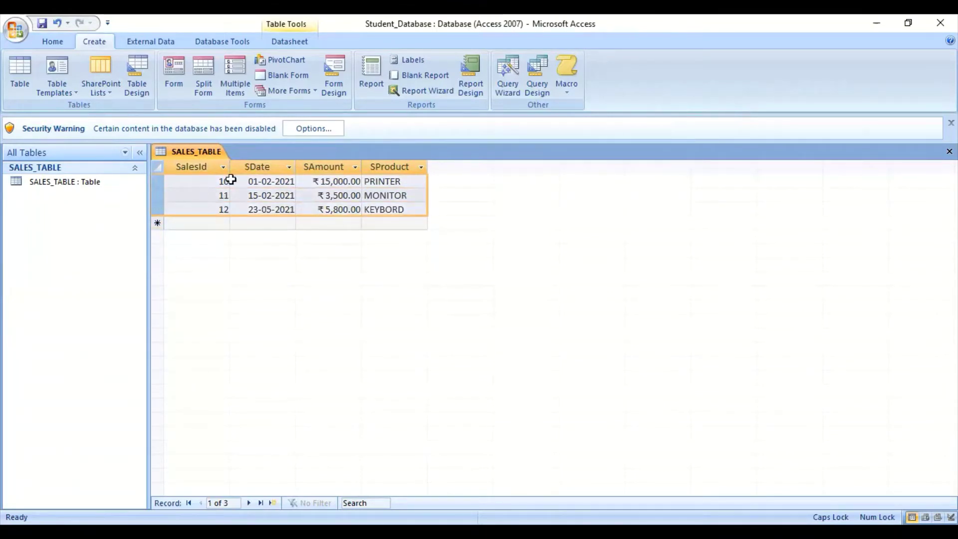
{"action": "left_click", "coordinate": [283, 220]}
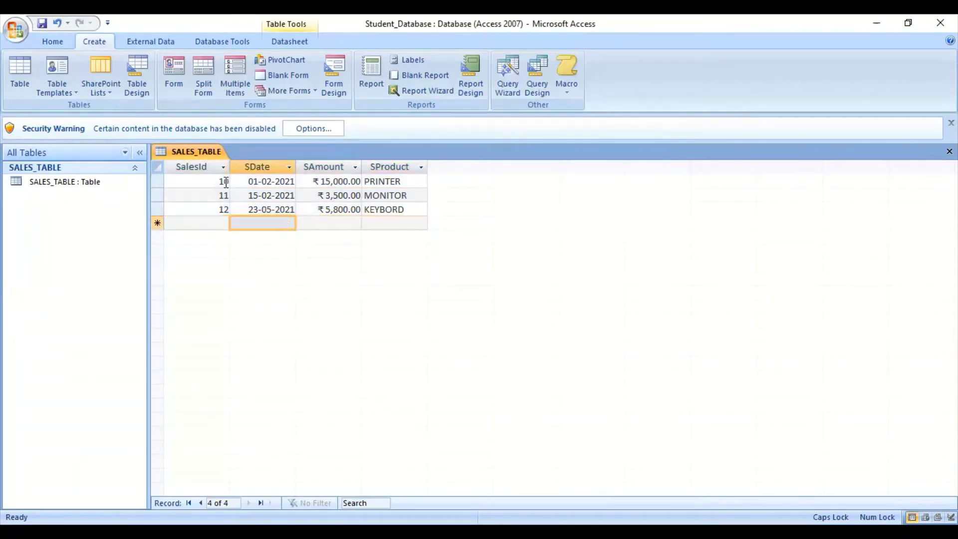
{"action": "left_click", "coordinate": [182, 183]}
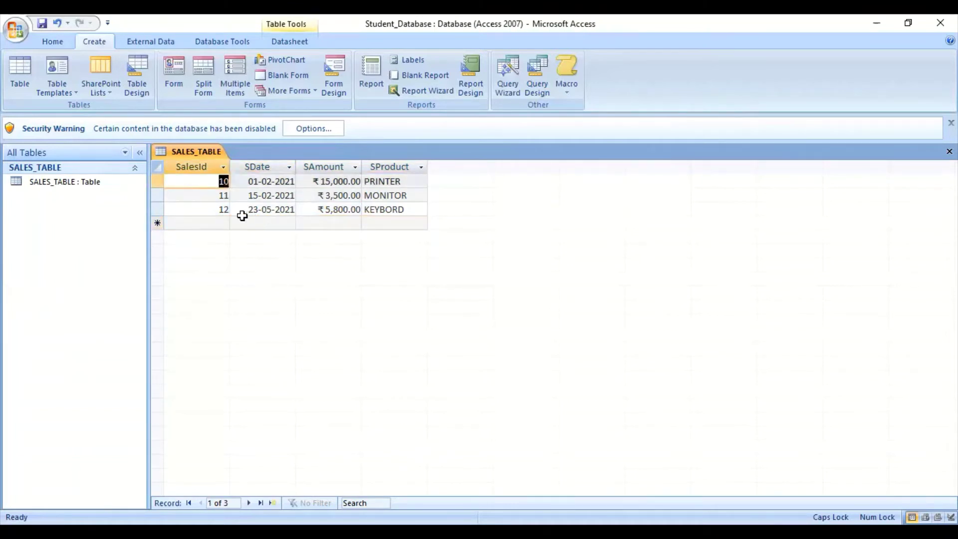
{"action": "left_click", "coordinate": [228, 222]}
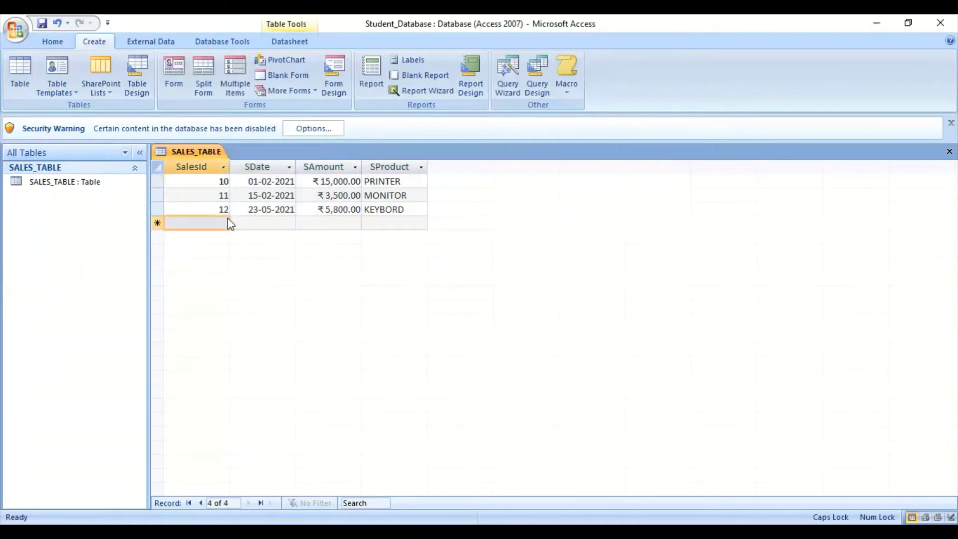
Step: Copy the three sales records and paste them as new records directly below the originals
{"action": "left_click", "coordinate": [158, 181]}
{"action": "left_click_drag", "start_coordinate": [158, 180], "coordinate": [158, 209]}
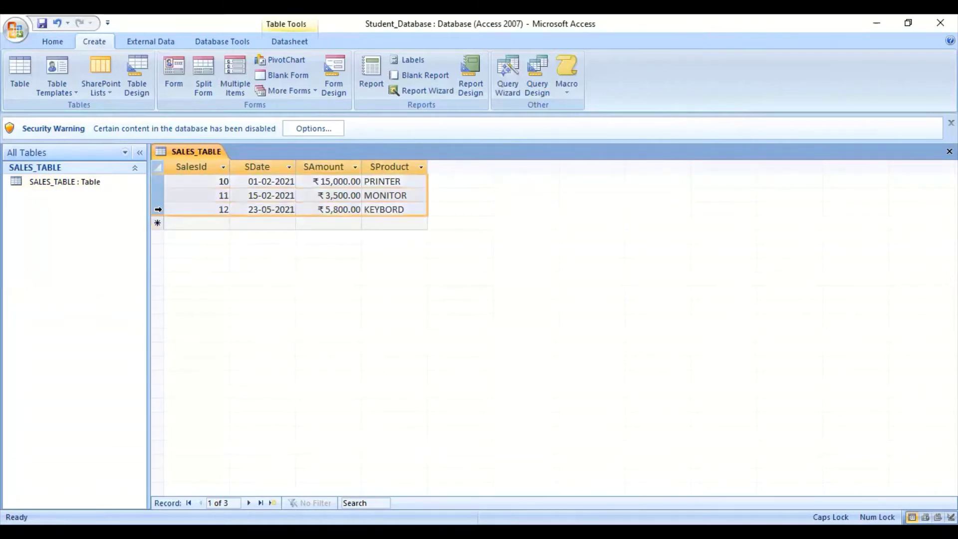
{"action": "left_click", "coordinate": [156, 222]}
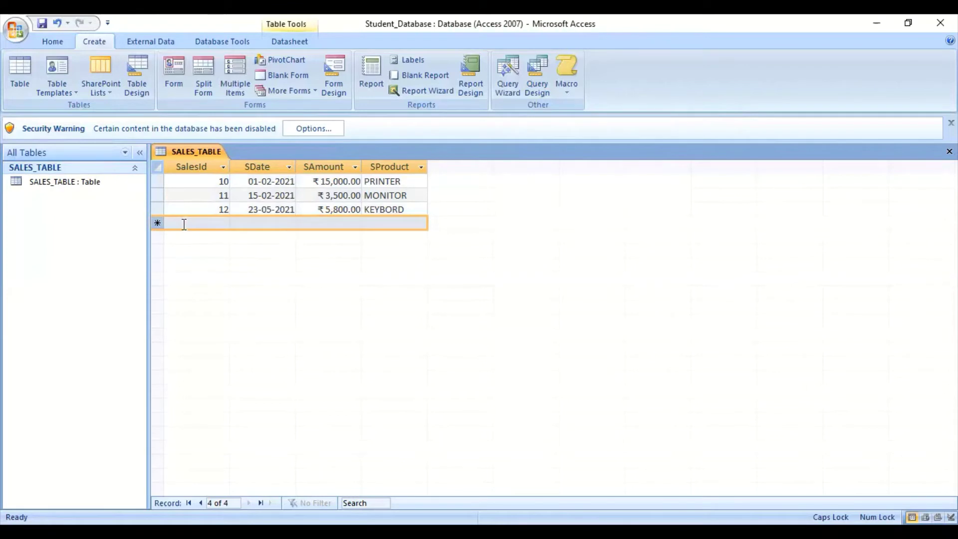
{"action": "left_click", "coordinate": [149, 222]}
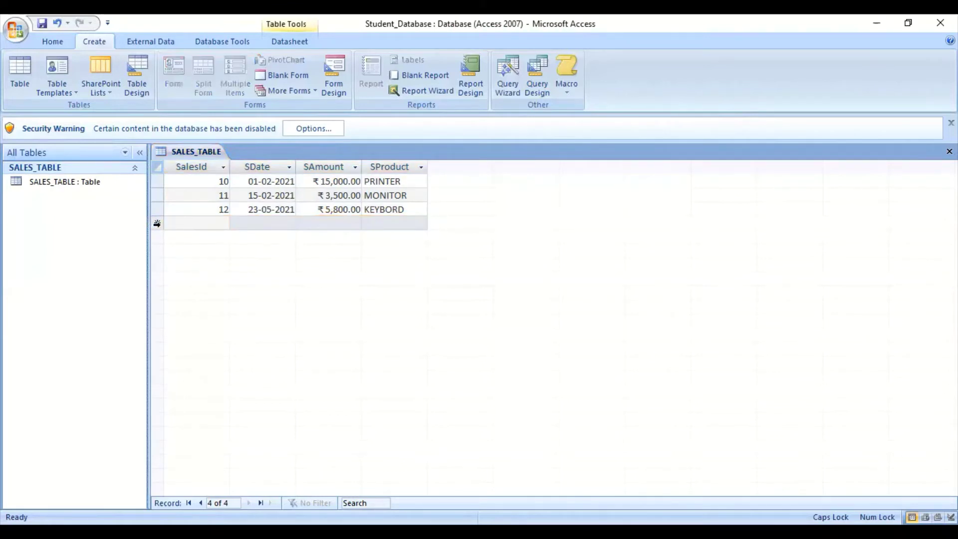
{"action": "left_click", "coordinate": [157, 223]}
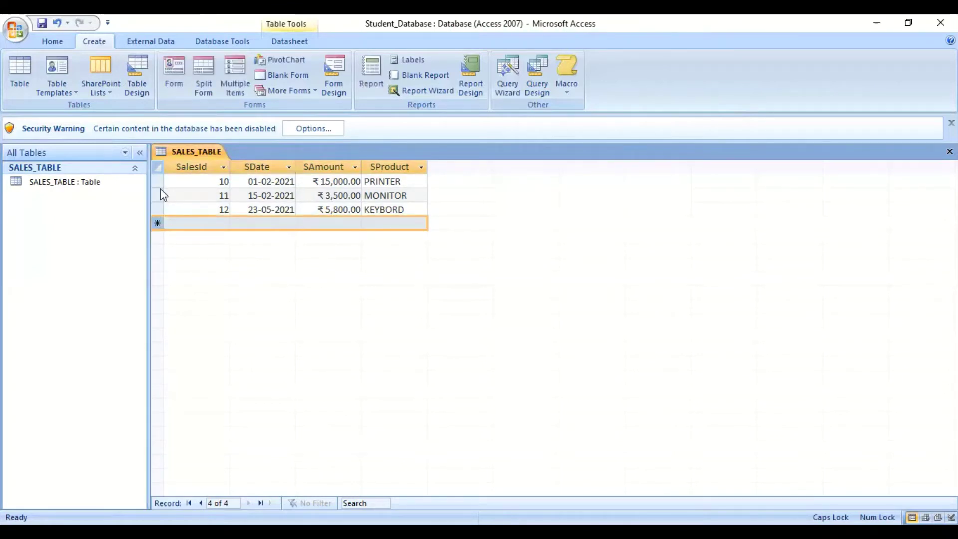
{"action": "key", "text": "ctrl+v"}
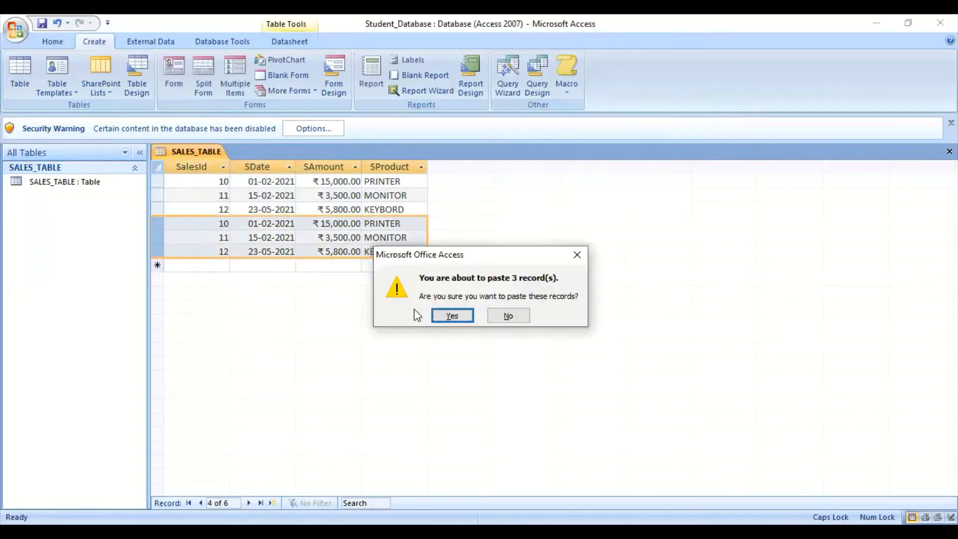
{"action": "left_click", "coordinate": [451, 313]}
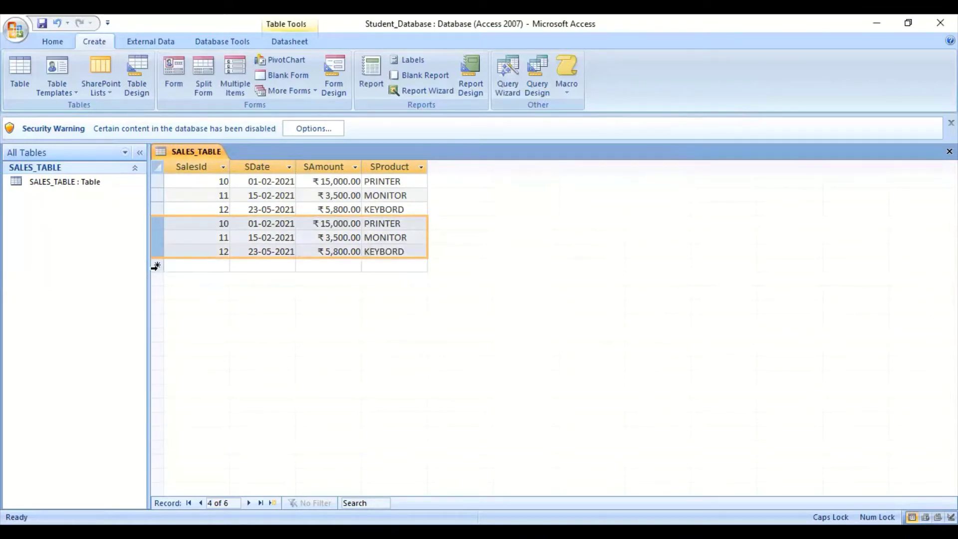
Step: Paste the copied three records once more into the empty row at the end of the table
{"action": "left_click", "coordinate": [156, 265]}
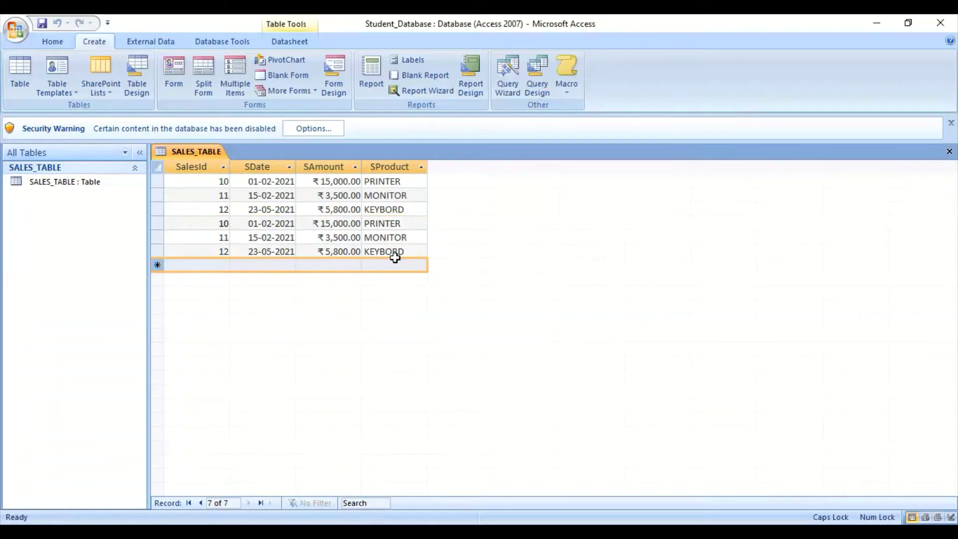
{"action": "left_click", "coordinate": [157, 266]}
{"action": "key", "text": "ctrl+v"}
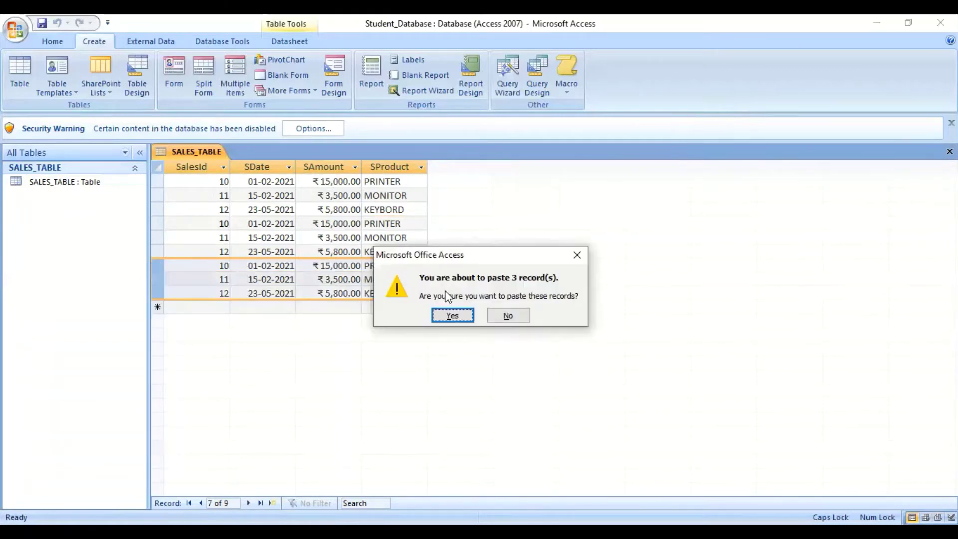
{"action": "left_click", "coordinate": [451, 316]}
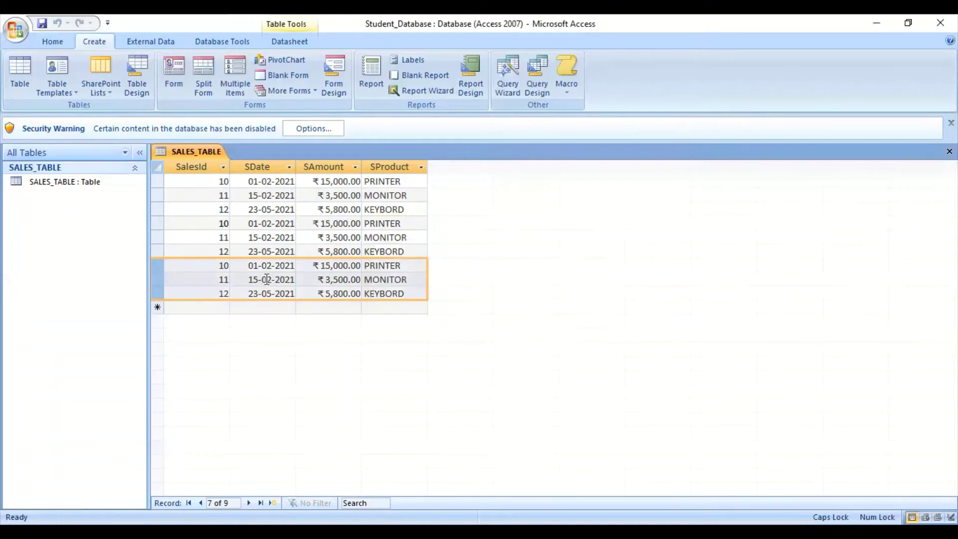
Step: Renumber the SalesId of the fourth, fifth and sixth records to 13, 14 and 15
{"action": "left_click", "coordinate": [223, 223]}
{"action": "key", "text": "Delete"}
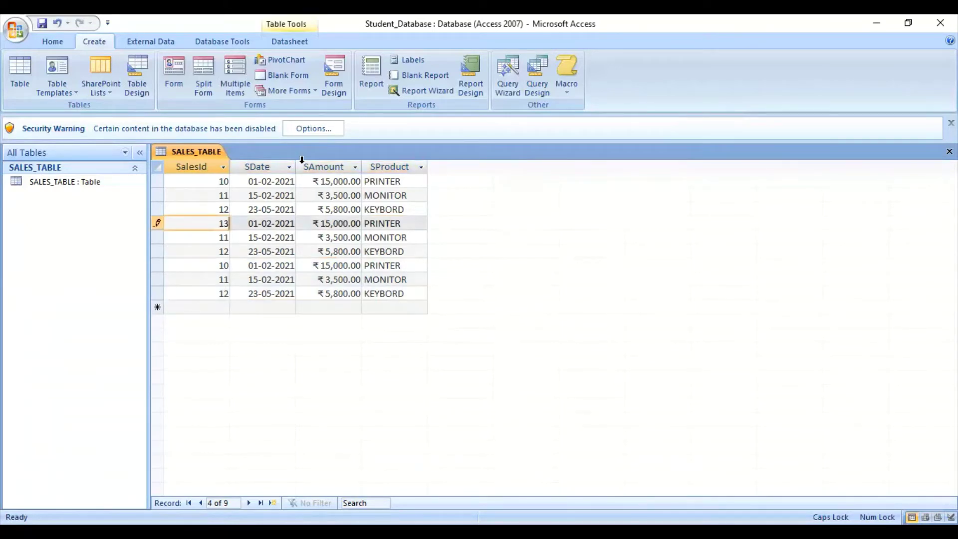
{"action": "key", "text": "Down"}
{"action": "type", "text": "14"}
{"action": "key", "text": "Down"}
{"action": "type", "text": "15"}
{"action": "key", "text": "Down"}
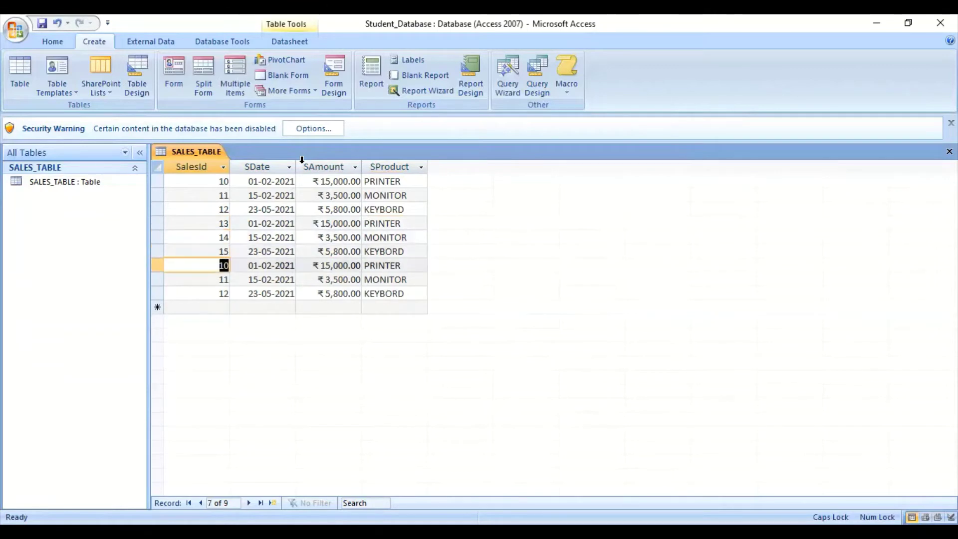
Step: Renumber the SalesId of the seventh, eighth and ninth records to 16, 17 and 18
{"action": "type", "text": "16"}
{"action": "key", "text": "Down"}
{"action": "type", "text": "17"}
{"action": "key", "text": "Down"}
{"action": "type", "text": "18"}
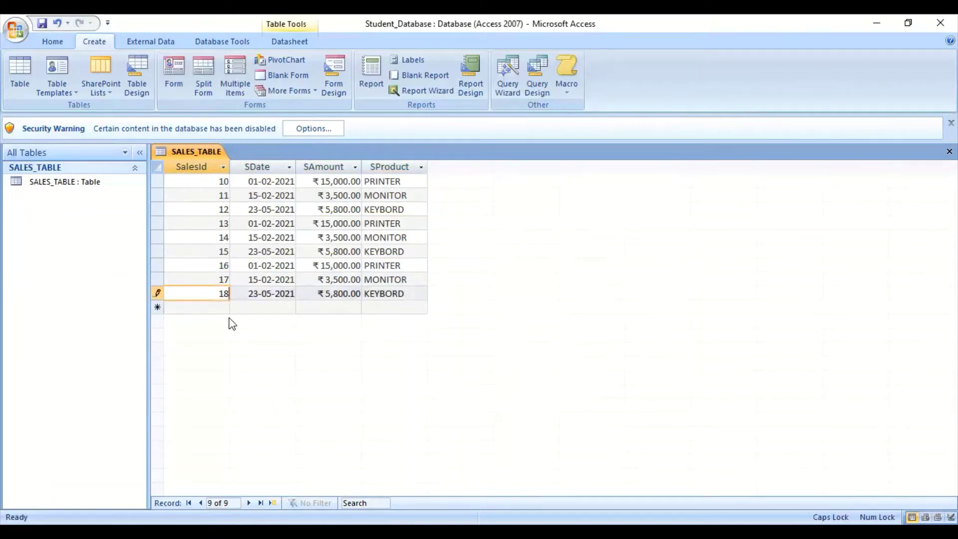
{"action": "left_click", "coordinate": [312, 251]}
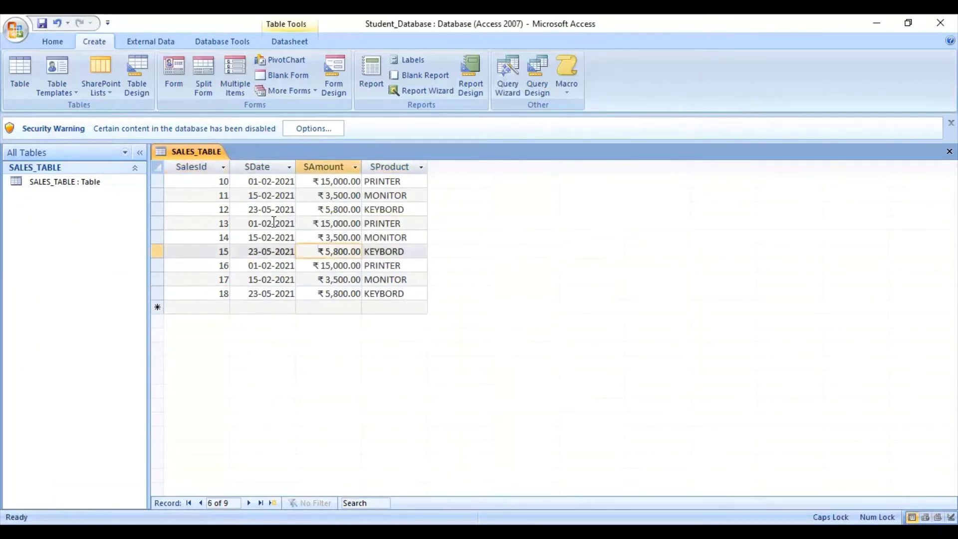
Step: Change the SDate of record 14 to 15-03-2021 and of record 17 to 15-08-2021
{"action": "left_click", "coordinate": [272, 237]}
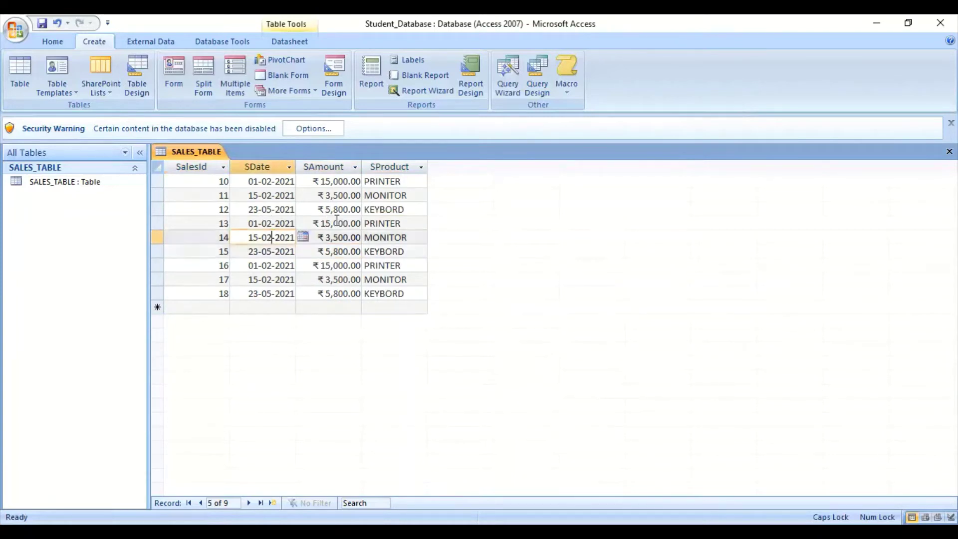
{"action": "key", "text": "BackSpace"}
{"action": "type", "text": "3"}
{"action": "left_click_drag", "start_coordinate": [271, 283], "coordinate": [267, 281]}
{"action": "type", "text": "8"}
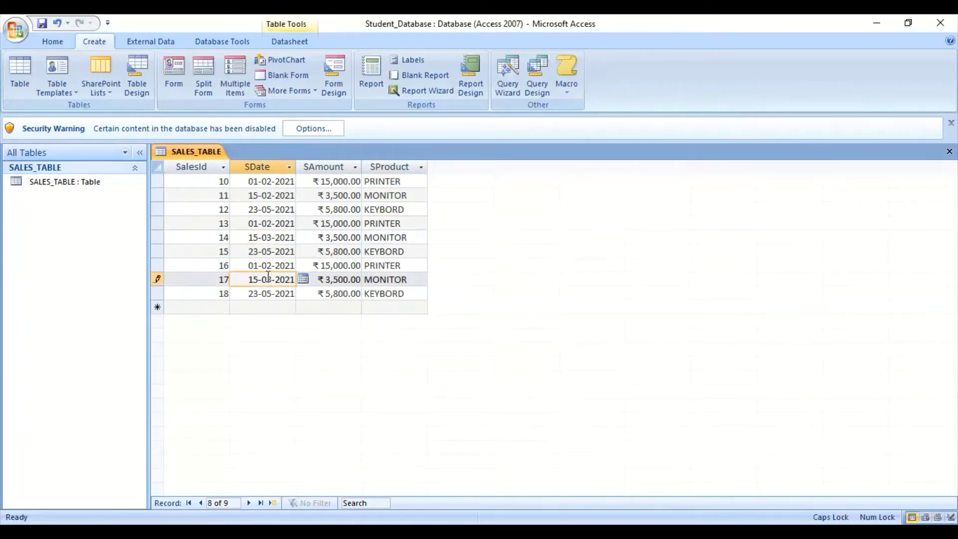
{"action": "left_click", "coordinate": [317, 233]}
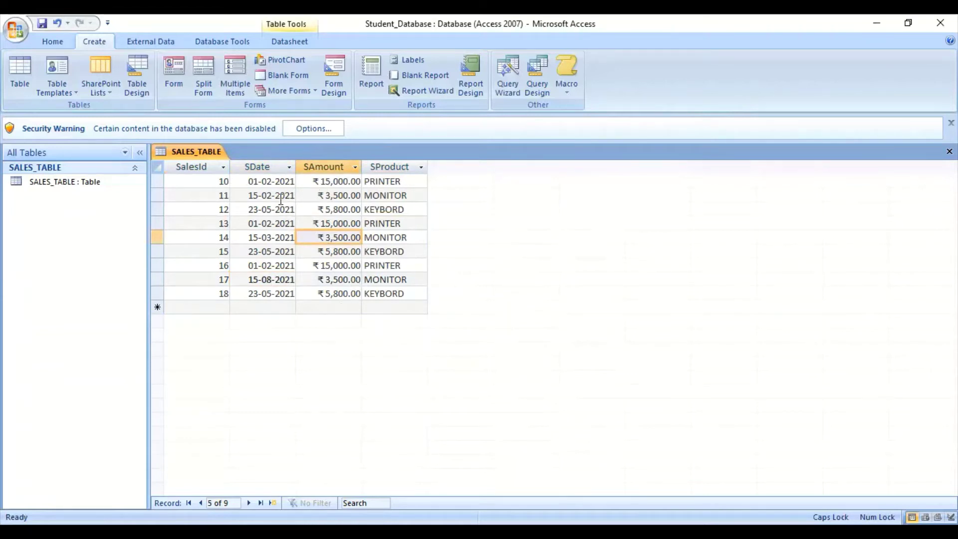
{"action": "left_click", "coordinate": [265, 182]}
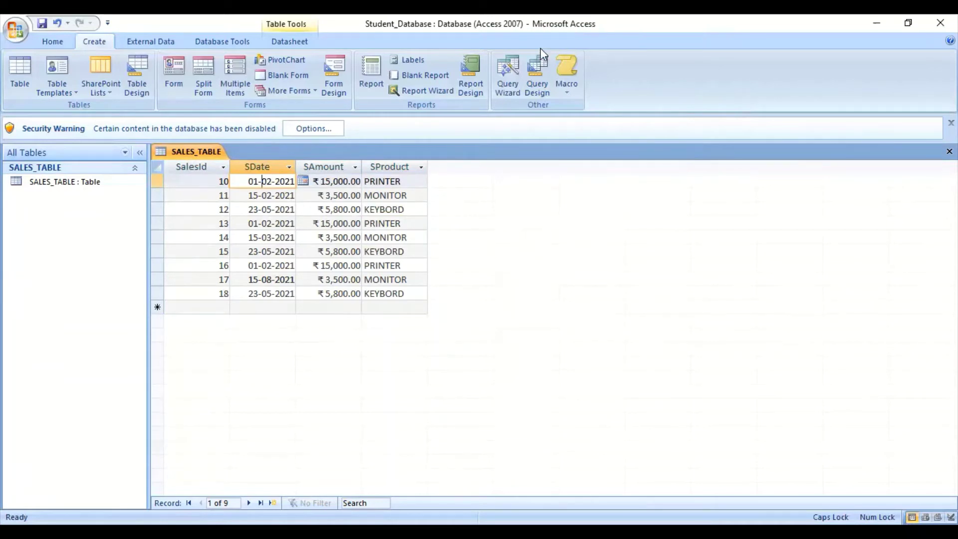
{"action": "left_click", "coordinate": [507, 82]}
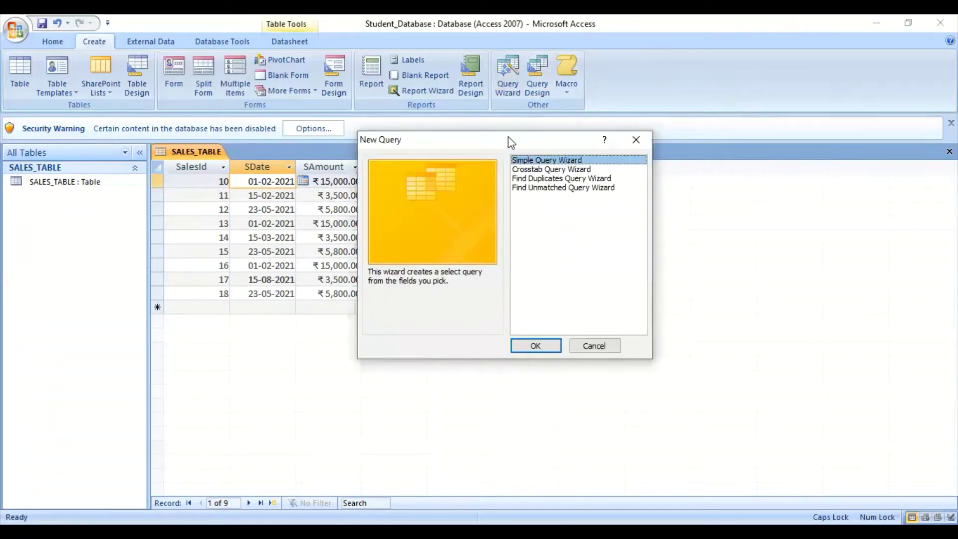
{"action": "left_click_drag", "start_coordinate": [509, 142], "coordinate": [488, 142]}
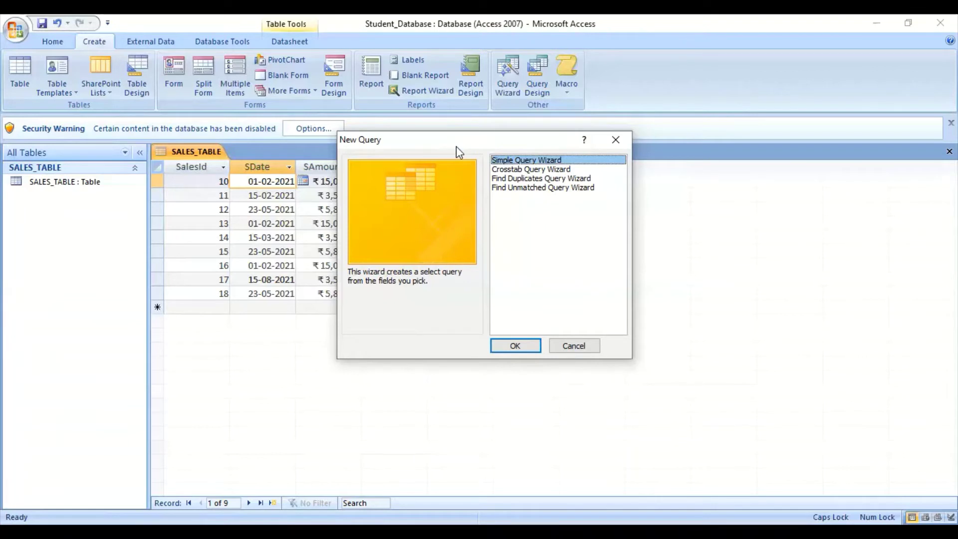
{"action": "left_click_drag", "start_coordinate": [456, 146], "coordinate": [632, 139]}
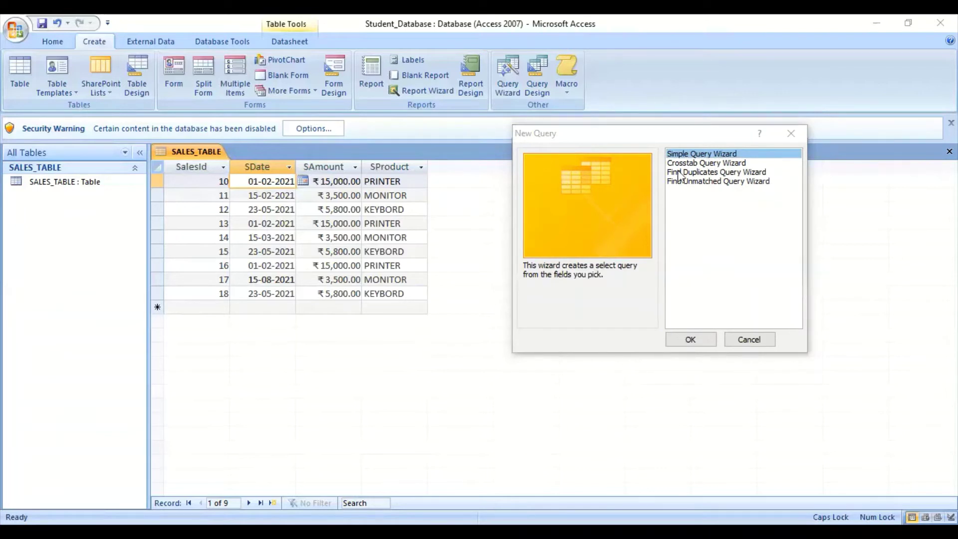
{"action": "left_click", "coordinate": [751, 342]}
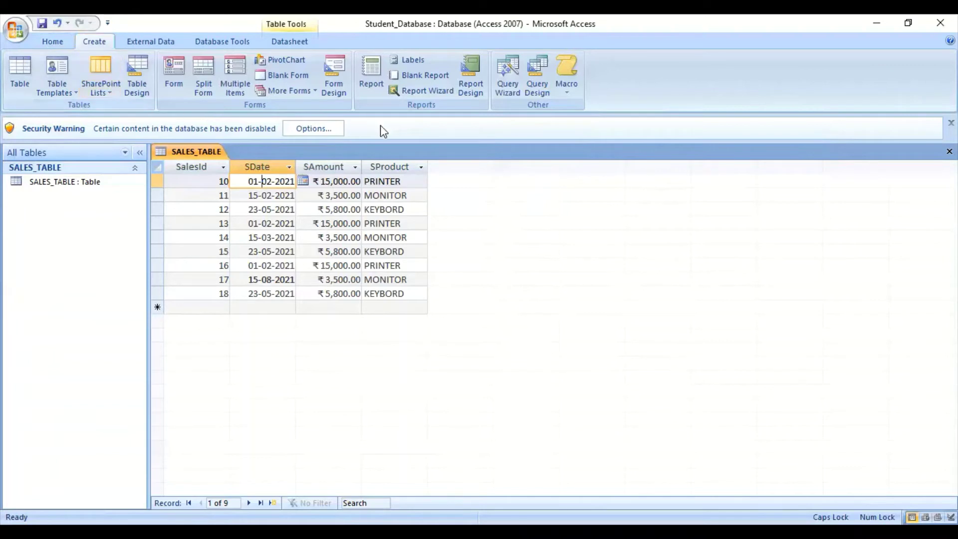
Step: Start a new query with the Simple Query Wizard, using SALES_TABLE as its source
{"action": "left_click", "coordinate": [508, 68]}
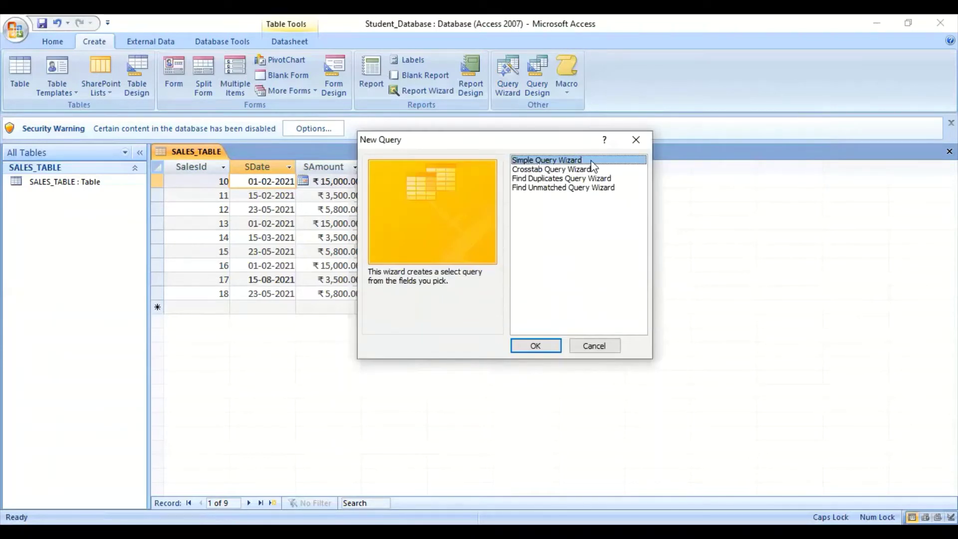
{"action": "left_click", "coordinate": [542, 349]}
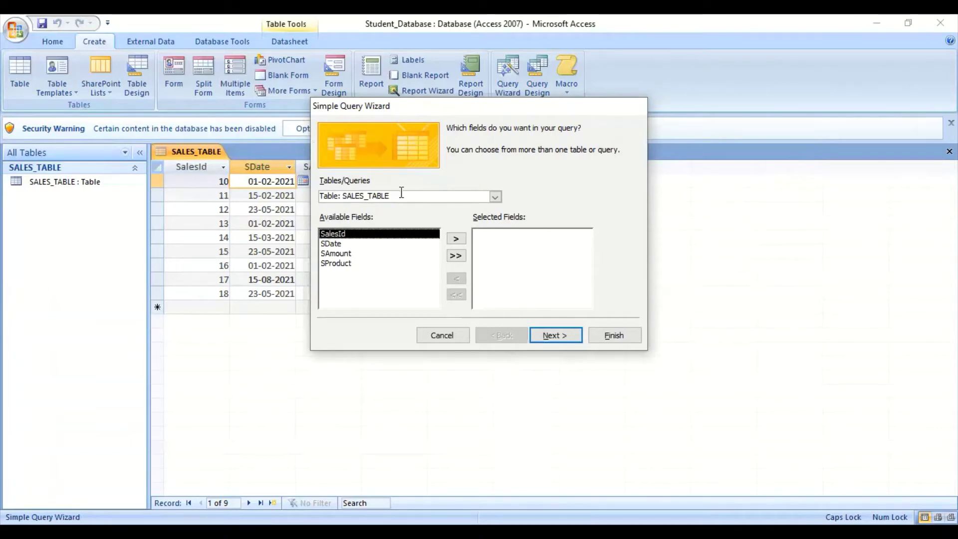
{"action": "left_click", "coordinate": [495, 197]}
{"action": "left_click", "coordinate": [494, 196]}
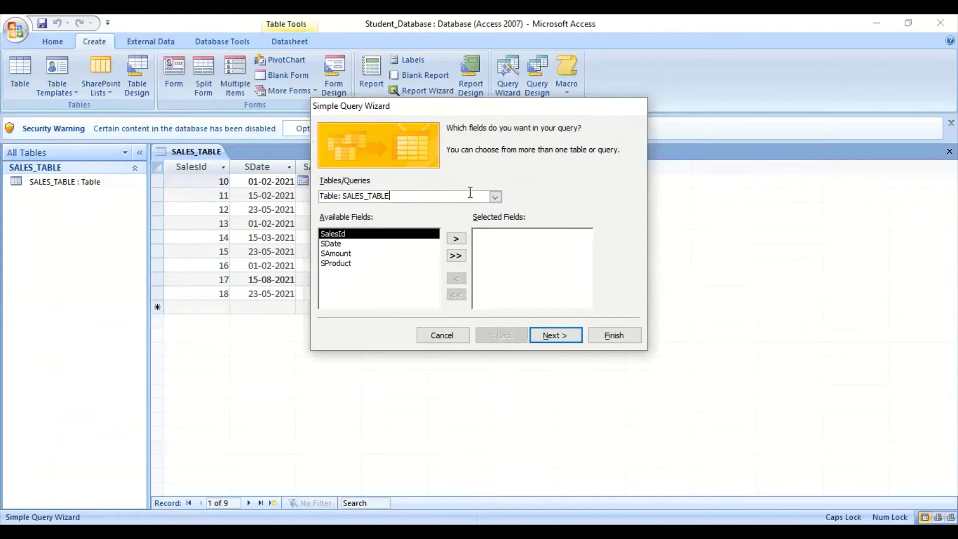
{"action": "left_click", "coordinate": [495, 197]}
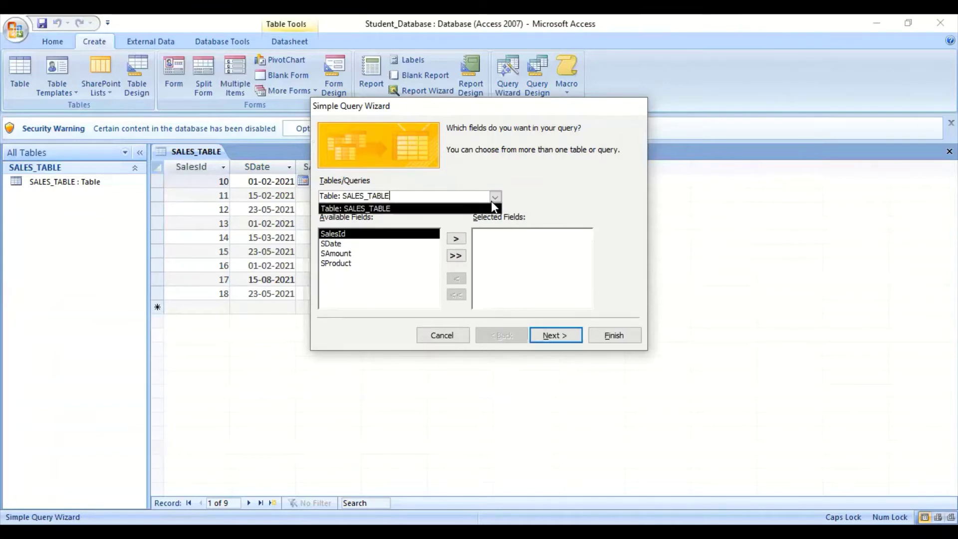
{"action": "left_click", "coordinate": [491, 197]}
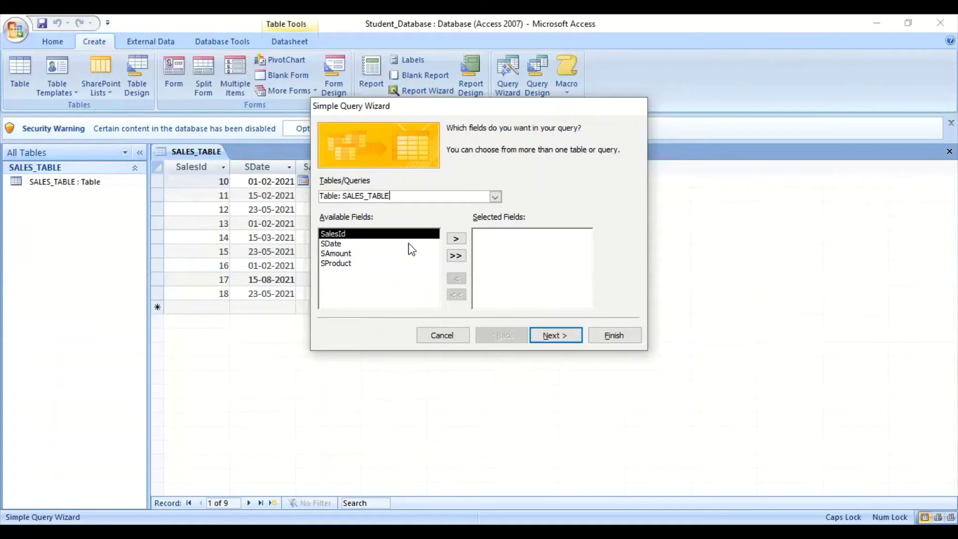
Step: Add the SalesId and SAmount fields to the query's selected fields
{"action": "left_click", "coordinate": [343, 245]}
{"action": "left_click", "coordinate": [344, 235]}
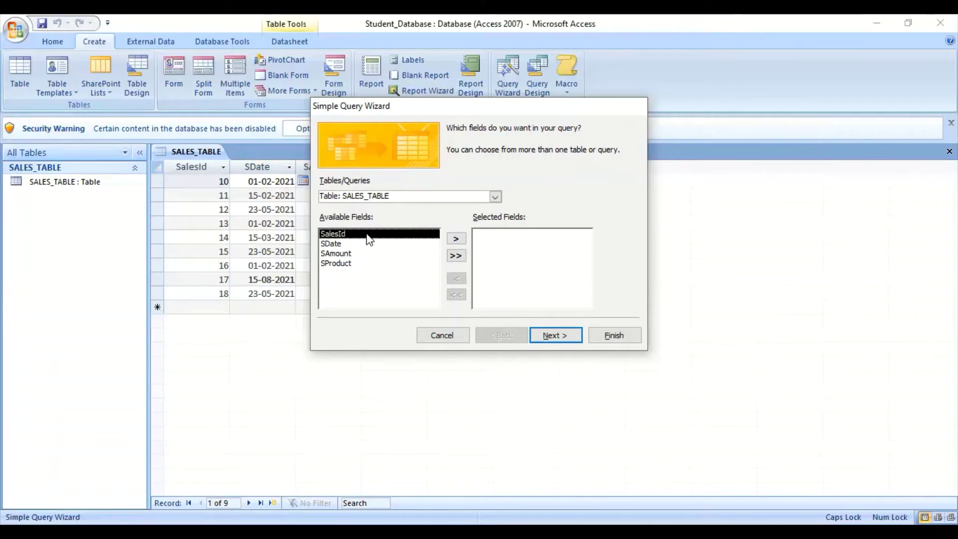
{"action": "left_click", "coordinate": [457, 239]}
{"action": "left_click", "coordinate": [347, 244]}
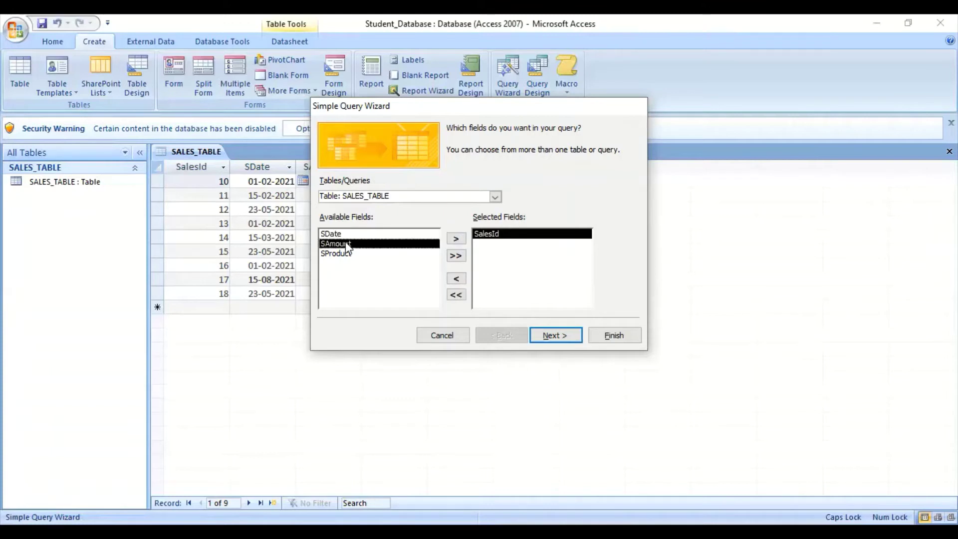
{"action": "left_click", "coordinate": [455, 239]}
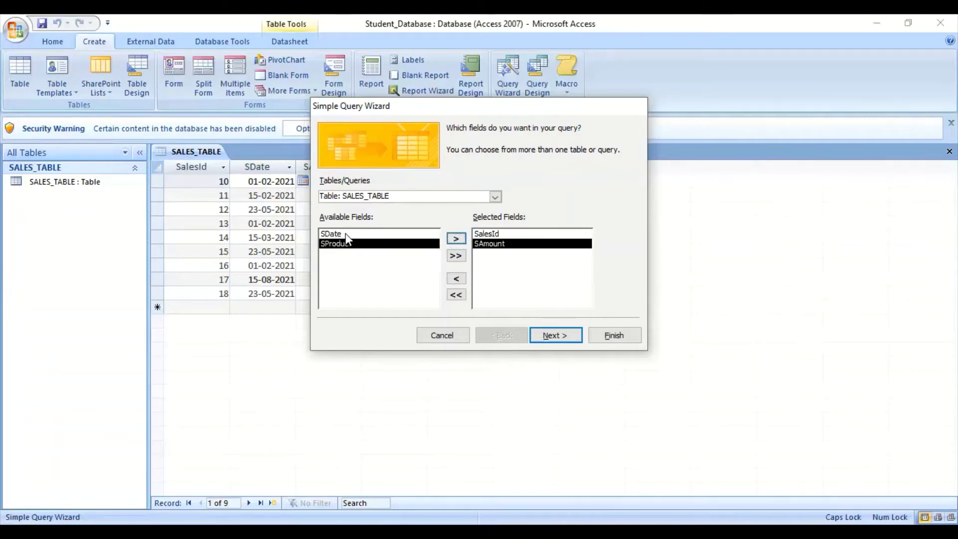
Step: Remove SalesId from the query's selected fields and add SDate instead
{"action": "left_click", "coordinate": [490, 232]}
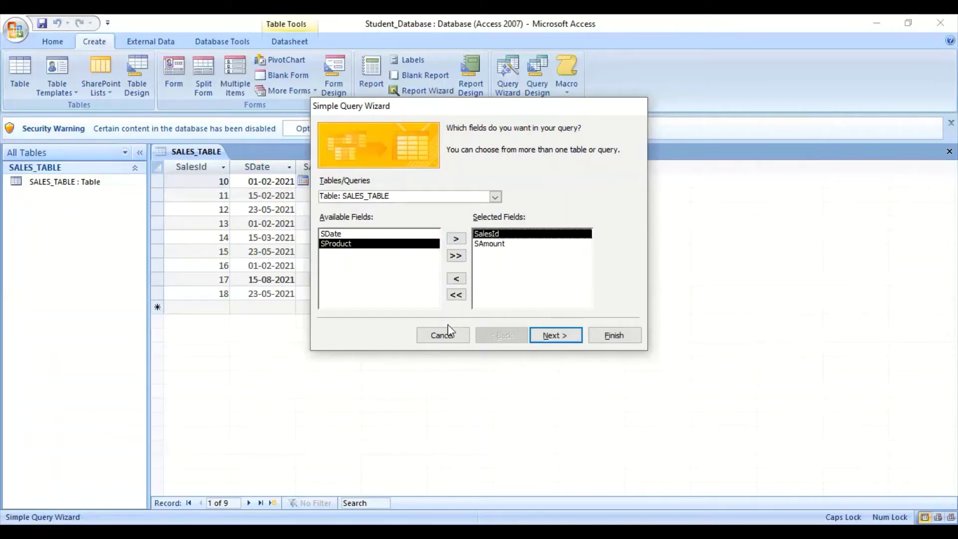
{"action": "left_click", "coordinate": [456, 279]}
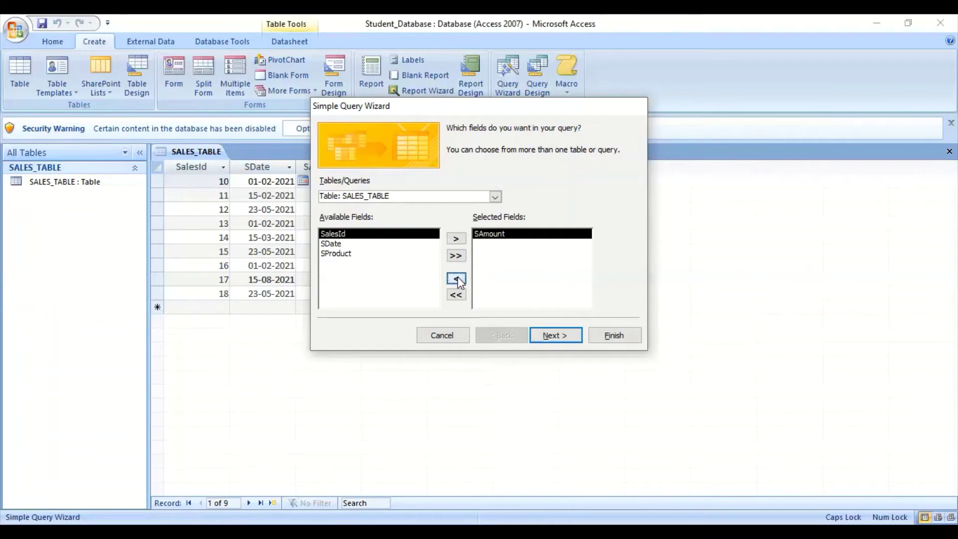
{"action": "left_click", "coordinate": [345, 255]}
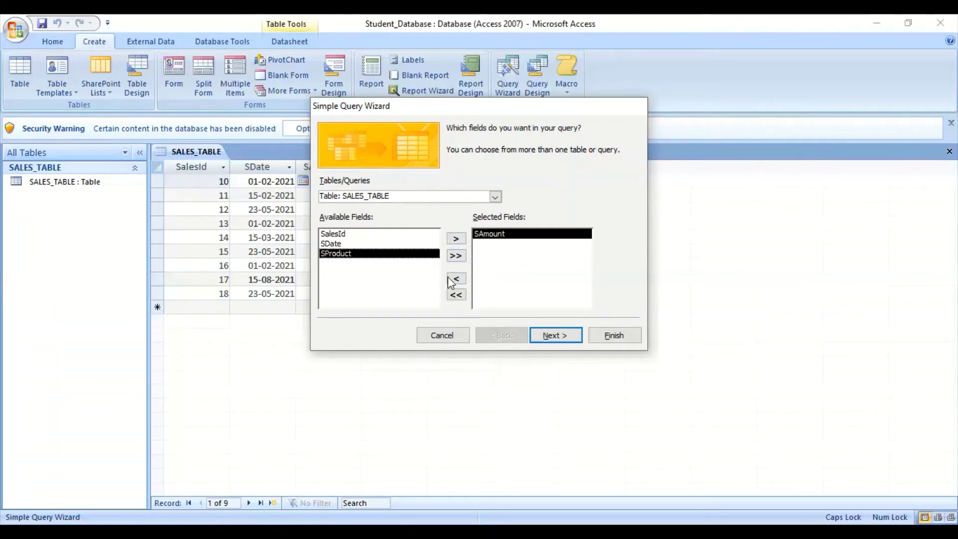
{"action": "left_click", "coordinate": [330, 243]}
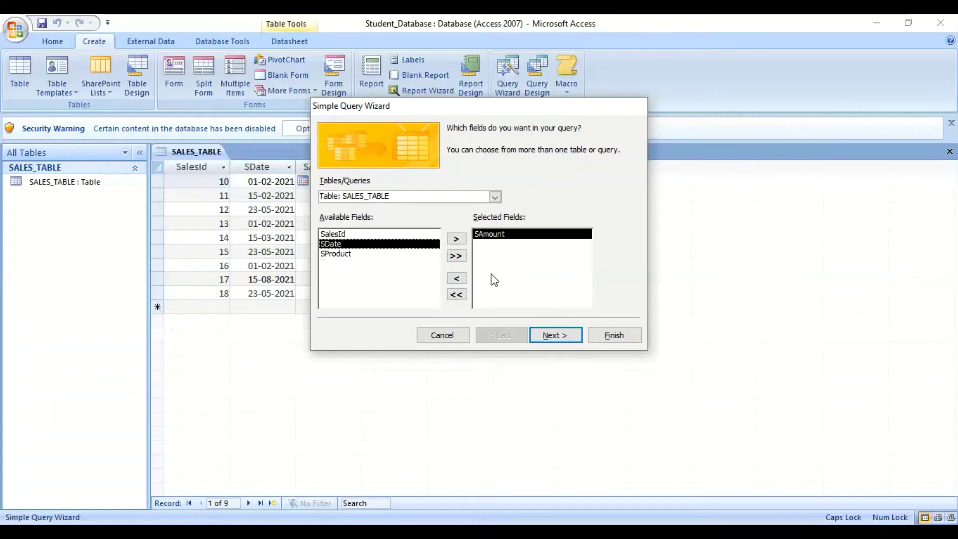
{"action": "left_click", "coordinate": [456, 238]}
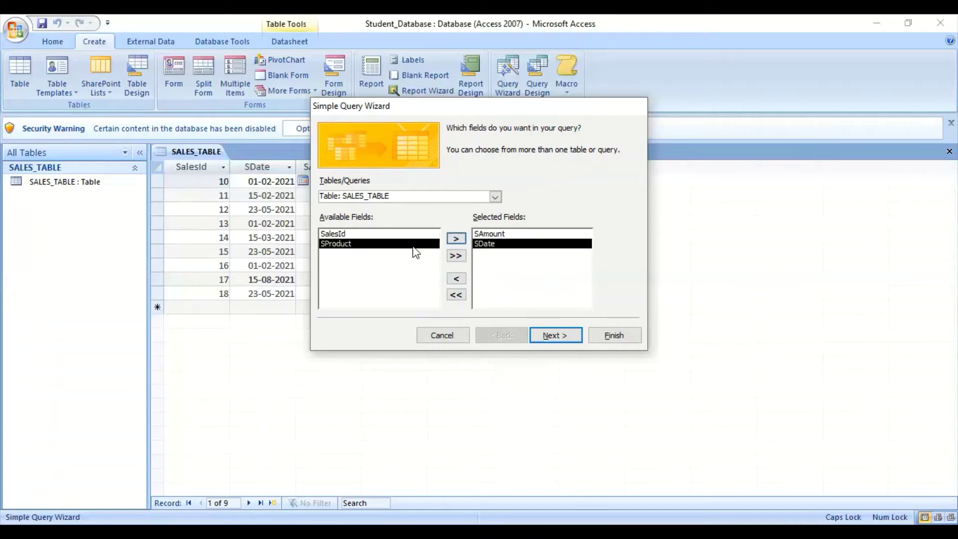
Step: Reorder the query's selected fields so that SDate comes before SAmount
{"action": "left_click", "coordinate": [496, 233]}
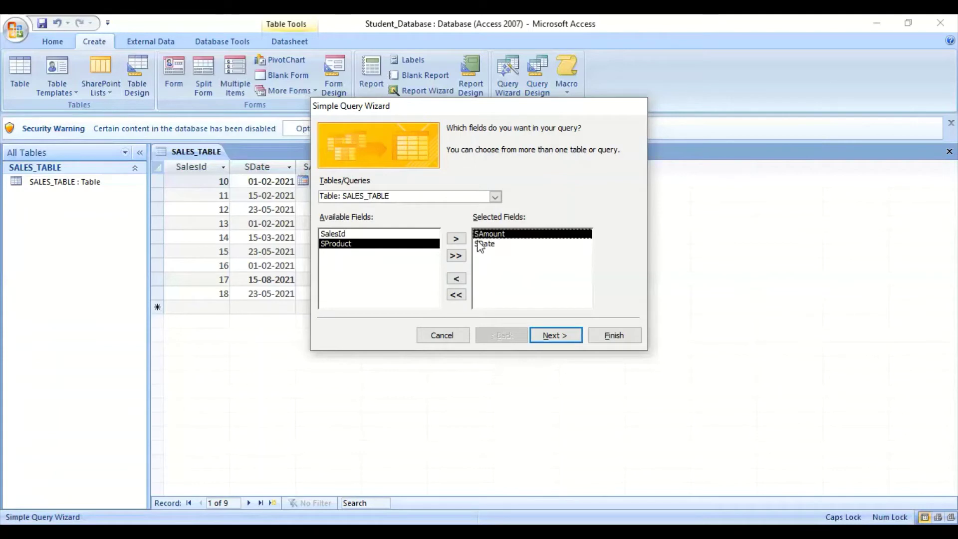
{"action": "left_click", "coordinate": [457, 280]}
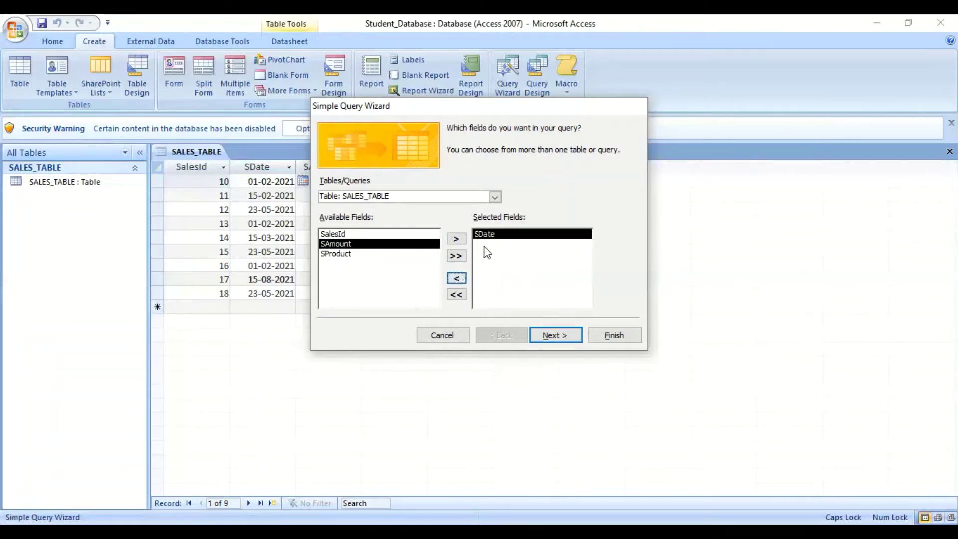
{"action": "left_click", "coordinate": [457, 239]}
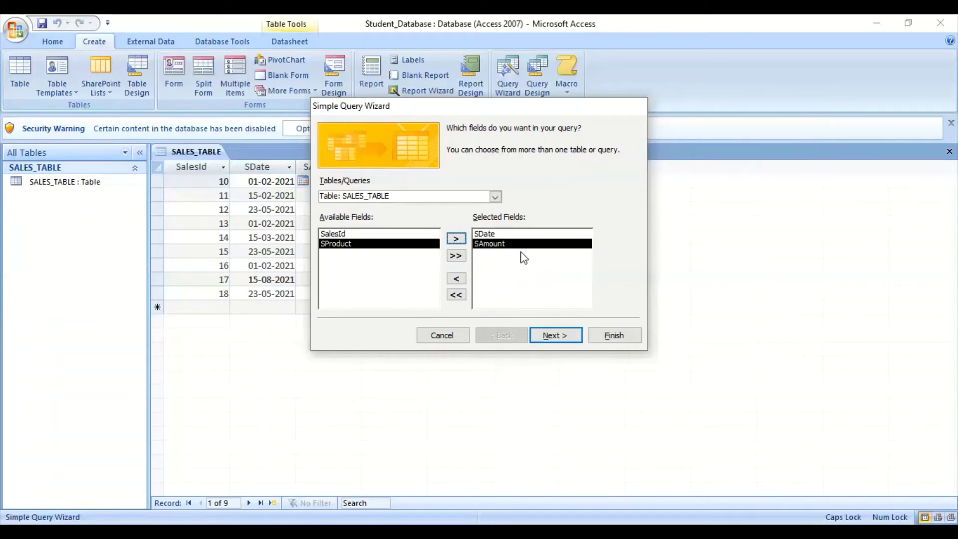
Step: Finish the wizard as a detail query titled SALES_TABLE Query and open it to view its information
{"action": "left_click", "coordinate": [551, 339]}
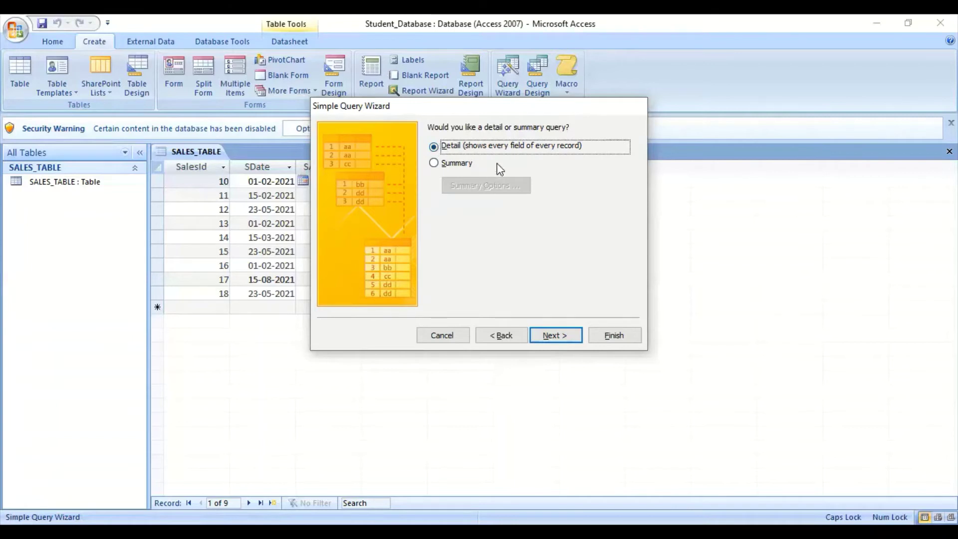
{"action": "left_click", "coordinate": [558, 335]}
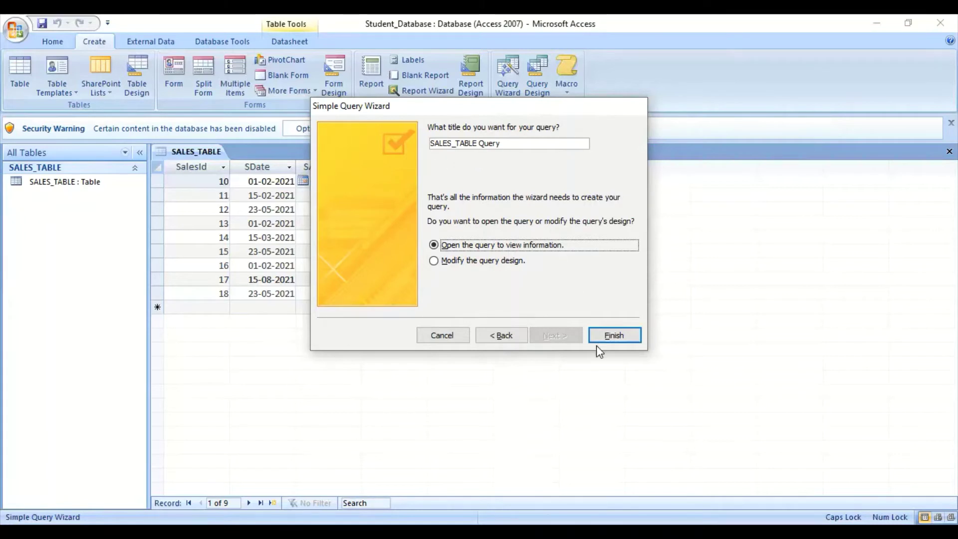
{"action": "left_click", "coordinate": [615, 335]}
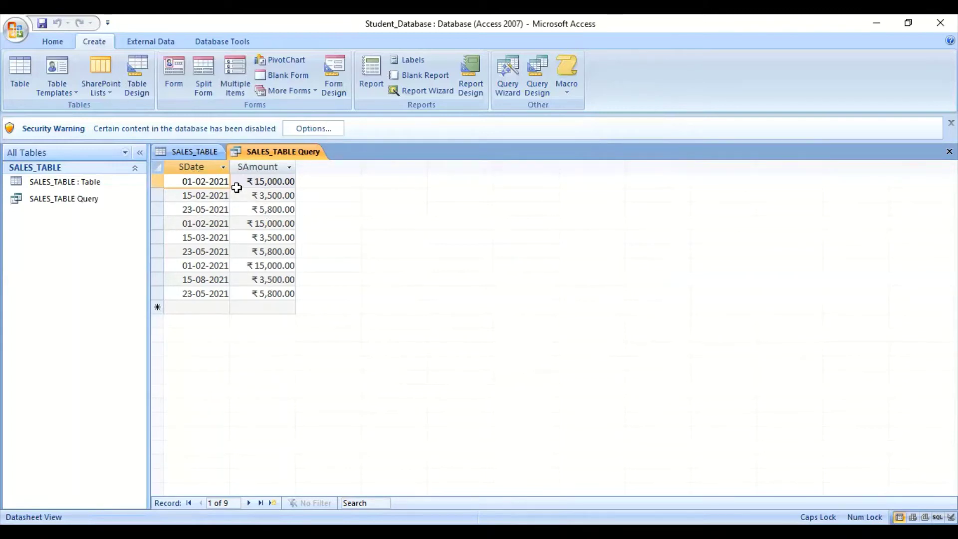
Step: Compare the fields and records of SALES_TABLE with those shown by SALES_TABLE Query
{"action": "left_click", "coordinate": [194, 152]}
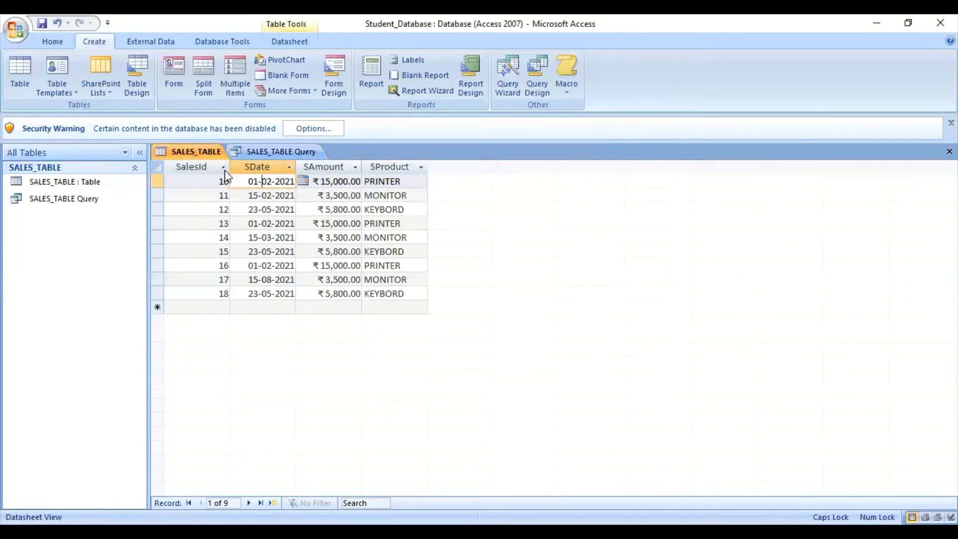
{"action": "left_click", "coordinate": [209, 169]}
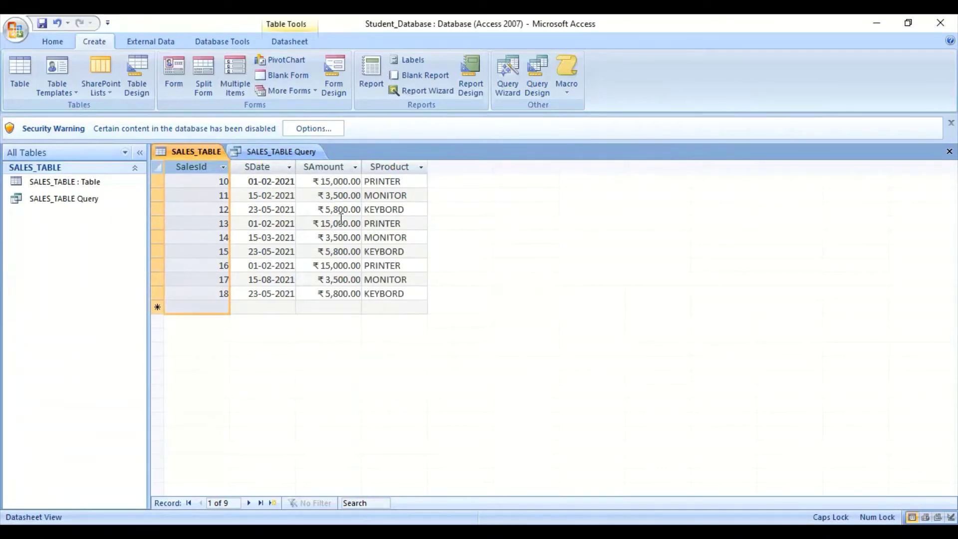
{"action": "left_click", "coordinate": [302, 151]}
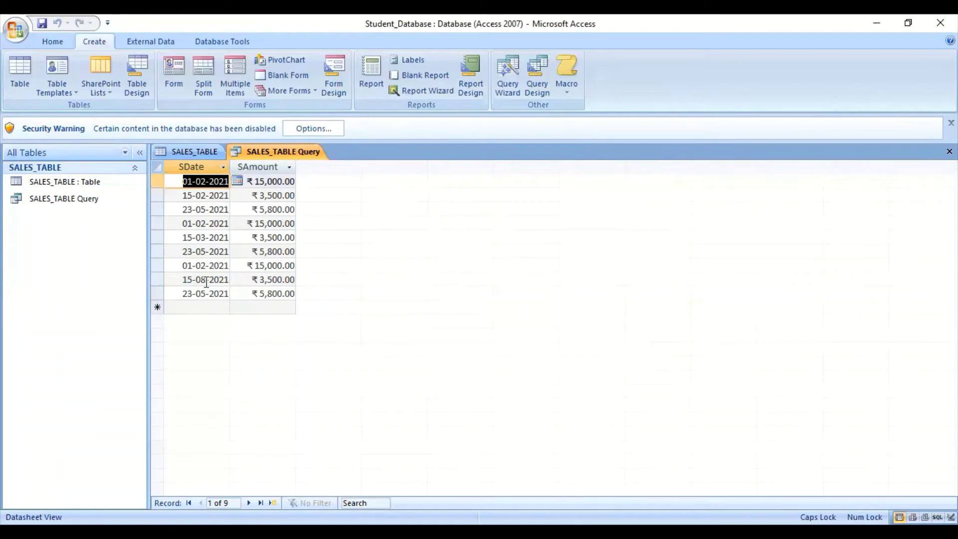
{"action": "left_click", "coordinate": [194, 151]}
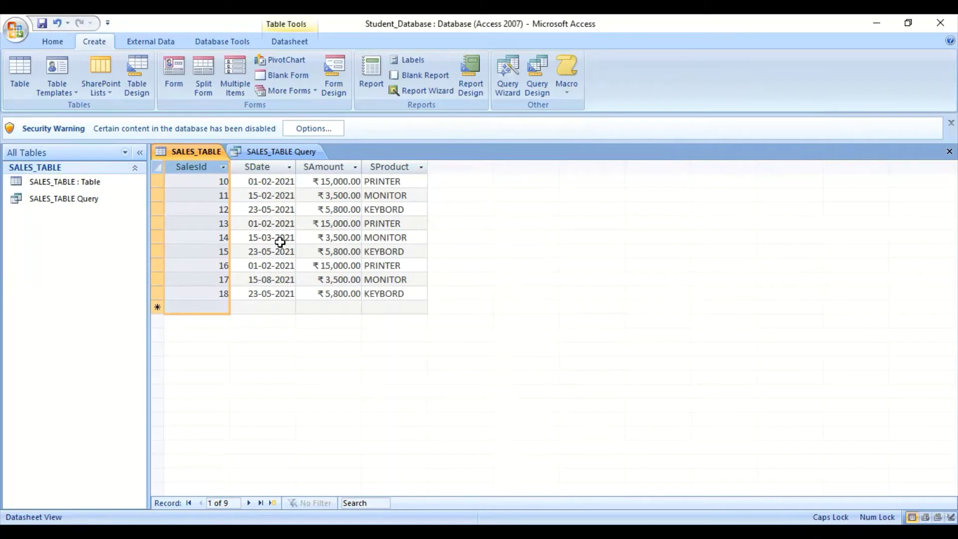
{"action": "left_click", "coordinate": [277, 153]}
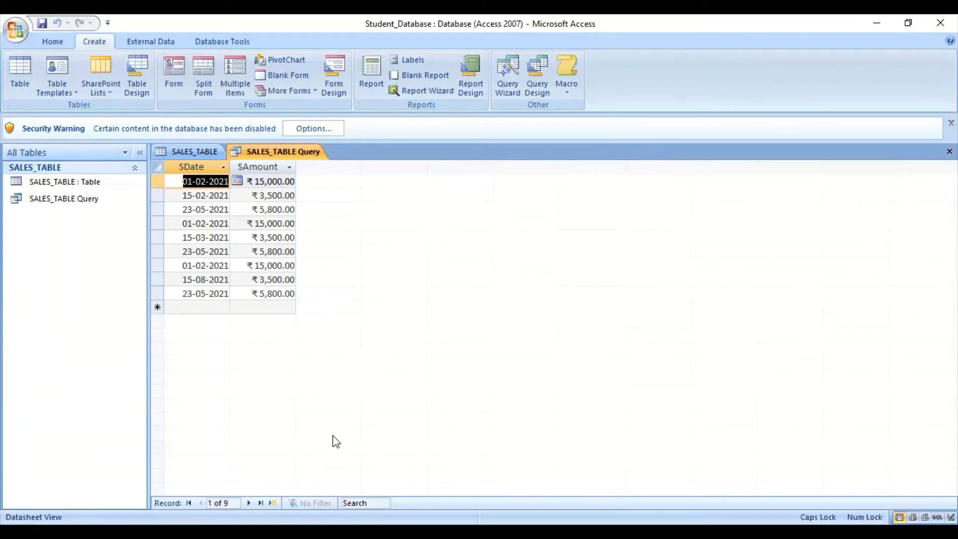
Step: Close SALES_TABLE Query and start a crosstab query with the wizard, based on SALES_TABLE
{"action": "right_click", "coordinate": [251, 153]}
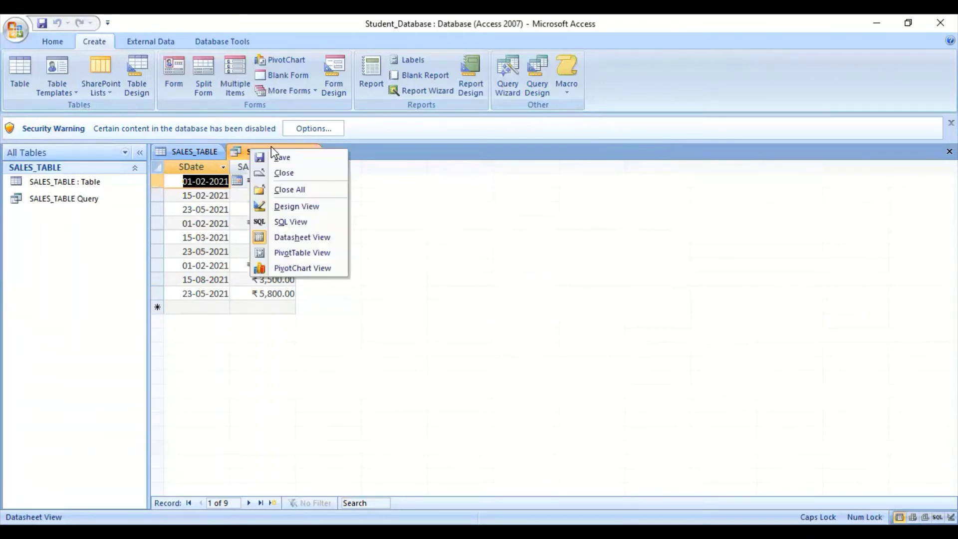
{"action": "left_click", "coordinate": [285, 173]}
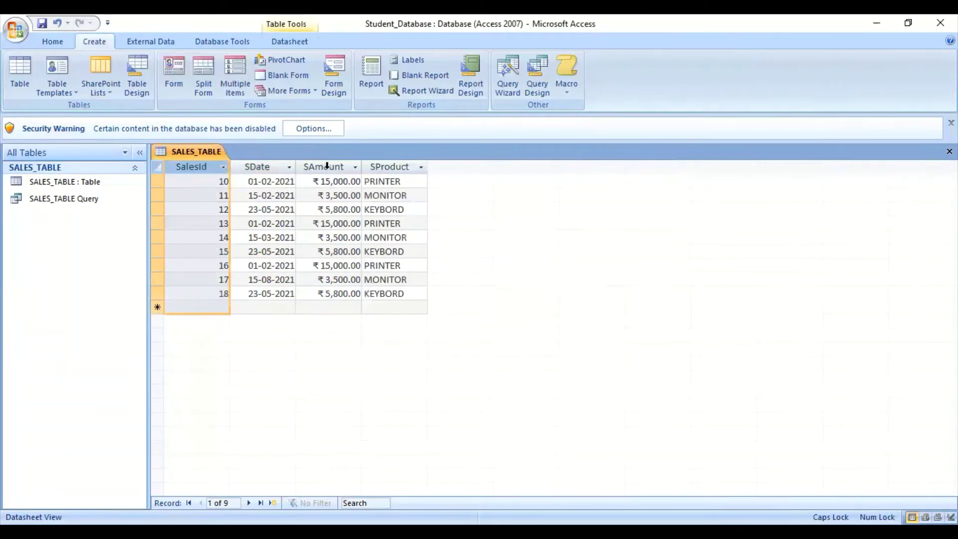
{"action": "left_click", "coordinate": [511, 73]}
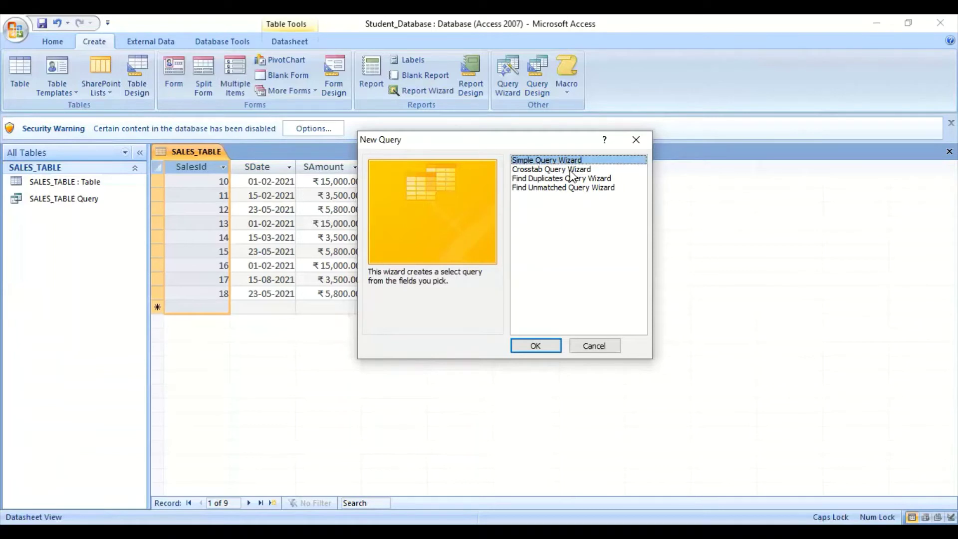
{"action": "left_click", "coordinate": [538, 170]}
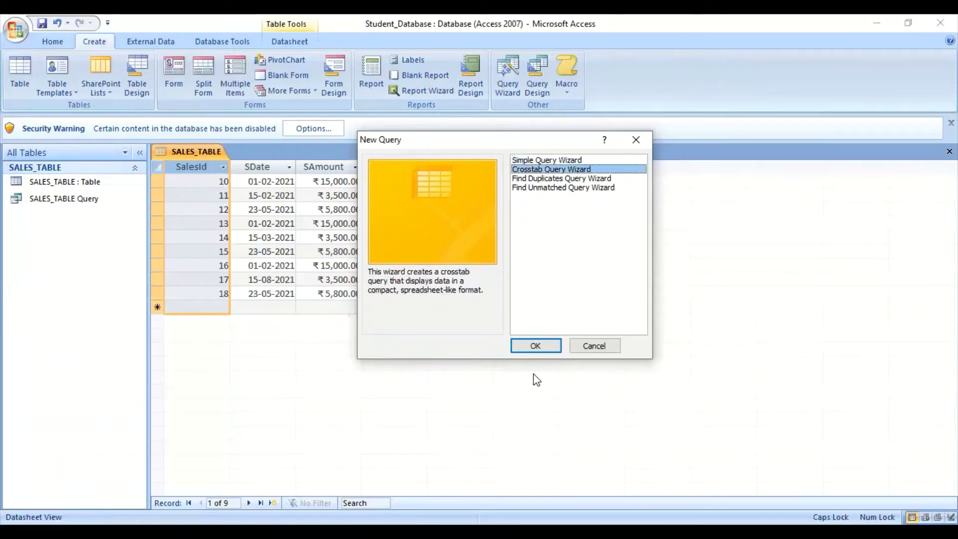
{"action": "left_click", "coordinate": [522, 345]}
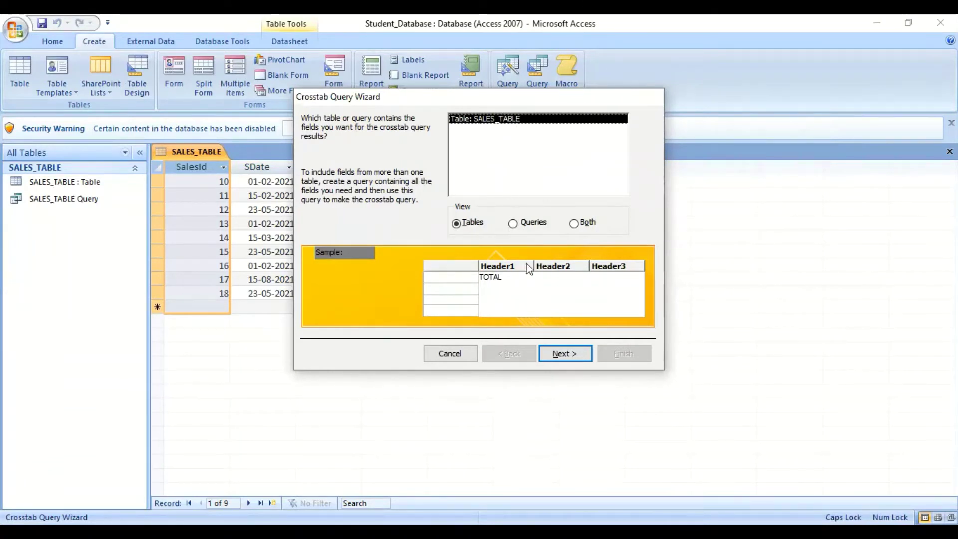
{"action": "left_click", "coordinate": [570, 356]}
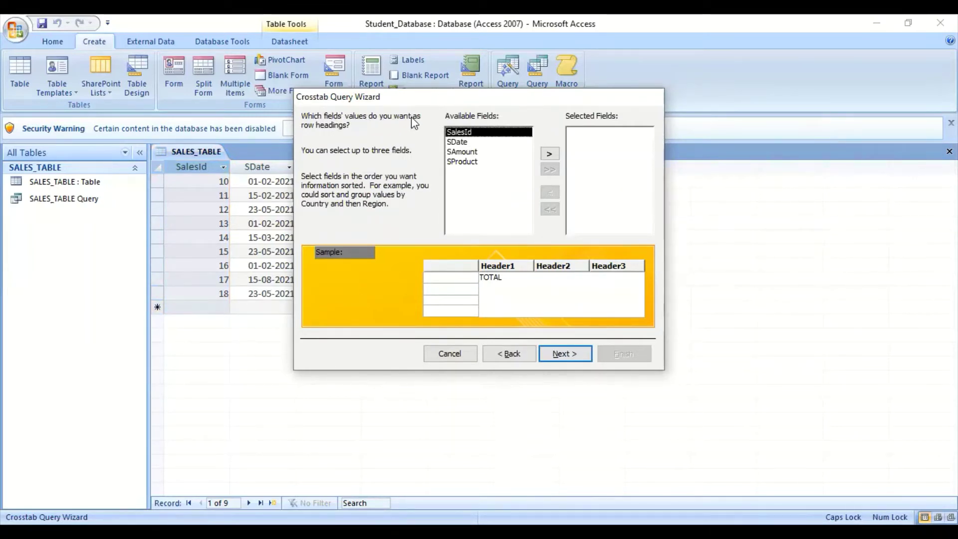
Step: Use SProduct as the crosstab's row headings and SDate as its column headings
{"action": "left_click", "coordinate": [460, 161]}
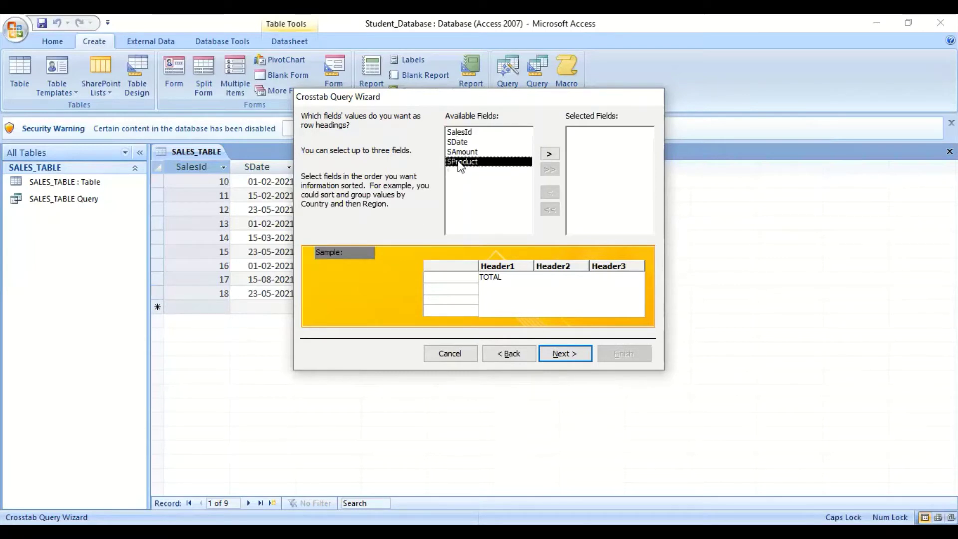
{"action": "left_click", "coordinate": [549, 153]}
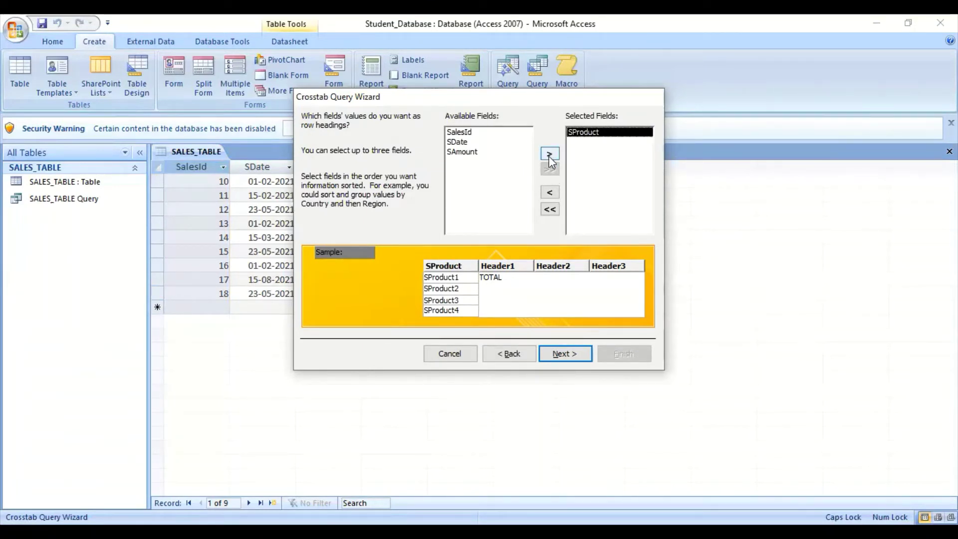
{"action": "left_click", "coordinate": [565, 354]}
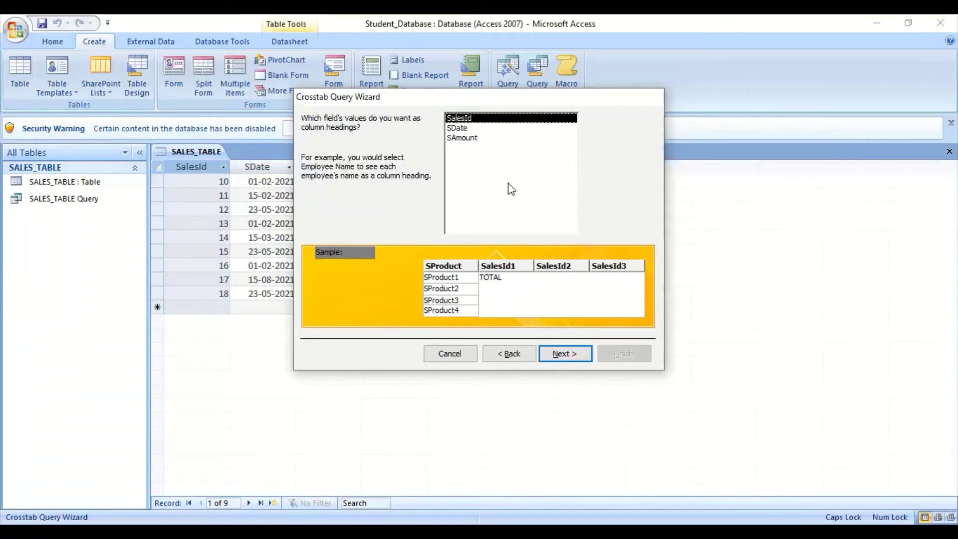
{"action": "left_click", "coordinate": [461, 129]}
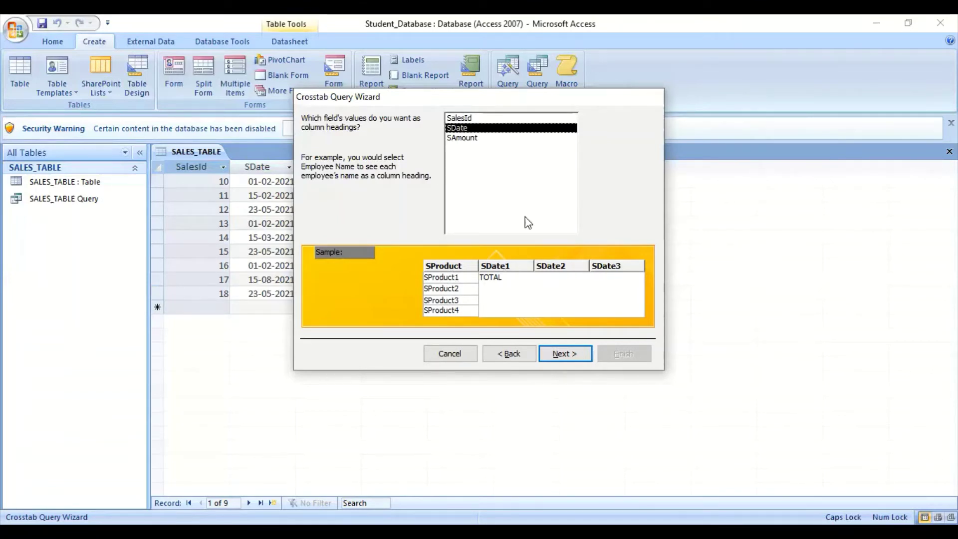
{"action": "left_click", "coordinate": [560, 352]}
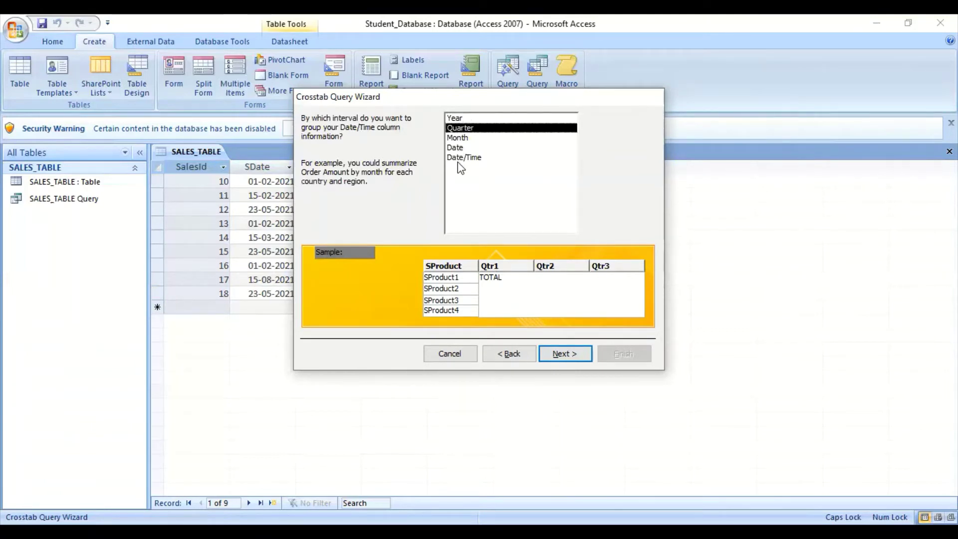
Step: Preview the available date grouping intervals and group the SDate columns by Month
{"action": "left_click", "coordinate": [459, 120]}
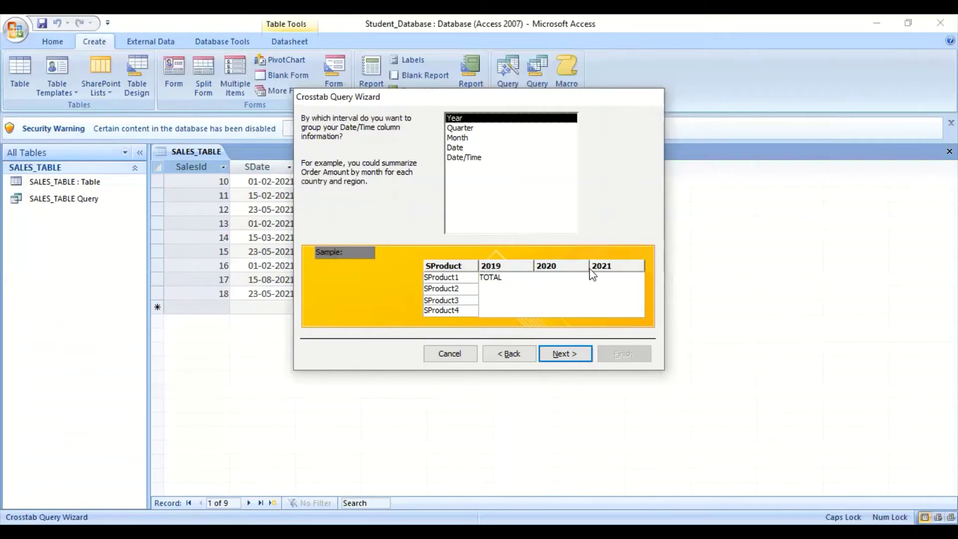
{"action": "left_click", "coordinate": [468, 129]}
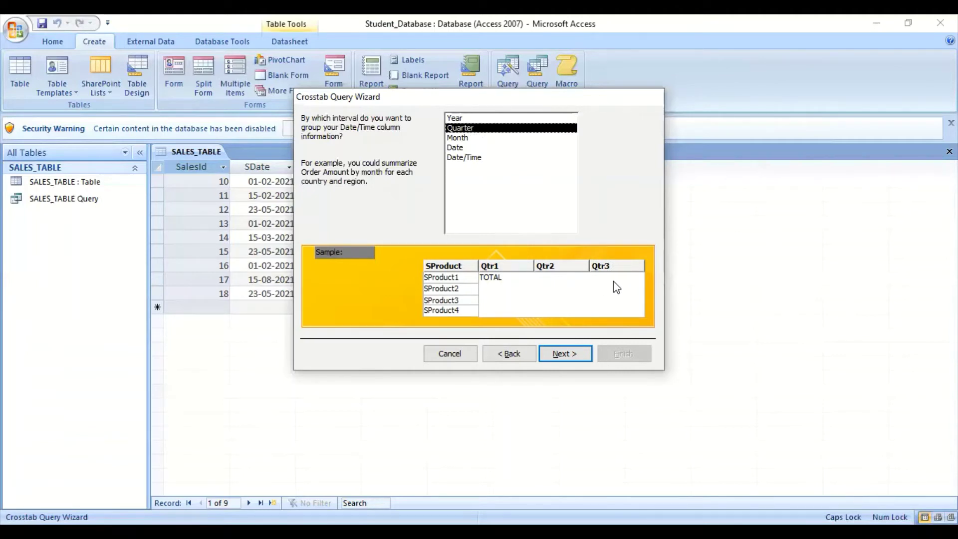
{"action": "left_click", "coordinate": [462, 139]}
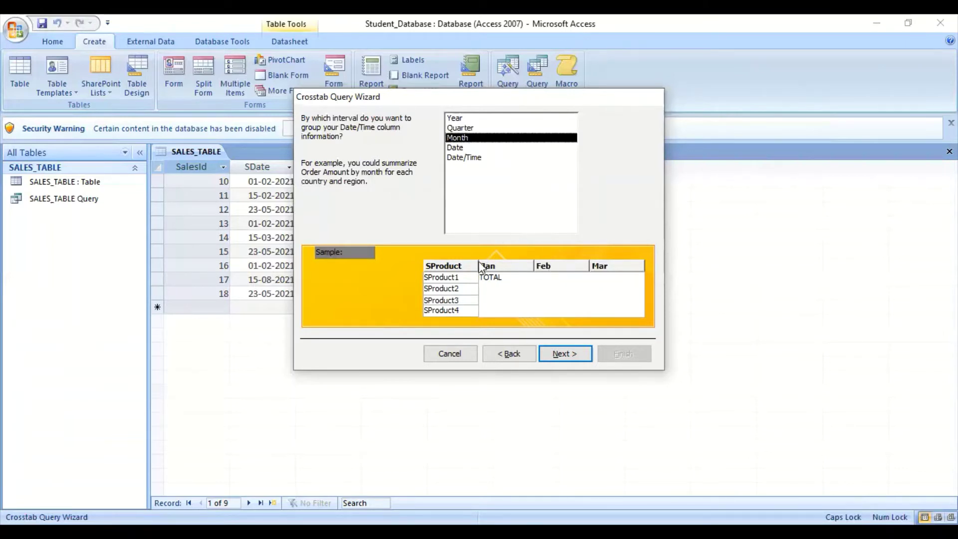
{"action": "left_click", "coordinate": [456, 148]}
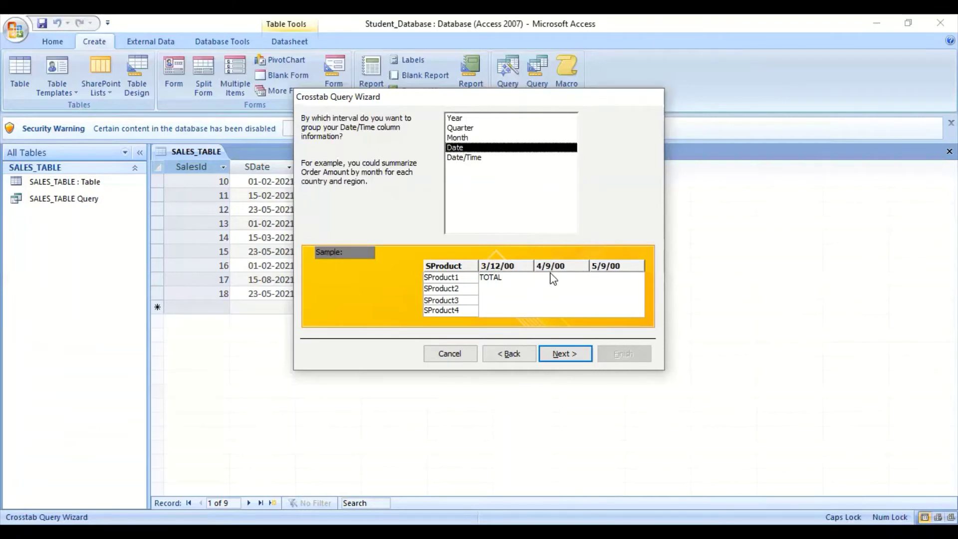
{"action": "left_click", "coordinate": [478, 157]}
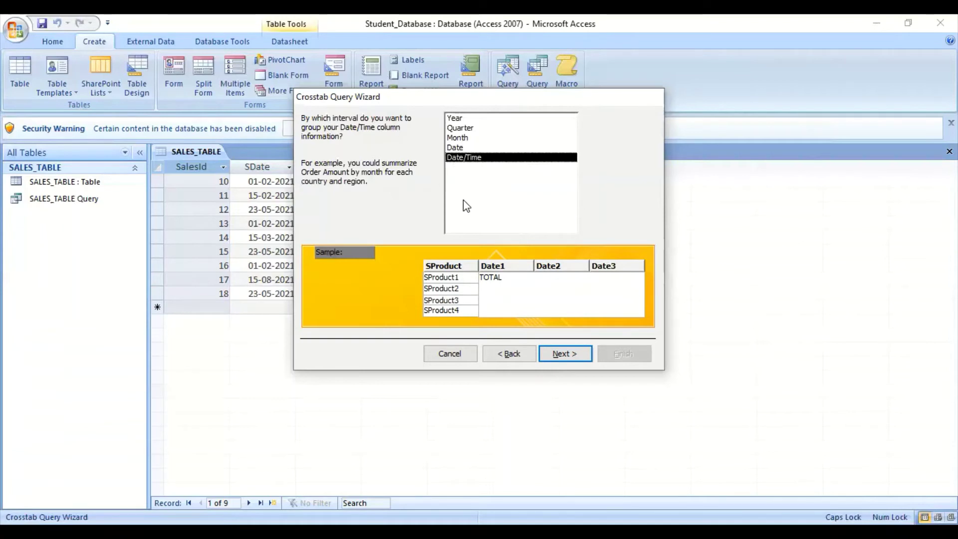
{"action": "left_click", "coordinate": [455, 140]}
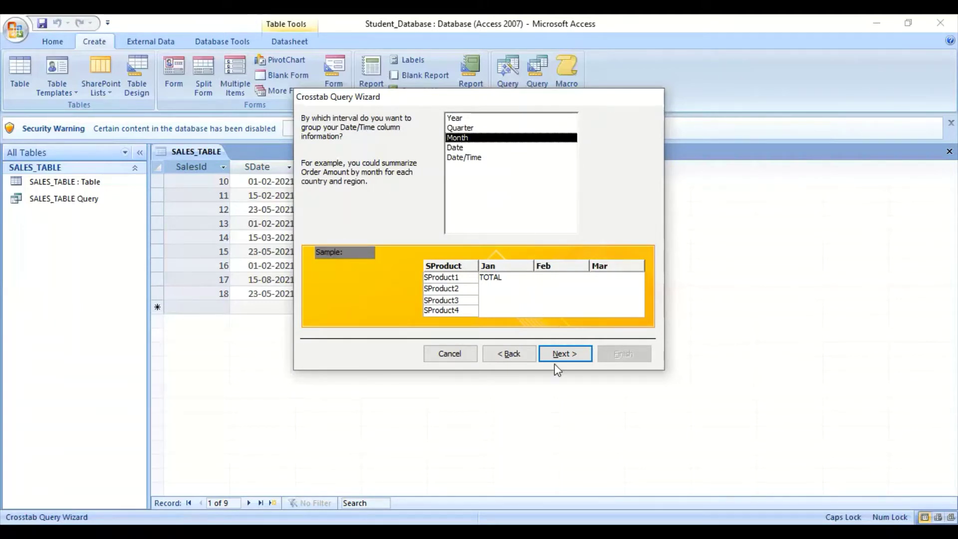
{"action": "left_click", "coordinate": [567, 358]}
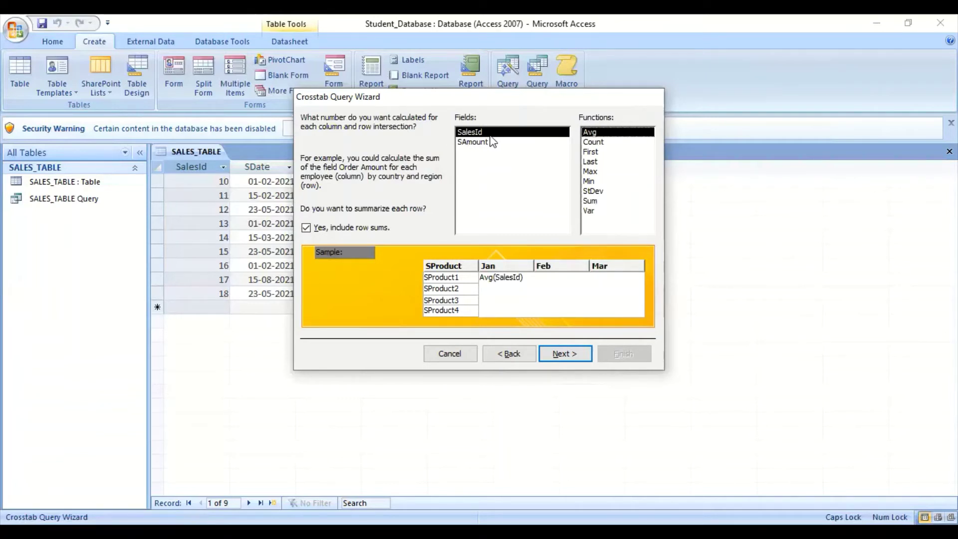
Step: Calculate the Sum of SAmount for each product and month, and finish the query as SALES_TABLE_Crosstab, opened for viewing
{"action": "left_click", "coordinate": [469, 143]}
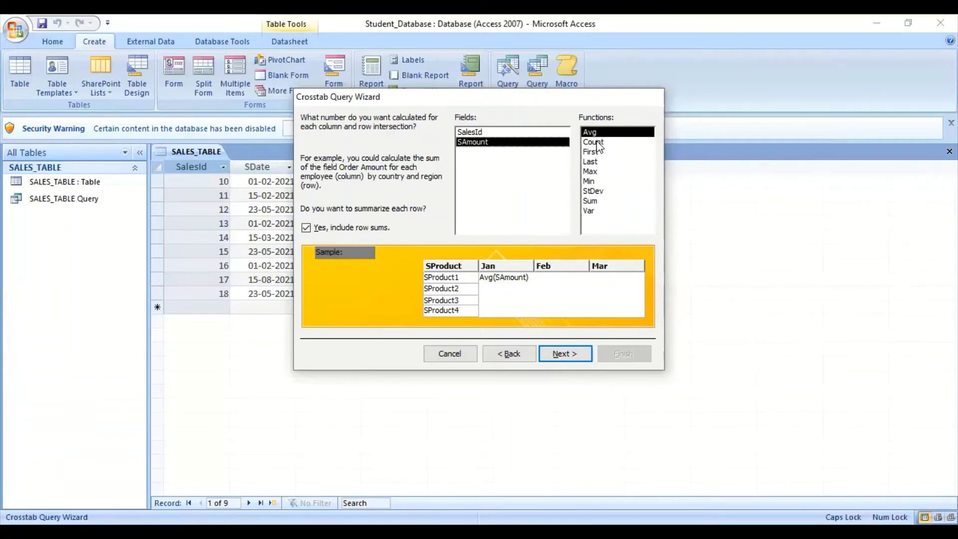
{"action": "left_click", "coordinate": [593, 201]}
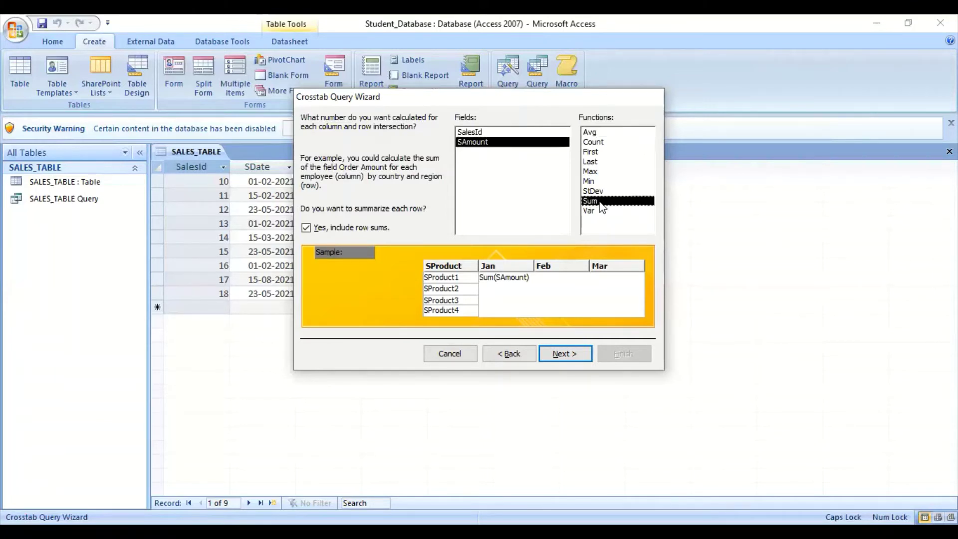
{"action": "left_click", "coordinate": [567, 355]}
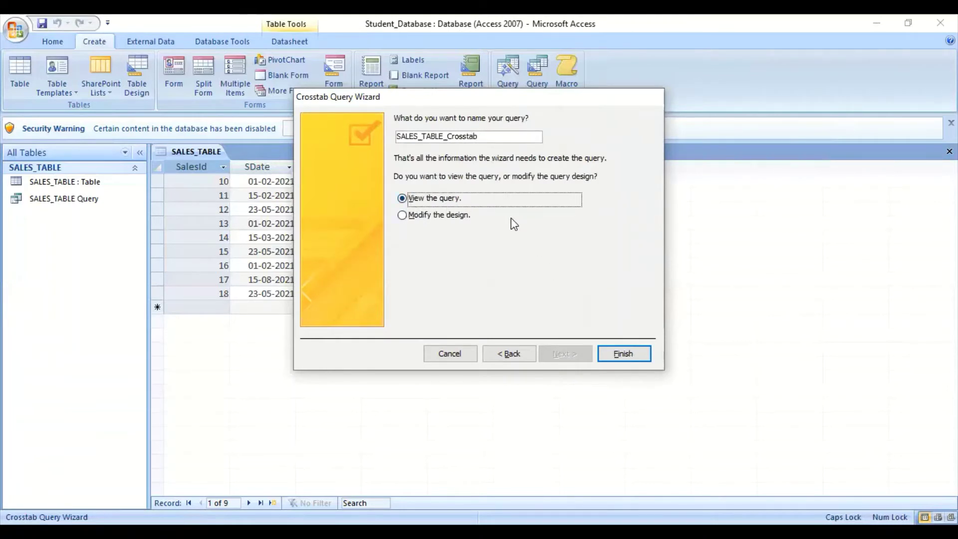
{"action": "left_click", "coordinate": [621, 355]}
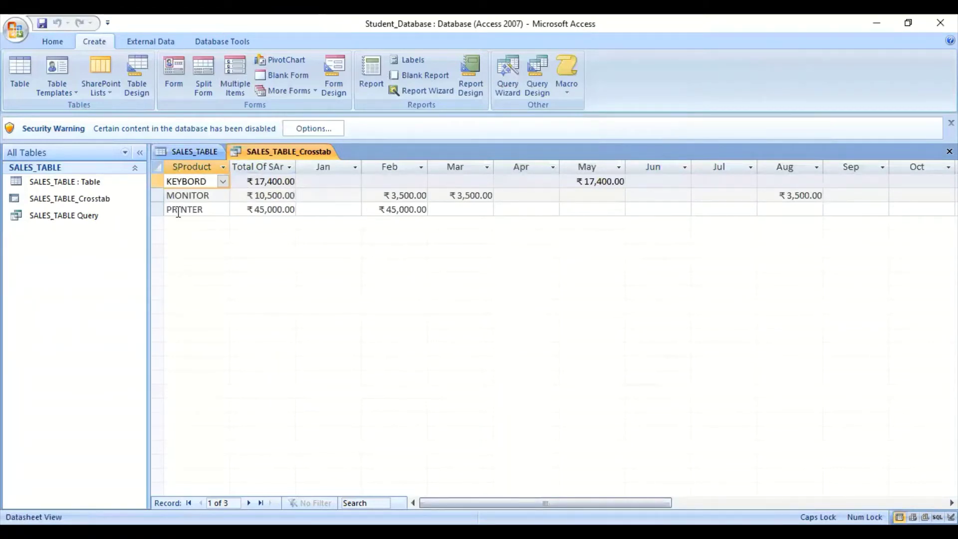
Step: Examine each product's total and monthly amounts from January to December in SALES_TABLE_Crosstab, and return to the SALES_TABLE records
{"action": "left_click", "coordinate": [205, 198]}
{"action": "left_click", "coordinate": [203, 209]}
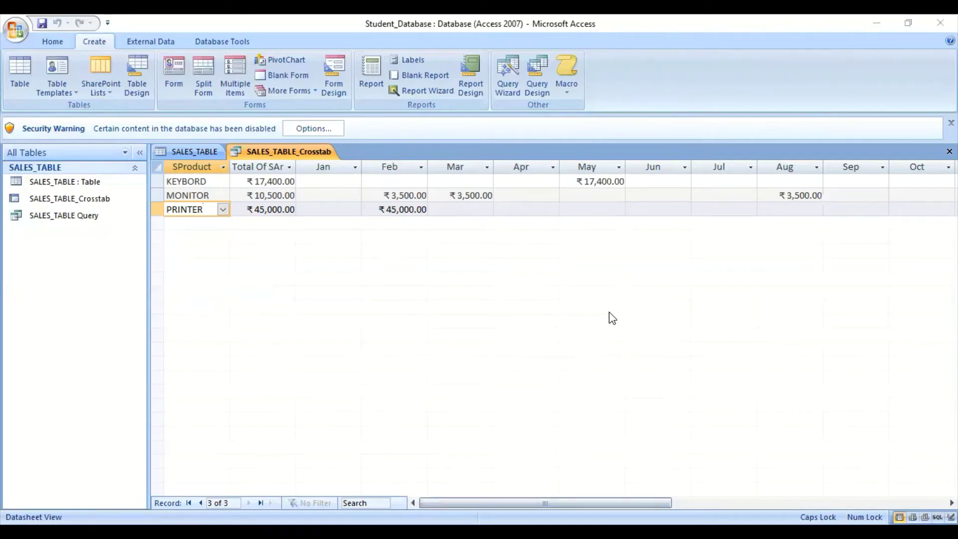
{"action": "left_click_drag", "start_coordinate": [643, 502], "coordinate": [728, 502]}
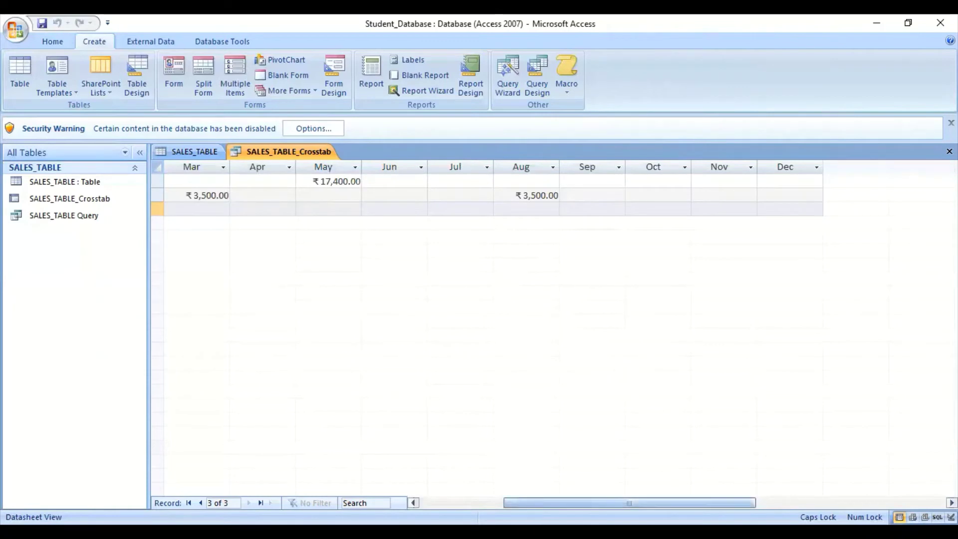
{"action": "left_click_drag", "start_coordinate": [658, 503], "coordinate": [574, 502]}
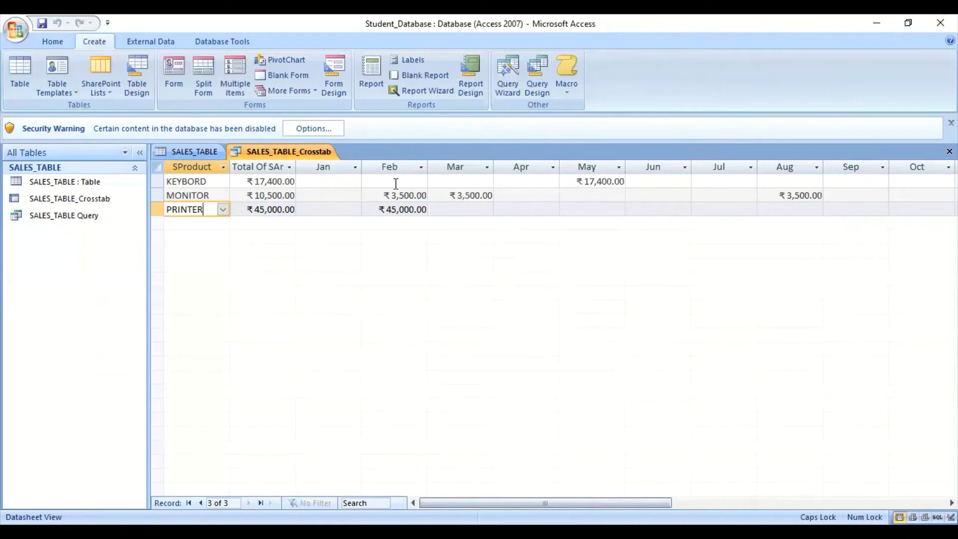
{"action": "left_click_drag", "start_coordinate": [382, 192], "coordinate": [430, 195]}
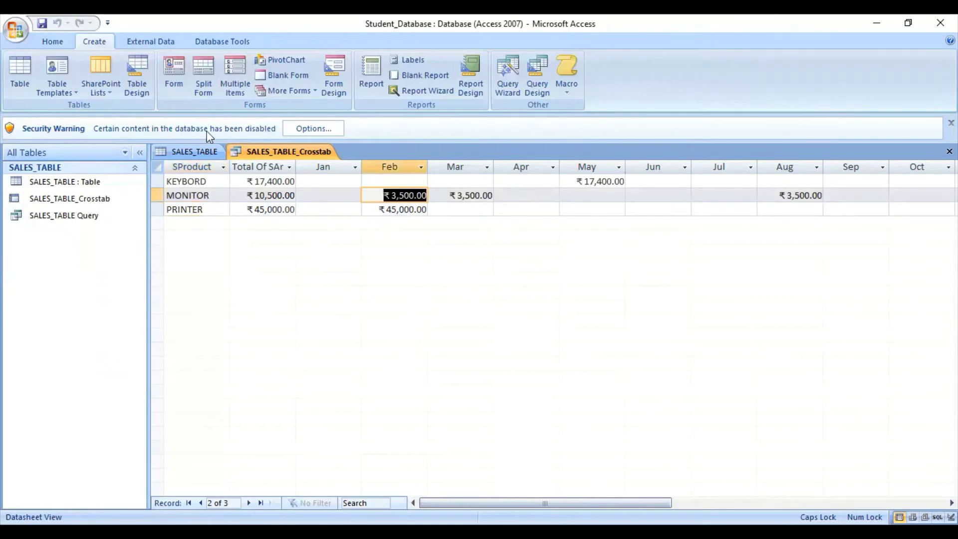
{"action": "left_click", "coordinate": [191, 150]}
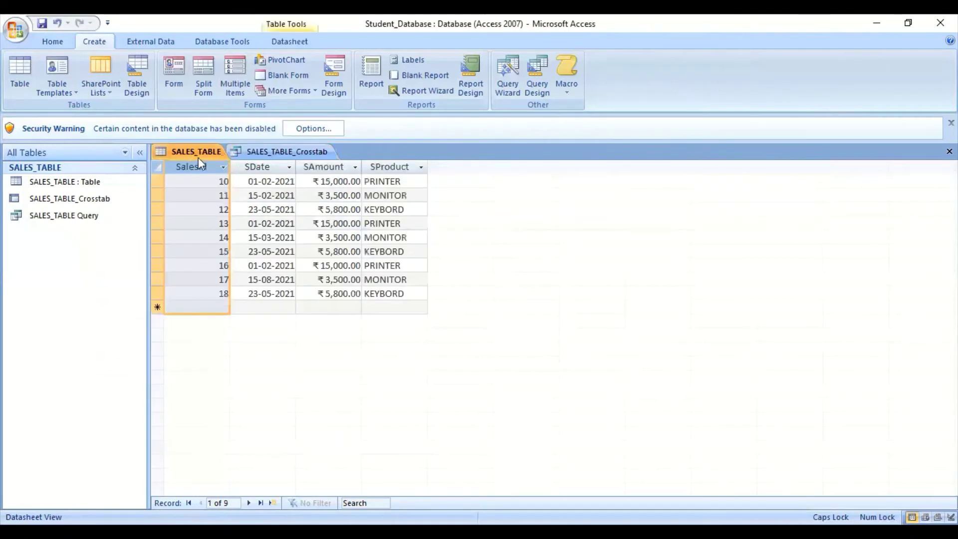
Step: Start a second crosstab query with the wizard, again based on SALES_TABLE
{"action": "left_click", "coordinate": [503, 78]}
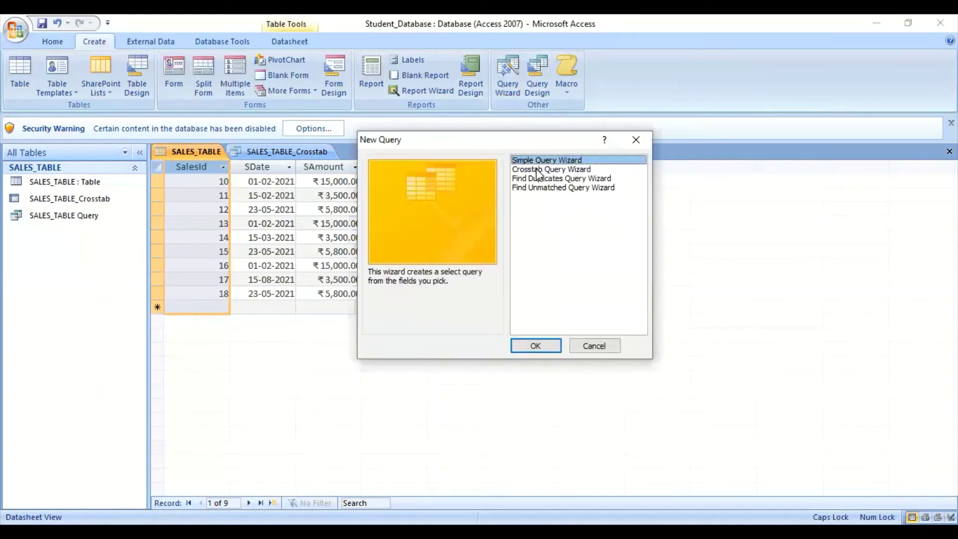
{"action": "left_click", "coordinate": [543, 170]}
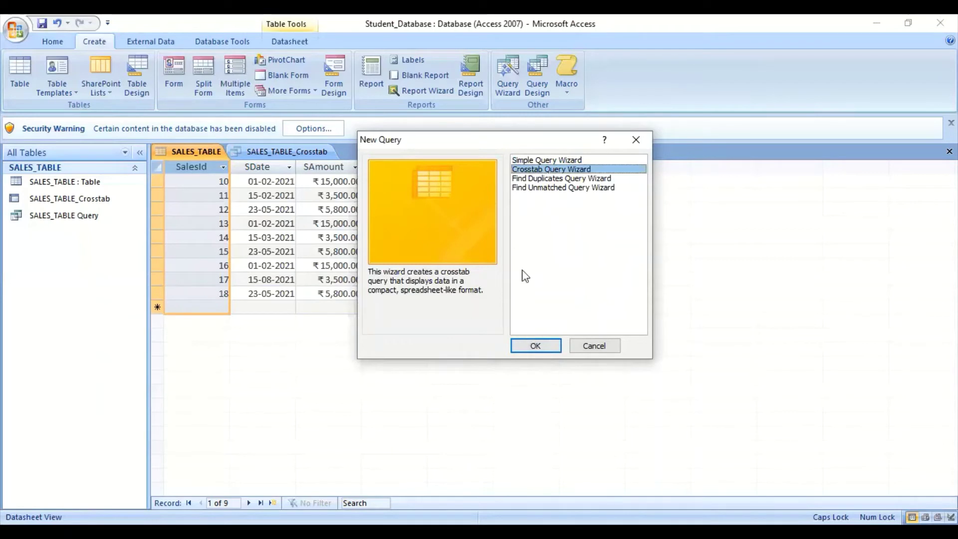
{"action": "left_click", "coordinate": [532, 346]}
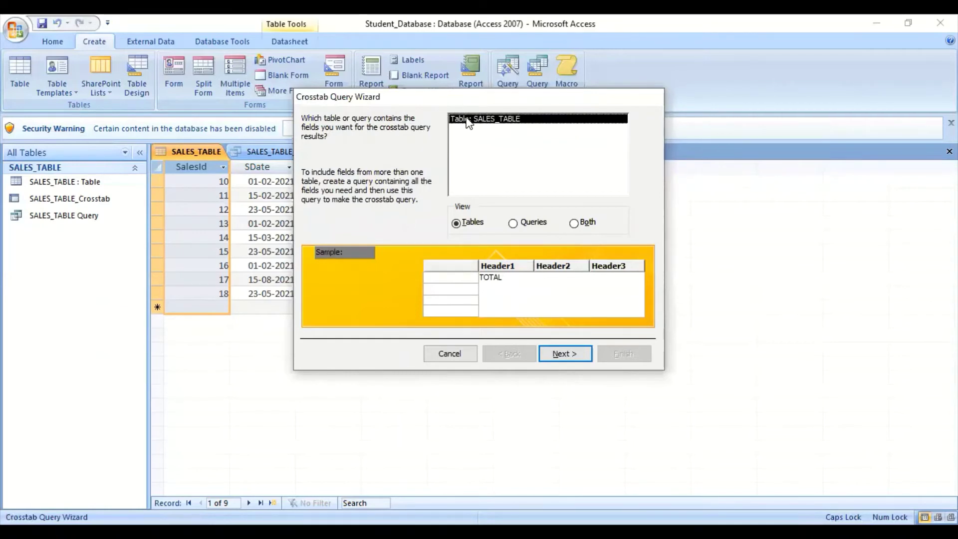
{"action": "left_click", "coordinate": [560, 355]}
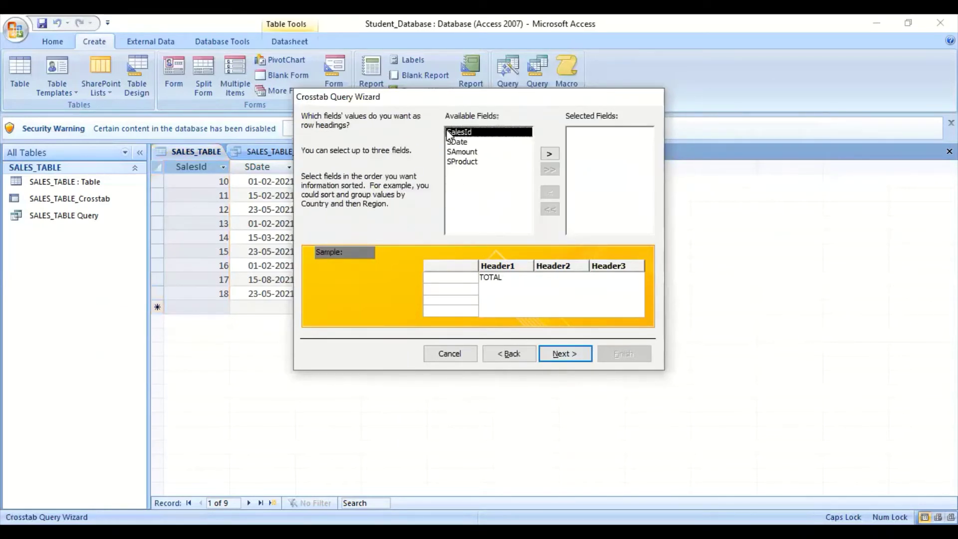
Step: Use SProduct as the row heading of the crosstab query
{"action": "left_click", "coordinate": [470, 162]}
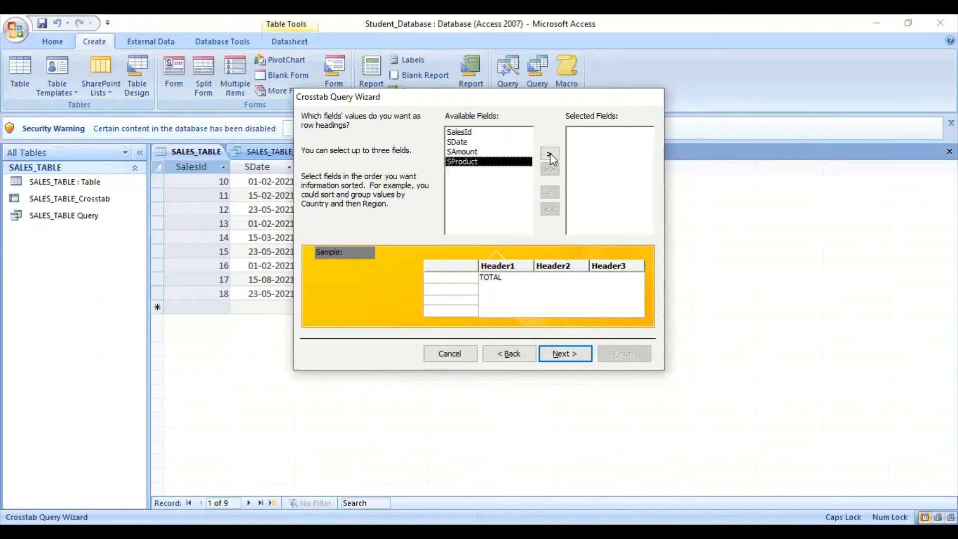
{"action": "left_click", "coordinate": [550, 155]}
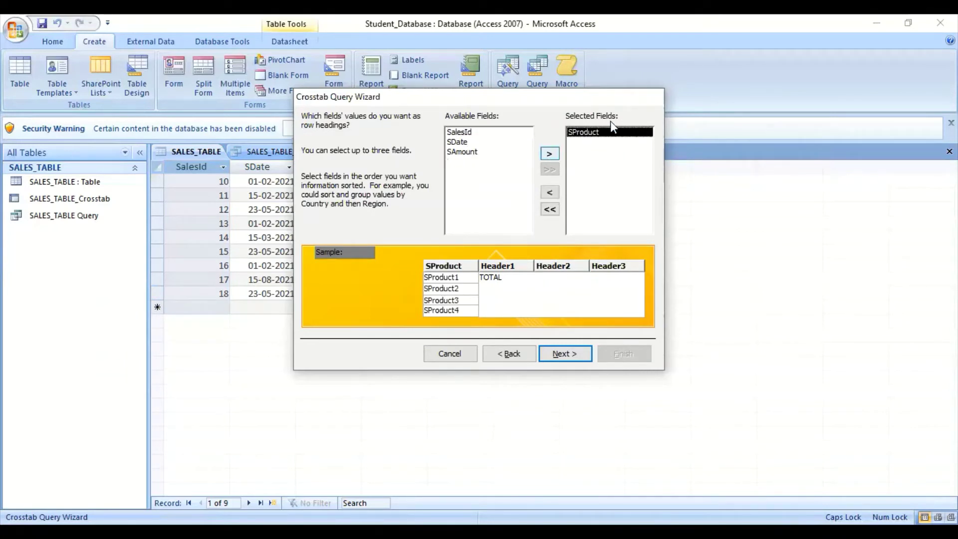
{"action": "left_click", "coordinate": [565, 355]}
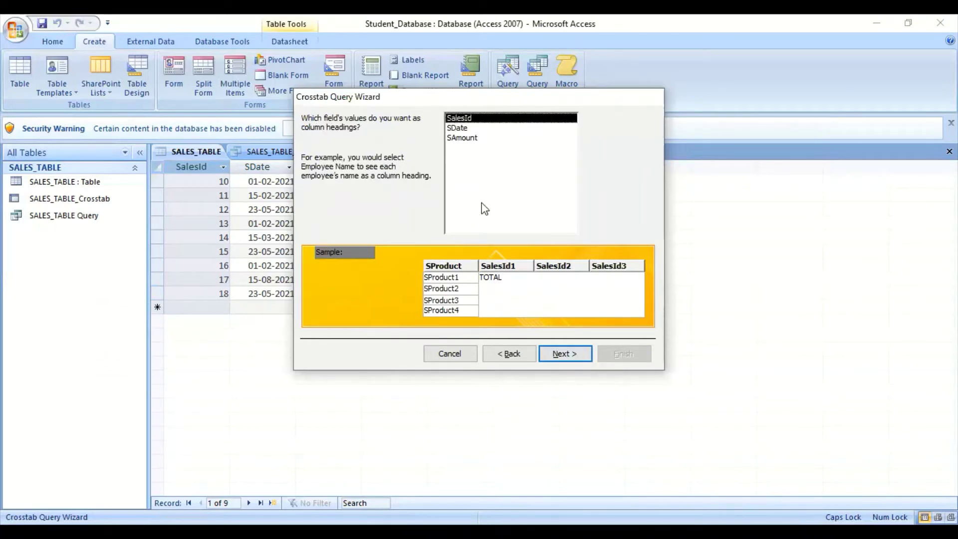
{"action": "left_click", "coordinate": [462, 139]}
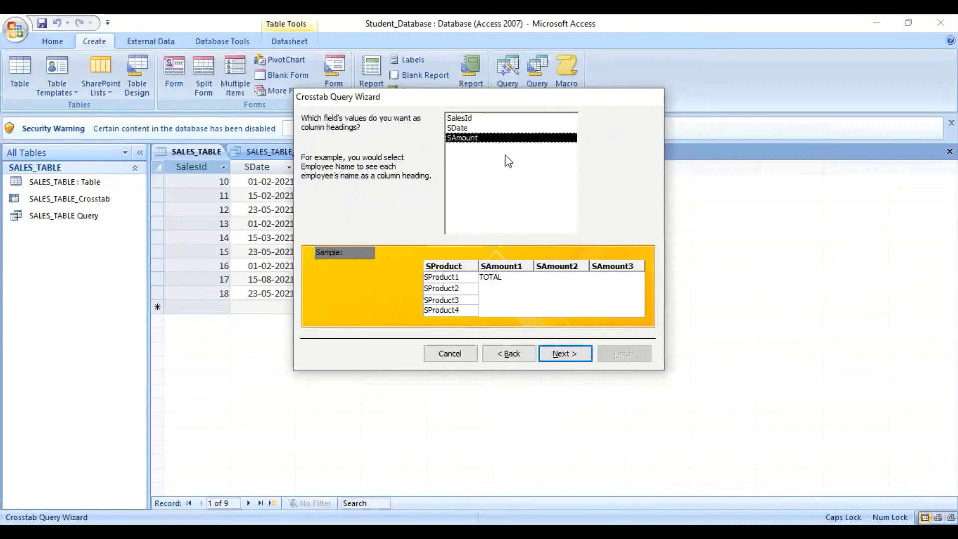
{"action": "left_click", "coordinate": [560, 353]}
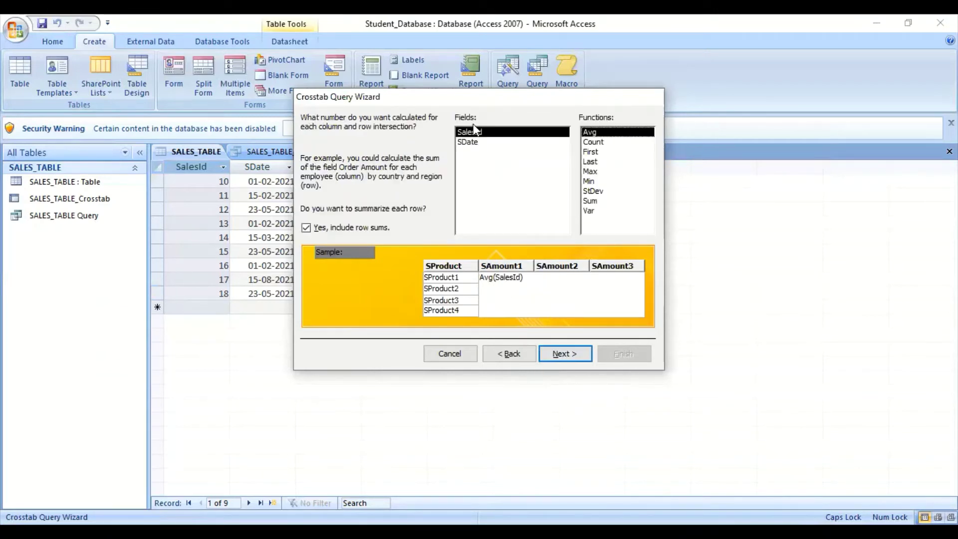
{"action": "left_click", "coordinate": [507, 352]}
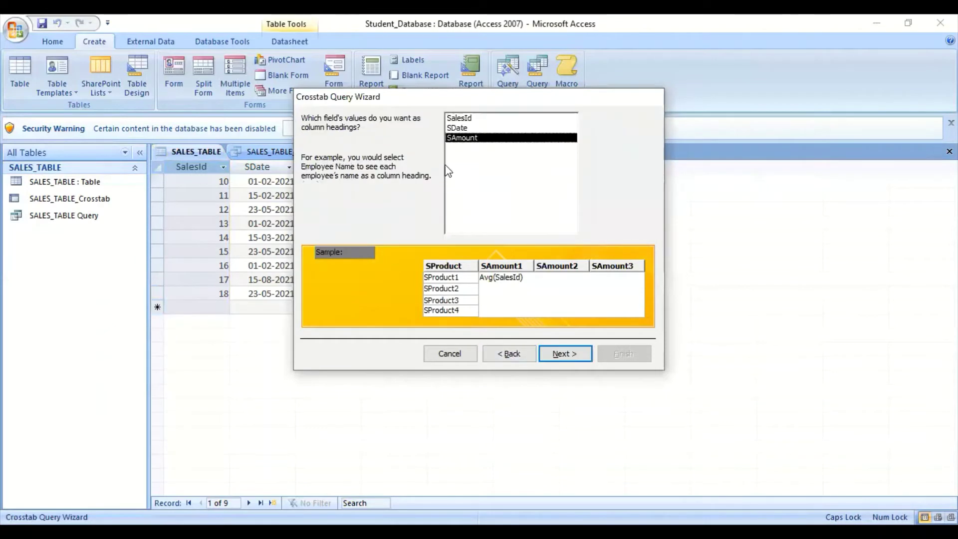
Step: Use SDate for the column headings and group the dates by Month
{"action": "left_click", "coordinate": [469, 128]}
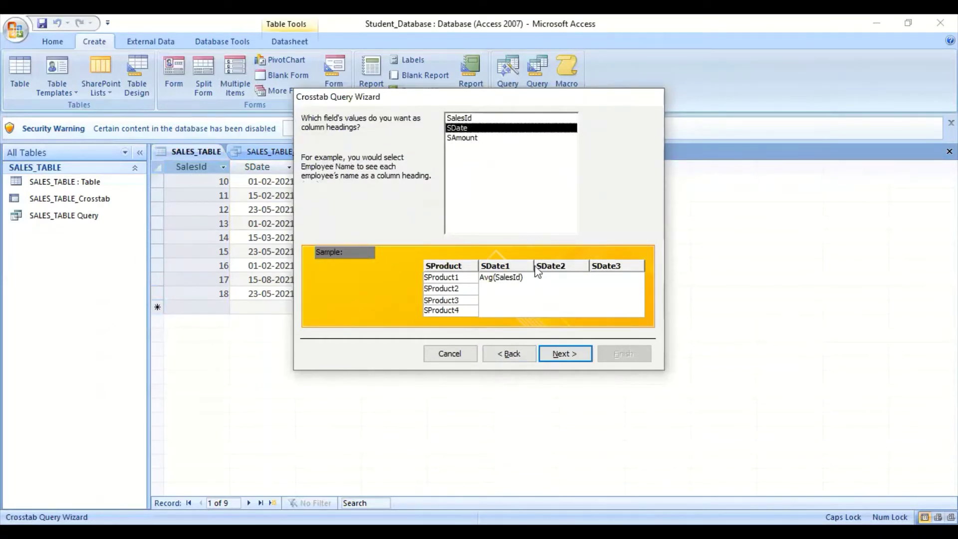
{"action": "left_click", "coordinate": [564, 354]}
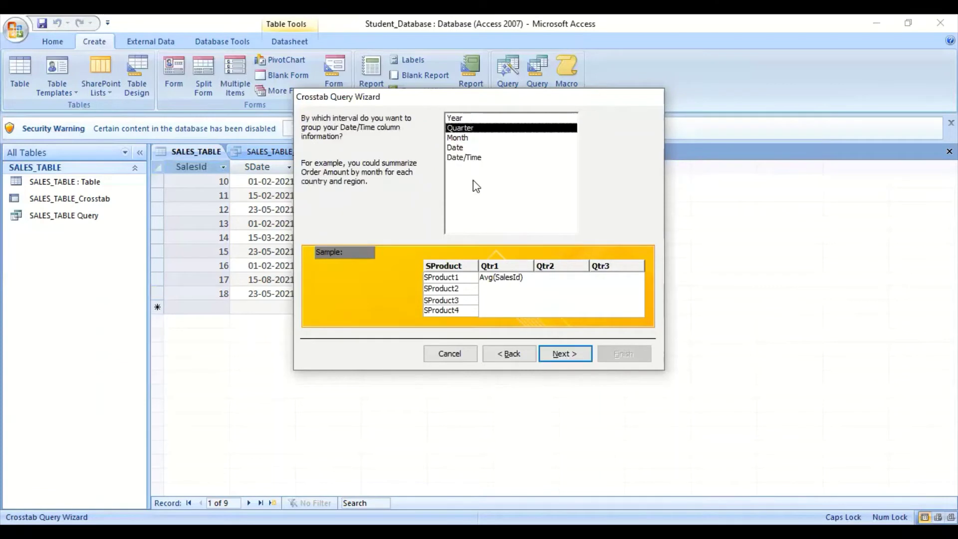
{"action": "left_click", "coordinate": [460, 139]}
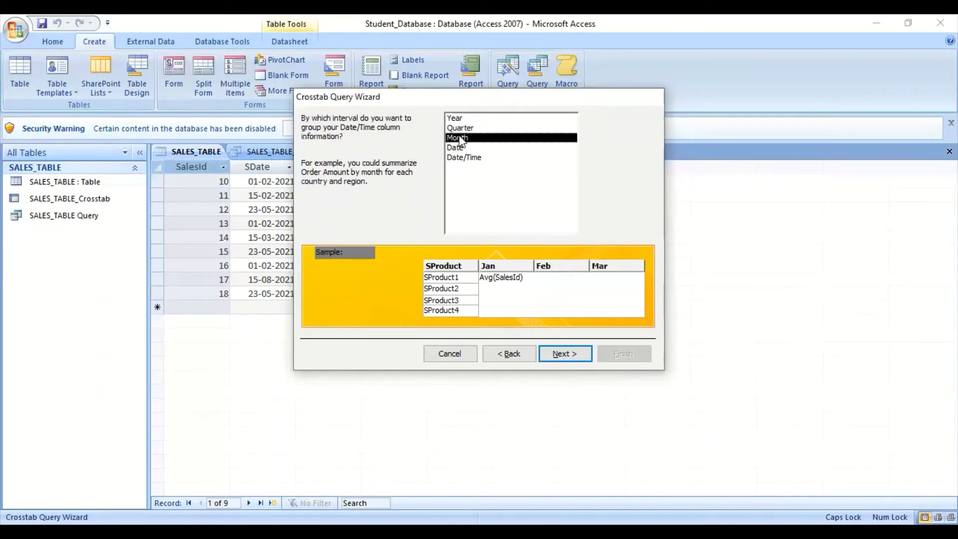
{"action": "left_click", "coordinate": [575, 357]}
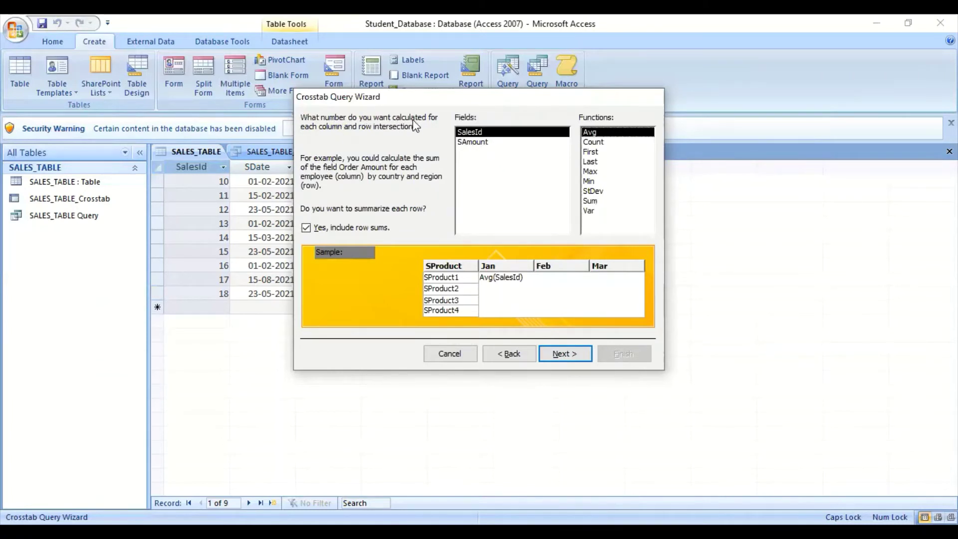
Step: Calculate the Count of SAmount for each product and month, and finish the crosstab query under its suggested name, opened for viewing
{"action": "left_click", "coordinate": [470, 144]}
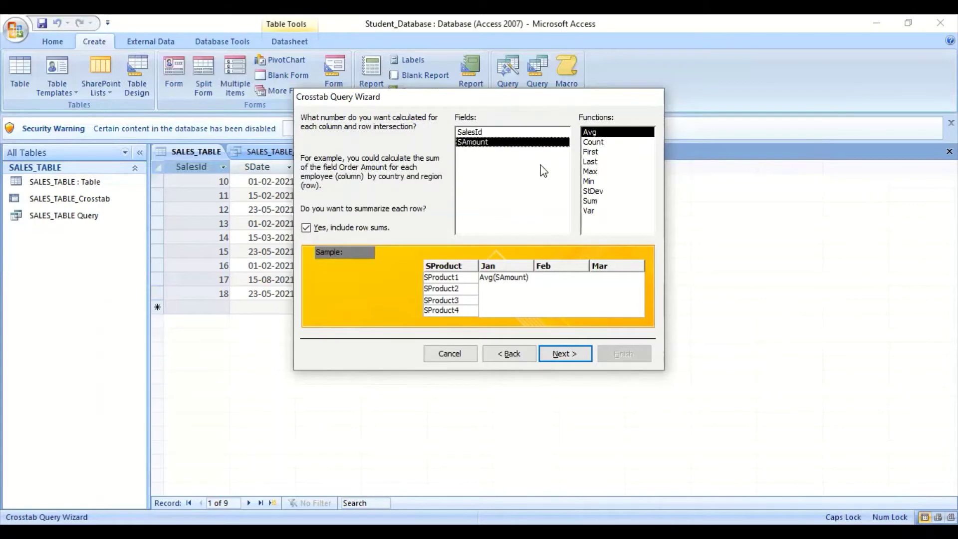
{"action": "left_click", "coordinate": [593, 144]}
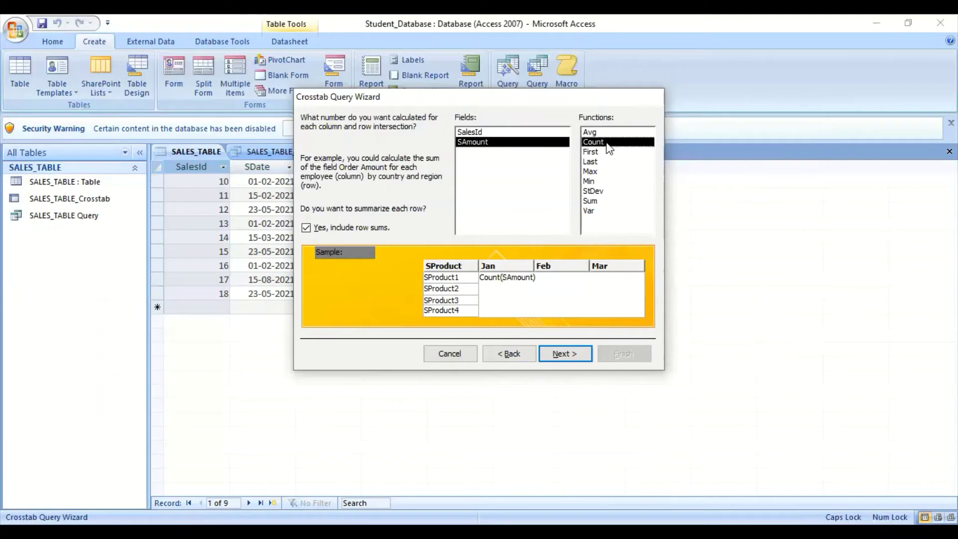
{"action": "left_click", "coordinate": [571, 355]}
{"action": "left_click", "coordinate": [621, 353]}
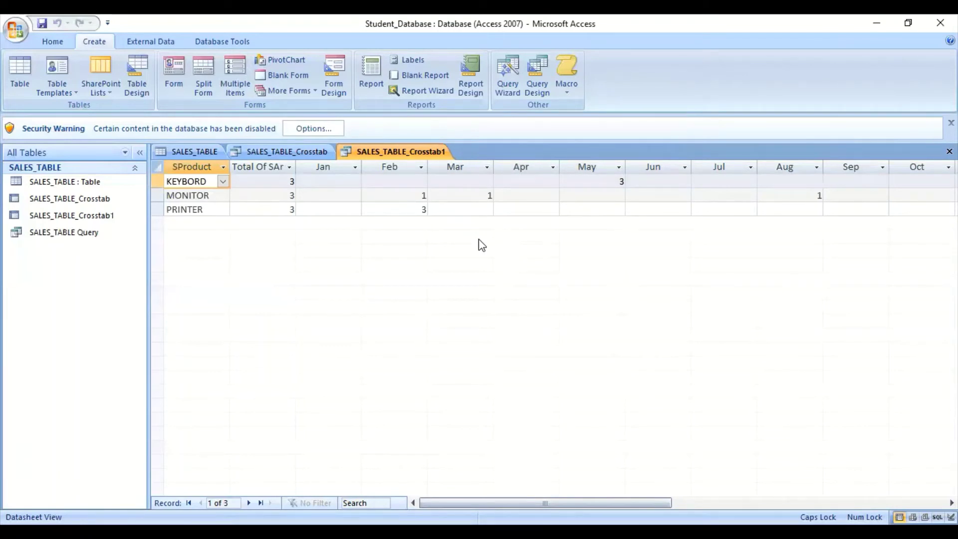
Step: Compare the SALES_TABLE records with both crosstab results, and view the records of SALES_TABLE Query
{"action": "left_click", "coordinate": [189, 151]}
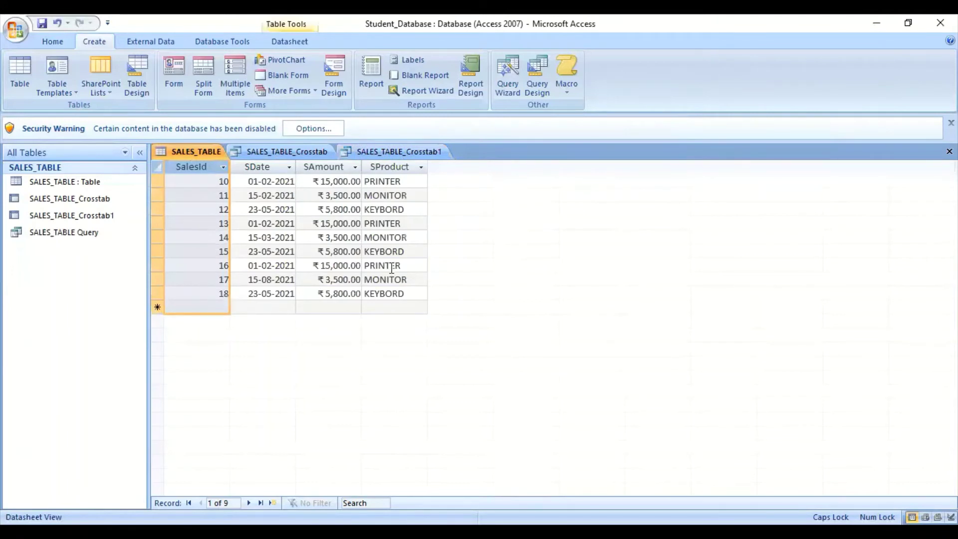
{"action": "left_click", "coordinate": [419, 251]}
{"action": "left_click", "coordinate": [258, 223]}
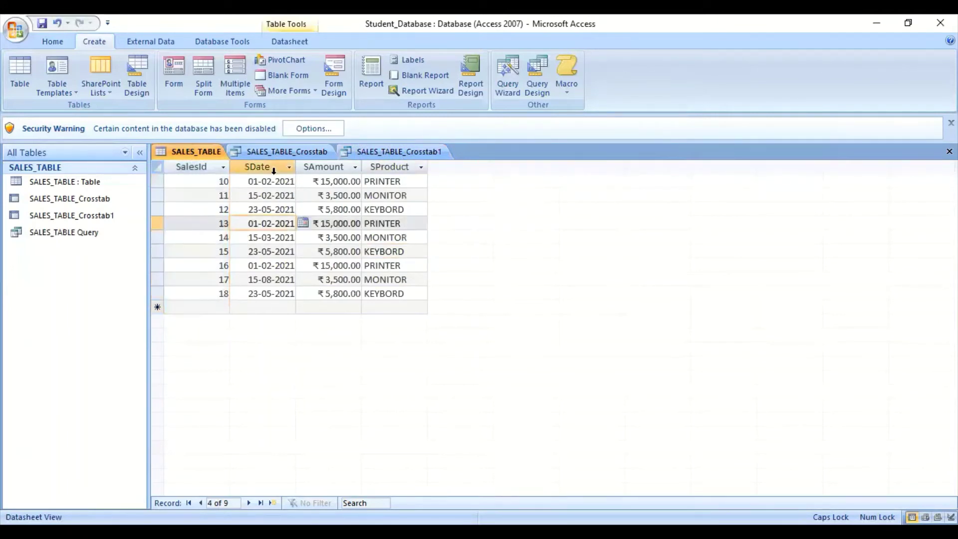
{"action": "left_click", "coordinate": [292, 151]}
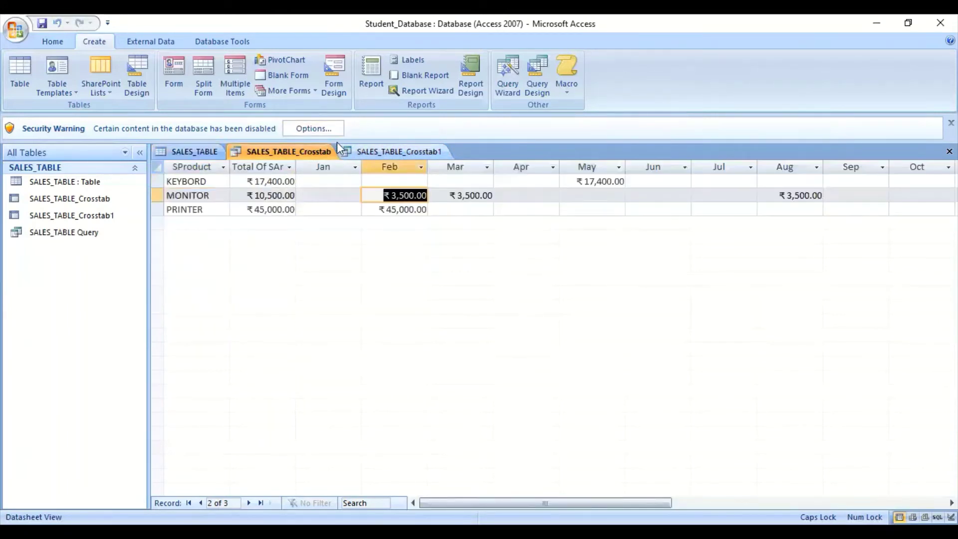
{"action": "left_click", "coordinate": [394, 152]}
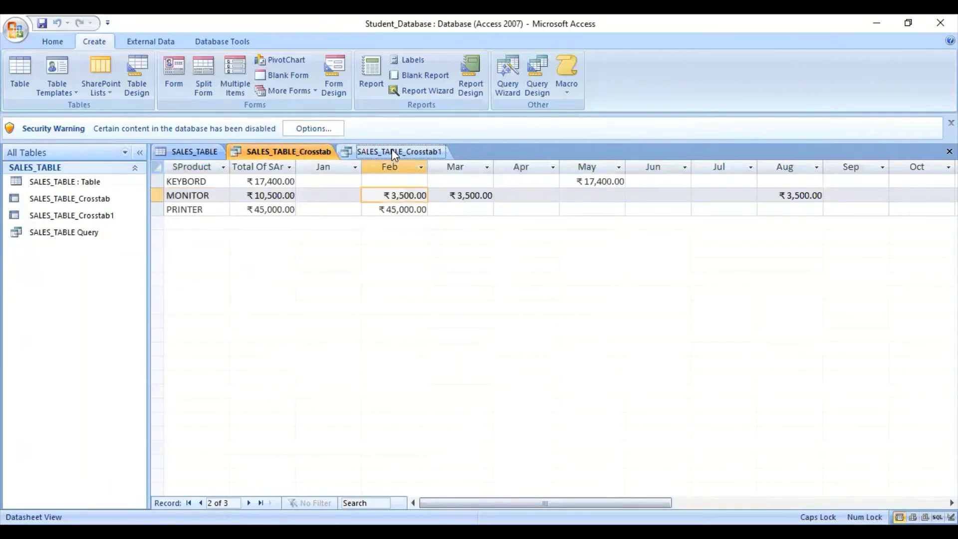
{"action": "left_click", "coordinate": [67, 198]}
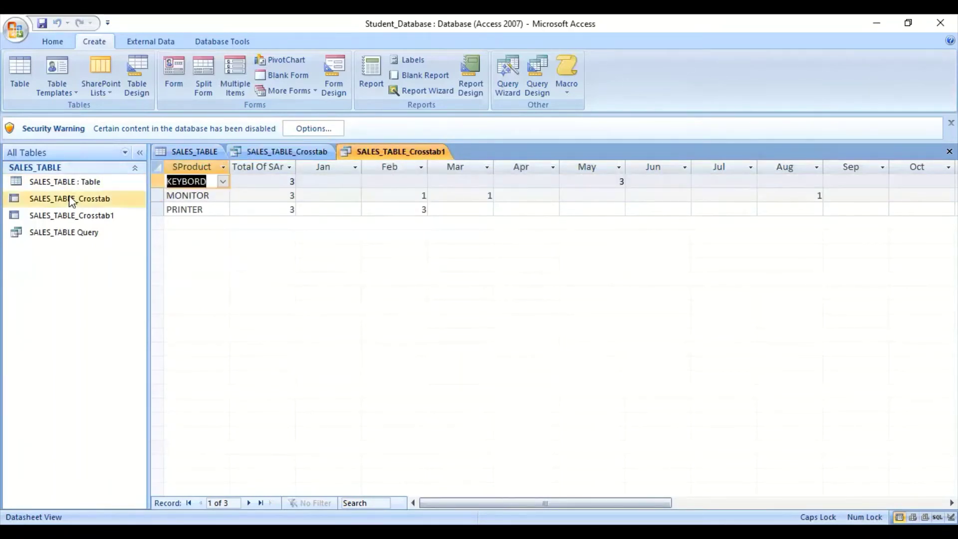
{"action": "left_click", "coordinate": [72, 235]}
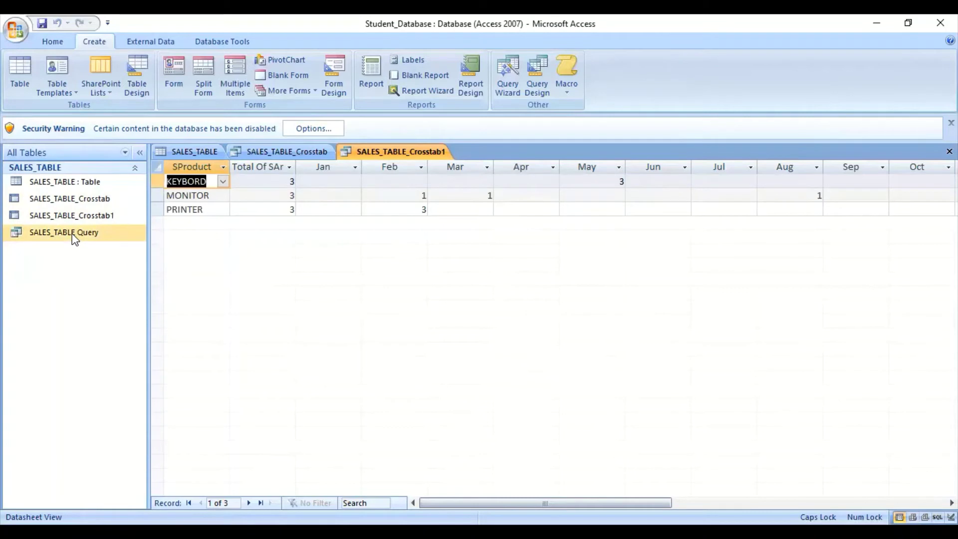
{"action": "double_click", "coordinate": [72, 234]}
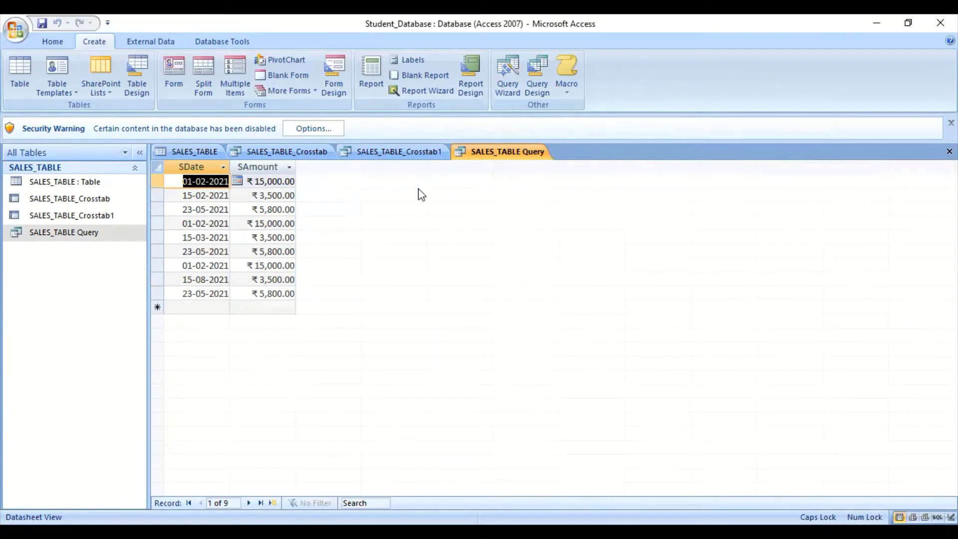
Step: Close SALES_TABLE Query and both crosstab queries, keeping the SALES_TABLE datasheet open
{"action": "right_click", "coordinate": [487, 150]}
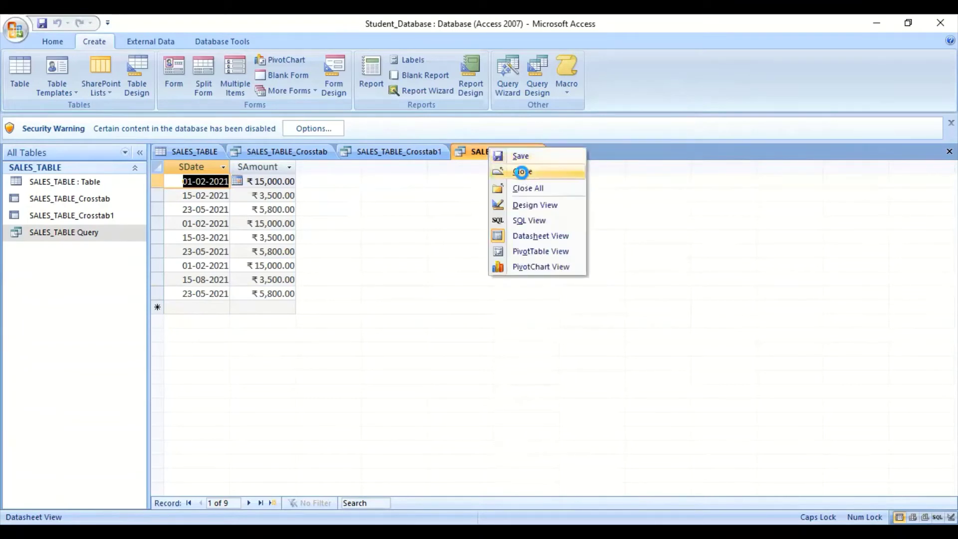
{"action": "left_click", "coordinate": [522, 171]}
{"action": "right_click", "coordinate": [413, 155]}
{"action": "left_click", "coordinate": [441, 178]}
{"action": "right_click", "coordinate": [310, 145]}
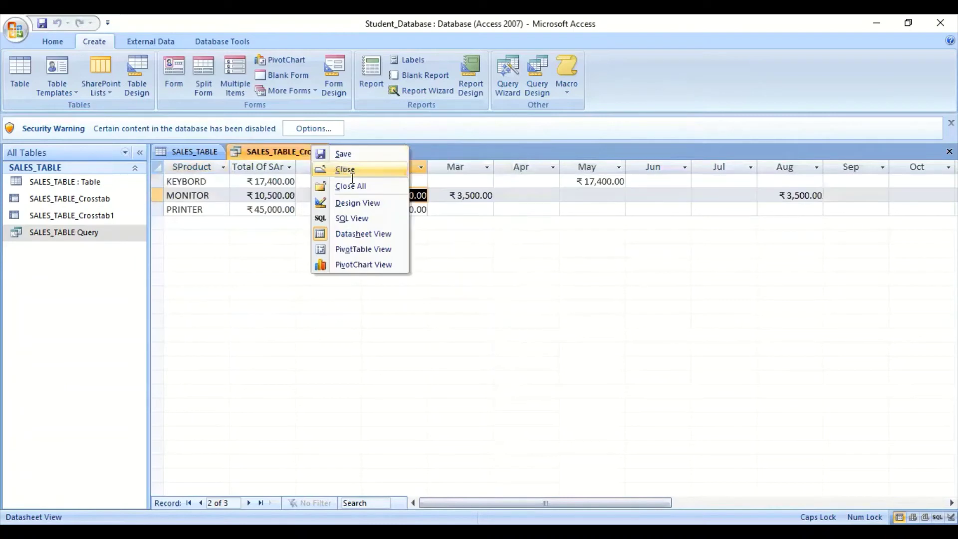
{"action": "left_click", "coordinate": [352, 172]}
Step: Duplicate the nine SALES_TABLE records with SalesId 10 to 18 by pasting them as new records at the table's end
{"action": "left_click", "coordinate": [176, 223]}
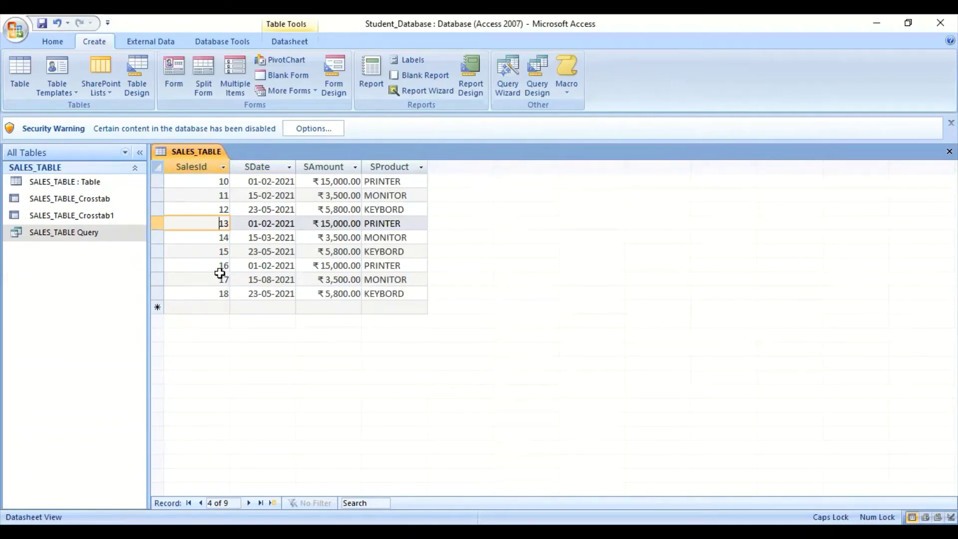
{"action": "left_click_drag", "start_coordinate": [157, 180], "coordinate": [163, 294]}
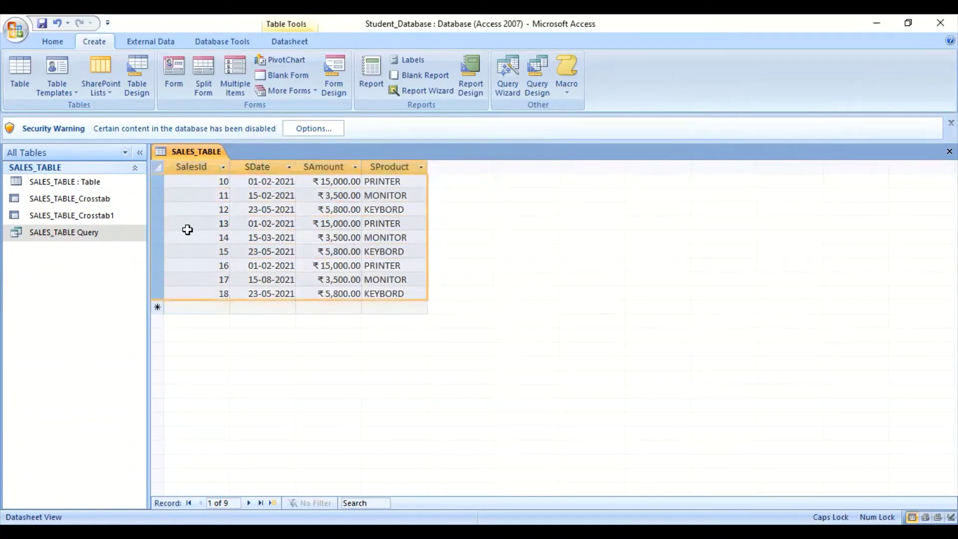
{"action": "left_click", "coordinate": [156, 307]}
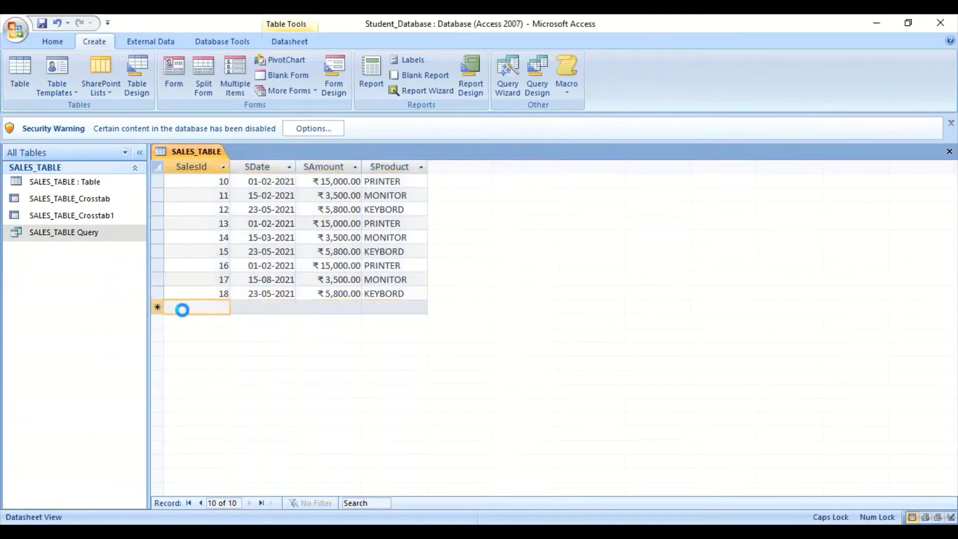
{"action": "key", "text": "ctrl+v"}
{"action": "left_click", "coordinate": [452, 315]}
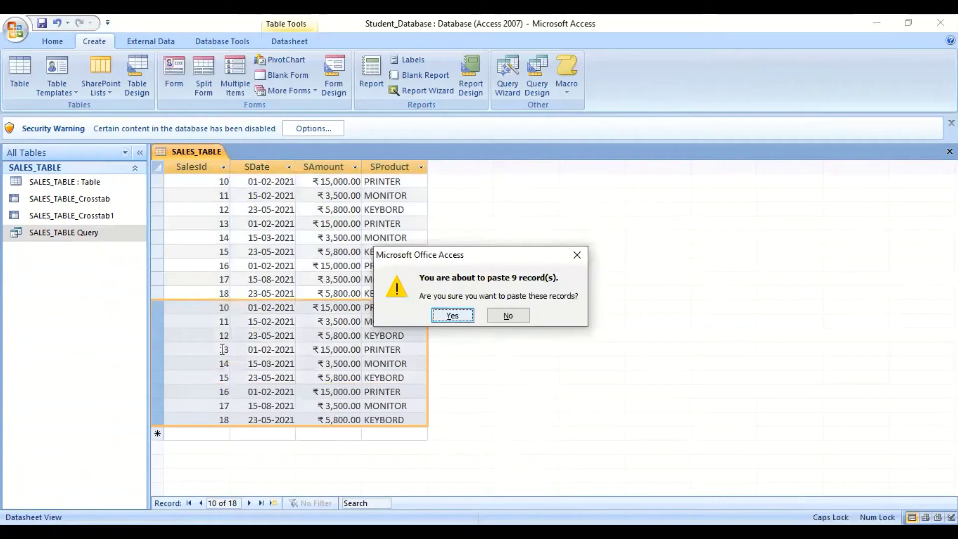
{"action": "left_click", "coordinate": [220, 352]}
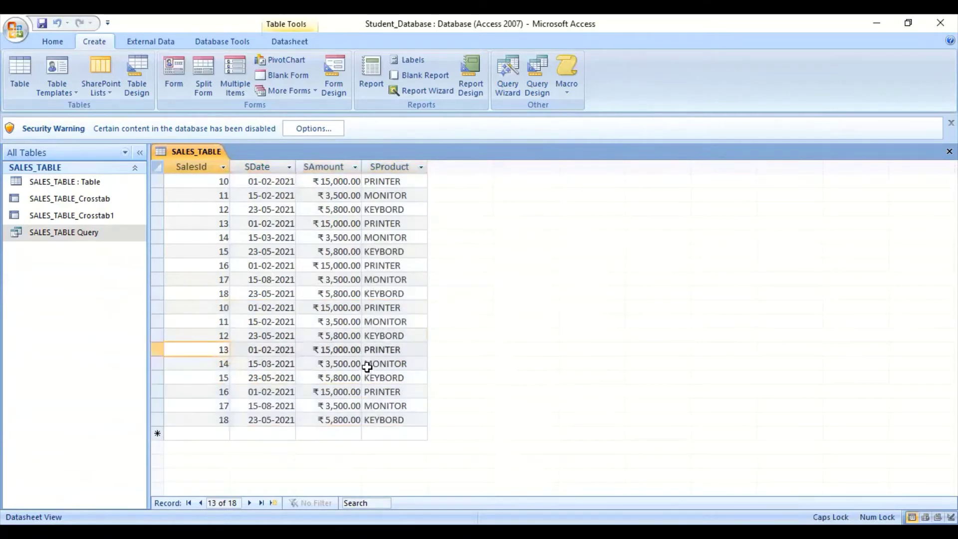
Step: Renumber the SalesId of the first six pasted records as 19, 20, 21, 22, 23 and 24
{"action": "left_click", "coordinate": [227, 307]}
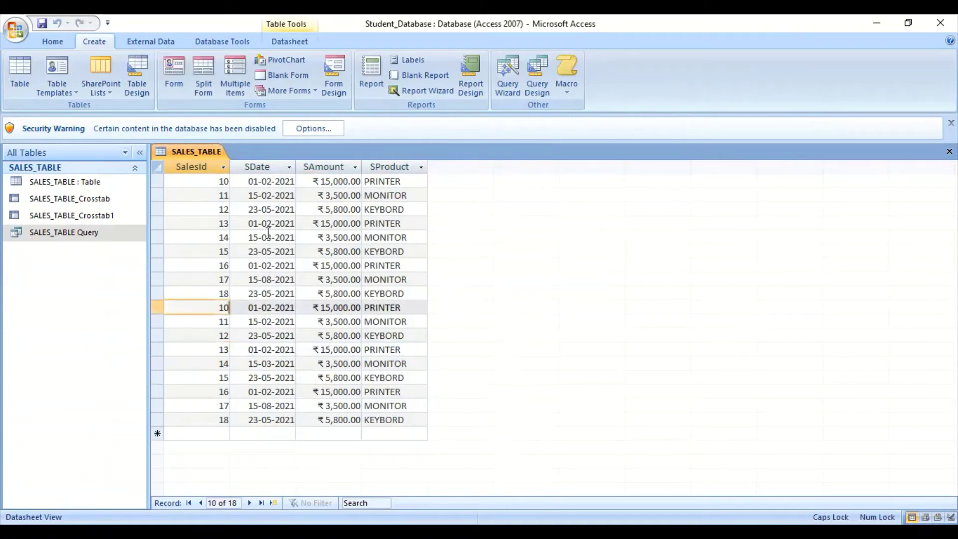
{"action": "key", "text": "BackSpace"}
{"action": "type", "text": "9"}
{"action": "key", "text": "Down"}
{"action": "type", "text": "20"}
{"action": "key", "text": "Down"}
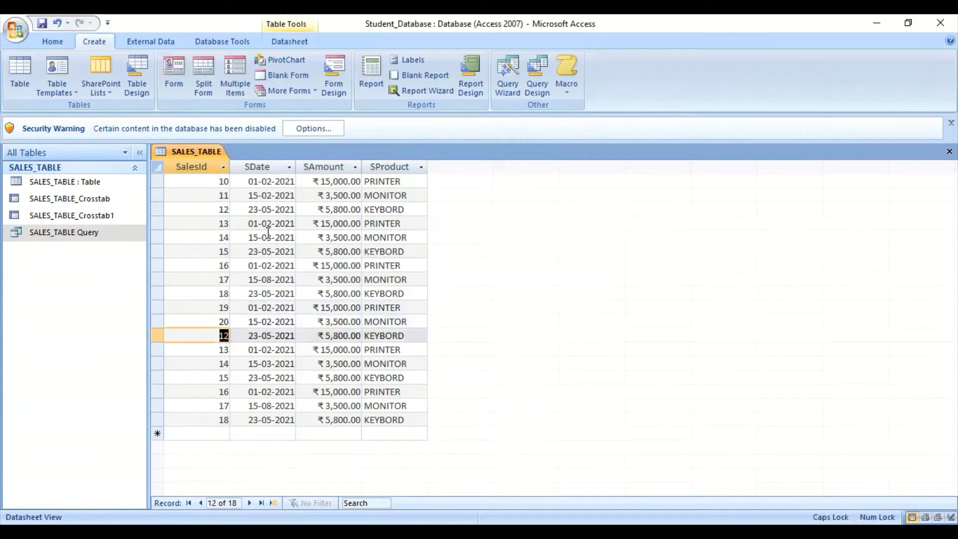
{"action": "type", "text": "21"}
{"action": "key", "text": "Down"}
{"action": "type", "text": "2"}
{"action": "type", "text": "2"}
{"action": "key", "text": "Down"}
{"action": "type", "text": "23"}
{"action": "key", "text": "Down"}
{"action": "type", "text": "24"}
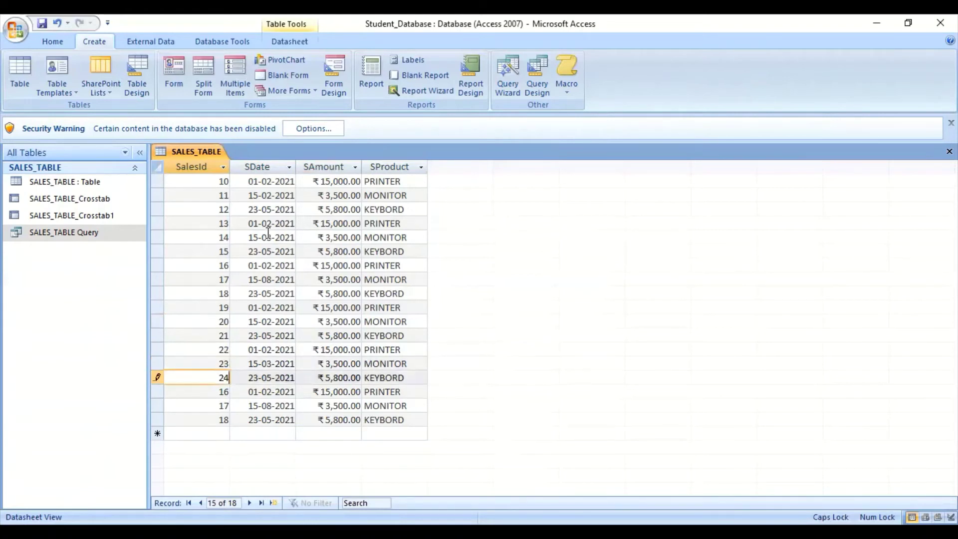
Step: Renumber the SalesId of the last three pasted records as 25, 26 and 27
{"action": "key", "text": "Down"}
{"action": "type", "text": "254"}
{"action": "key", "text": "Down"}
{"action": "key", "text": "Up"}
{"action": "type", "text": "25"}
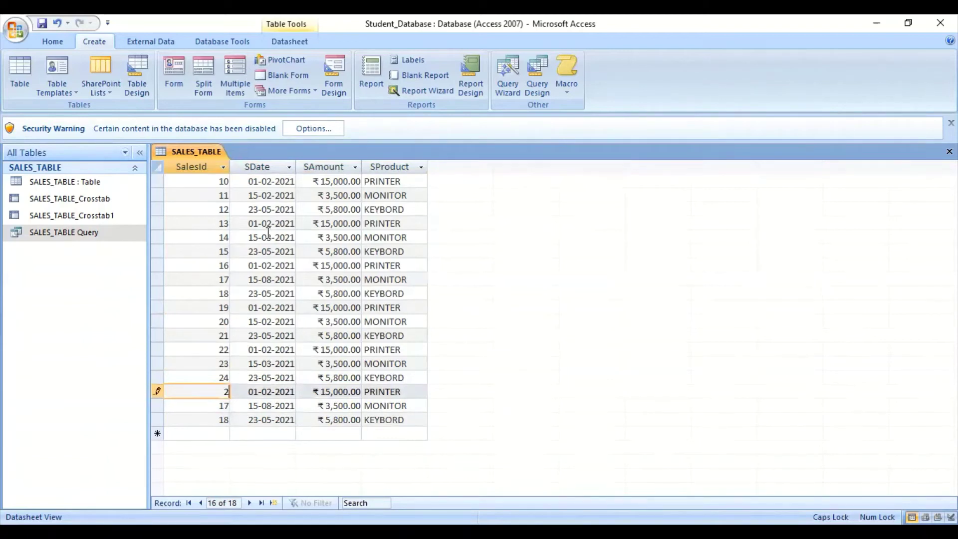
{"action": "key", "text": "Tab"}
{"action": "key", "text": "shift+Tab"}
{"action": "key", "text": "Down"}
{"action": "type", "text": "26"}
{"action": "key", "text": "Tab"}
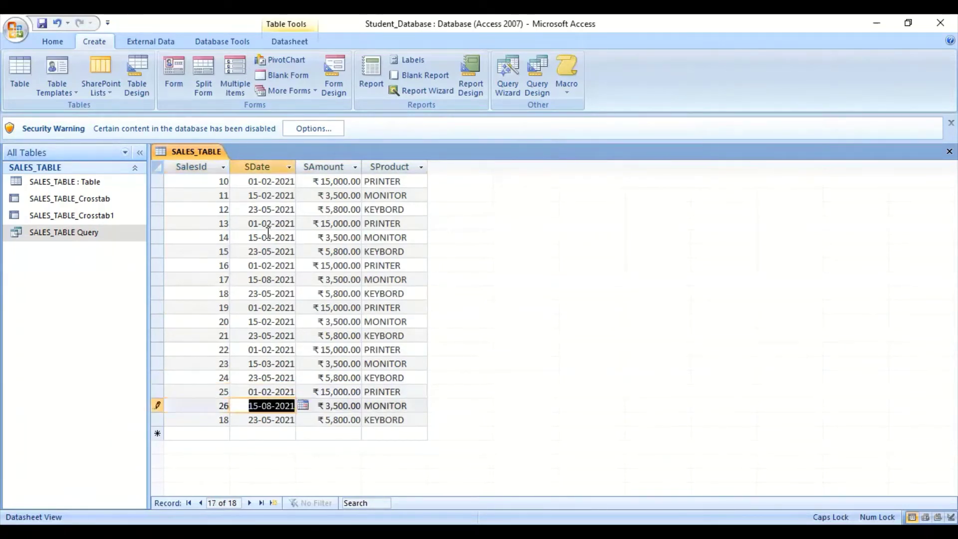
{"action": "key", "text": "shift+Tab"}
{"action": "key", "text": "Down"}
{"action": "type", "text": "2"}
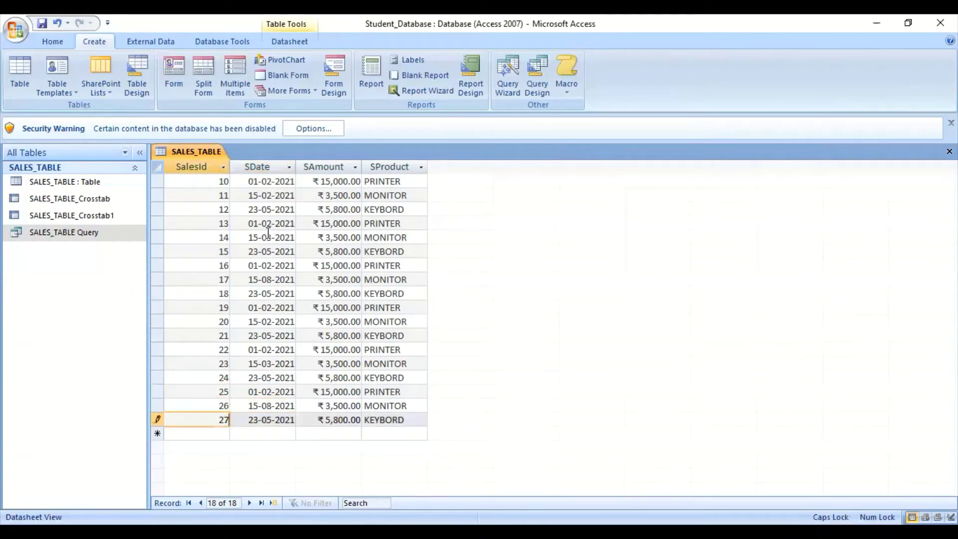
Step: Commit the pending record edit and save SALES_TABLE
{"action": "left_click", "coordinate": [181, 250]}
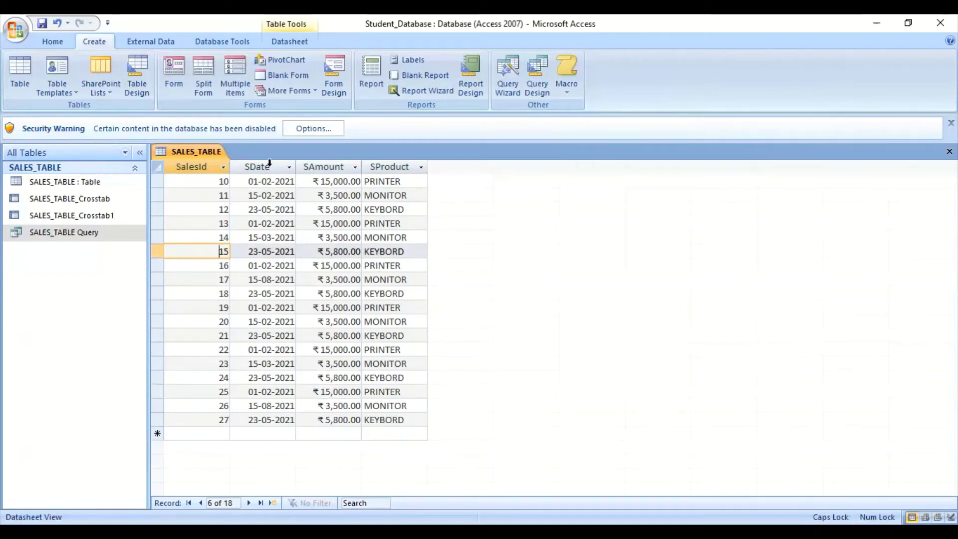
{"action": "right_click", "coordinate": [208, 156]}
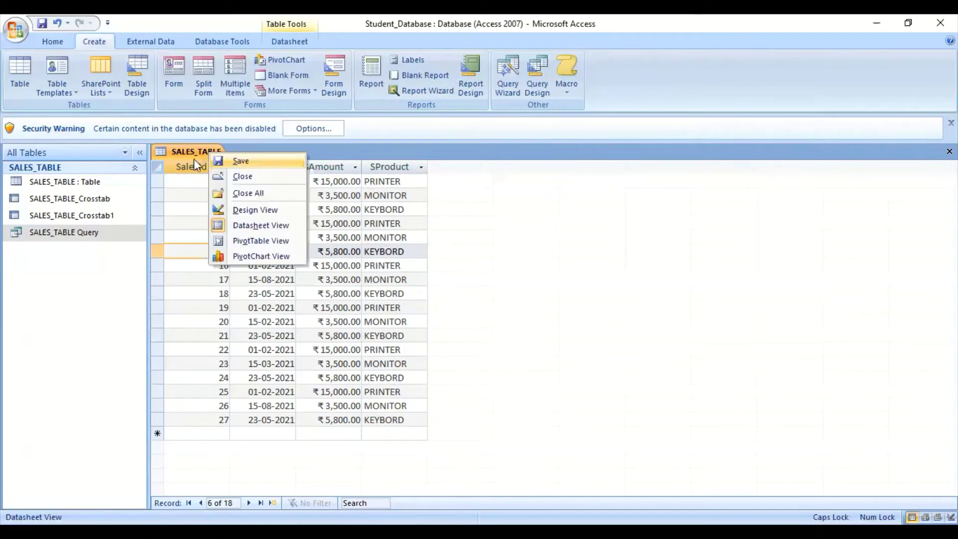
{"action": "left_click", "coordinate": [240, 161]}
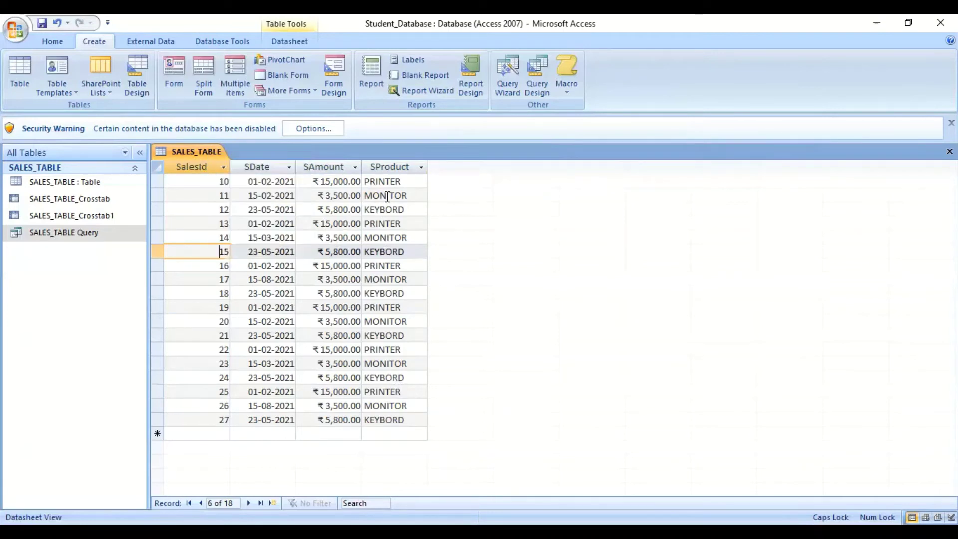
Step: Start a Find Duplicates query with the Query Wizard, using SALES_TABLE as its source
{"action": "left_click", "coordinate": [499, 78]}
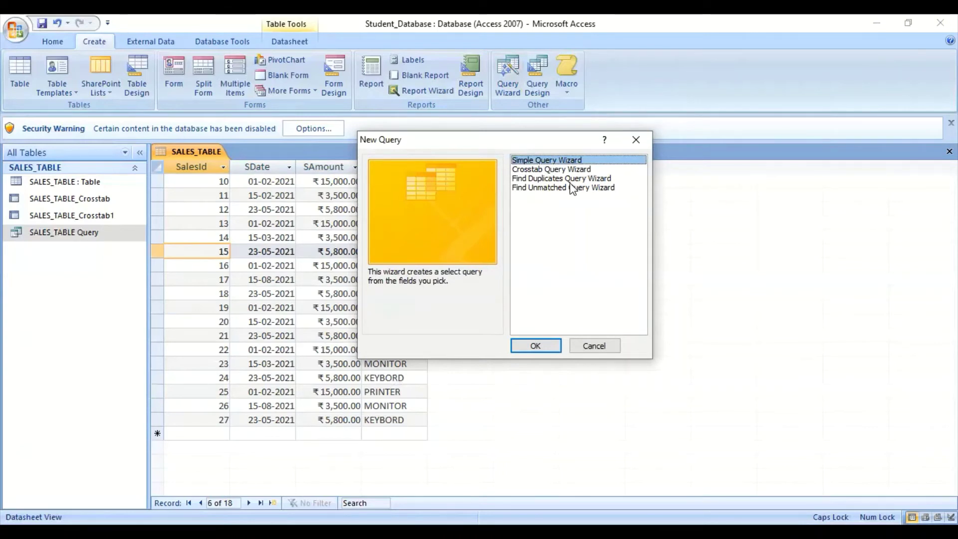
{"action": "left_click", "coordinate": [539, 179]}
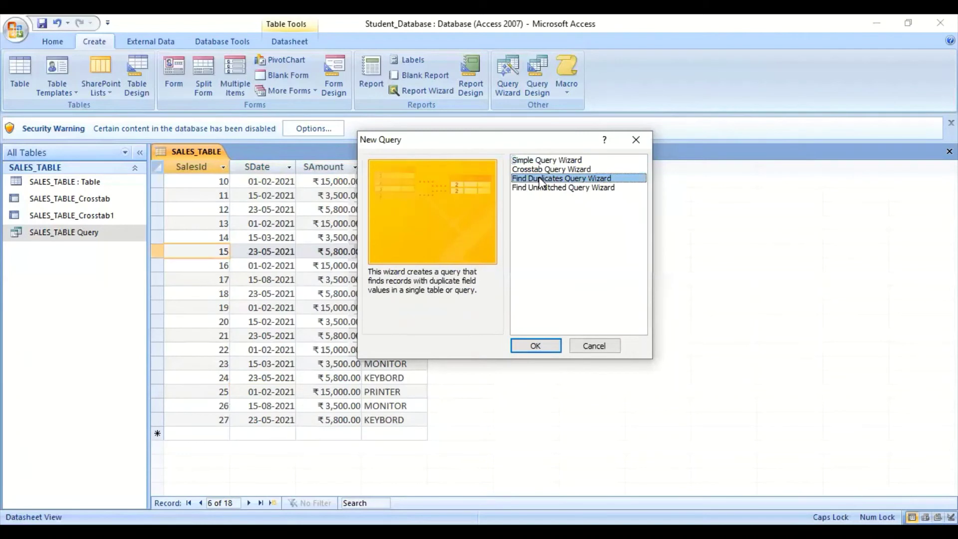
{"action": "left_click", "coordinate": [541, 347]}
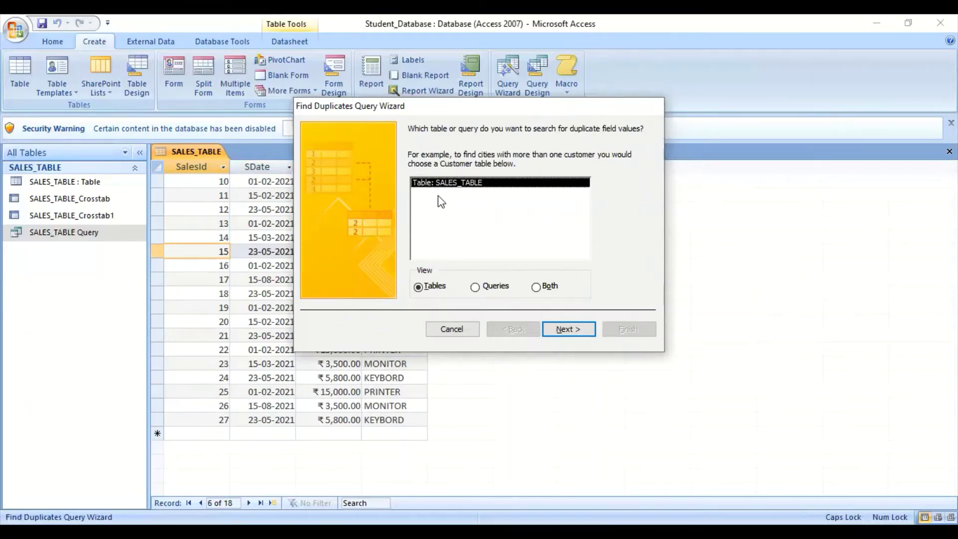
{"action": "left_click", "coordinate": [568, 329]}
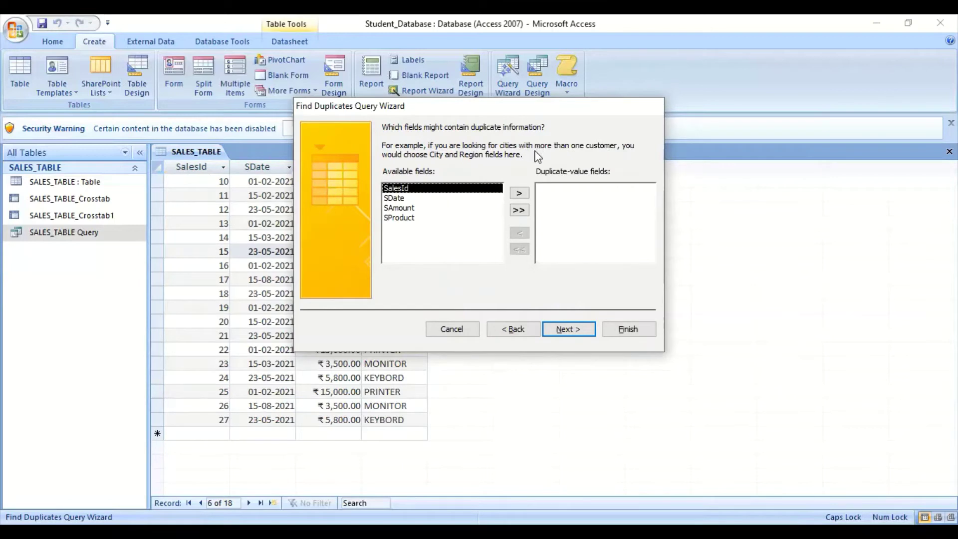
Step: Set SProduct as the only field to check for duplicate values
{"action": "left_click", "coordinate": [406, 218]}
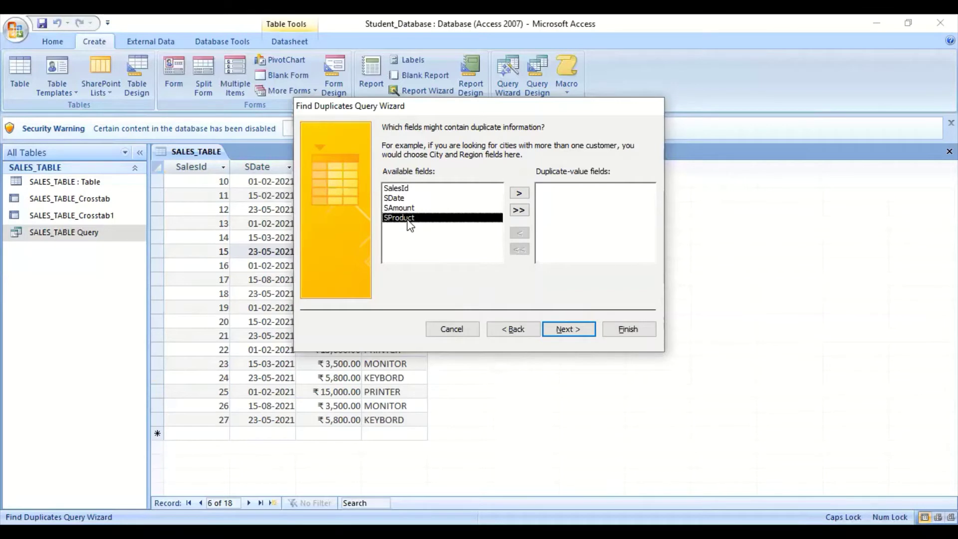
{"action": "left_click", "coordinate": [519, 193]}
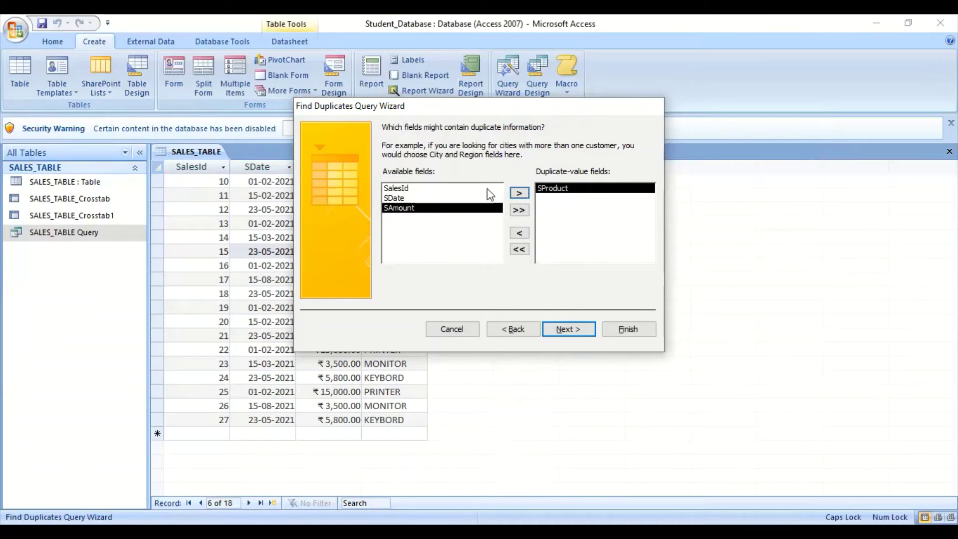
{"action": "left_click", "coordinate": [516, 235]}
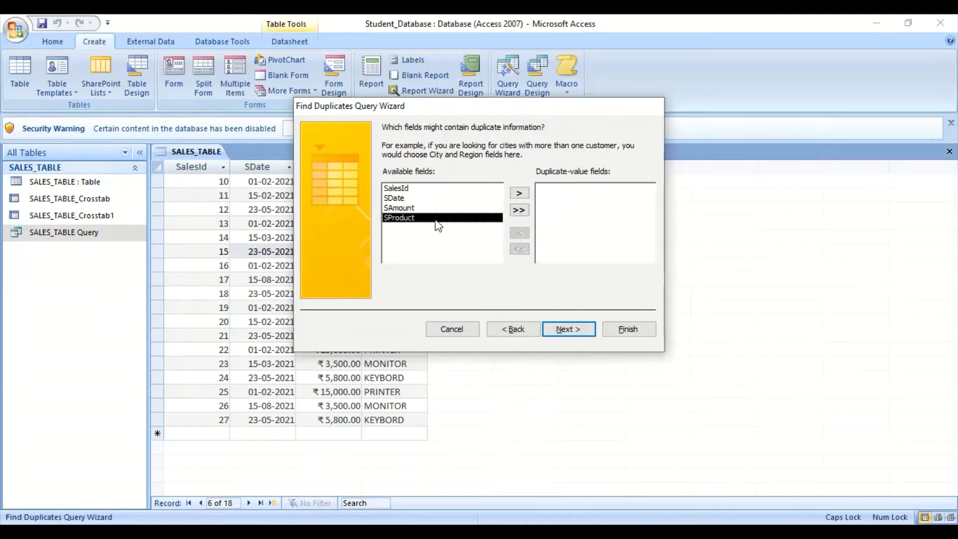
{"action": "left_click", "coordinate": [409, 218]}
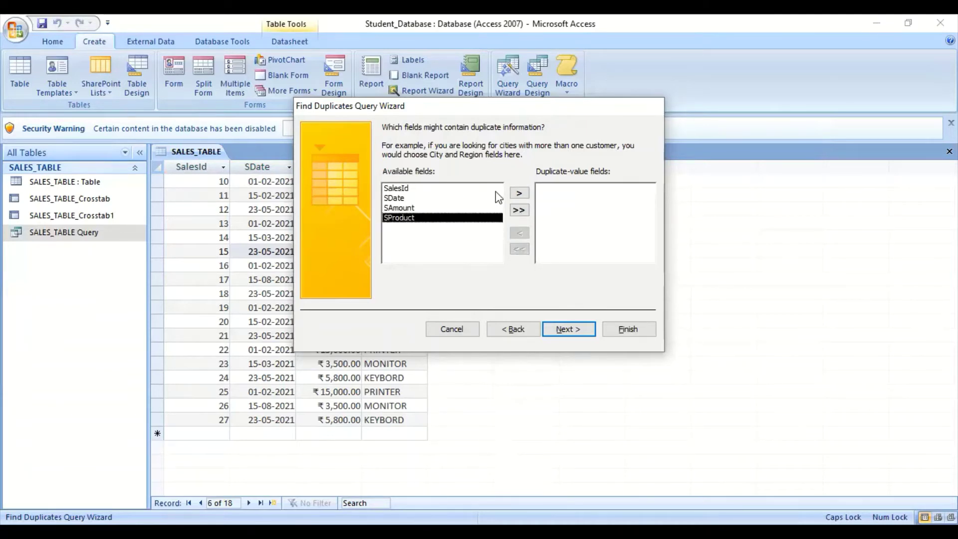
{"action": "left_click", "coordinate": [524, 196]}
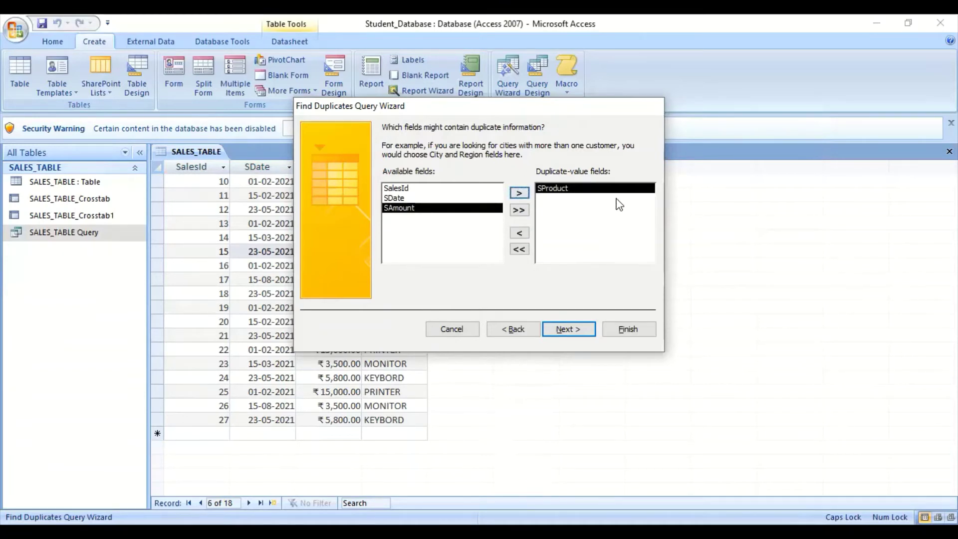
{"action": "left_click", "coordinate": [574, 331]}
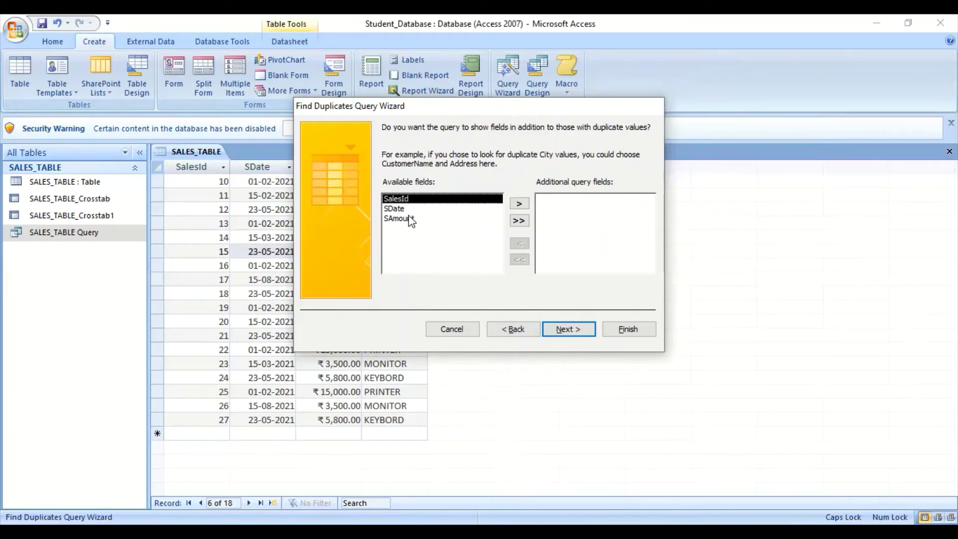
Step: Include SalesId and SDate as additional query fields and finish the query as "Find duplicates for SALES_TABLE", viewing the results
{"action": "left_click", "coordinate": [519, 204]}
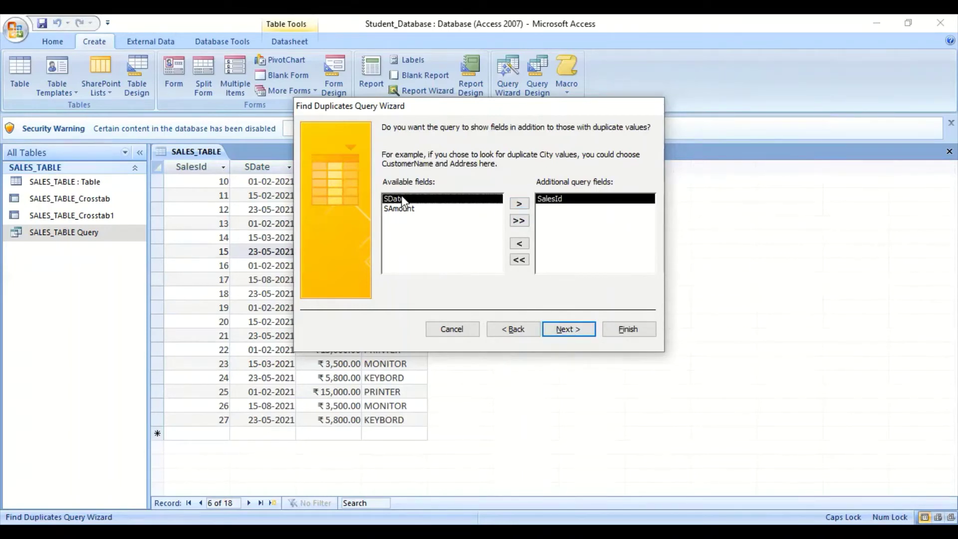
{"action": "left_click", "coordinate": [518, 204]}
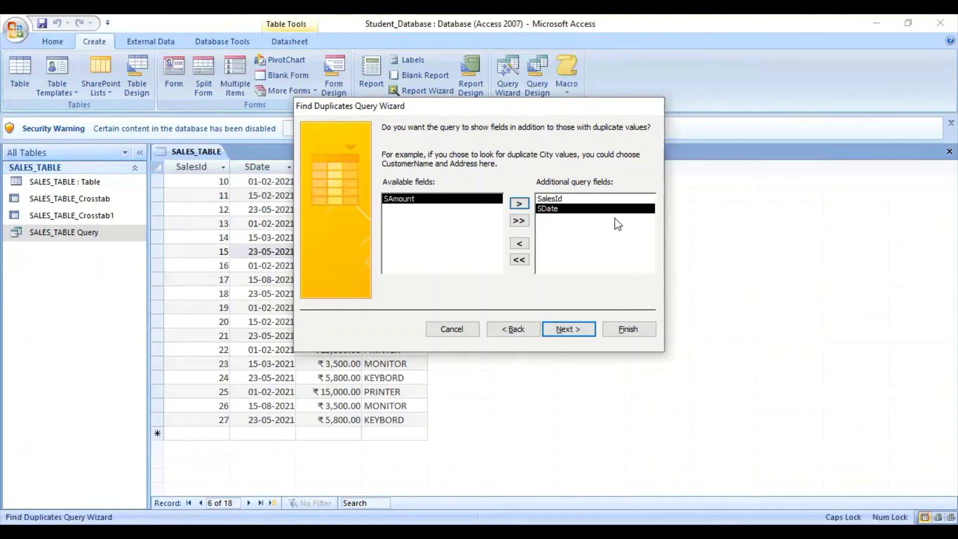
{"action": "left_click", "coordinate": [569, 330]}
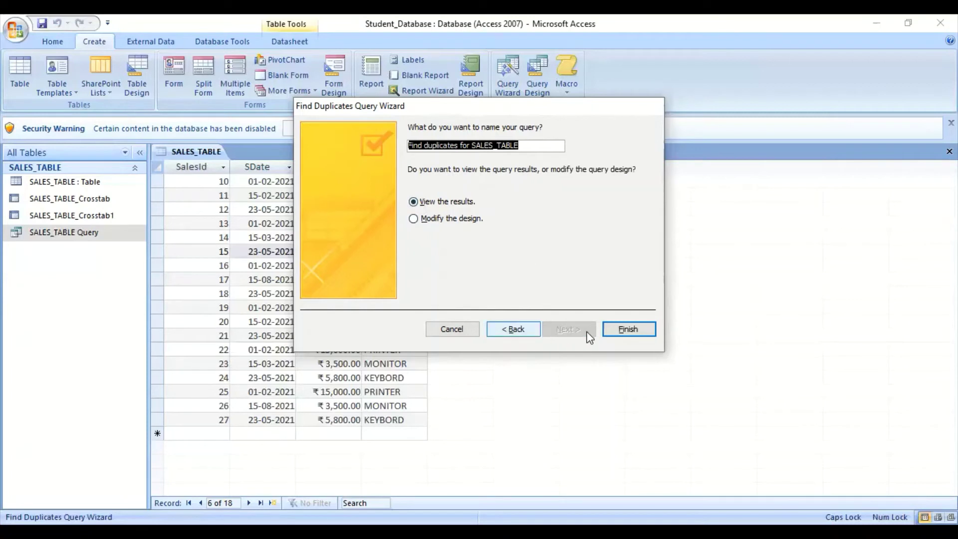
{"action": "left_click", "coordinate": [629, 330]}
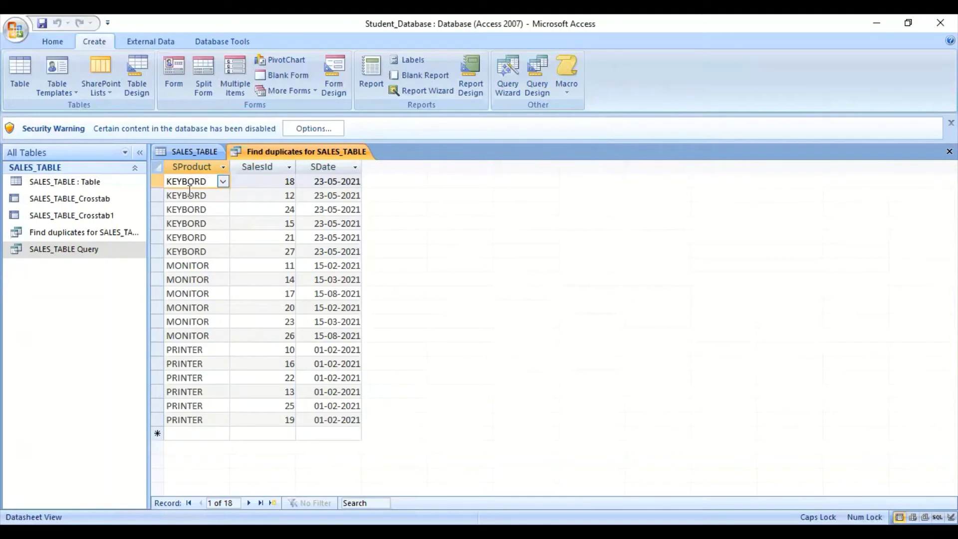
Step: Examine the duplicate product groups against SALES_TABLE and close the Find duplicates query
{"action": "left_click_drag", "start_coordinate": [159, 181], "coordinate": [160, 420]}
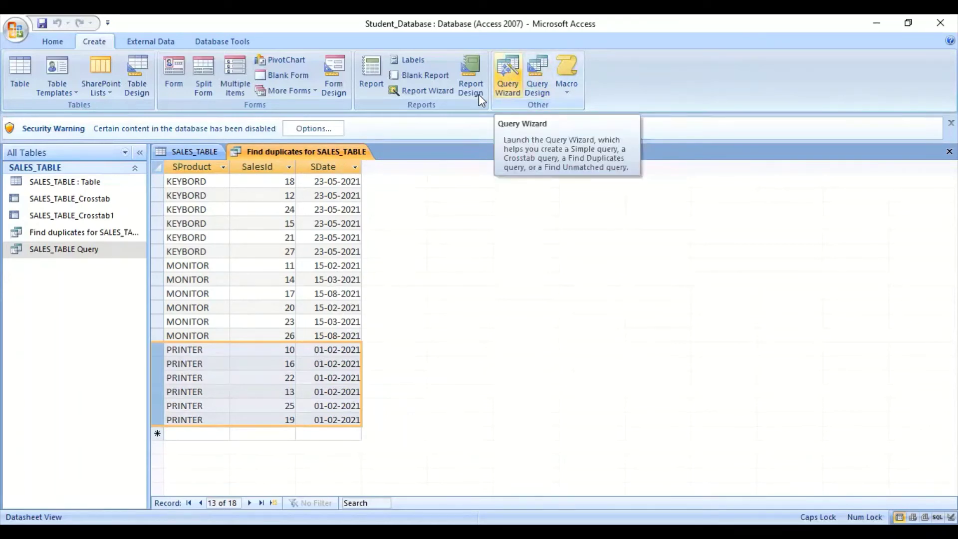
{"action": "left_click", "coordinate": [196, 148]}
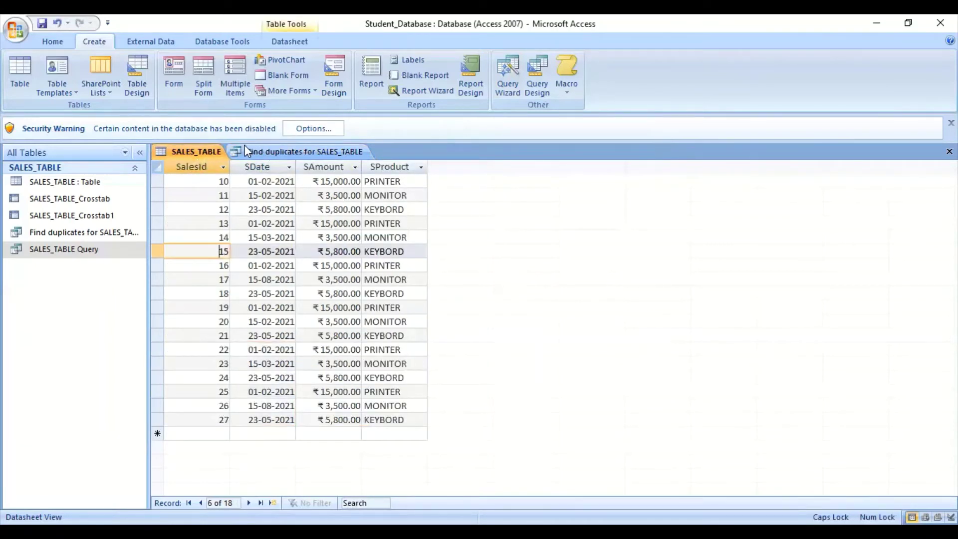
{"action": "left_click", "coordinate": [259, 152]}
{"action": "right_click", "coordinate": [276, 152]}
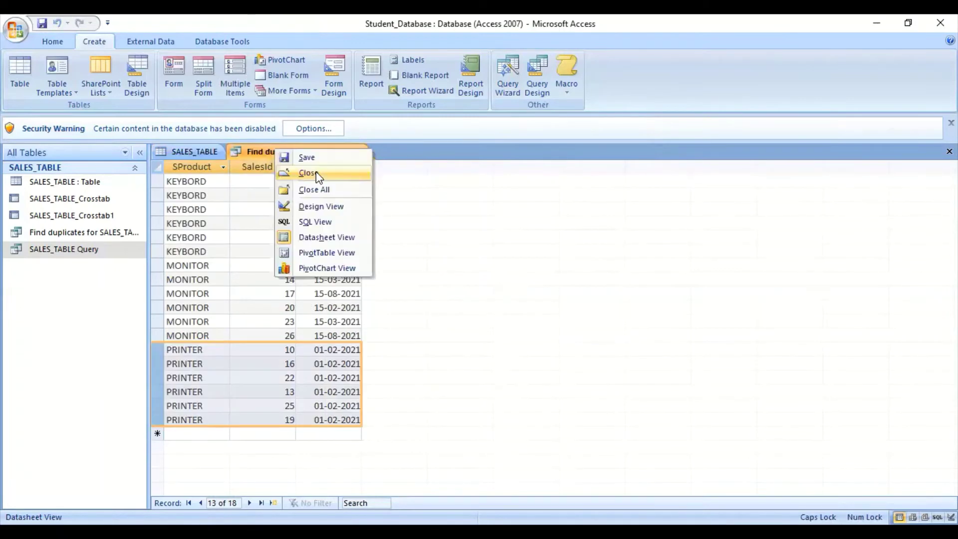
{"action": "left_click", "coordinate": [316, 172]}
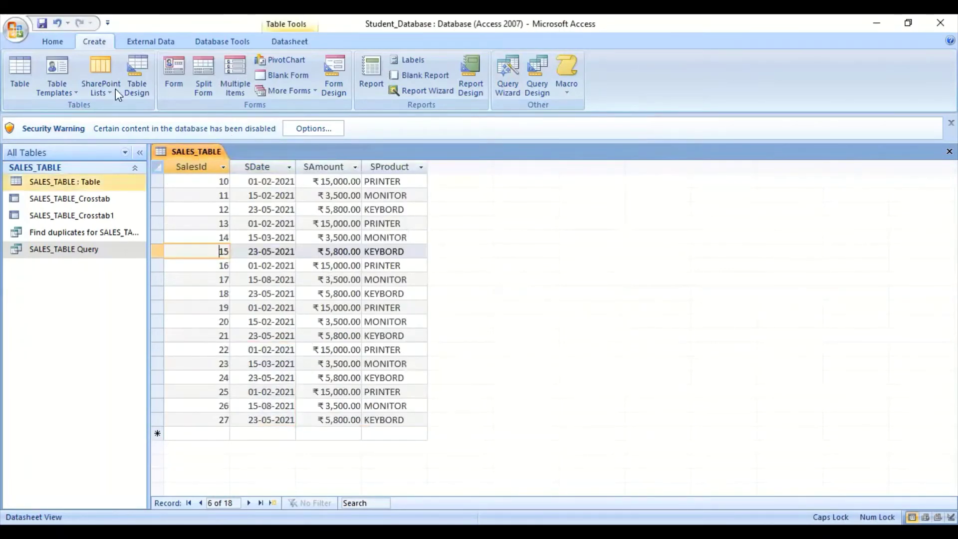
Step: Create a new table in Design view with a first field SID of type Number
{"action": "left_click", "coordinate": [134, 72]}
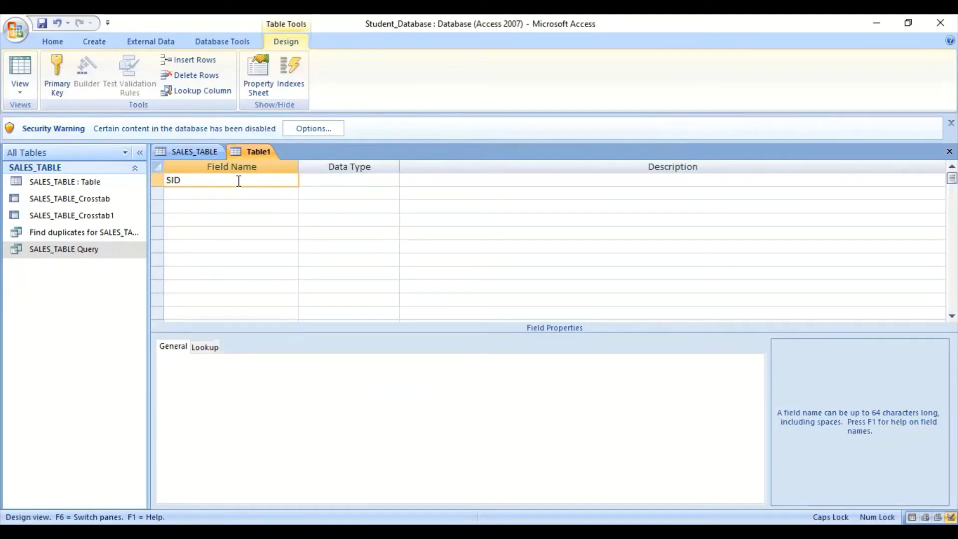
{"action": "key", "text": "Tab"}
{"action": "type", "text": "Number"}
{"action": "key", "text": "Tab"}
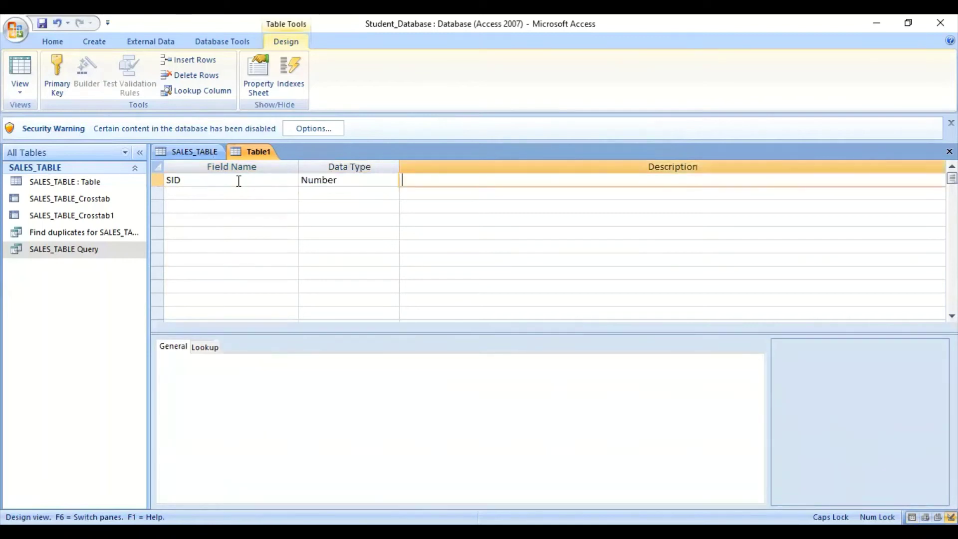
{"action": "key", "text": "Tab"}
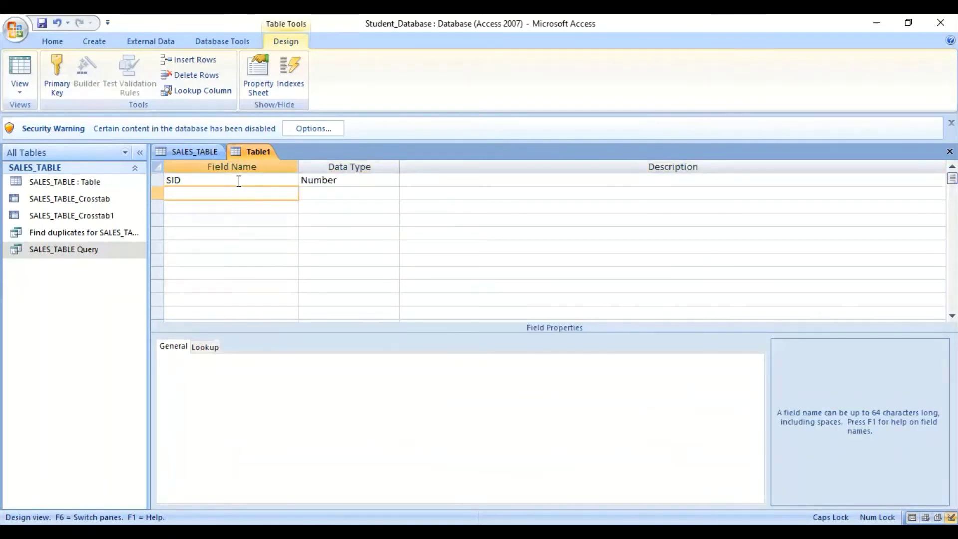
Step: Add a PRODUCTNAME field of type Text and a PRICE field of type Number to the new table
{"action": "type", "text": "PRODUCTNAME"}
{"action": "key", "text": "Tab"}
{"action": "key", "text": "Tab"}
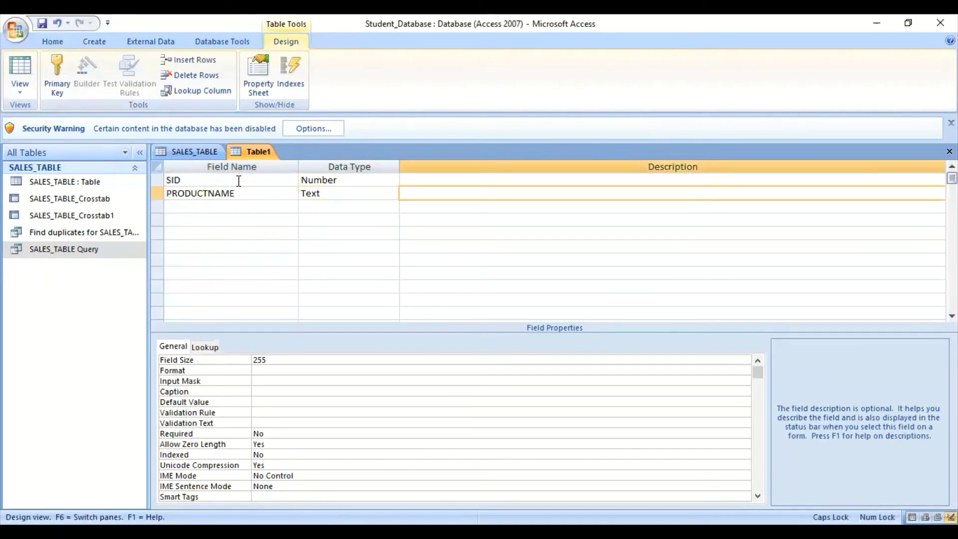
{"action": "key", "text": "Tab"}
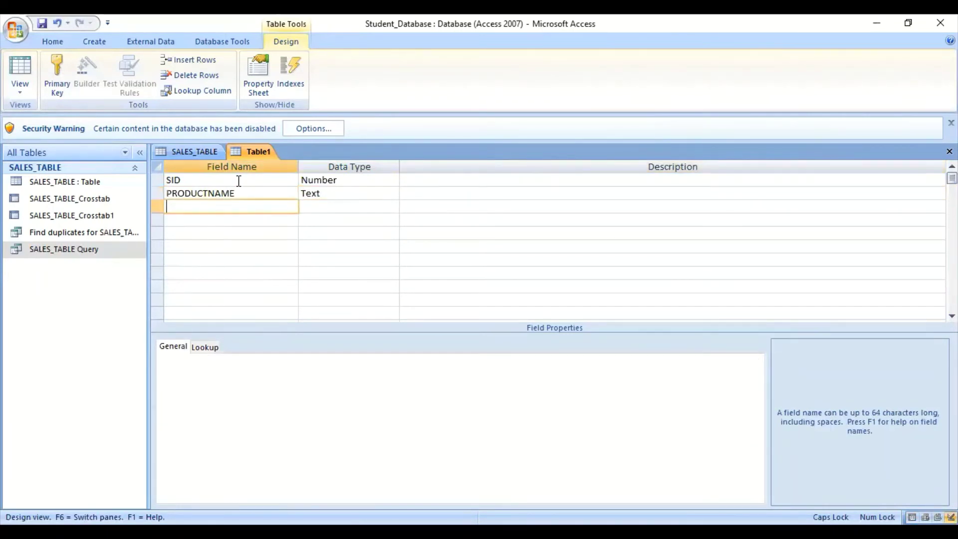
{"action": "type", "text": "PRICE"}
{"action": "key", "text": "Tab"}
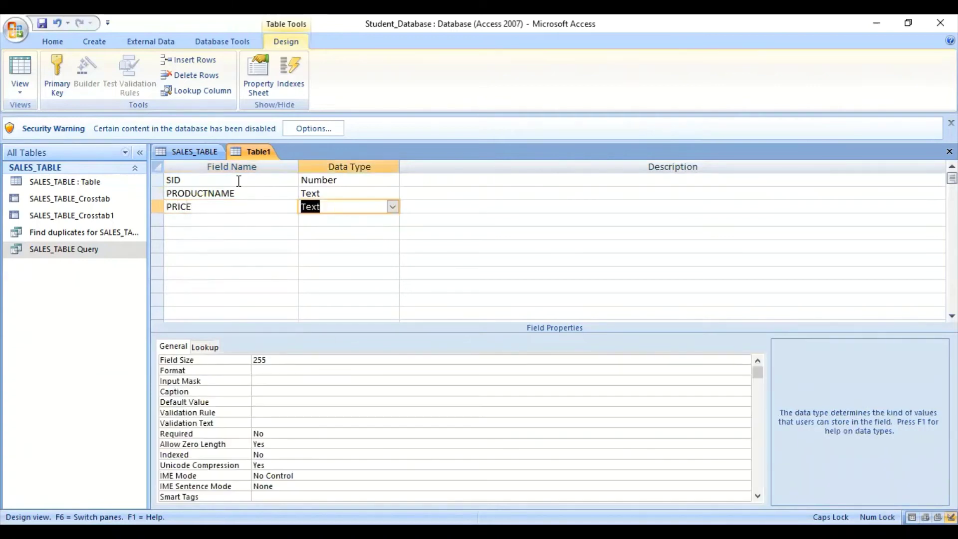
{"action": "type", "text": "n"}
{"action": "key", "text": "Tab"}
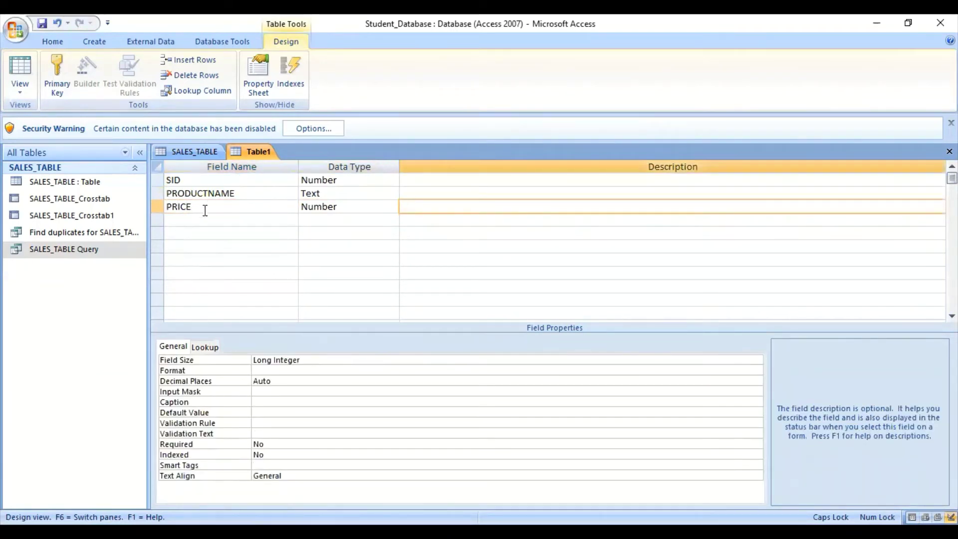
Step: Switch the new table to Datasheet view, saving it as PRODUCT without a primary key
{"action": "right_click", "coordinate": [256, 150]}
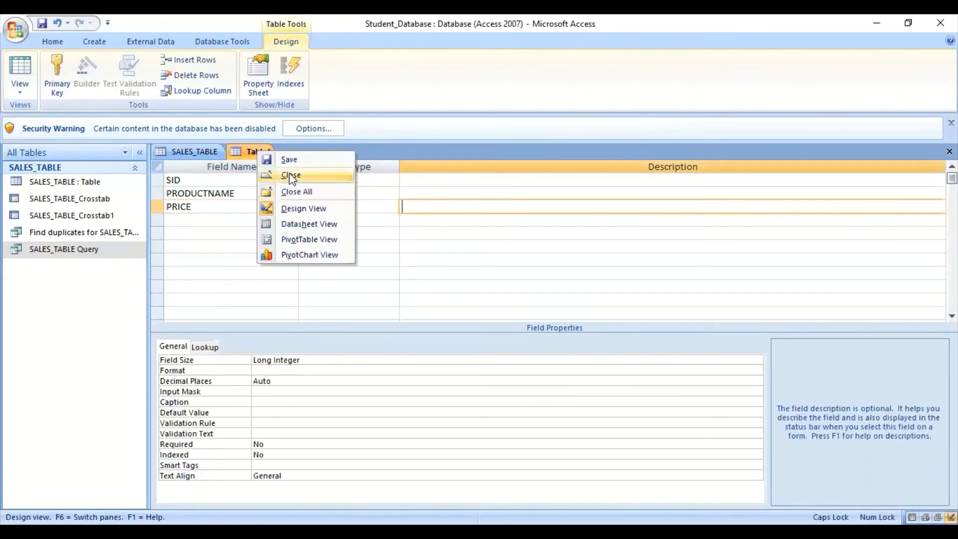
{"action": "left_click", "coordinate": [299, 224]}
{"action": "left_click", "coordinate": [453, 315]}
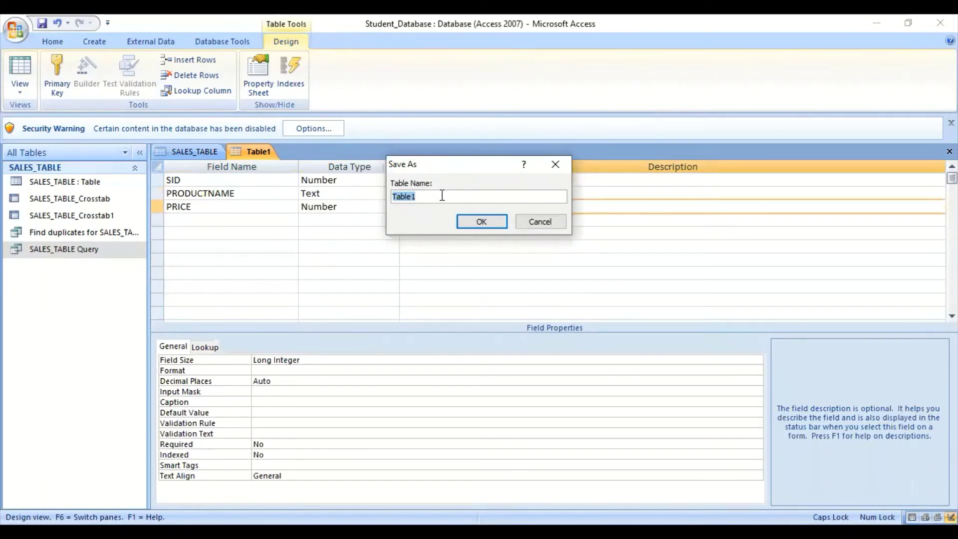
{"action": "type", "text": "PRODUCT"}
{"action": "key", "text": "Return"}
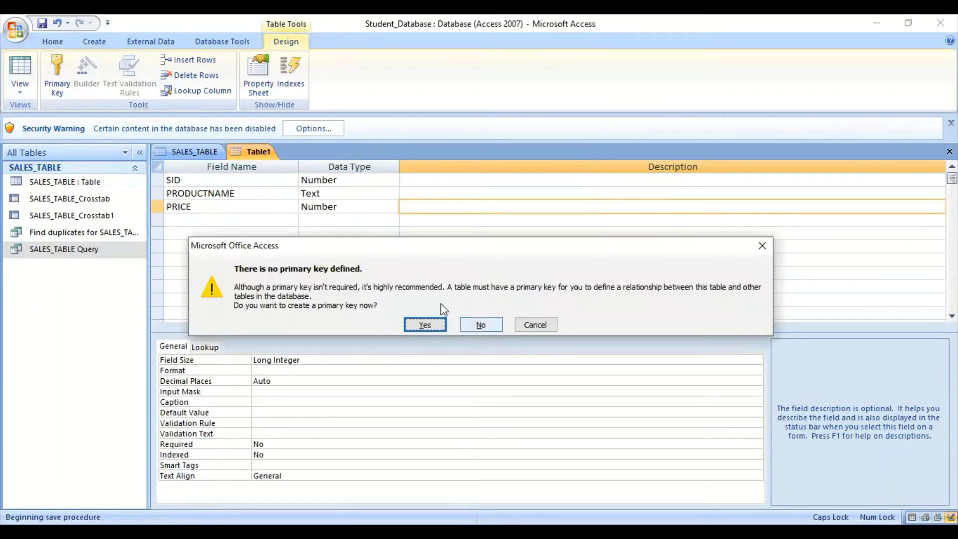
{"action": "left_click", "coordinate": [478, 325]}
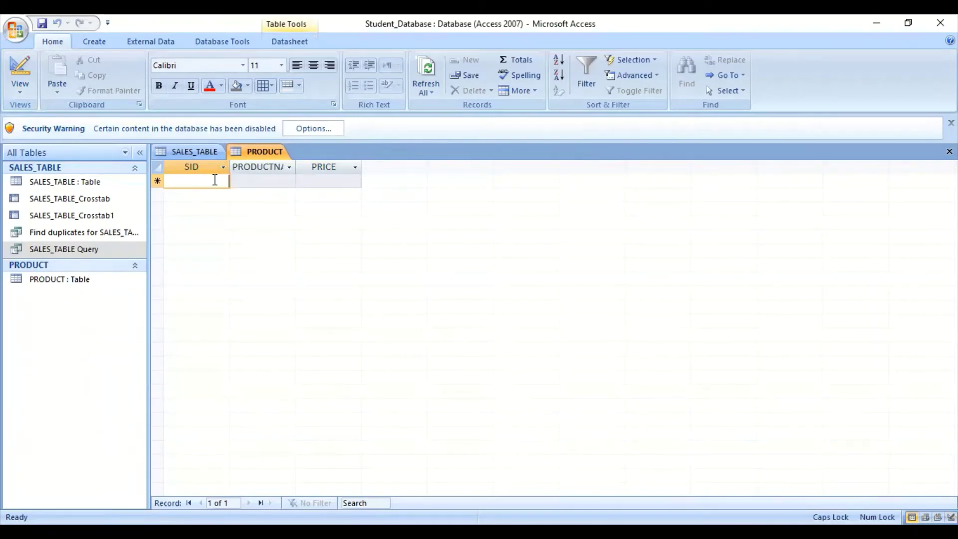
Step: Enter the first PRODUCT record with SID 101, product name COMPUTER and price 10000
{"action": "type", "text": "101"}
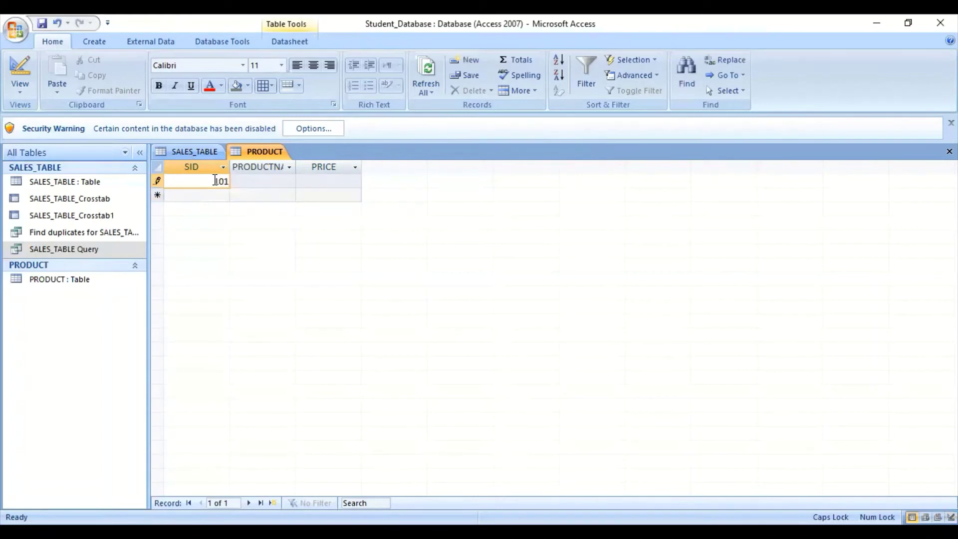
{"action": "key", "text": "Tab"}
{"action": "type", "text": "CO"}
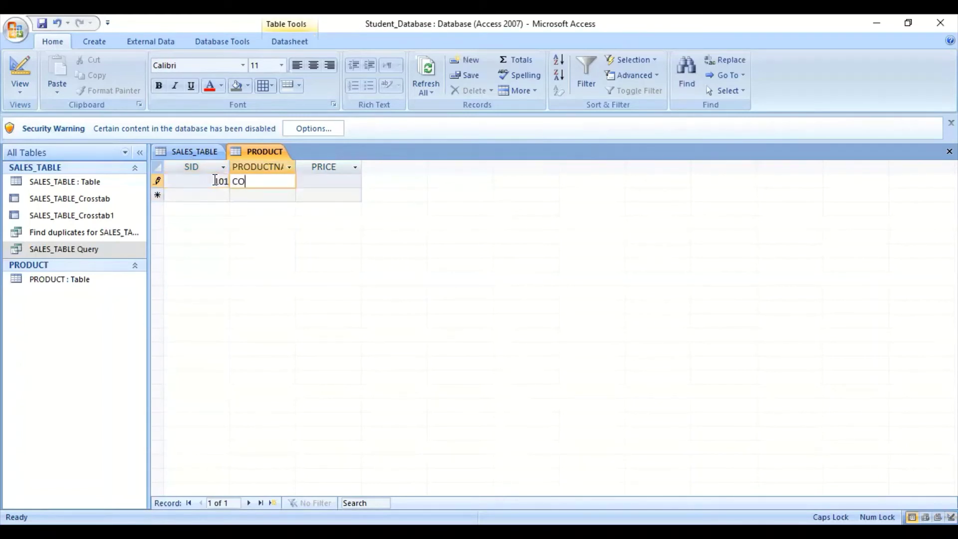
{"action": "type", "text": "MPUTER"}
{"action": "key", "text": "Tab"}
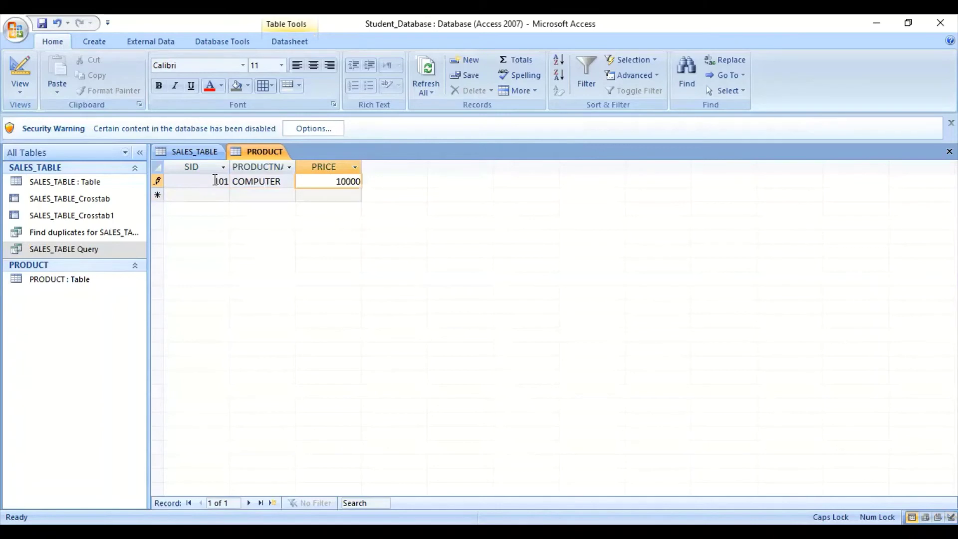
{"action": "key", "text": "Down"}
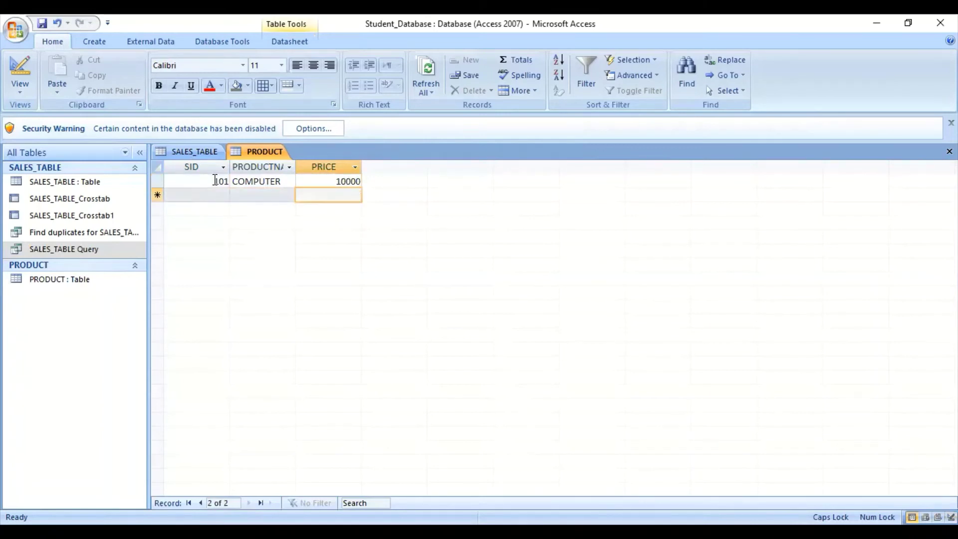
Step: Add a second PRODUCT record with SID 102, product name MONITER and price 5000
{"action": "key", "text": "shift+Tab"}
{"action": "key", "text": "shift+Tab"}
{"action": "type", "text": "102"}
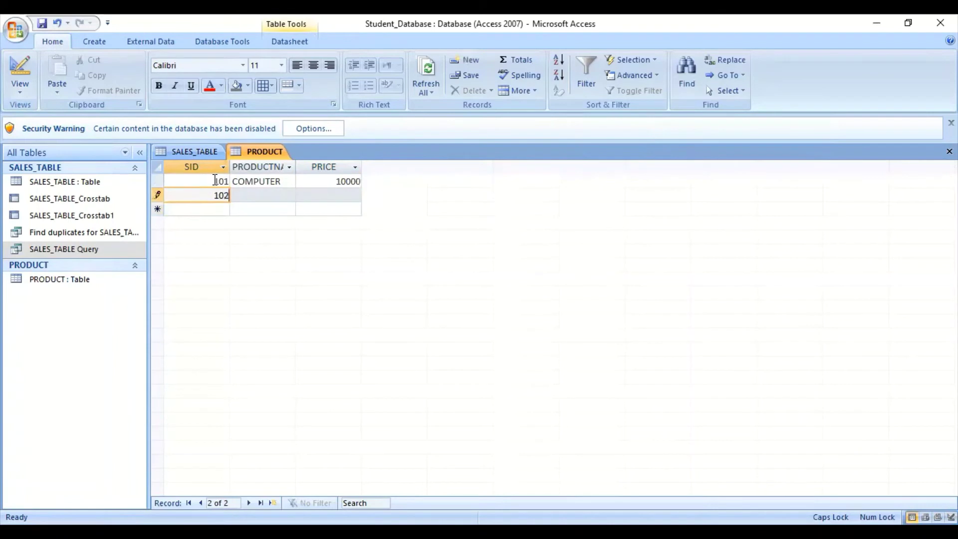
{"action": "key", "text": "Tab"}
{"action": "type", "text": "M"}
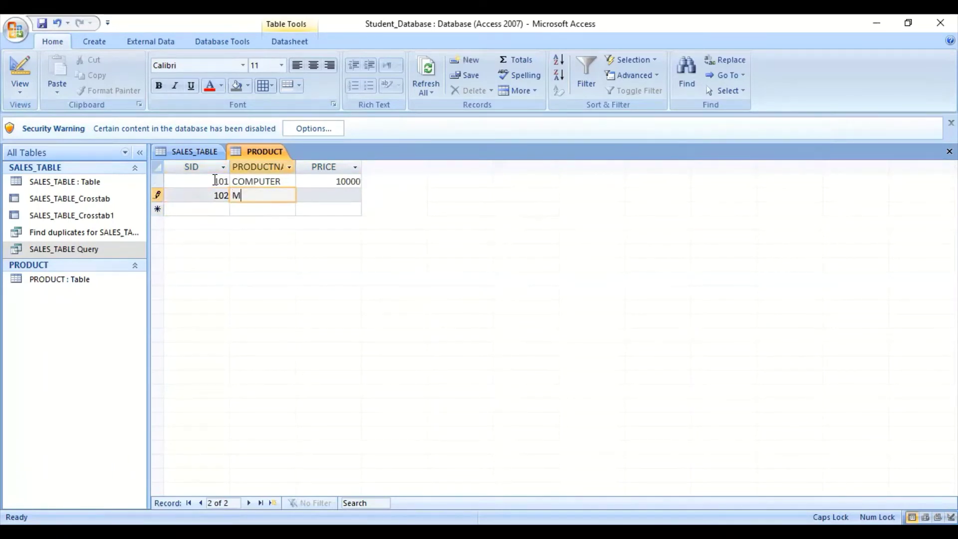
{"action": "type", "text": "PNITER"}
{"action": "key", "text": "Tab"}
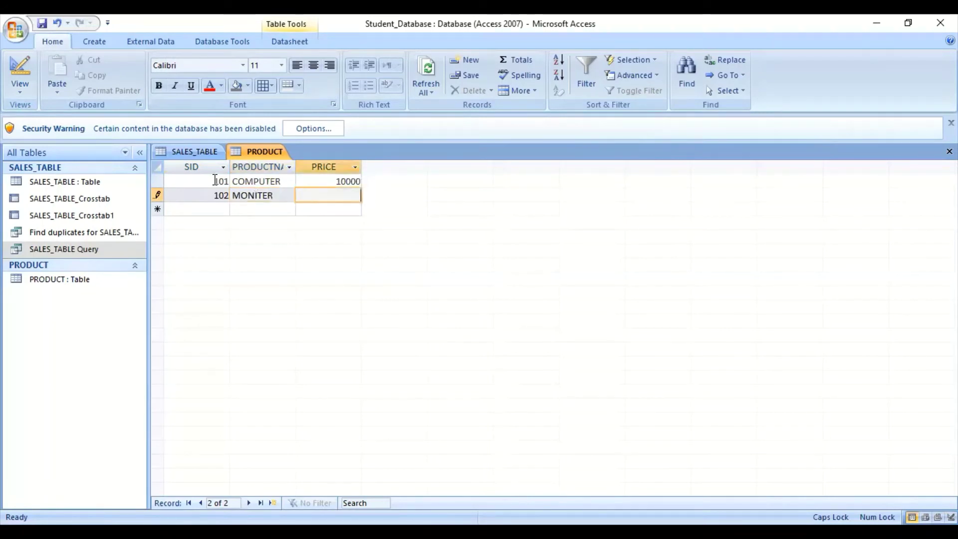
{"action": "type", "text": "5000"}
{"action": "key", "text": "Down"}
Step: Add a third PRODUCT record with SID 103, product name CPU and price 6500
{"action": "key", "text": "Left"}
{"action": "key", "text": "Left"}
{"action": "type", "text": "103"}
{"action": "key", "text": "Tab"}
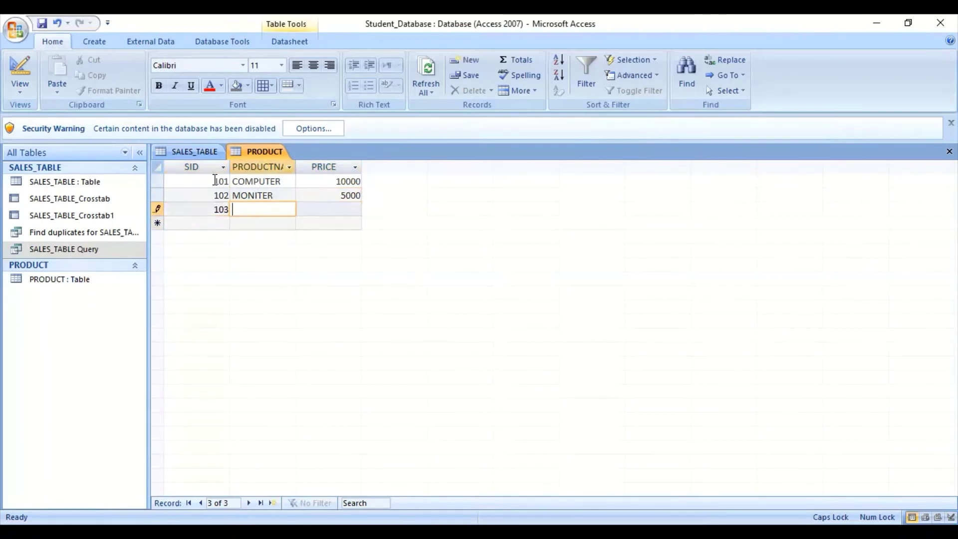
{"action": "type", "text": "CPU"}
{"action": "key", "text": "Tab"}
{"action": "type", "text": "65000"}
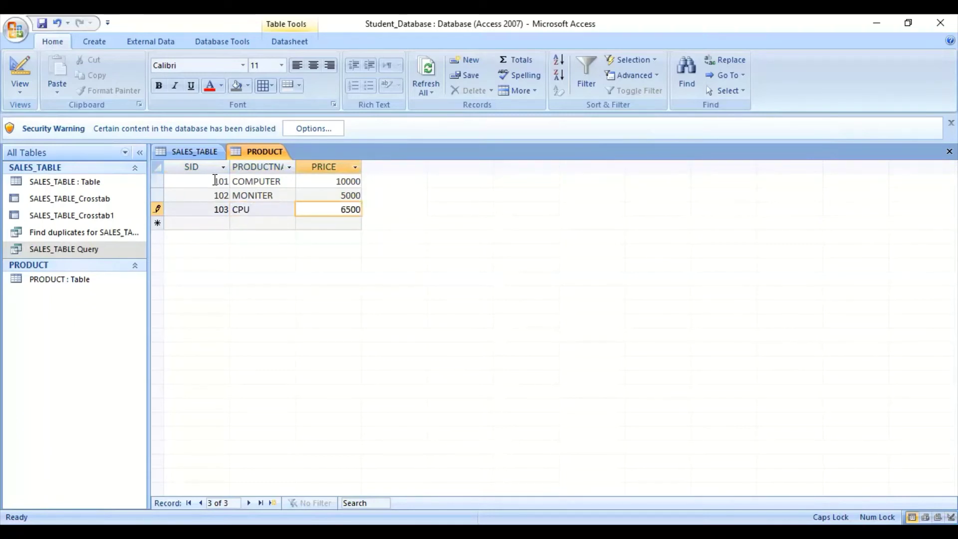
{"action": "key", "text": "Down"}
Step: Add a fourth PRODUCT record with SID 104, product name PENDRIVE and price 2500
{"action": "key", "text": "Left"}
{"action": "key", "text": "Left"}
{"action": "type", "text": "104"}
{"action": "key", "text": "Tab"}
{"action": "type", "text": "PENDRIVE"}
{"action": "key", "text": "Tab"}
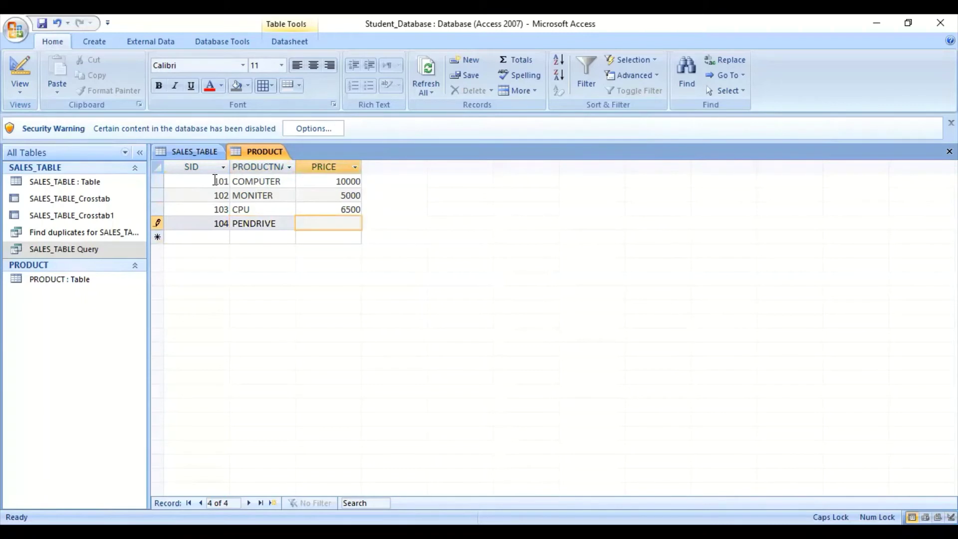
{"action": "type", "text": "2500"}
{"action": "left_click", "coordinate": [281, 183]}
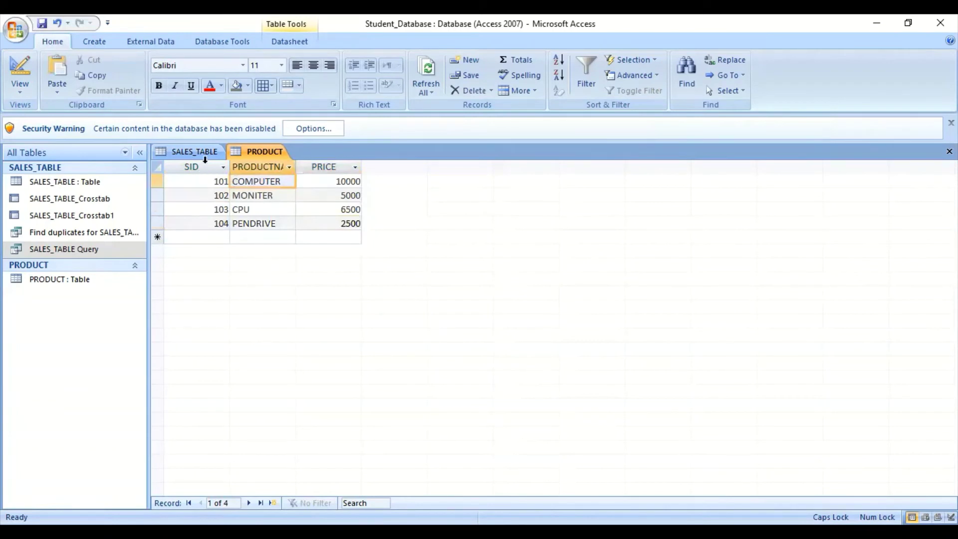
Step: Compare the PRODUCT records with SALES_TABLE and save the PRODUCT table
{"action": "left_click", "coordinate": [201, 155]}
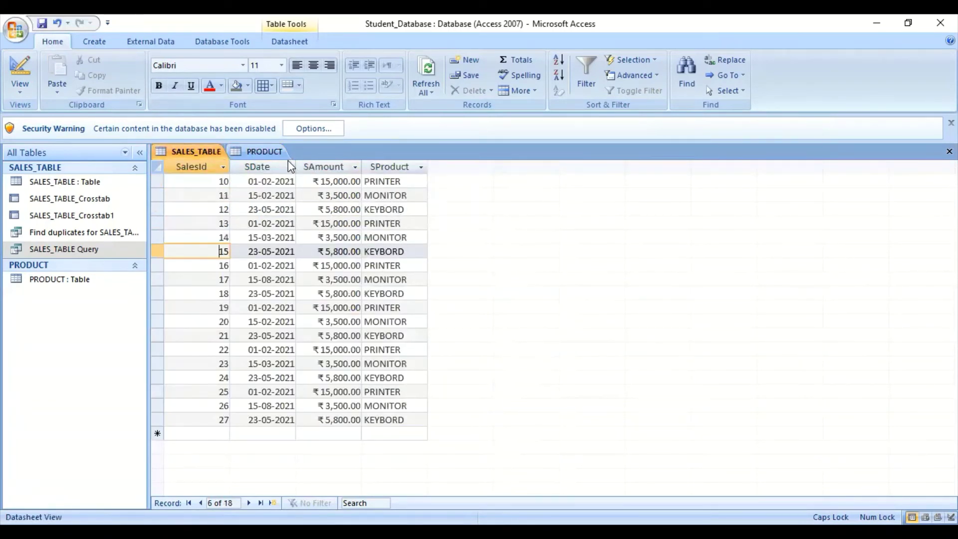
{"action": "left_click", "coordinate": [262, 151]}
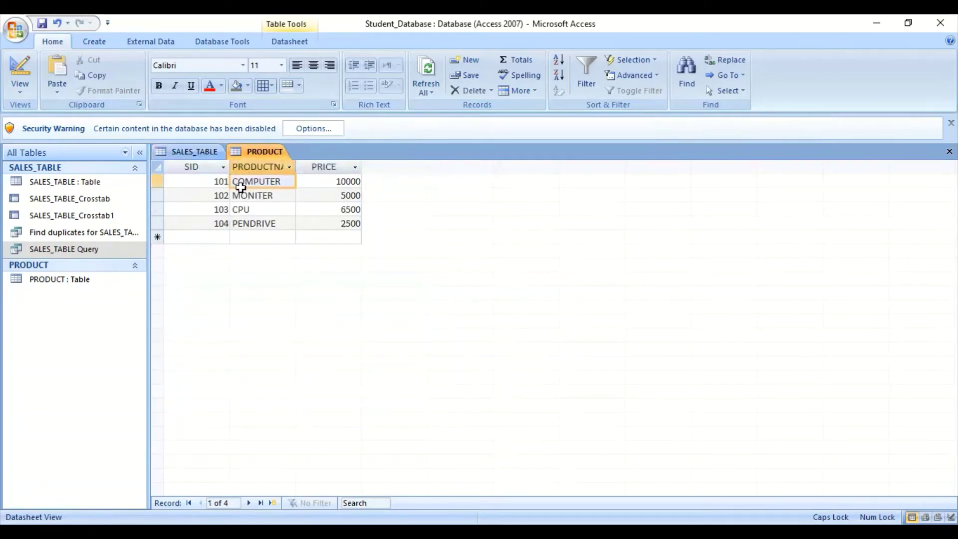
{"action": "right_click", "coordinate": [251, 157]}
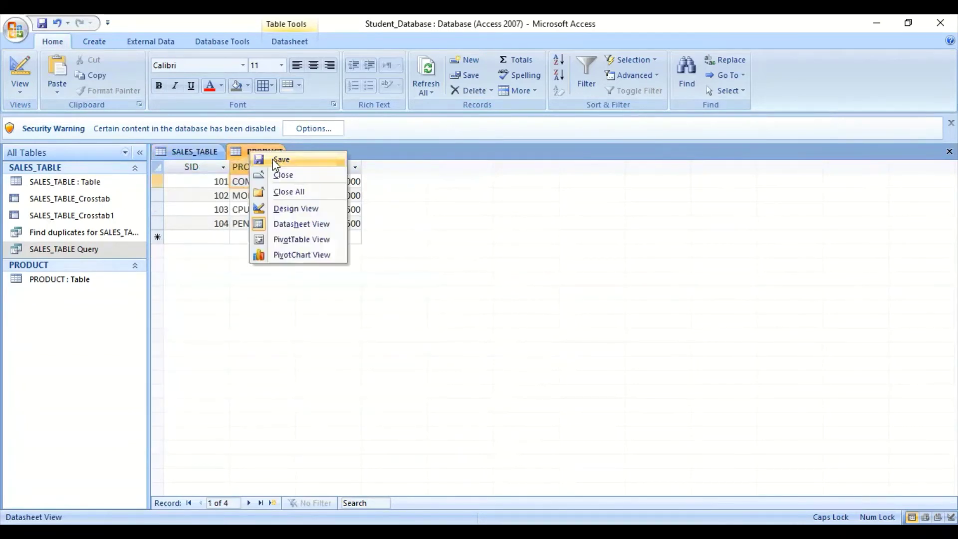
{"action": "left_click", "coordinate": [276, 159]}
{"action": "left_click", "coordinate": [181, 167]}
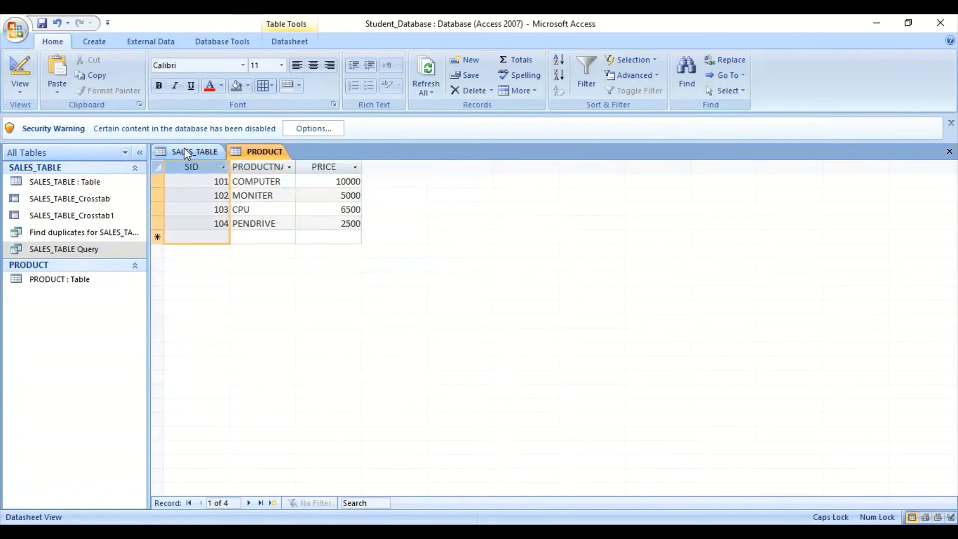
{"action": "left_click", "coordinate": [189, 151]}
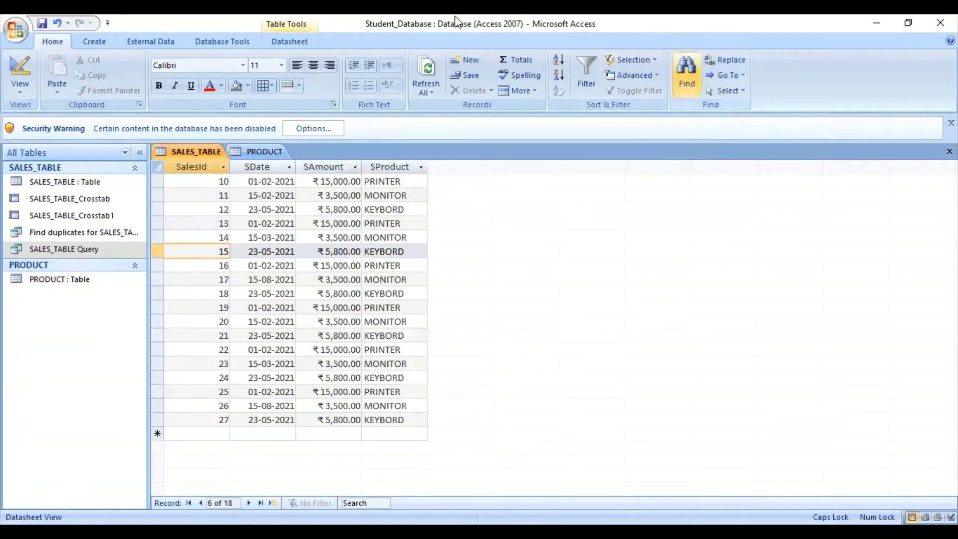
Step: Start a Find Unmatched query that lists SALES_TABLE records, with PRODUCT as the related table
{"action": "left_click", "coordinate": [94, 41]}
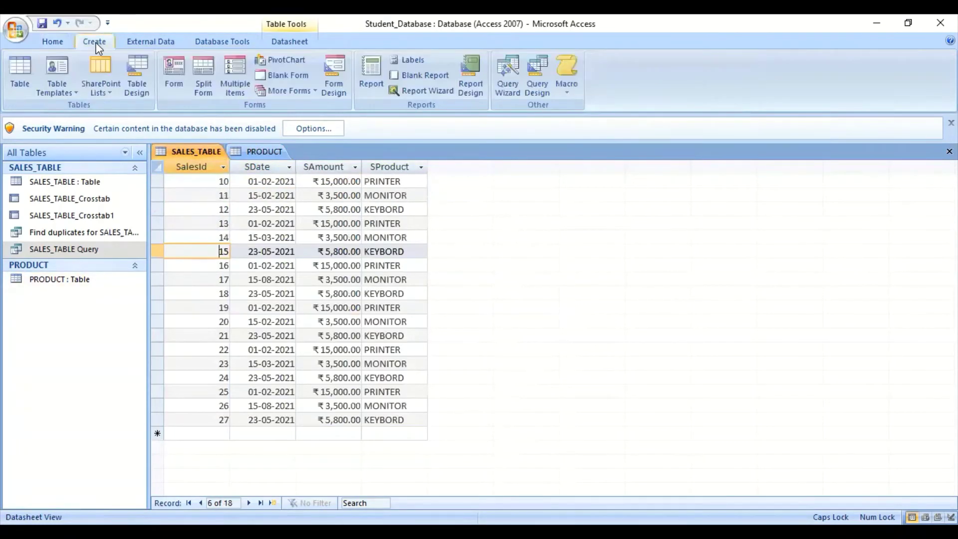
{"action": "left_click", "coordinate": [510, 84]}
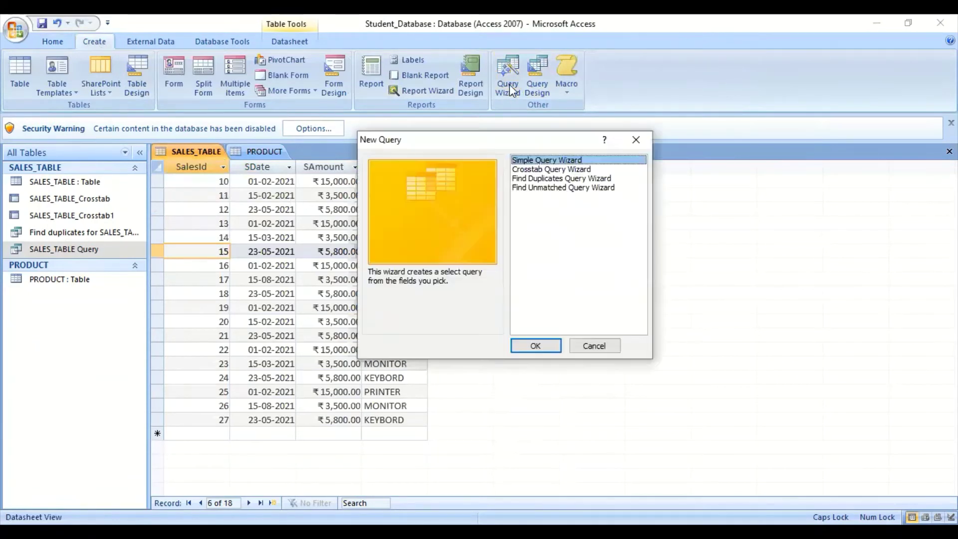
{"action": "left_click", "coordinate": [556, 189]}
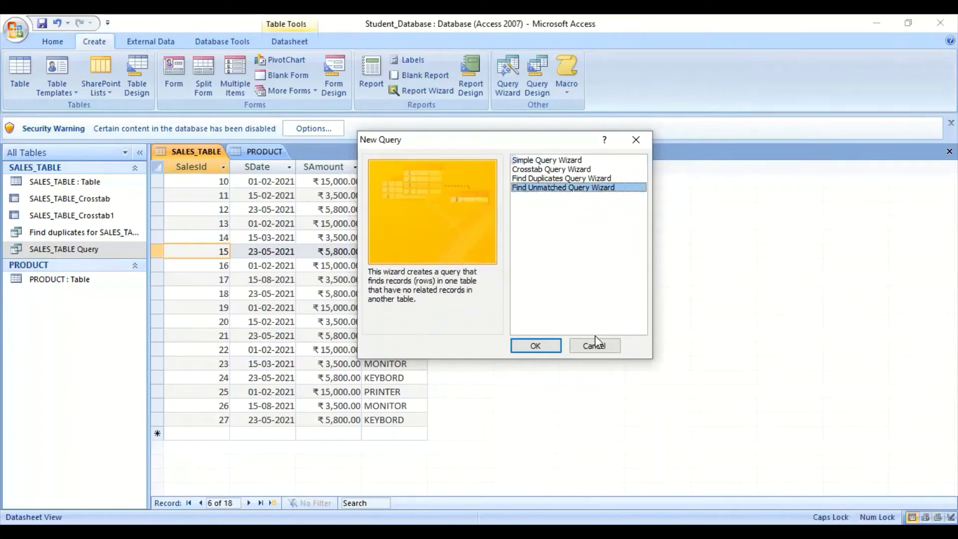
{"action": "left_click", "coordinate": [544, 344]}
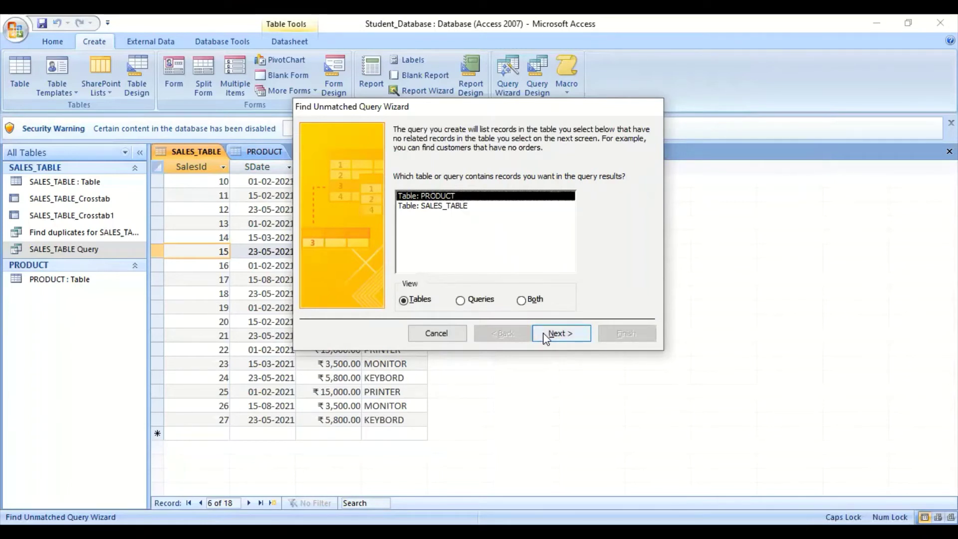
{"action": "left_click", "coordinate": [450, 205]}
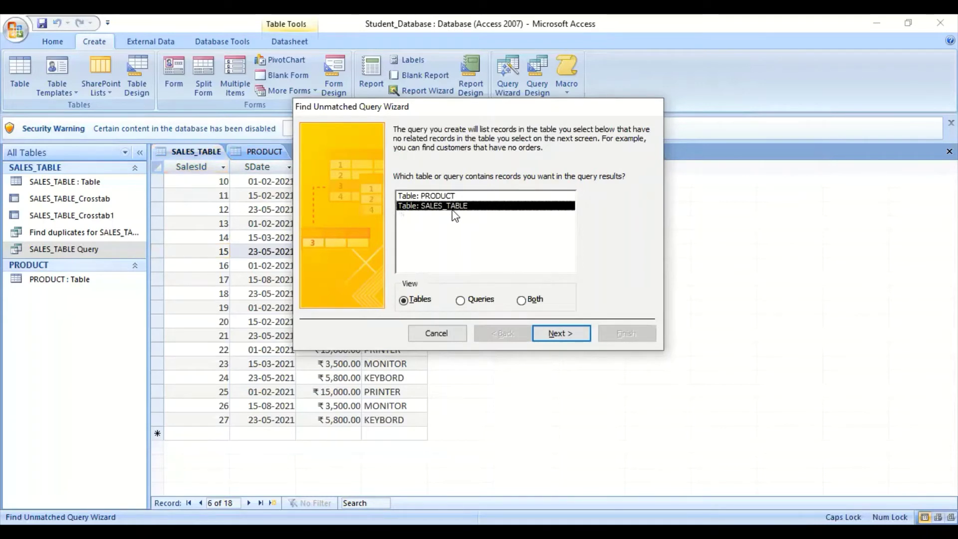
{"action": "left_click", "coordinate": [564, 337]}
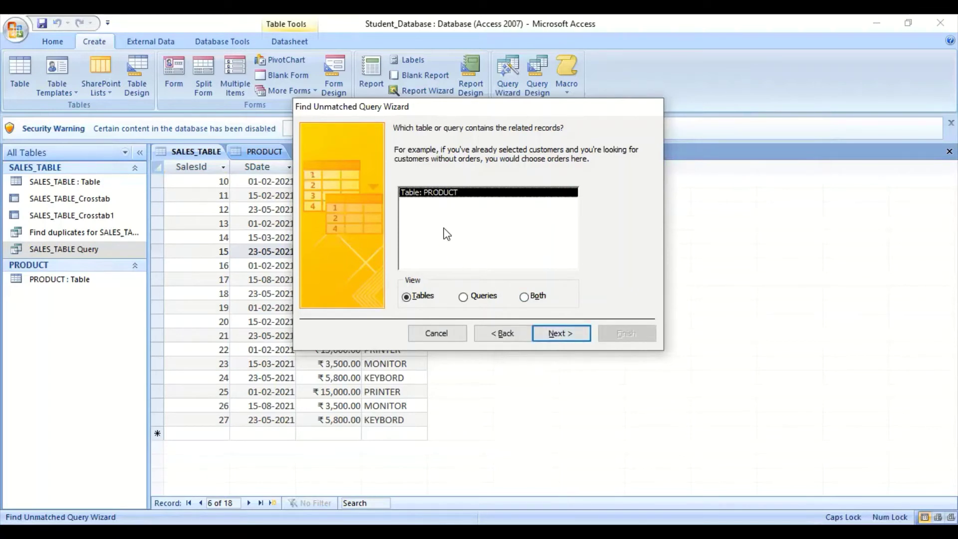
{"action": "left_click", "coordinate": [554, 336]}
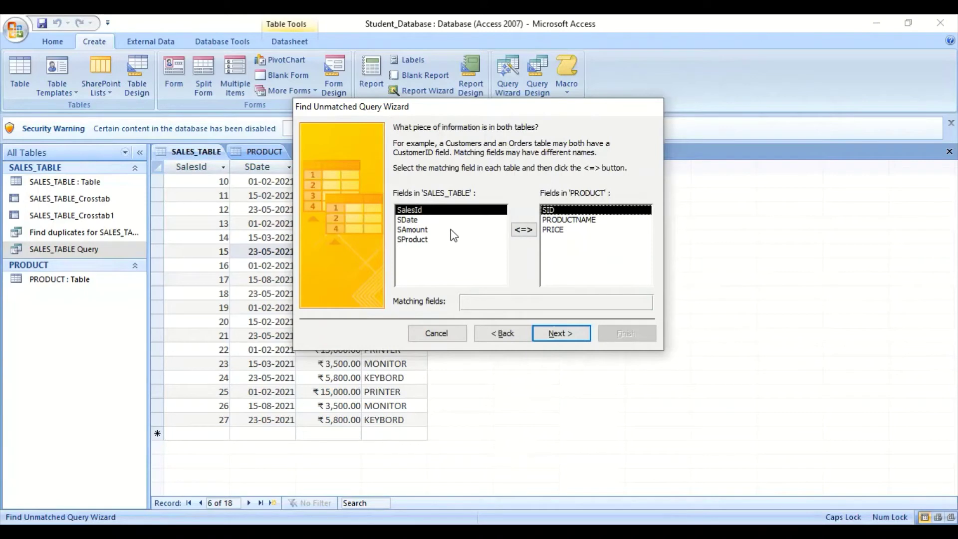
Step: Choose SProduct in SALES_TABLE and PRODUCTNAME in PRODUCT as the matching fields of the unmatched query
{"action": "left_click", "coordinate": [412, 240]}
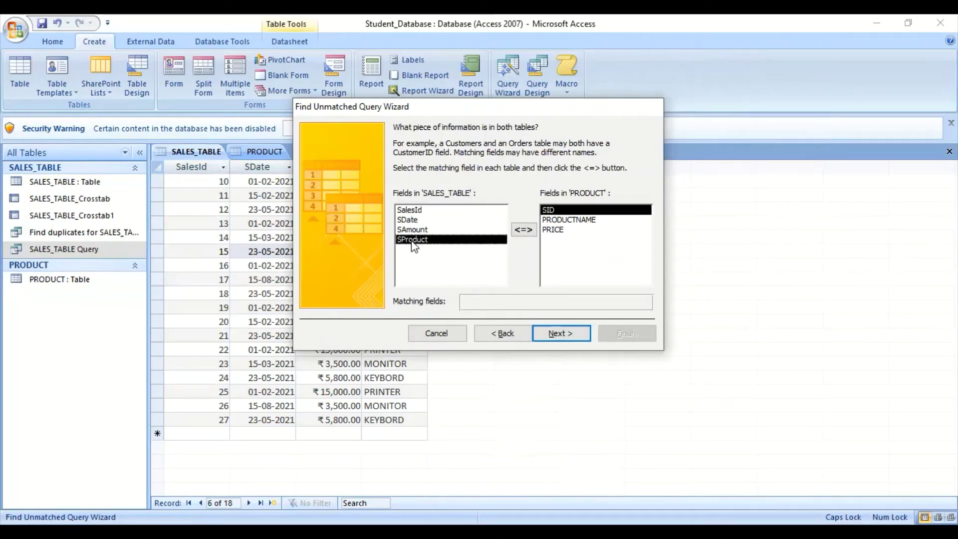
{"action": "left_click", "coordinate": [558, 221]}
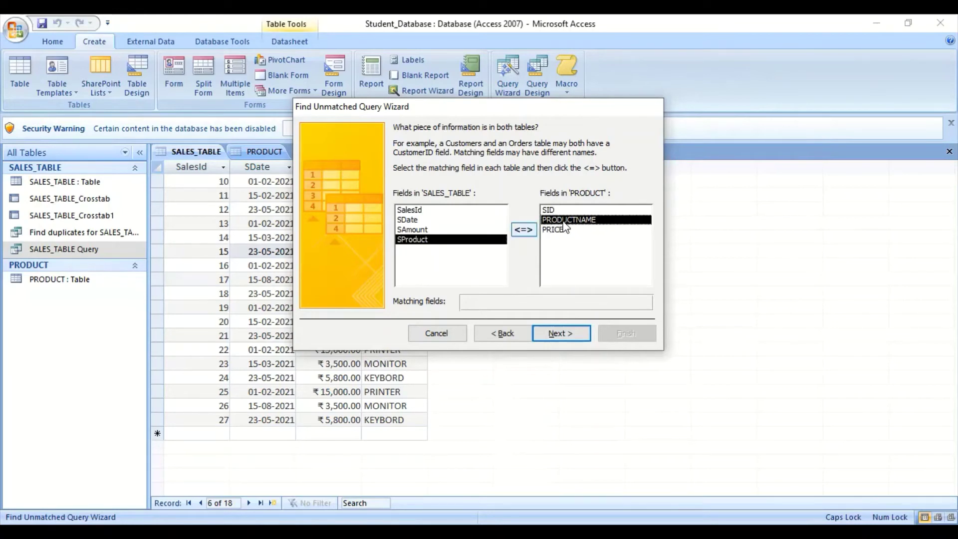
{"action": "left_click", "coordinate": [555, 333]}
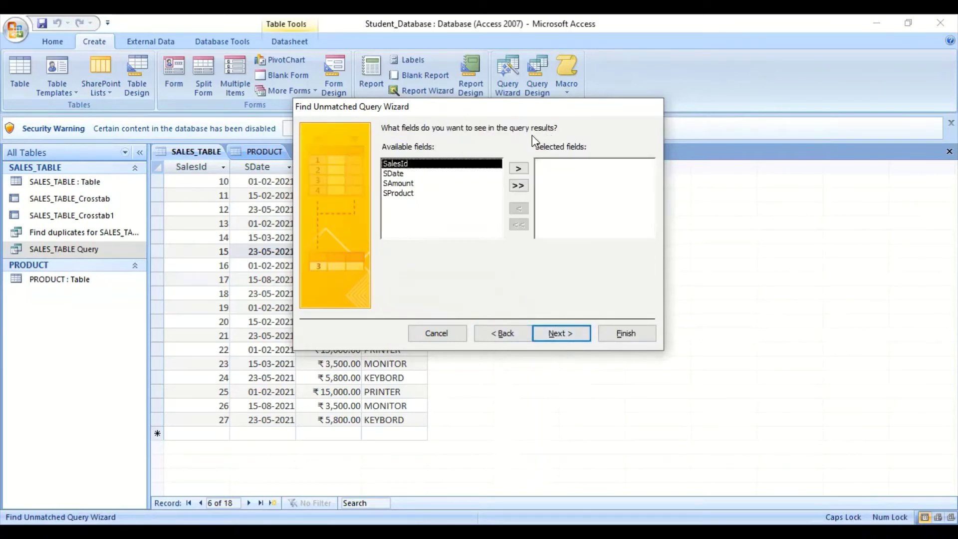
Step: Include only the SAmount field in the unmatched query and finish it under the suggested name, viewing the results
{"action": "left_click", "coordinate": [400, 183]}
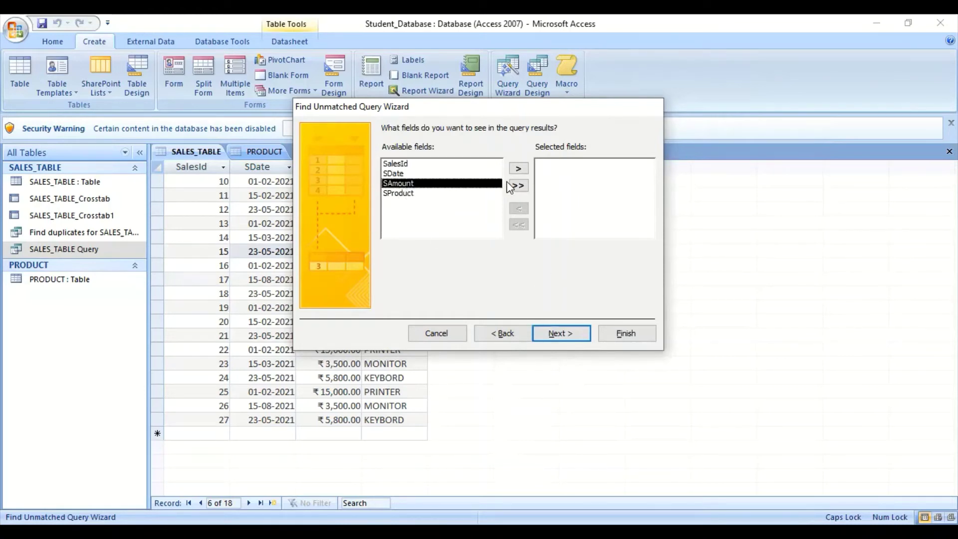
{"action": "left_click", "coordinate": [522, 168]}
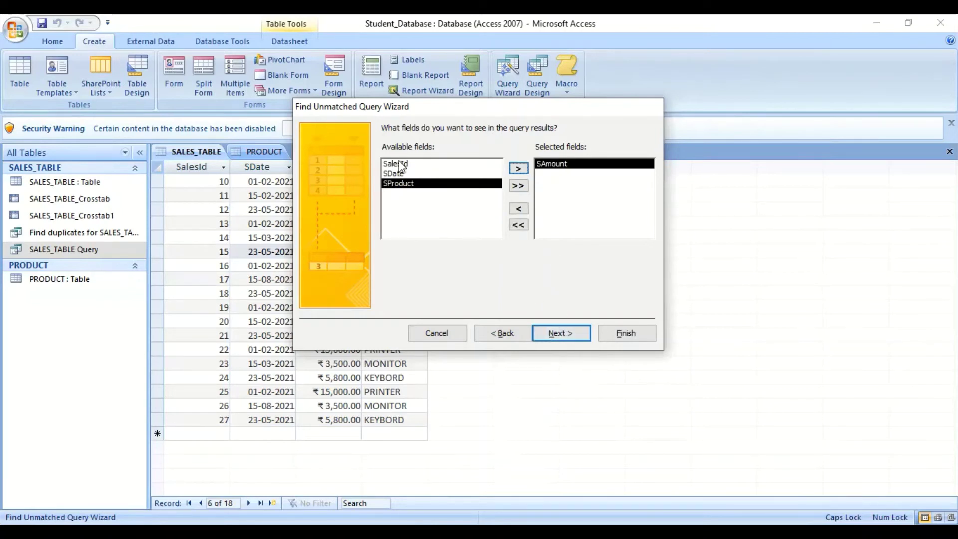
{"action": "left_click", "coordinate": [574, 335]}
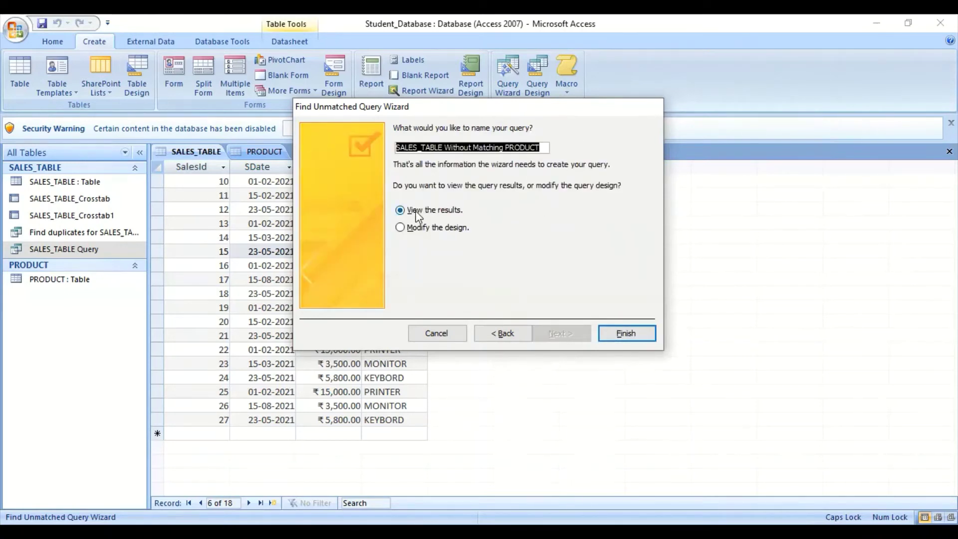
{"action": "left_click", "coordinate": [633, 332]}
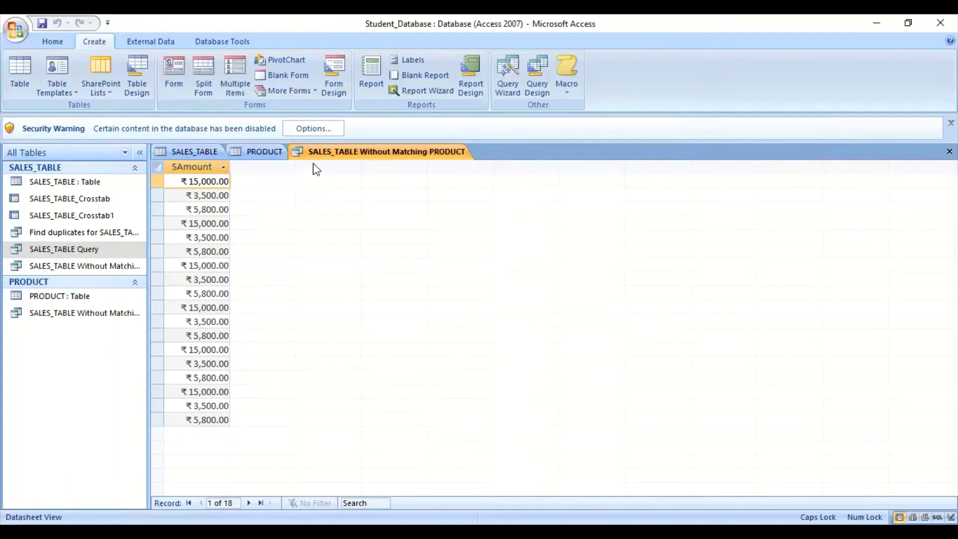
Step: Compare the unmatched query's results with the records in SALES_TABLE and PRODUCT
{"action": "left_click", "coordinate": [194, 154]}
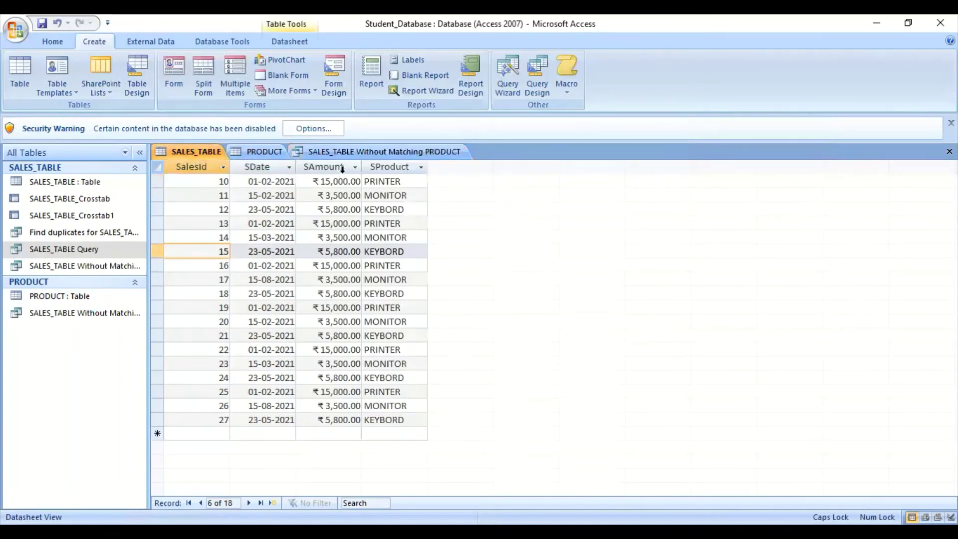
{"action": "left_click", "coordinate": [343, 152]}
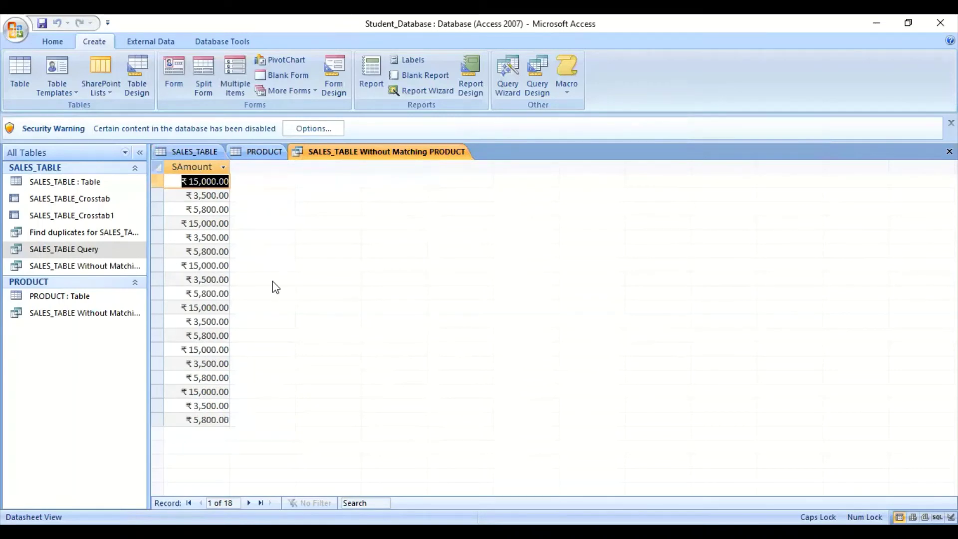
{"action": "left_click", "coordinate": [263, 156]}
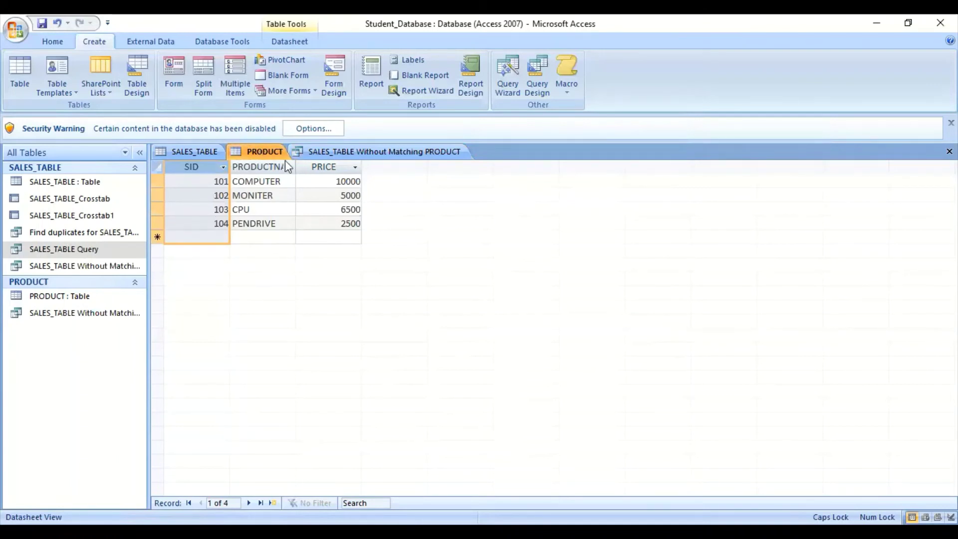
{"action": "left_click", "coordinate": [322, 152]}
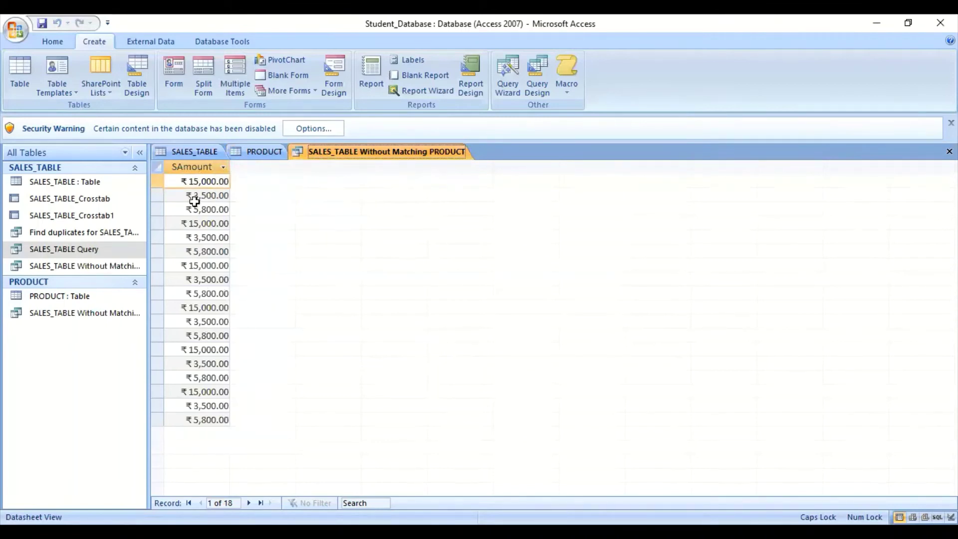
Step: Start a Find Unmatched query that lists PRODUCT records, with SALES_TABLE as the related table
{"action": "left_click", "coordinate": [515, 73]}
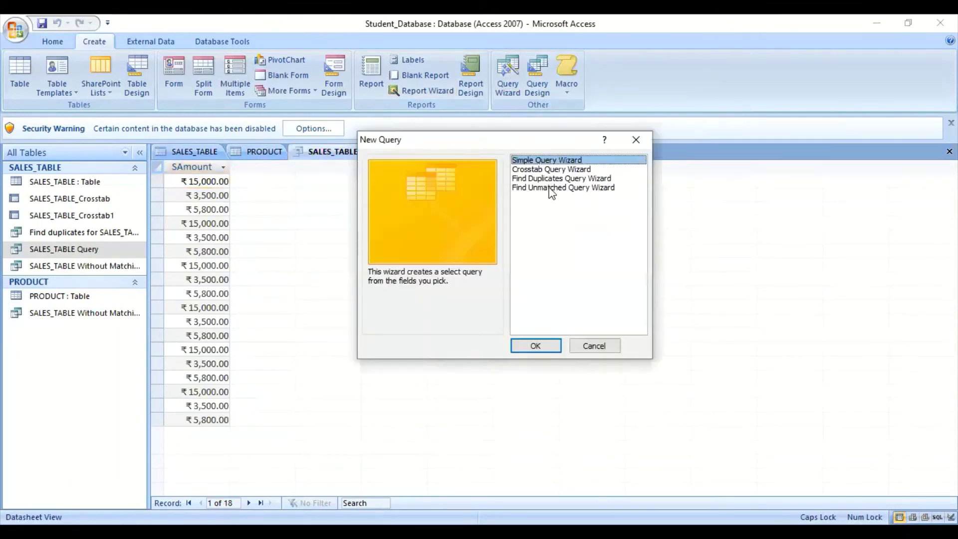
{"action": "left_click", "coordinate": [552, 189]}
{"action": "left_click", "coordinate": [541, 349]}
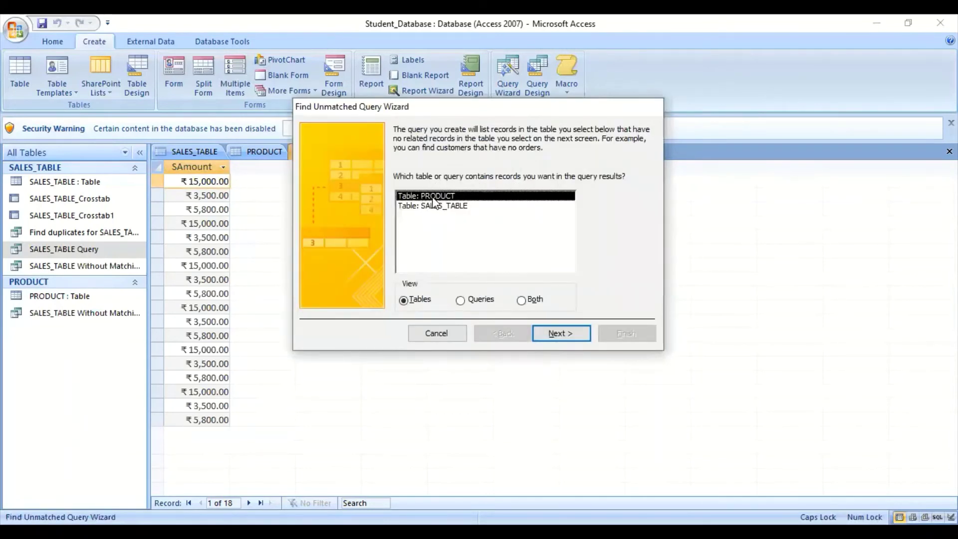
{"action": "left_click", "coordinate": [572, 338]}
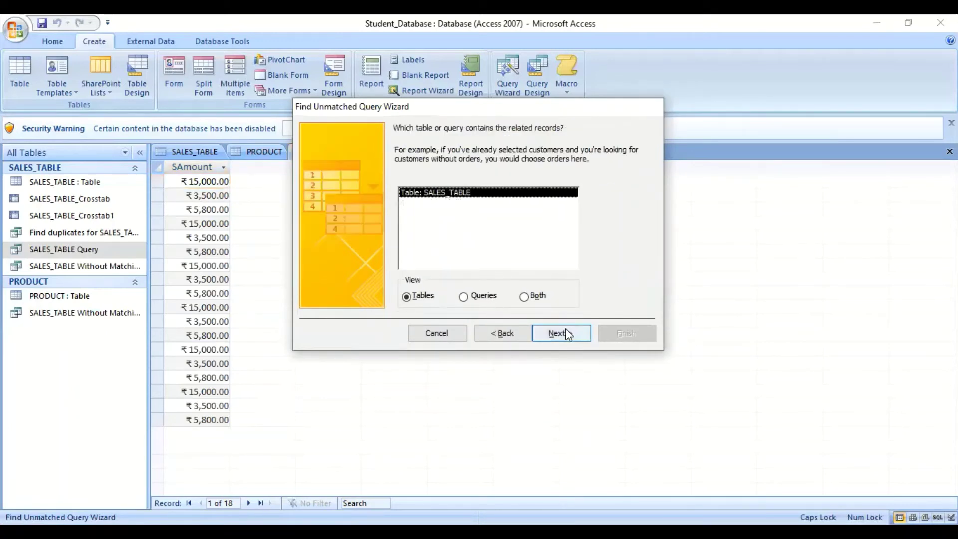
{"action": "left_click", "coordinate": [566, 331]}
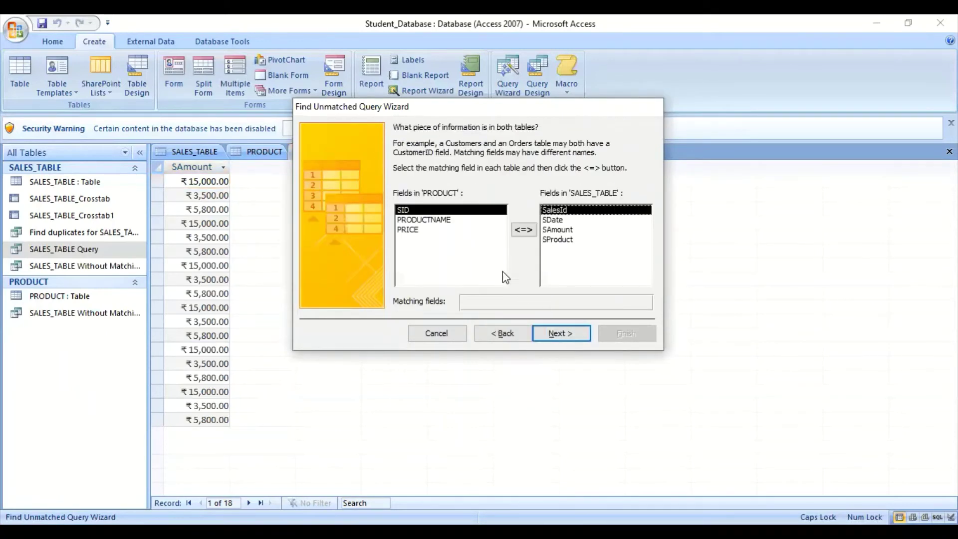
Step: Choose PRODUCTNAME in PRODUCT and SProduct in SALES_TABLE as the matching fields of the unmatched query
{"action": "left_click", "coordinate": [425, 221]}
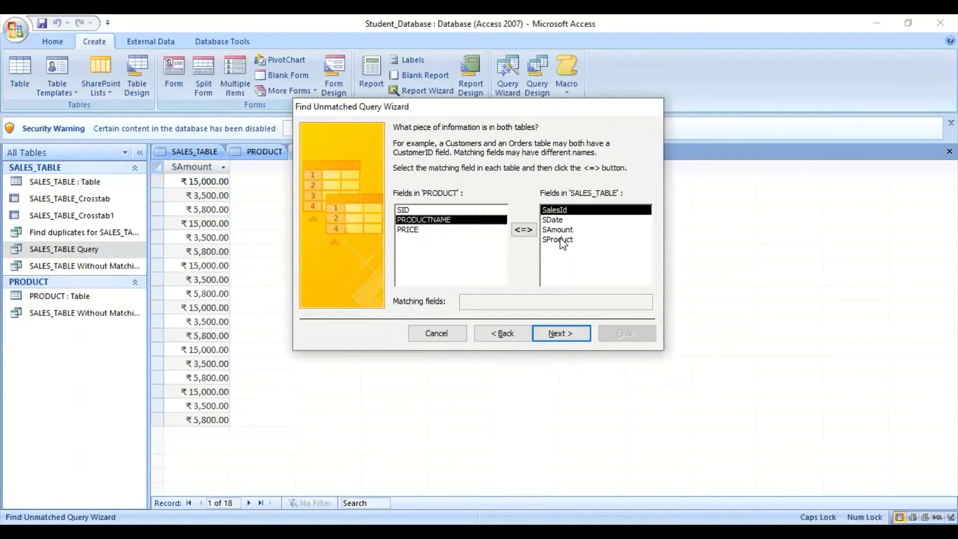
{"action": "left_click", "coordinate": [557, 240]}
{"action": "left_click", "coordinate": [561, 333]}
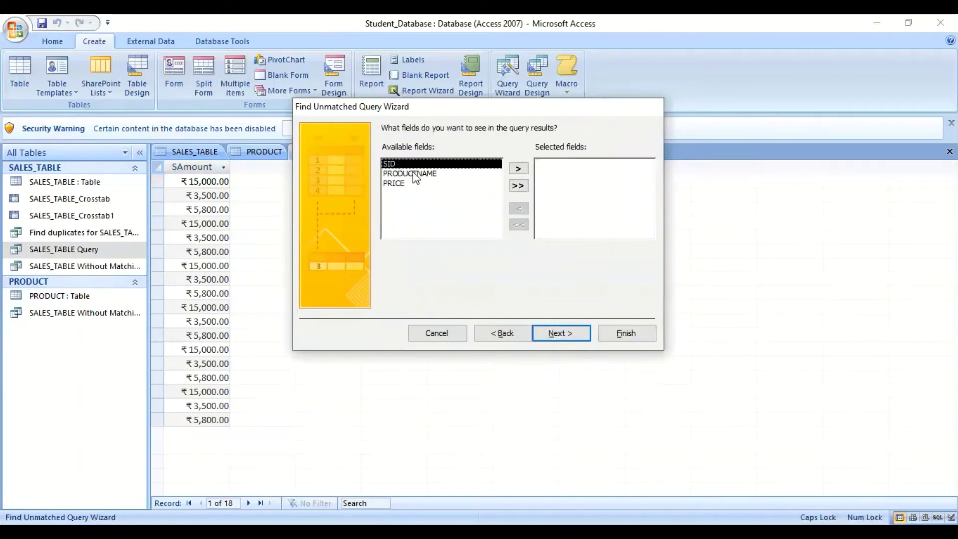
Step: Include SID, PRODUCTNAME and PRICE in the unmatched query and finish it under the suggested name, viewing the results
{"action": "left_click", "coordinate": [517, 169]}
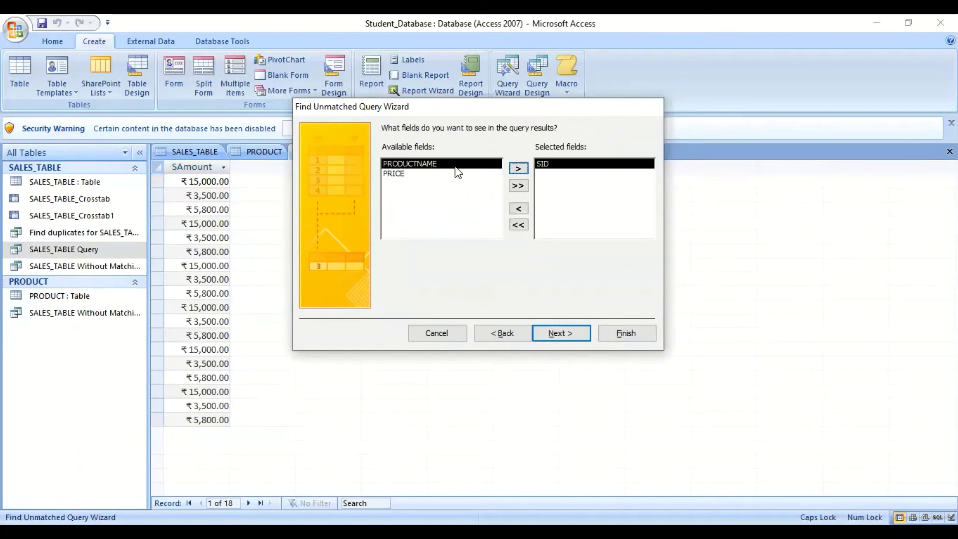
{"action": "left_click", "coordinate": [518, 169]}
{"action": "left_click", "coordinate": [519, 168]}
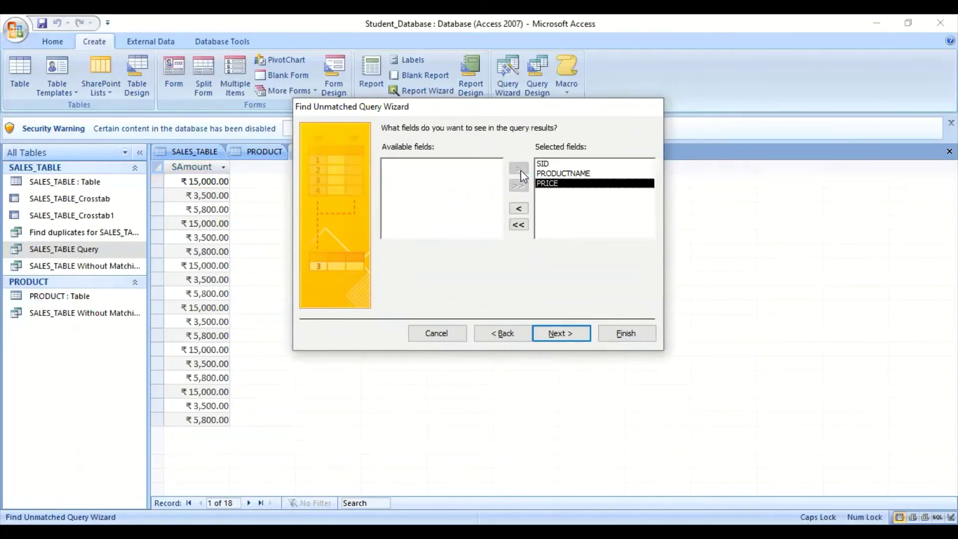
{"action": "left_click", "coordinate": [553, 331]}
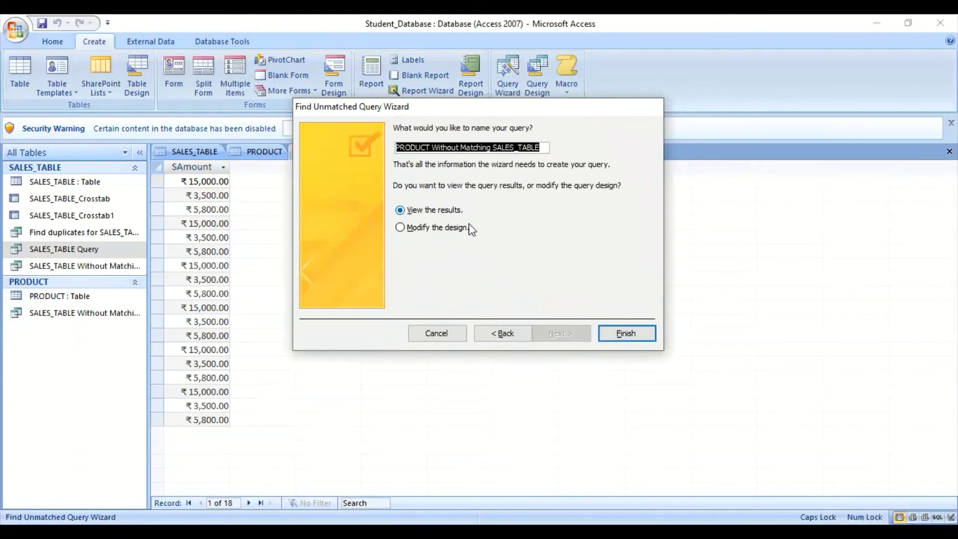
{"action": "left_click", "coordinate": [638, 332]}
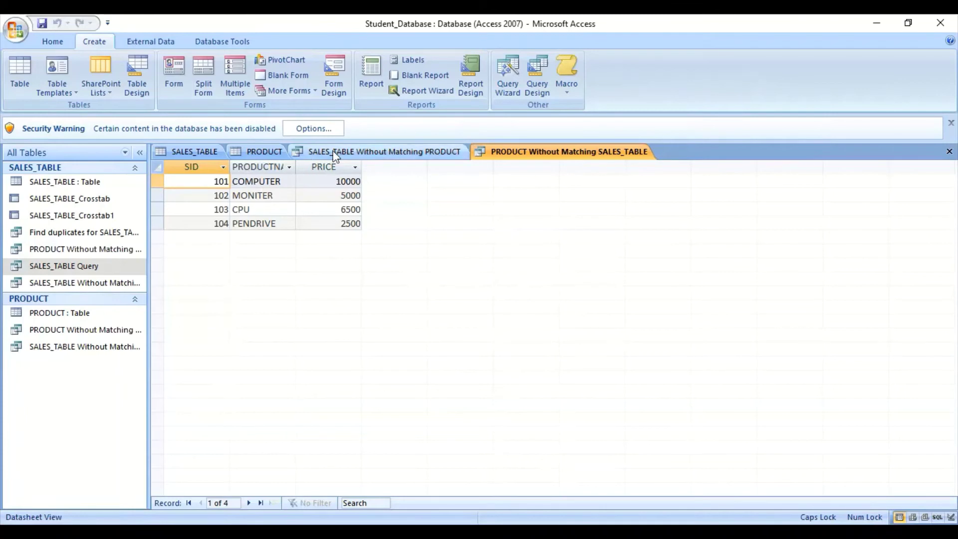
Step: Compare the SProduct values in SALES_TABLE with the results of the PRODUCT Without Matching SALES_TABLE query
{"action": "left_click", "coordinate": [205, 150]}
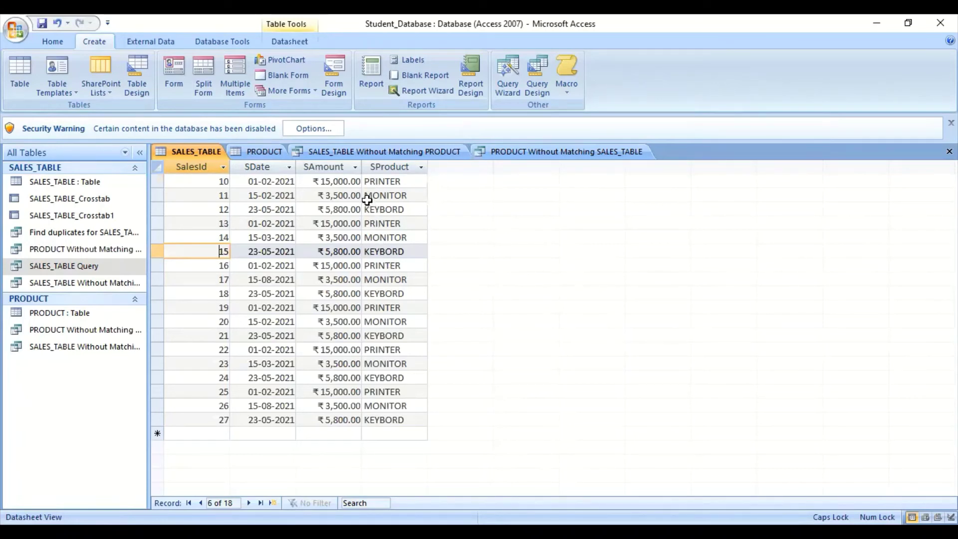
{"action": "left_click_drag", "start_coordinate": [365, 196], "coordinate": [408, 196]}
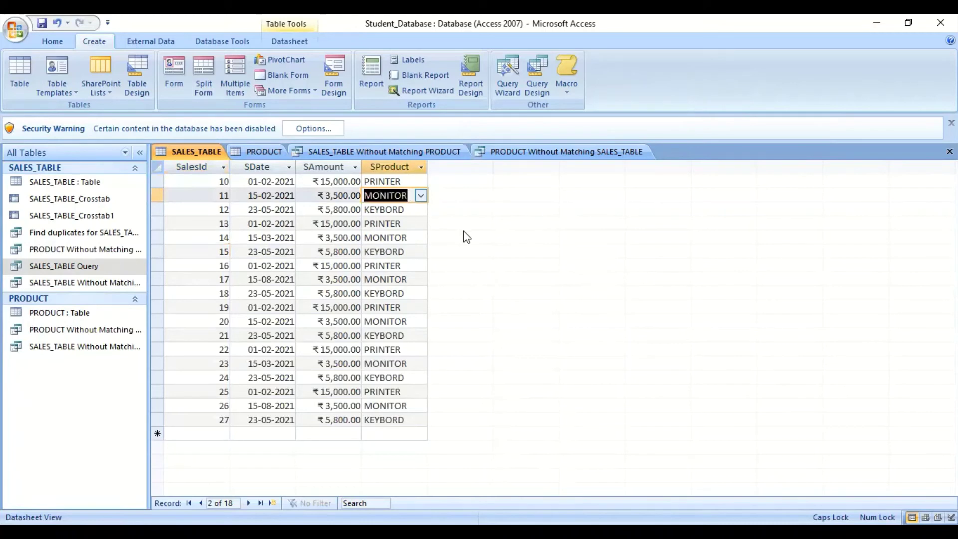
{"action": "left_click", "coordinate": [517, 152]}
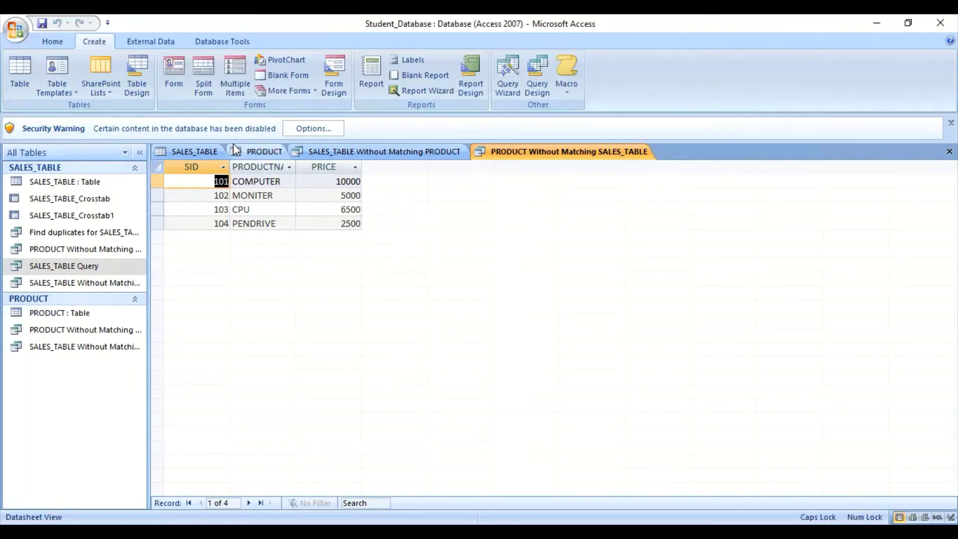
{"action": "left_click", "coordinate": [207, 151]}
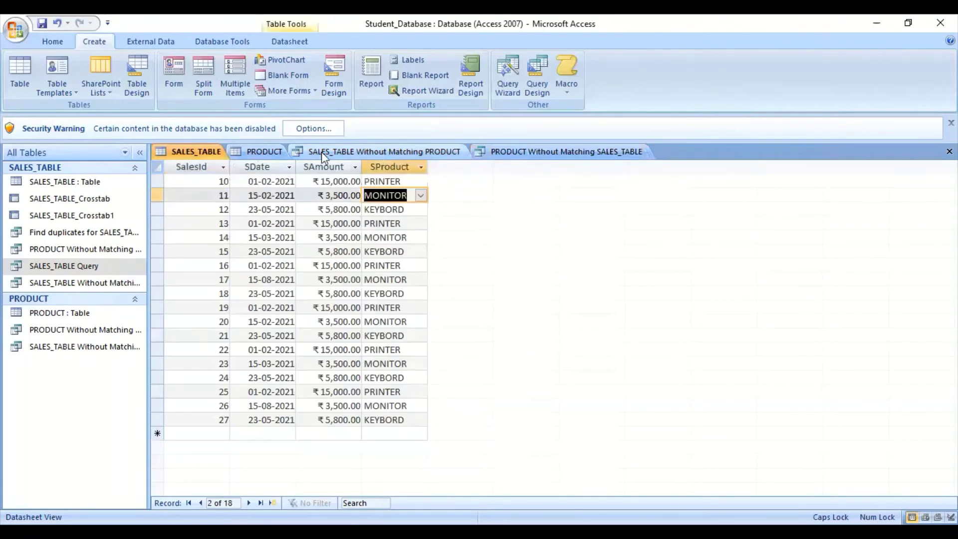
Step: Correct the product name of record 102 in the PRODUCT table to MONITOR
{"action": "left_click", "coordinate": [264, 152]}
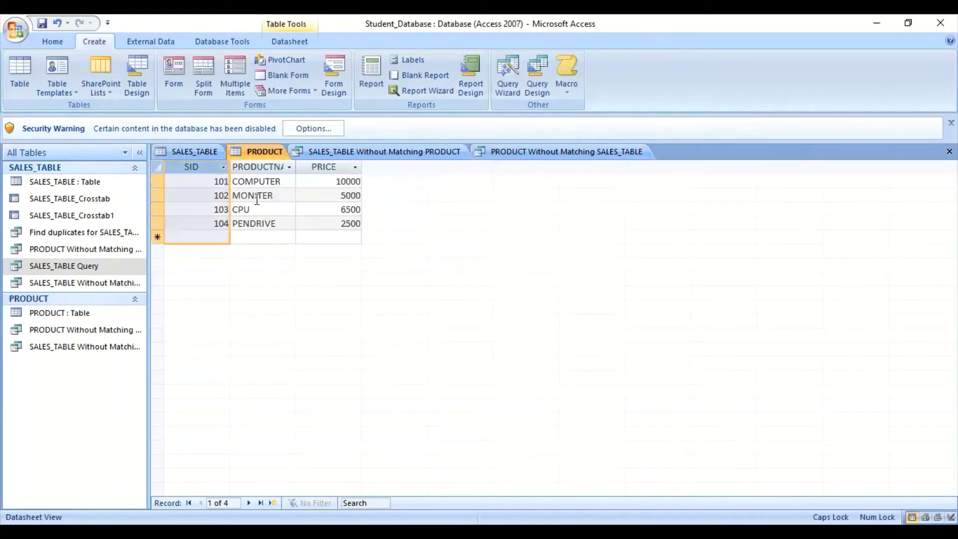
{"action": "left_click", "coordinate": [267, 196]}
{"action": "key", "text": "BackSpace"}
{"action": "type", "text": "O"}
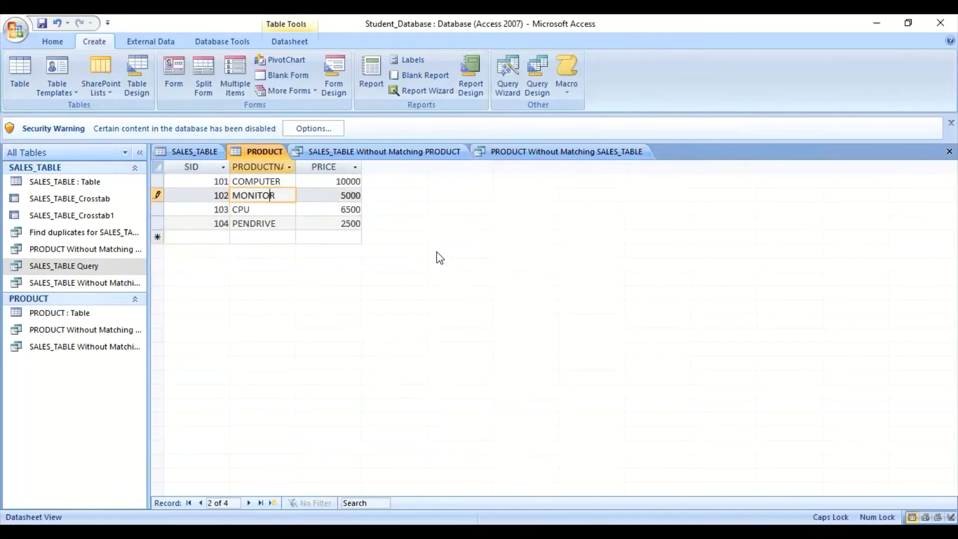
{"action": "left_click", "coordinate": [251, 211]}
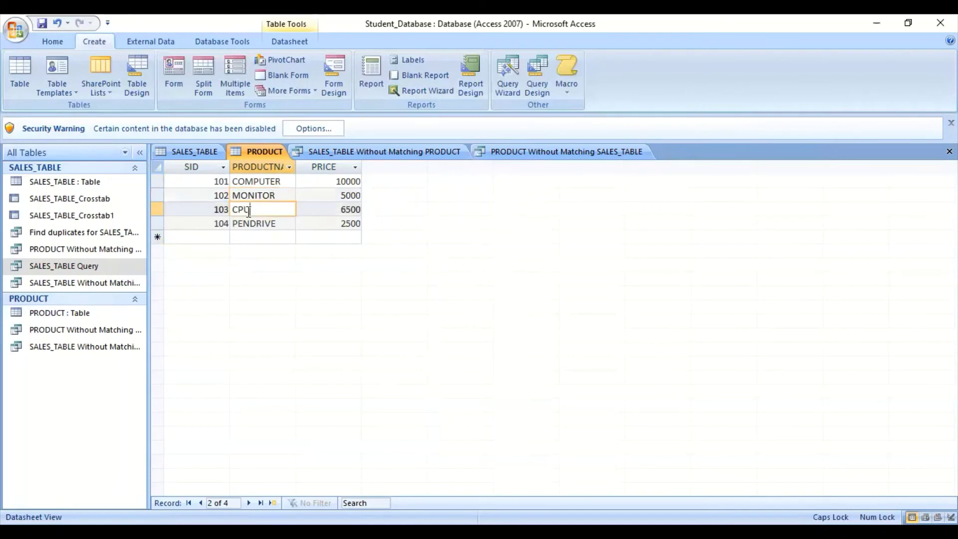
Step: Check the product names in SALES_TABLE and change the product name of record 104 in PRODUCT to PRINTER
{"action": "left_click", "coordinate": [209, 151]}
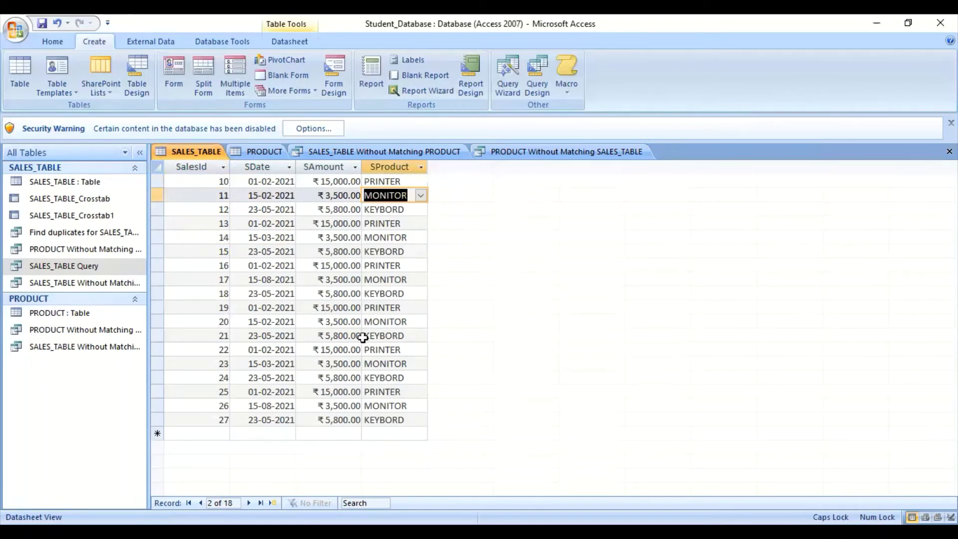
{"action": "left_click", "coordinate": [259, 151]}
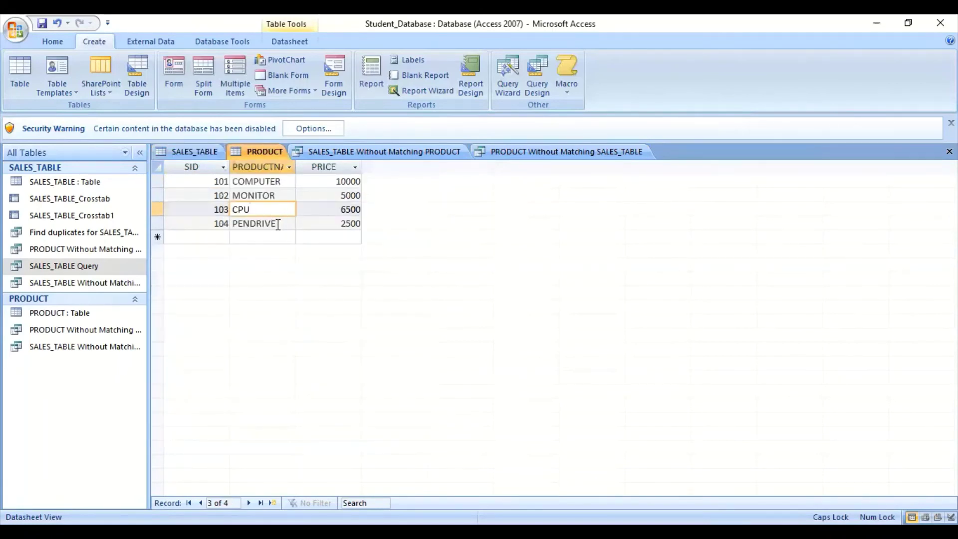
{"action": "left_click_drag", "start_coordinate": [278, 224], "coordinate": [220, 226]}
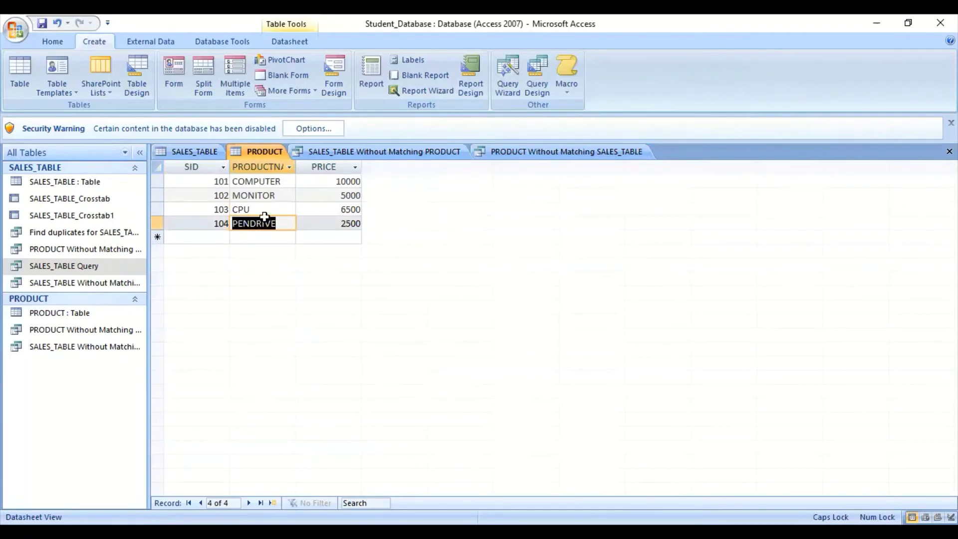
{"action": "type", "text": "PRINTER"}
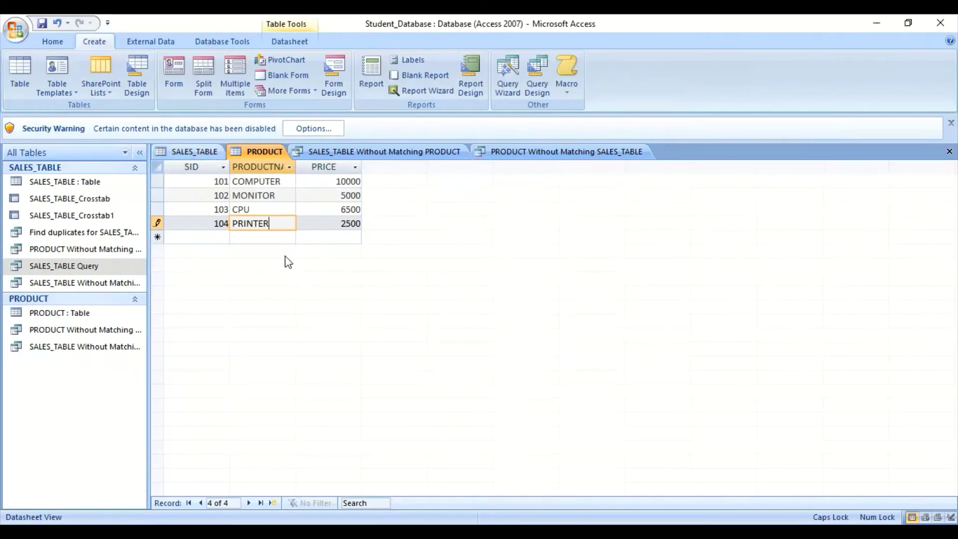
{"action": "right_click", "coordinate": [252, 154]}
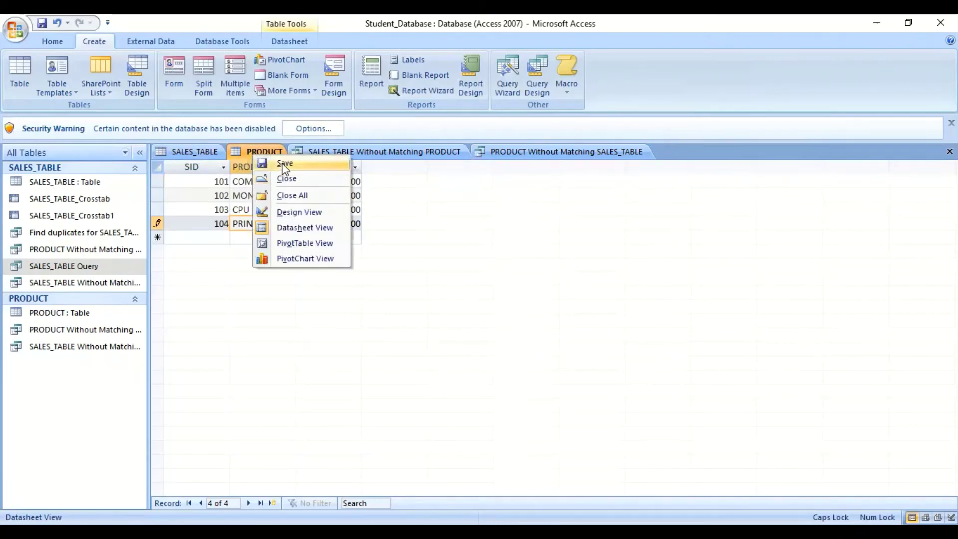
Step: Review both unmatched queries, open PRODUCT Without Matching SALES_TABLE in Design View and save it
{"action": "left_click", "coordinate": [419, 155]}
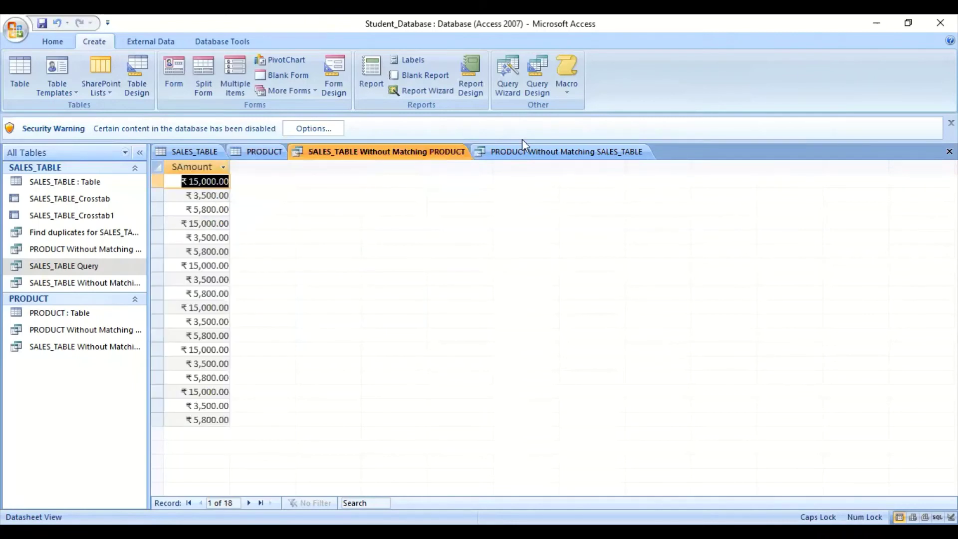
{"action": "left_click", "coordinate": [553, 153]}
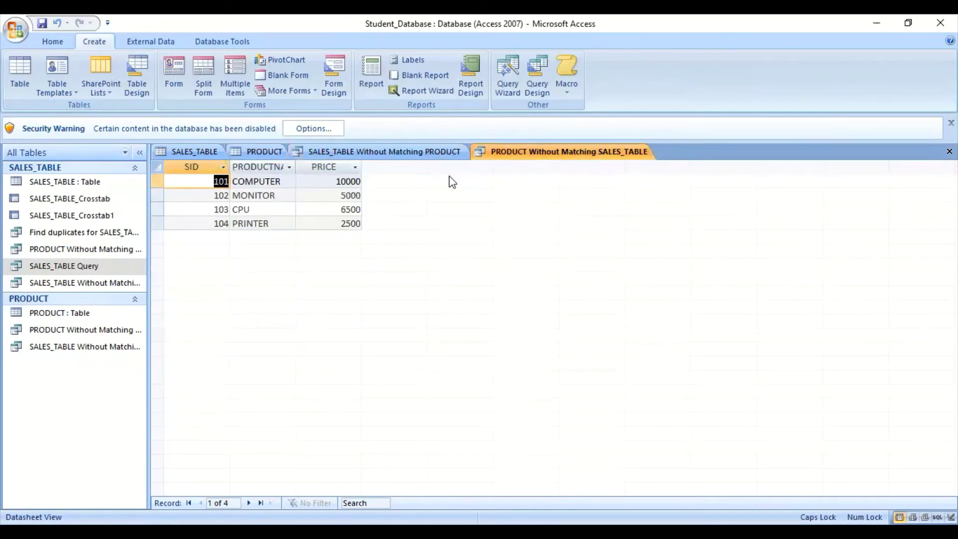
{"action": "right_click", "coordinate": [510, 152]}
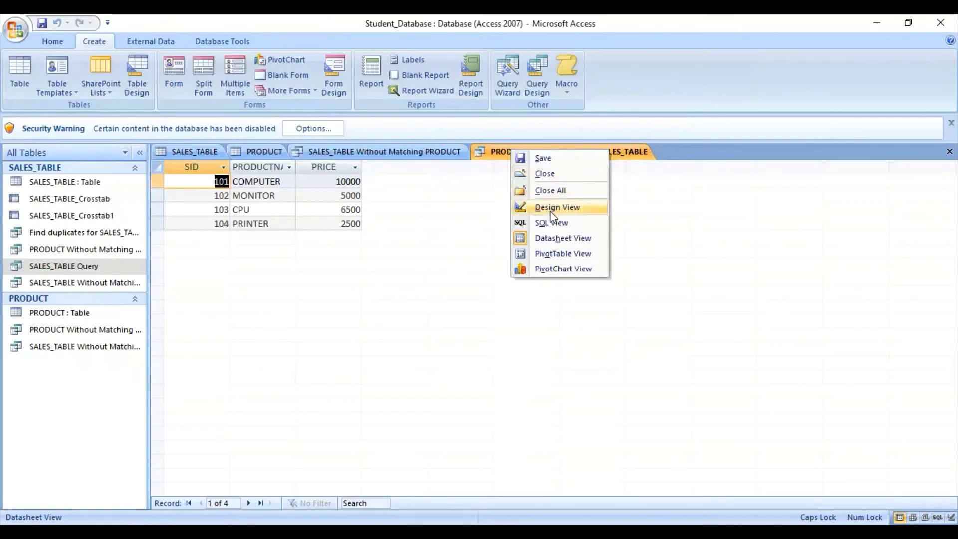
{"action": "left_click", "coordinate": [547, 206]}
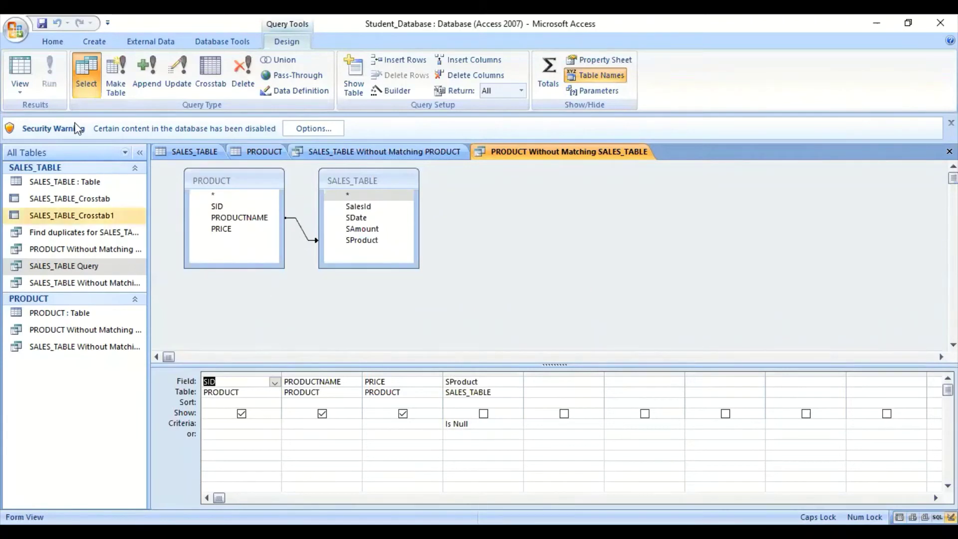
{"action": "left_click", "coordinate": [275, 240]}
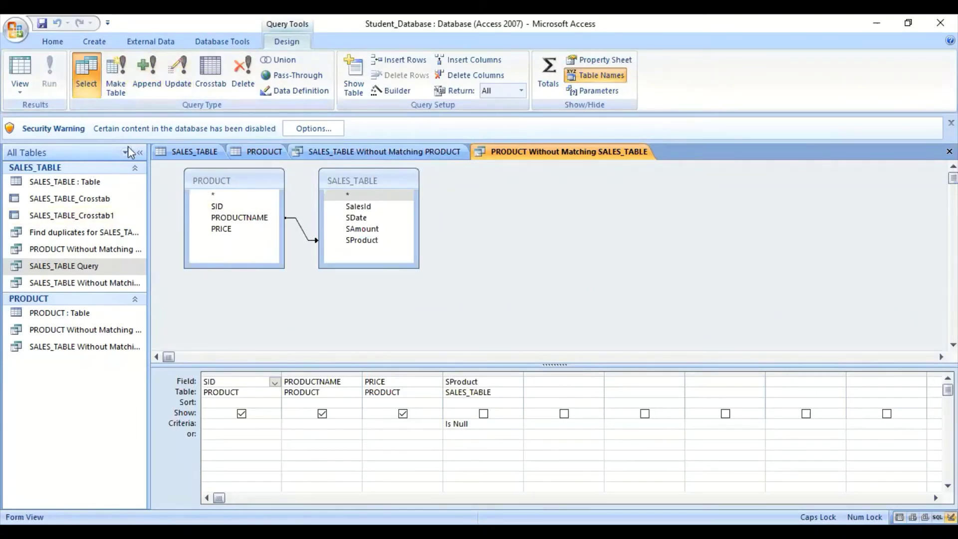
{"action": "right_click", "coordinate": [495, 152]}
{"action": "left_click", "coordinate": [527, 163]}
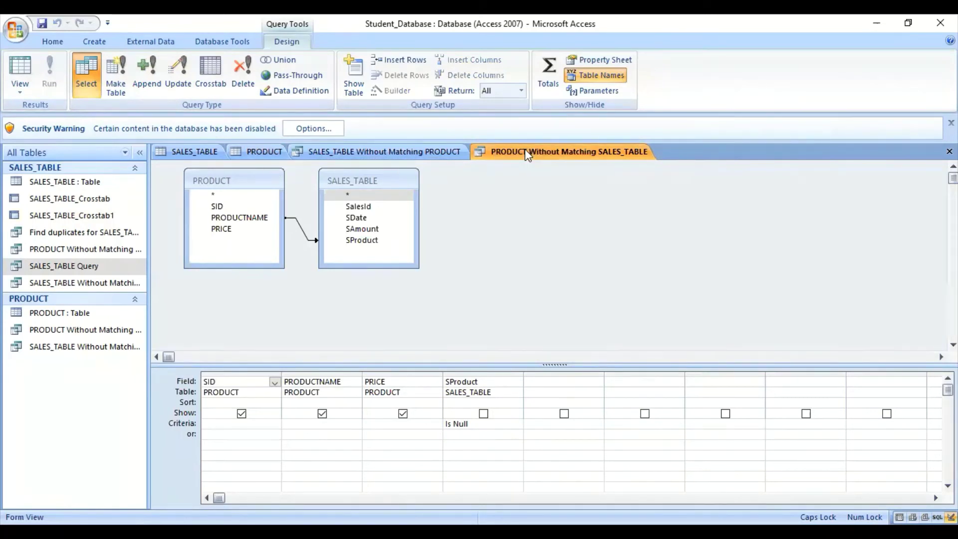
{"action": "left_click", "coordinate": [528, 155]}
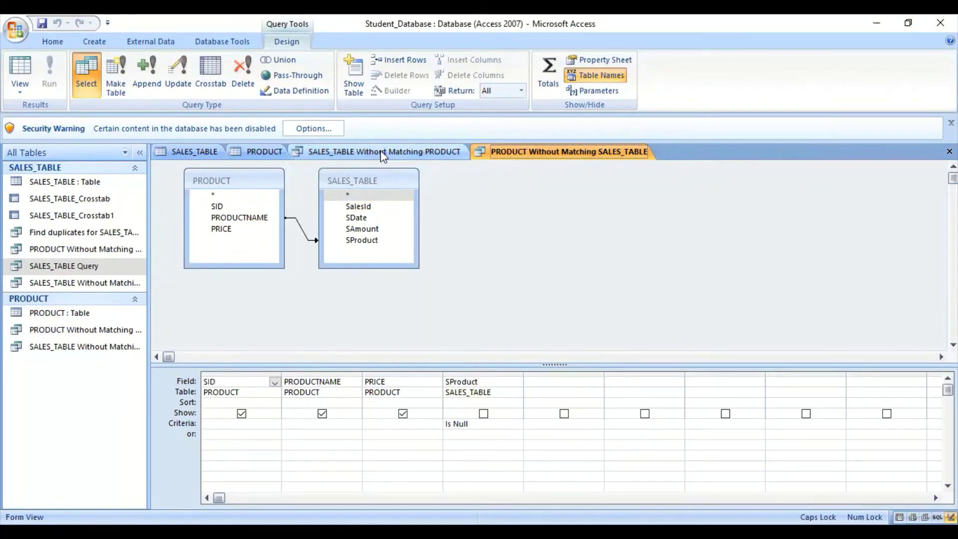
Step: Rerun the PRODUCT Without Matching SALES_TABLE query in Datasheet View and compare its results with the PRODUCT table
{"action": "right_click", "coordinate": [511, 155]}
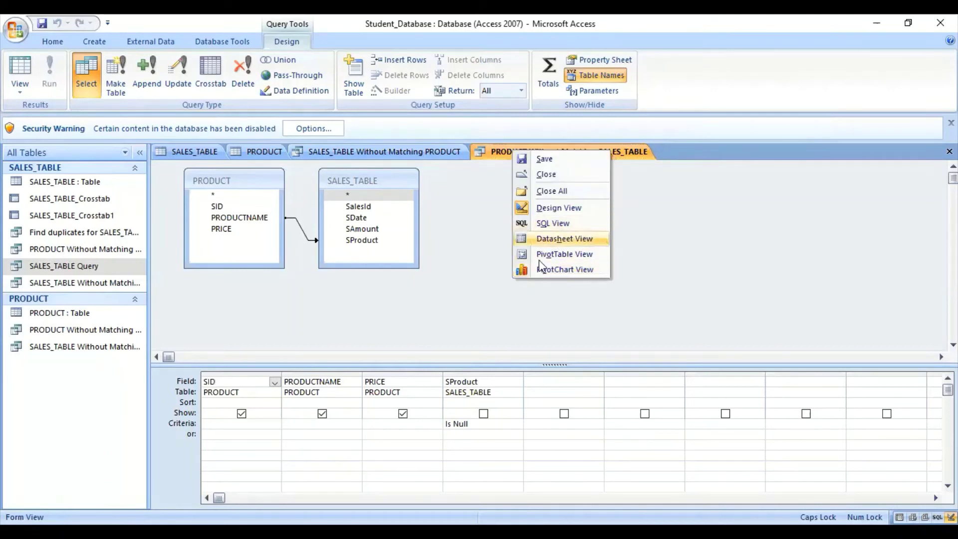
{"action": "left_click", "coordinate": [554, 240]}
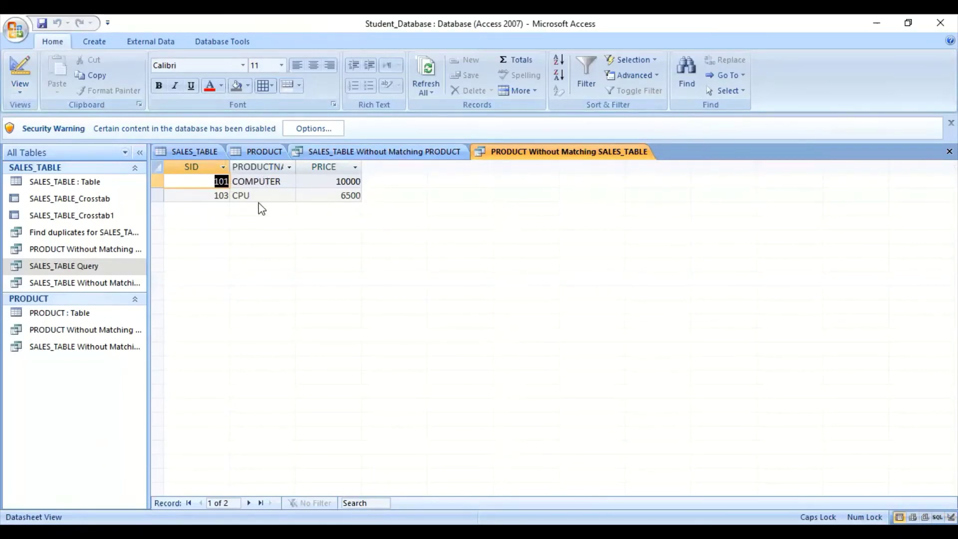
{"action": "left_click", "coordinate": [257, 152]}
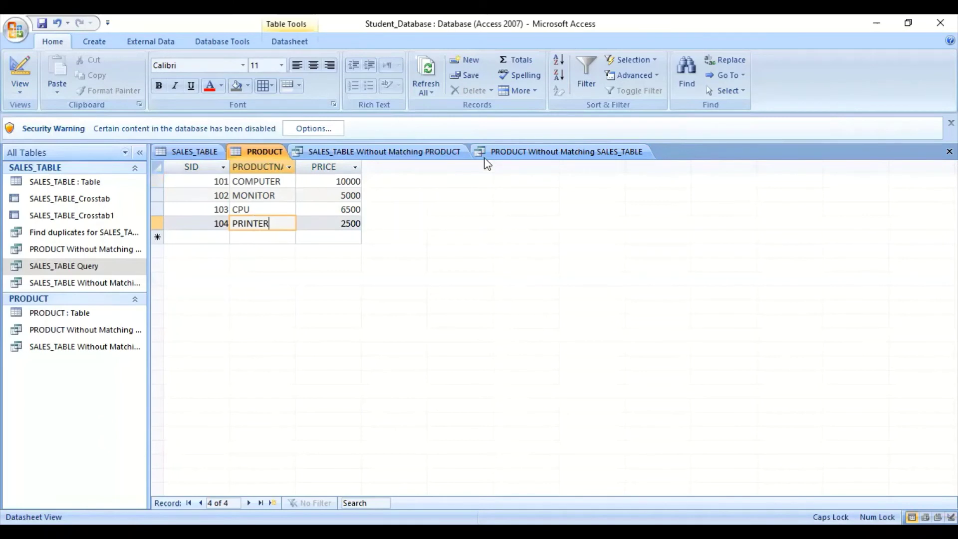
{"action": "left_click", "coordinate": [509, 154]}
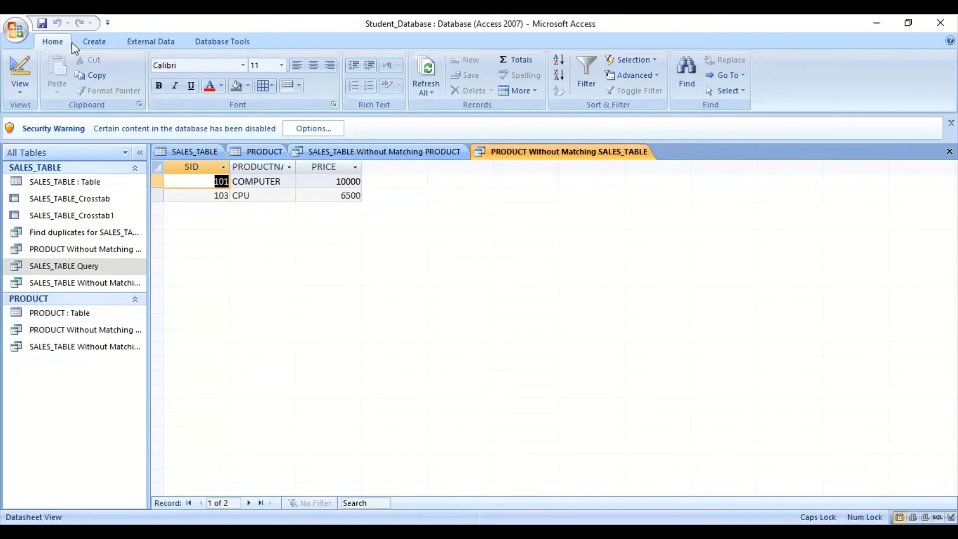
{"action": "left_click", "coordinate": [95, 41]}
{"action": "left_click", "coordinate": [514, 80]}
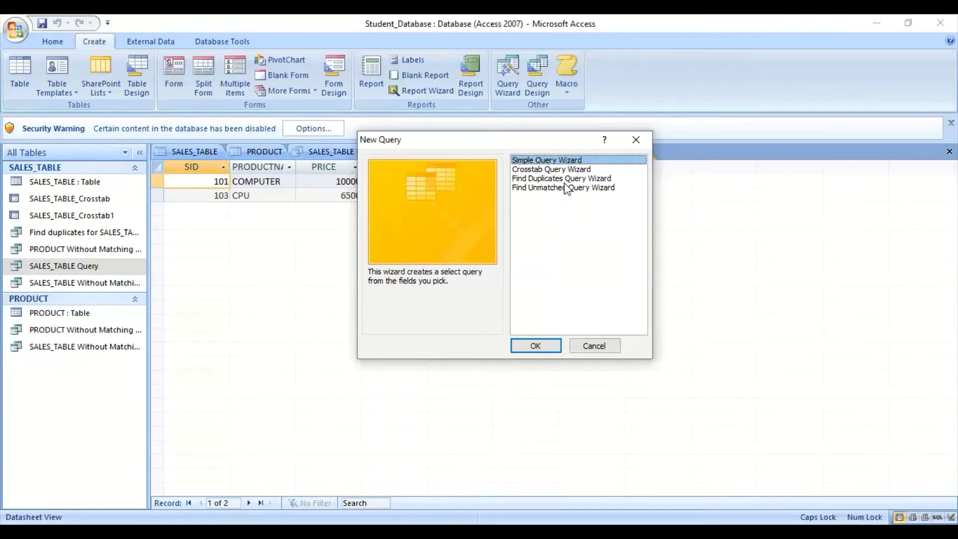
{"action": "left_click", "coordinate": [587, 346]}
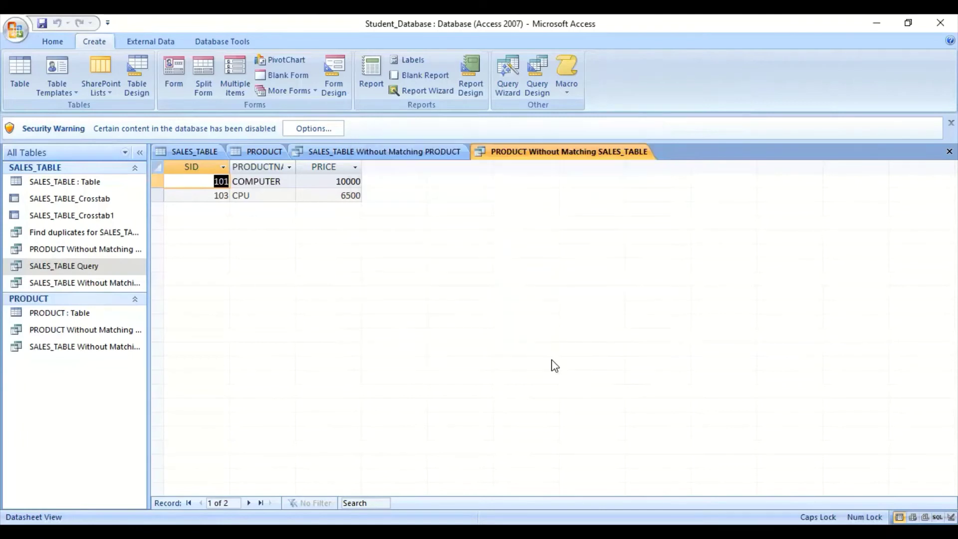
{"action": "left_click", "coordinate": [535, 80]}
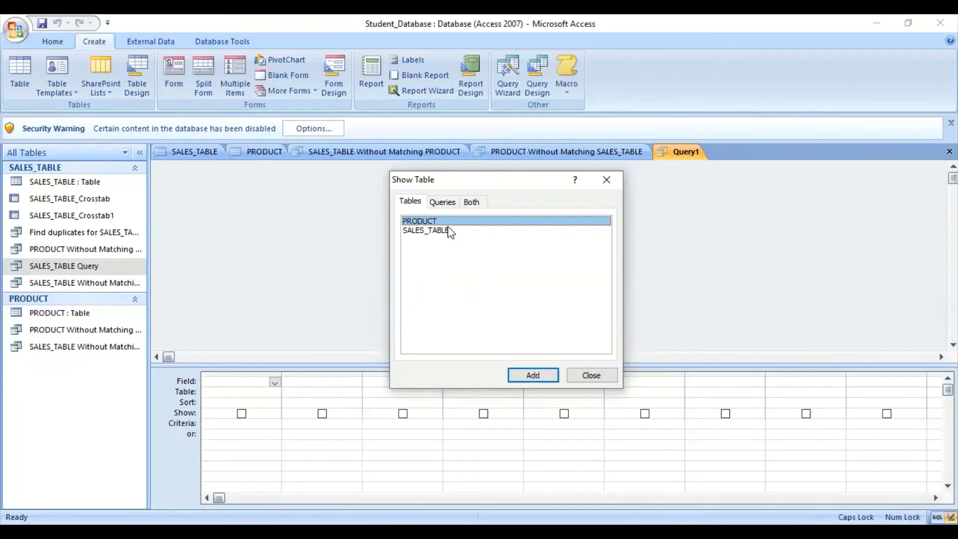
{"action": "left_click", "coordinate": [606, 180]}
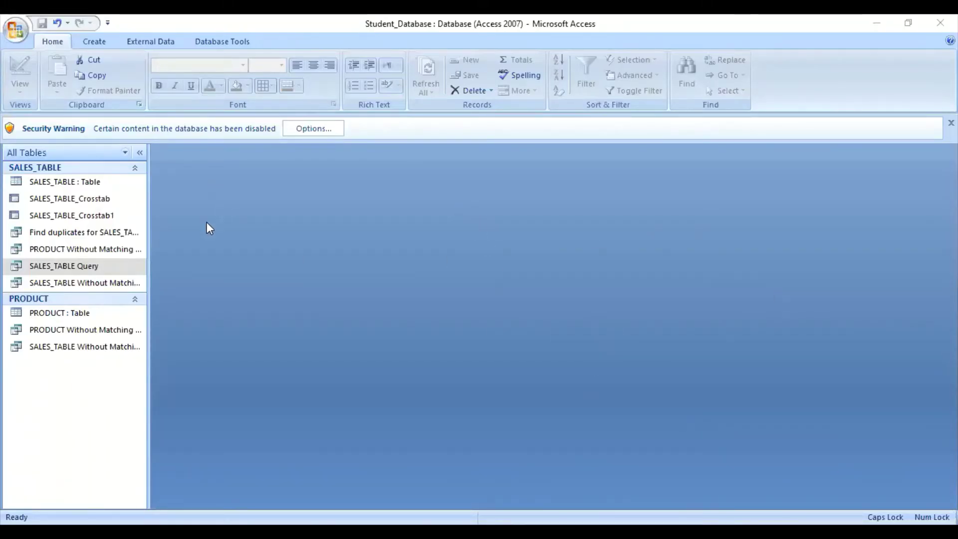
{"action": "left_click", "coordinate": [105, 45]}
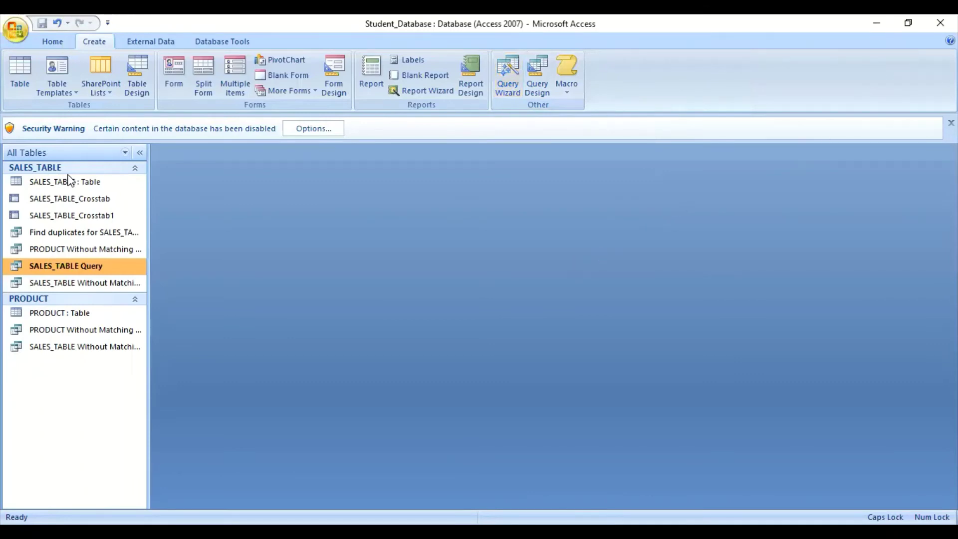
Step: Try to open the recent database MYDATABASE, and open F:\Test_2020\mydatabase instead
{"action": "left_click", "coordinate": [15, 33]}
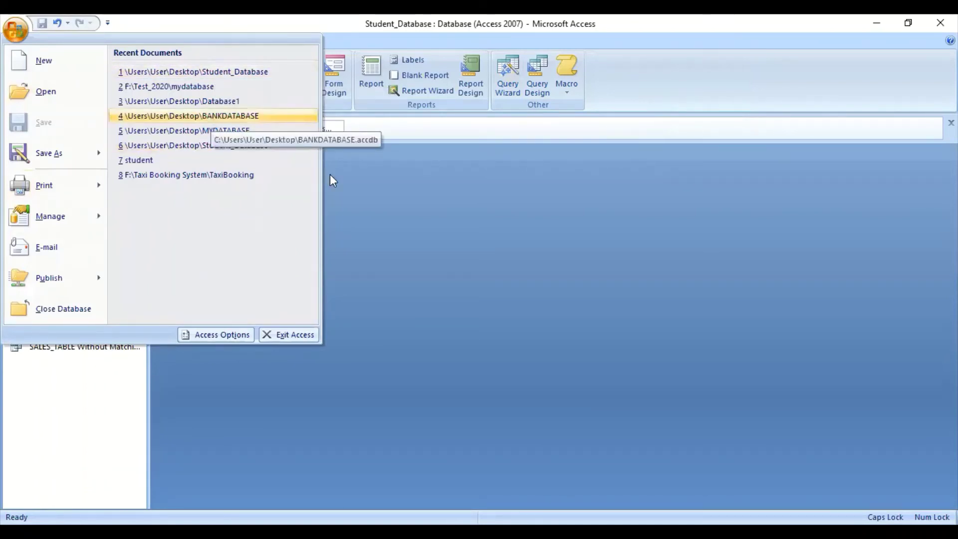
{"action": "key", "text": "5"}
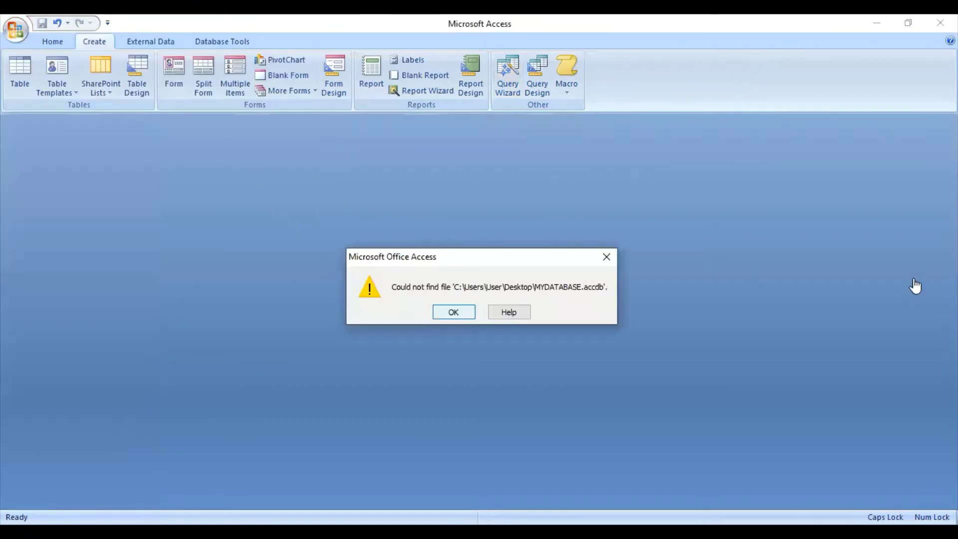
{"action": "key", "text": "Return"}
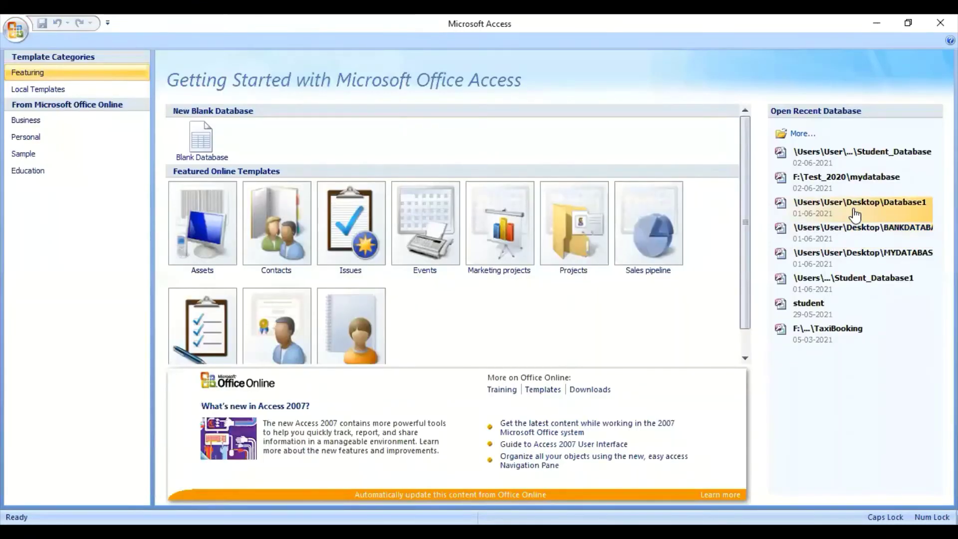
{"action": "left_click", "coordinate": [854, 182]}
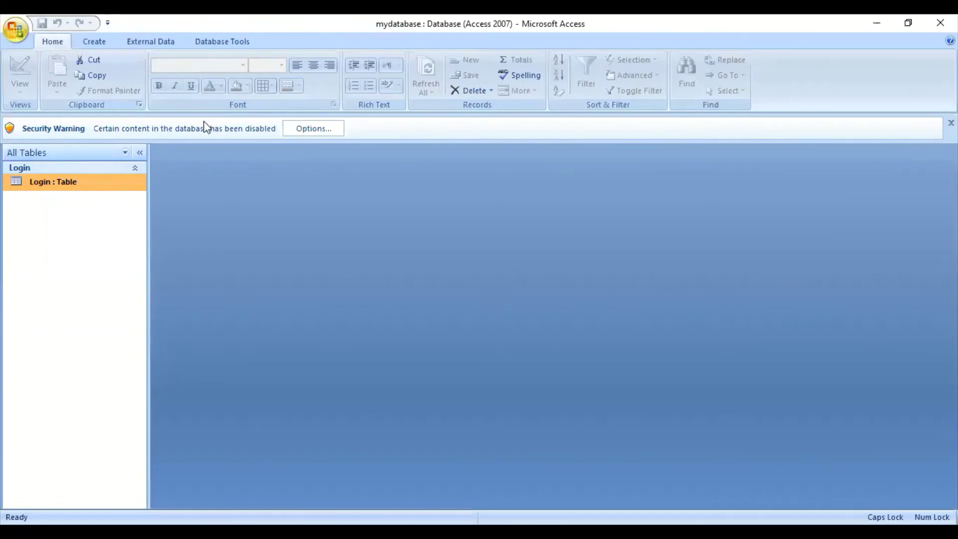
Step: Open the recent database Student_Database1 and show its Student table in Datasheet View
{"action": "key", "text": "alt+f"}
{"action": "left_click", "coordinate": [212, 151]}
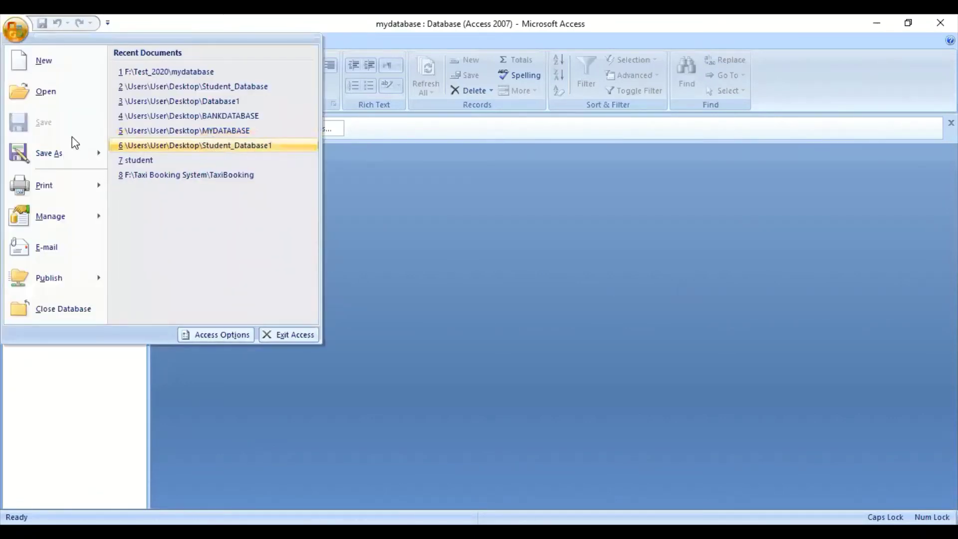
{"action": "double_click", "coordinate": [61, 182]}
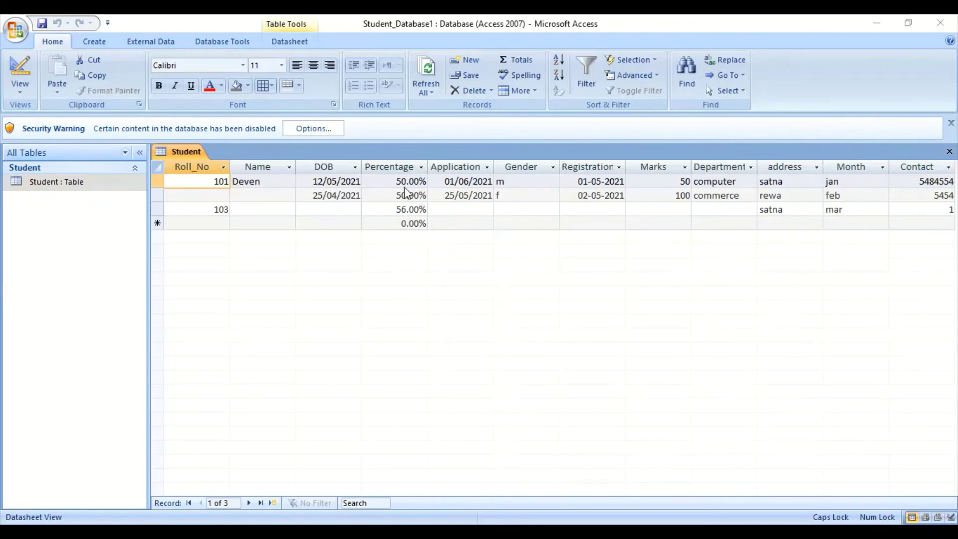
Step: Create a new query in Design View and add the Student table to it
{"action": "left_click", "coordinate": [97, 44]}
{"action": "left_click", "coordinate": [95, 42]}
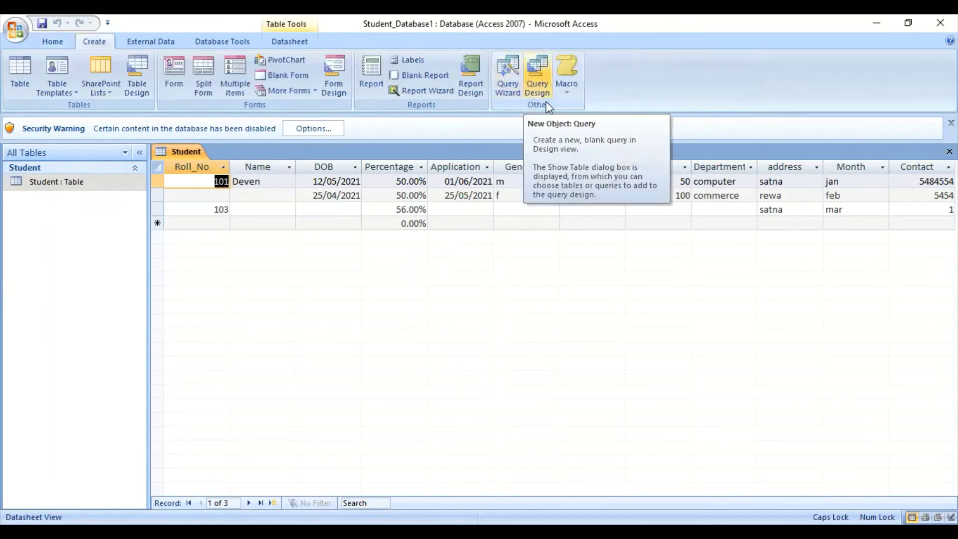
{"action": "left_click", "coordinate": [536, 85]}
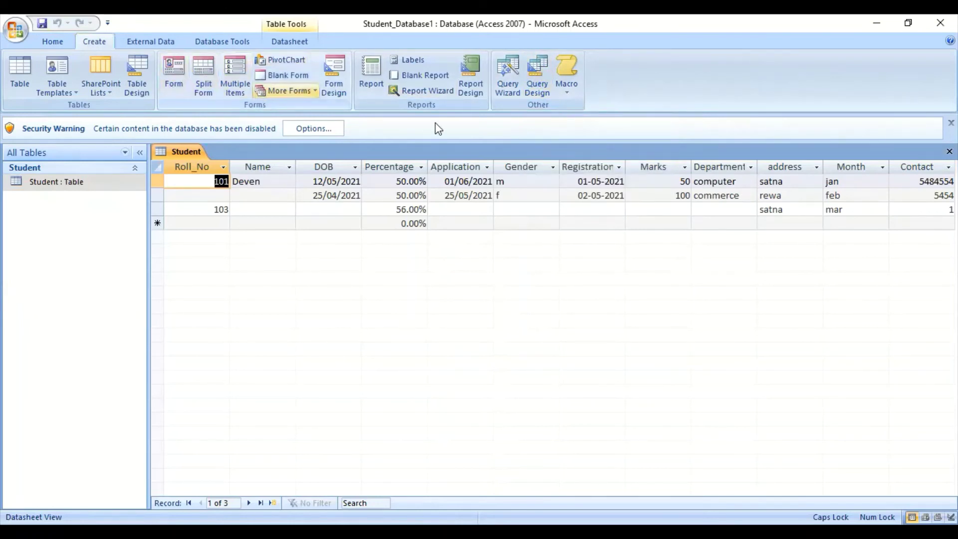
{"action": "left_click", "coordinate": [531, 76]}
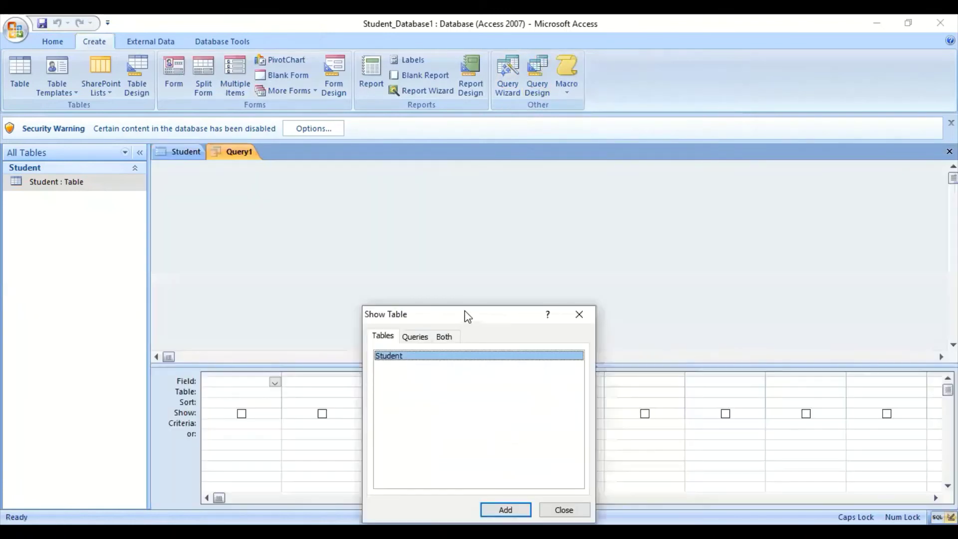
{"action": "left_click_drag", "start_coordinate": [467, 316], "coordinate": [496, 155]}
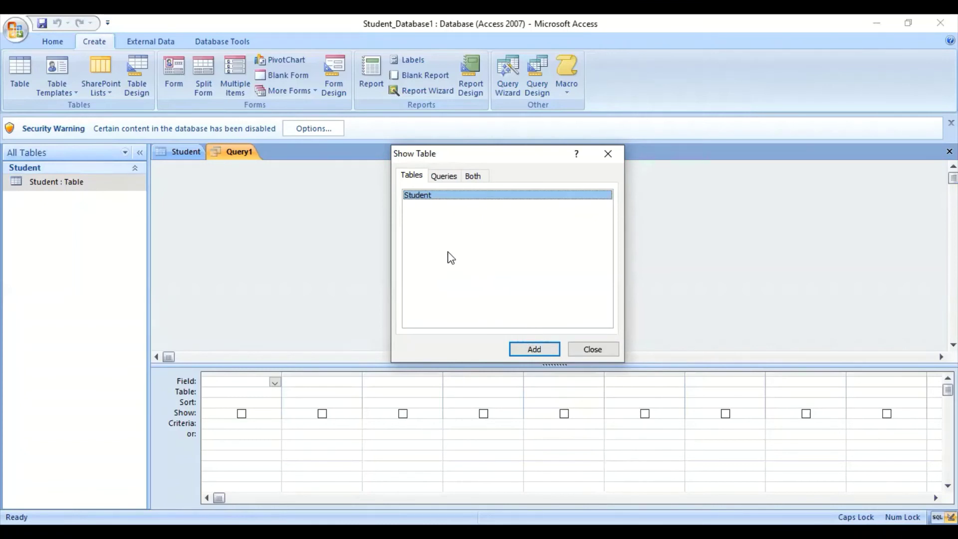
{"action": "left_click", "coordinate": [536, 350]}
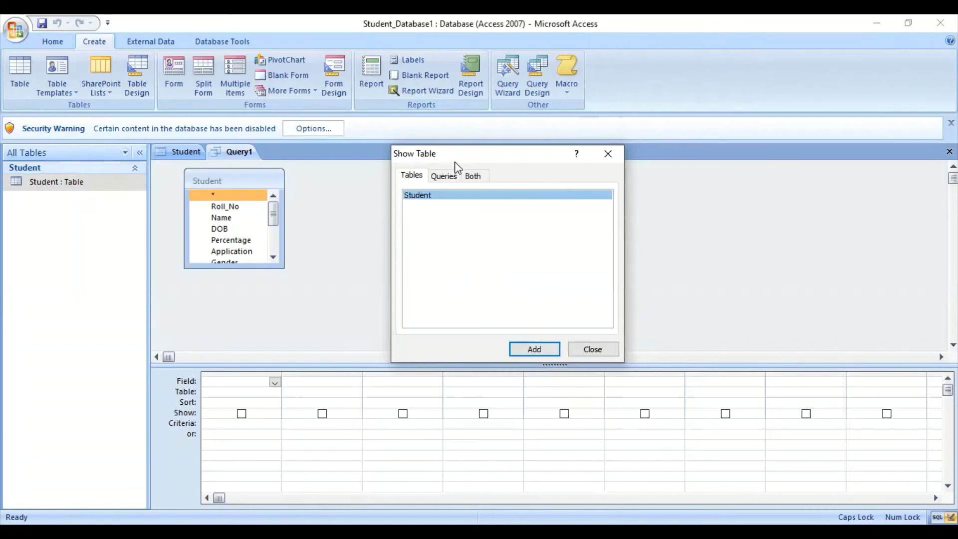
{"action": "left_click", "coordinate": [592, 351]}
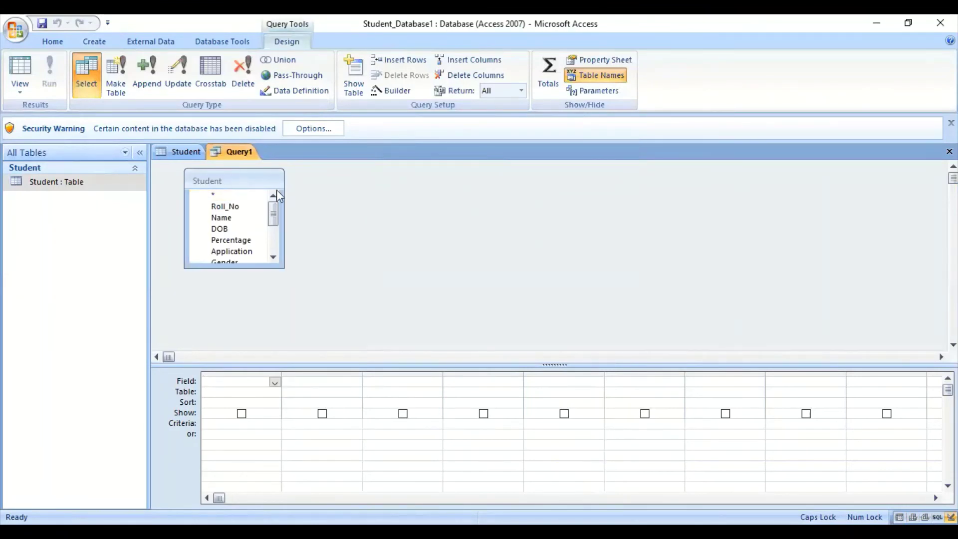
Step: Reposition the Student field list in the query design and enlarge it until every field from Roll_No to Contact fits
{"action": "left_click_drag", "start_coordinate": [237, 186], "coordinate": [281, 196]}
{"action": "left_click_drag", "start_coordinate": [317, 224], "coordinate": [318, 253]}
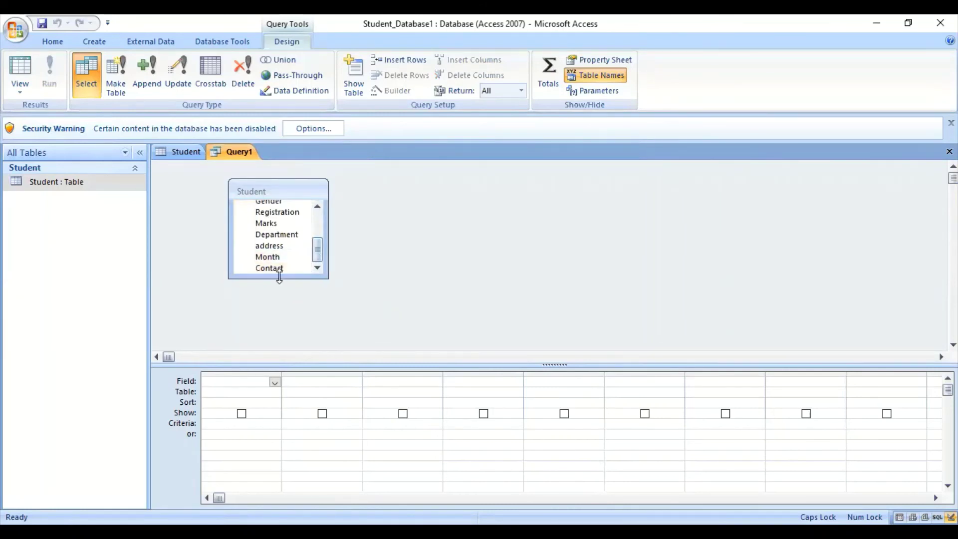
{"action": "left_click_drag", "start_coordinate": [279, 278], "coordinate": [279, 347]}
{"action": "left_click_drag", "start_coordinate": [276, 190], "coordinate": [282, 176]}
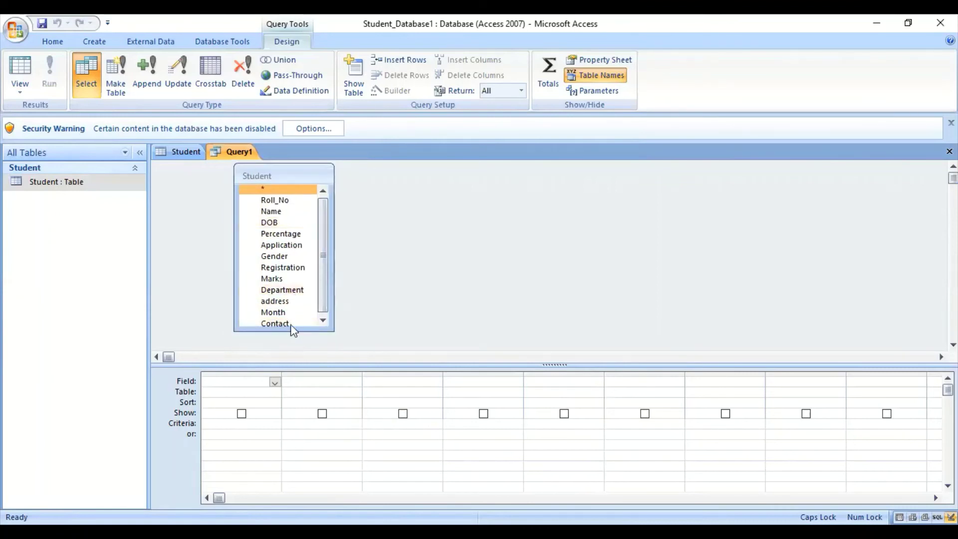
{"action": "left_click_drag", "start_coordinate": [293, 329], "coordinate": [293, 343]}
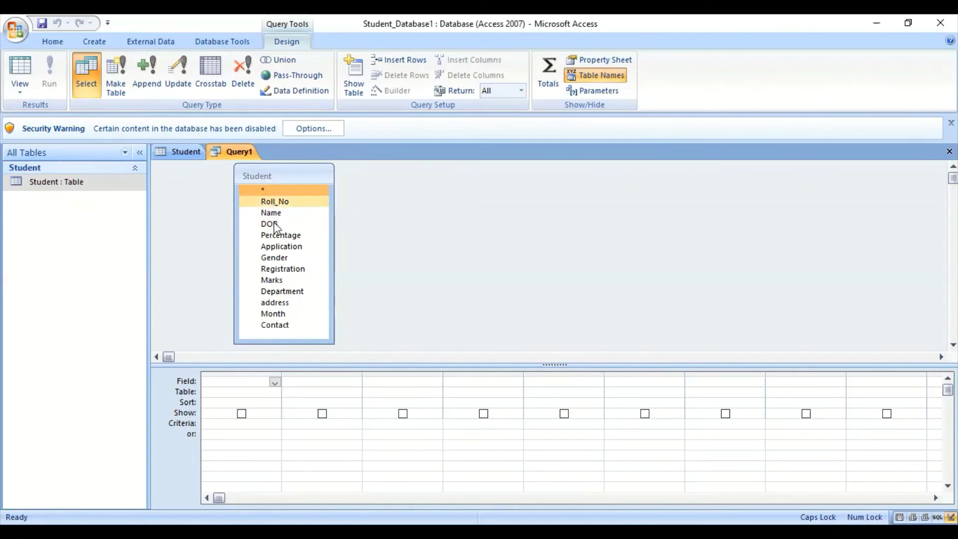
Step: Check the columns of the Student table and add its Roll_No and Name fields to the query
{"action": "left_click", "coordinate": [181, 151]}
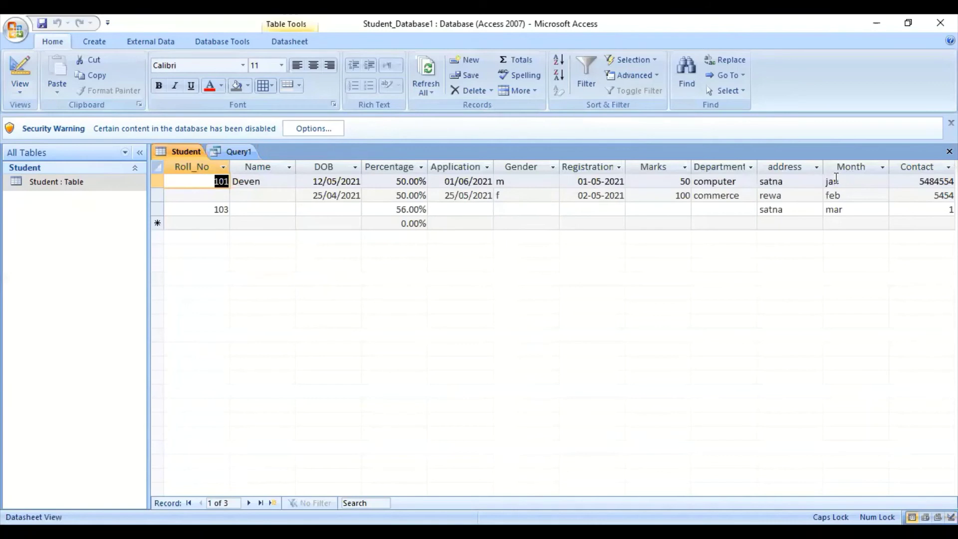
{"action": "left_click", "coordinate": [237, 153]}
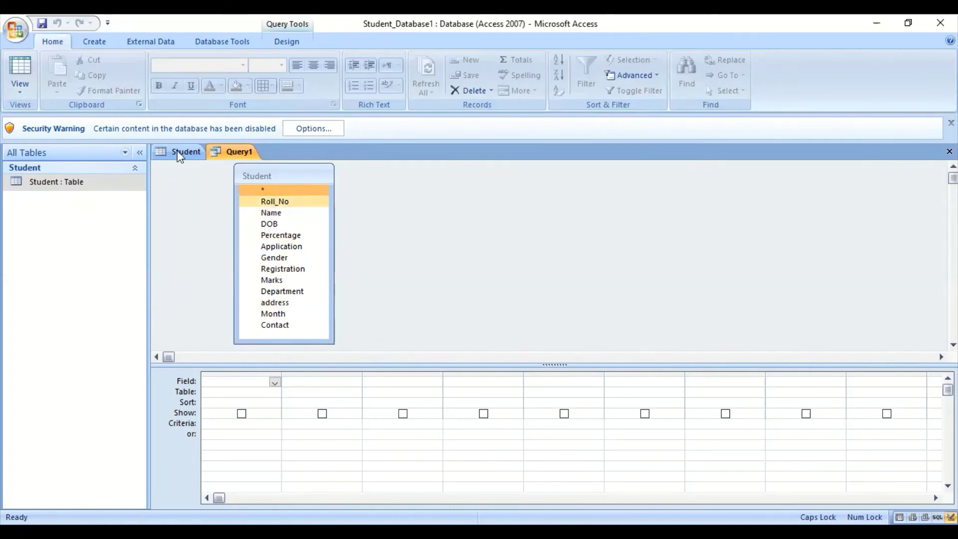
{"action": "double_click", "coordinate": [282, 202]}
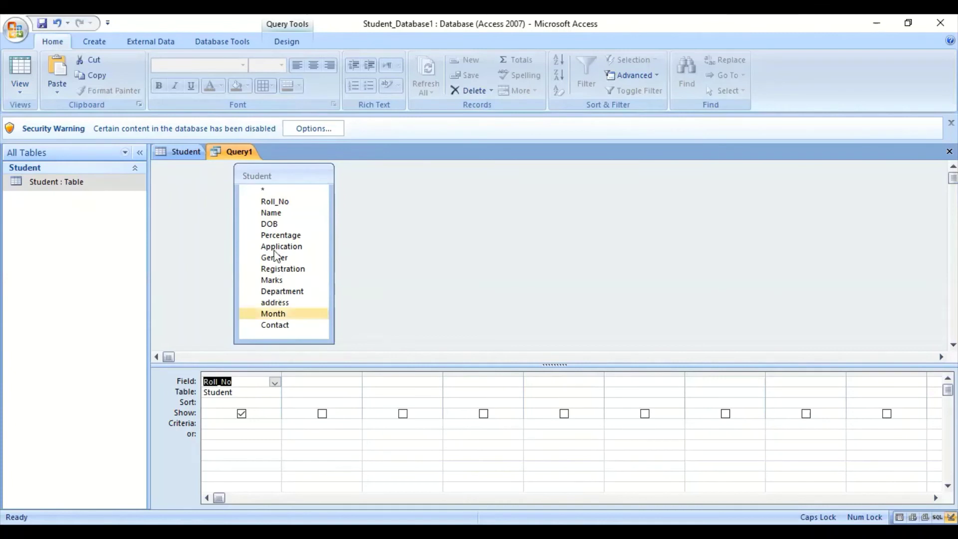
{"action": "double_click", "coordinate": [274, 215]}
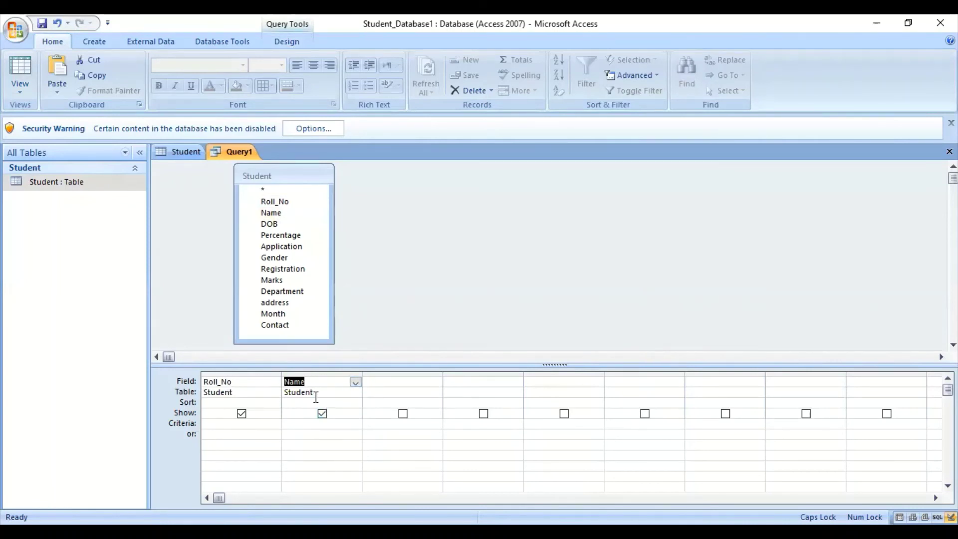
Step: Move the Student field list further into the design area, and open the Make Table settings and cancel them
{"action": "left_click", "coordinate": [289, 43]}
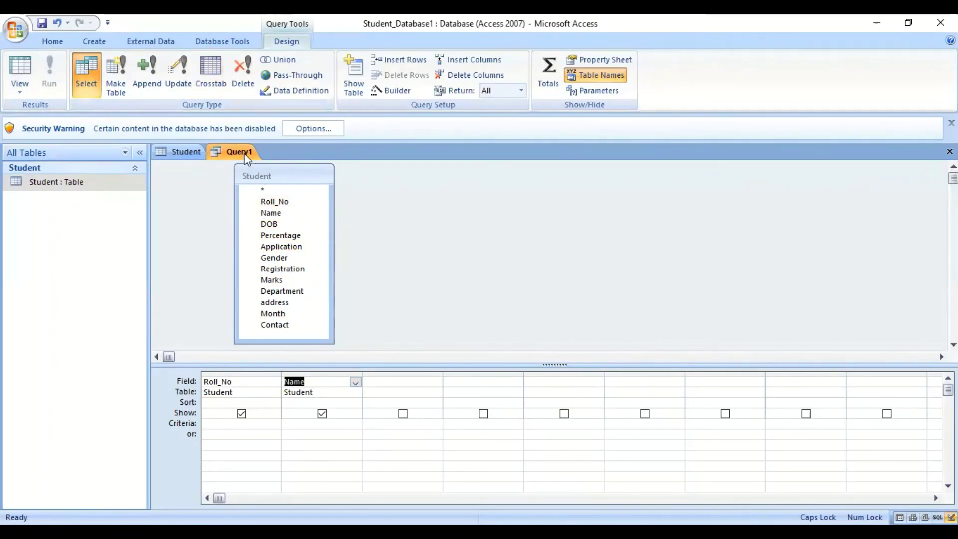
{"action": "left_click", "coordinate": [283, 180]}
{"action": "left_click_drag", "start_coordinate": [285, 175], "coordinate": [362, 183]}
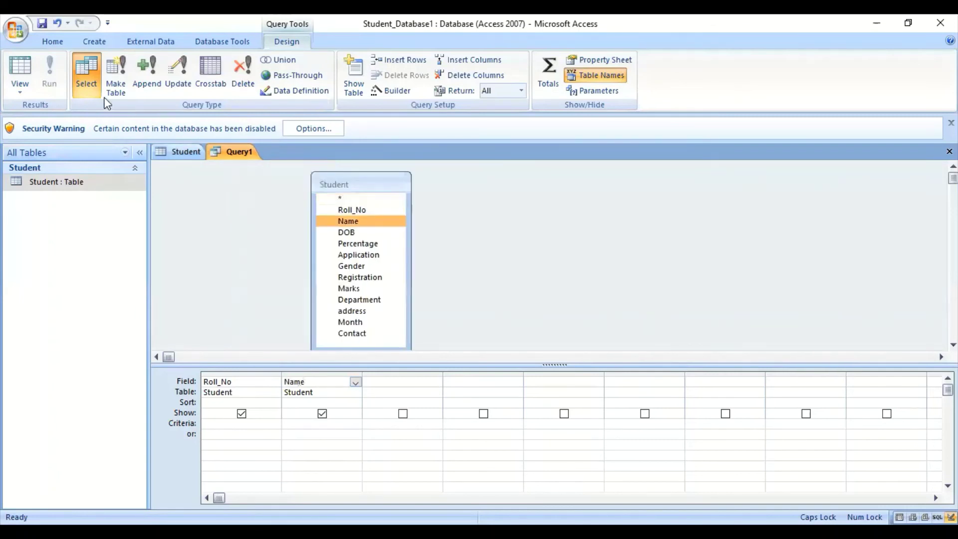
{"action": "left_click", "coordinate": [116, 75]}
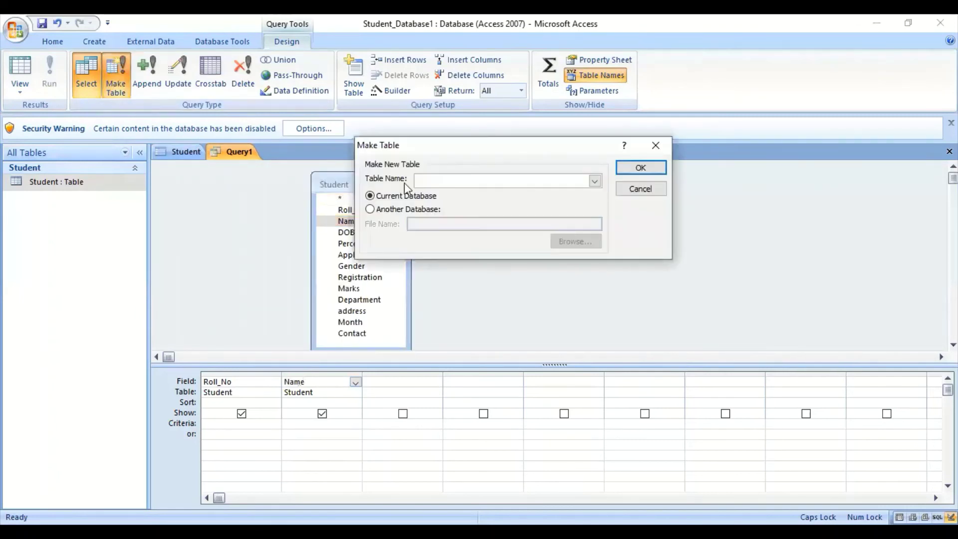
{"action": "left_click", "coordinate": [635, 188]}
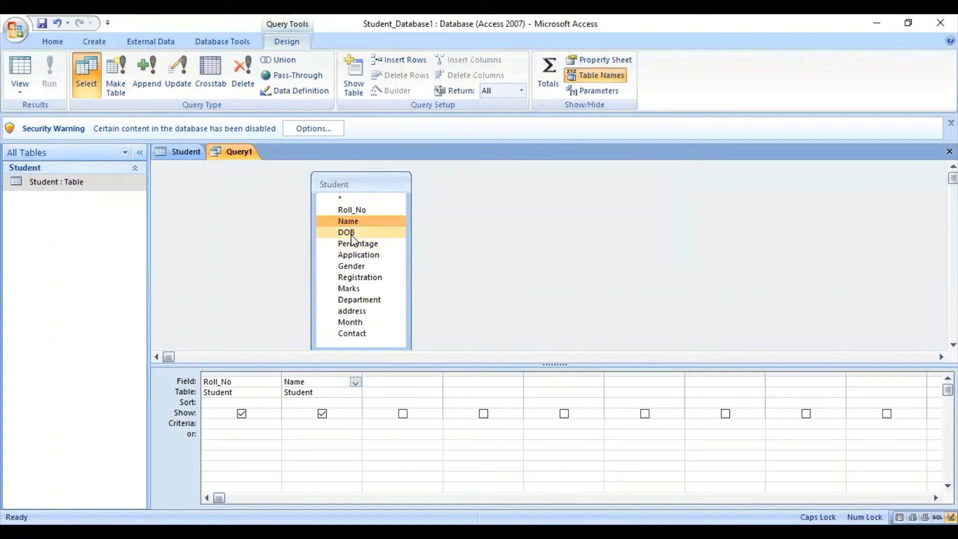
Step: Add the Registration and Month fields to the query, checking the field and table choices offered in the design grid
{"action": "double_click", "coordinate": [357, 279]}
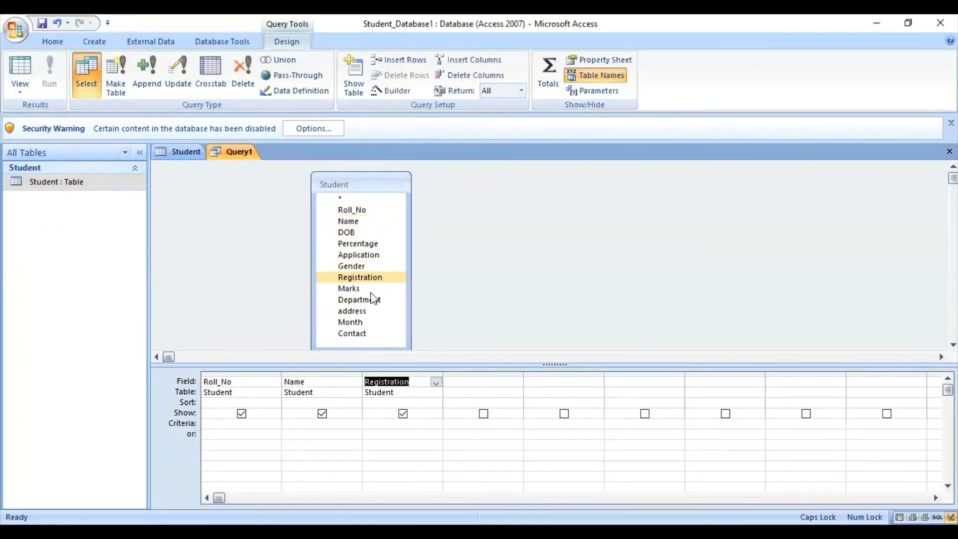
{"action": "left_click", "coordinate": [476, 381]}
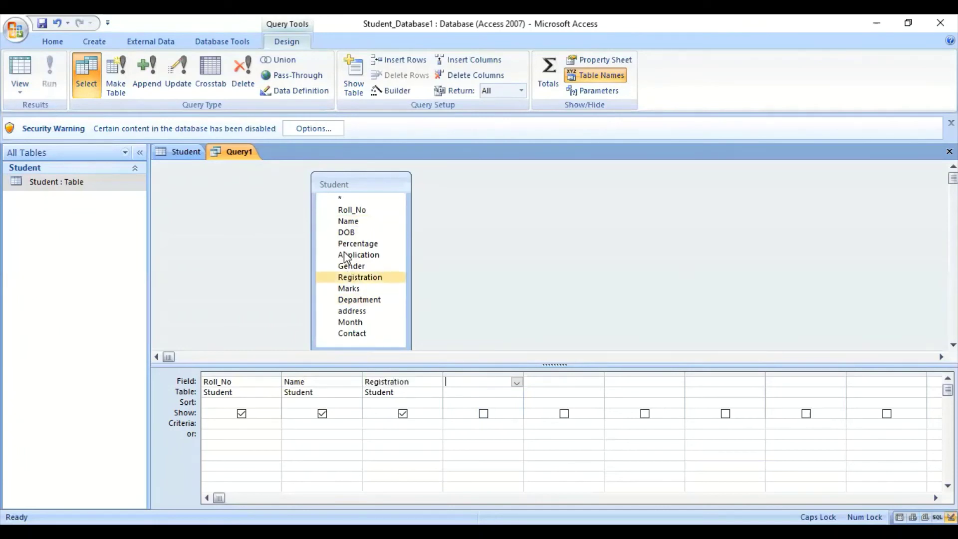
{"action": "left_click", "coordinate": [517, 394]}
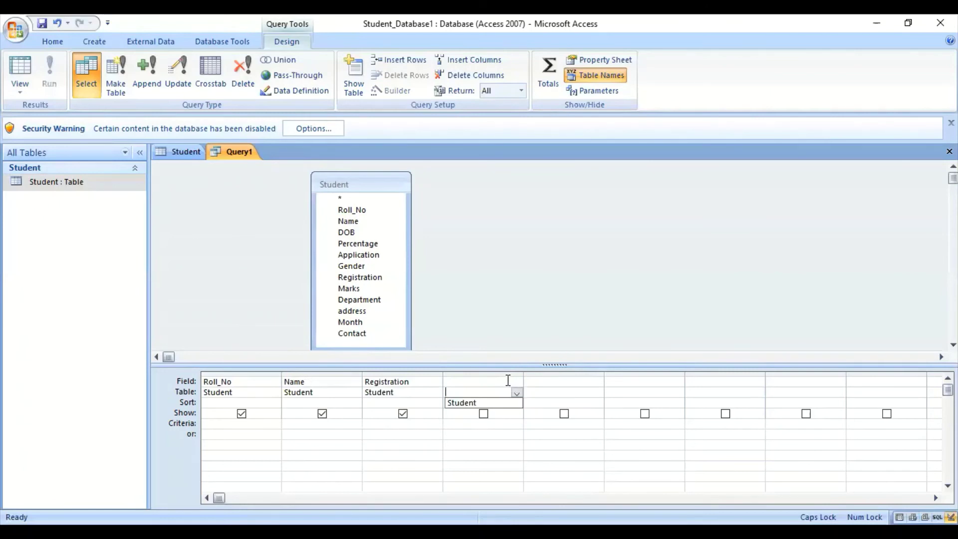
{"action": "left_click", "coordinate": [504, 383]}
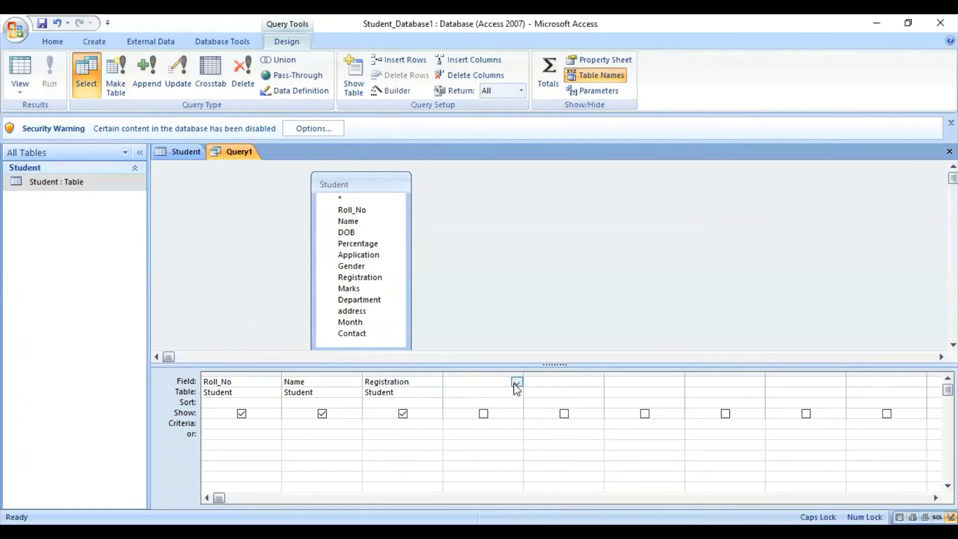
{"action": "left_click", "coordinate": [517, 382]}
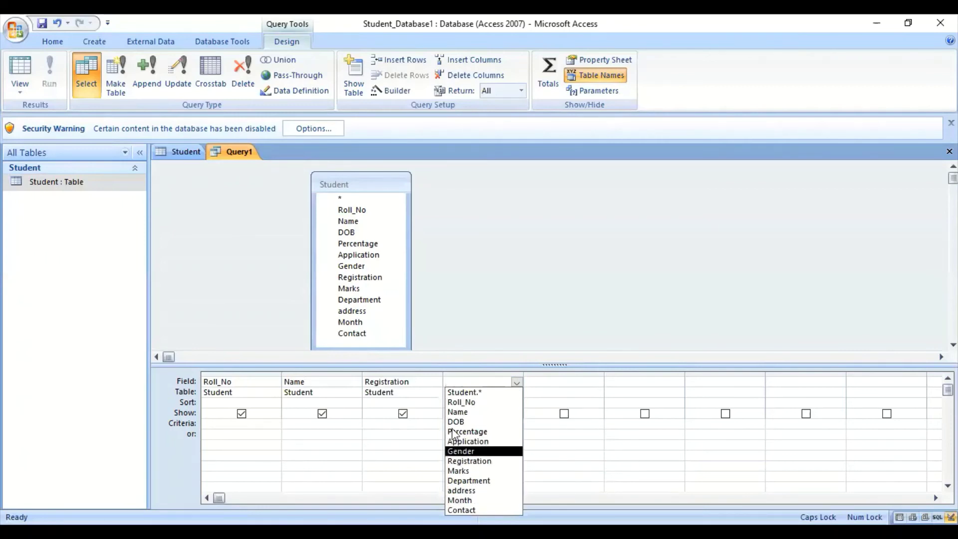
{"action": "left_click", "coordinate": [457, 292]}
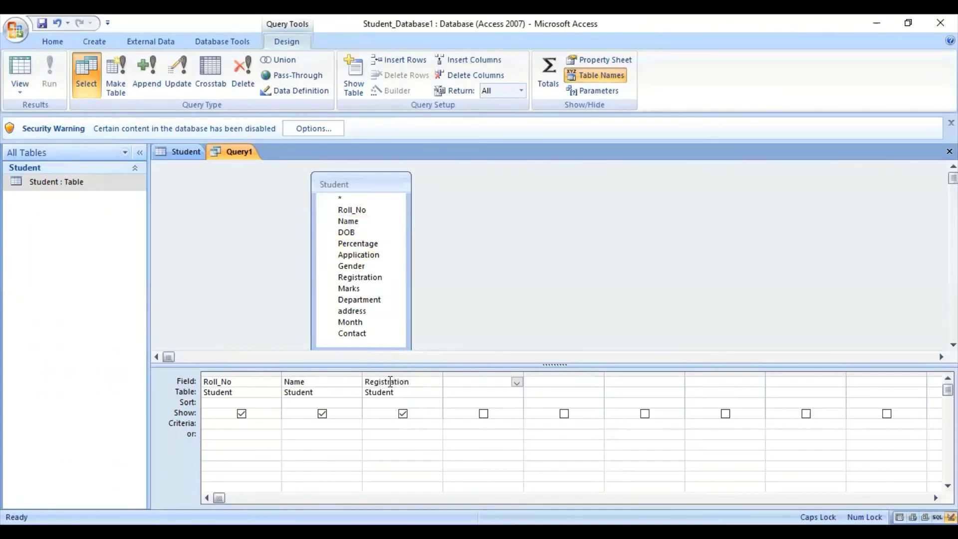
{"action": "left_click", "coordinate": [418, 383]}
{"action": "left_click", "coordinate": [436, 382]}
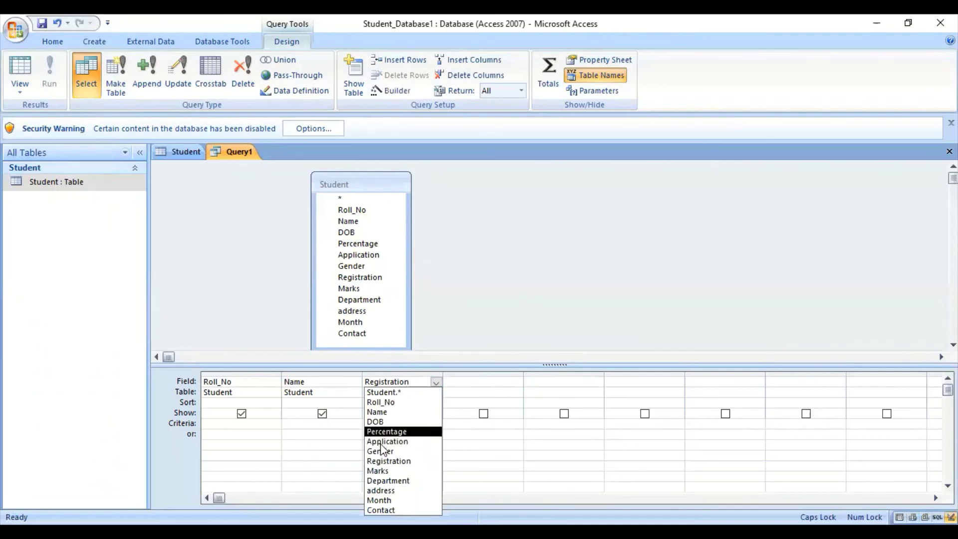
{"action": "left_click", "coordinate": [453, 284]}
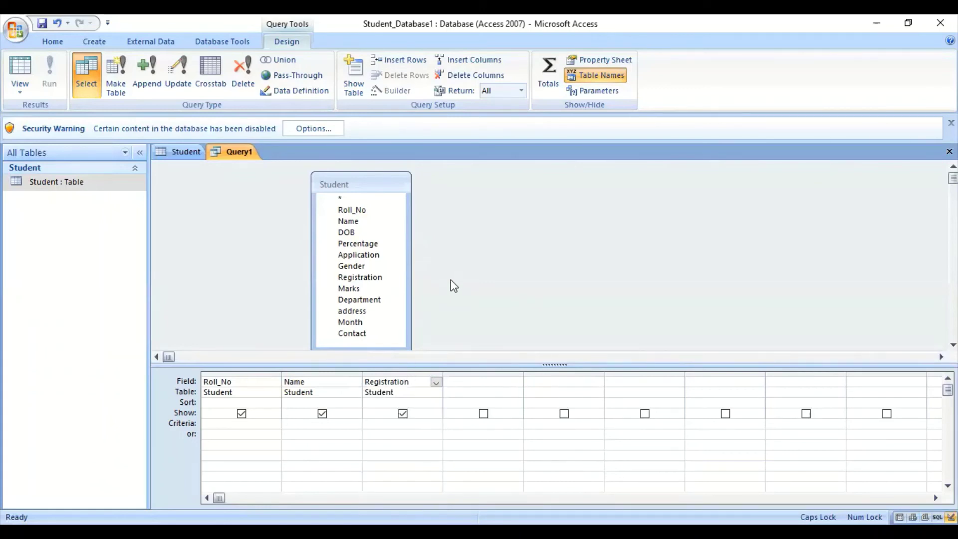
{"action": "left_click", "coordinate": [355, 322]}
{"action": "double_click", "coordinate": [355, 321]}
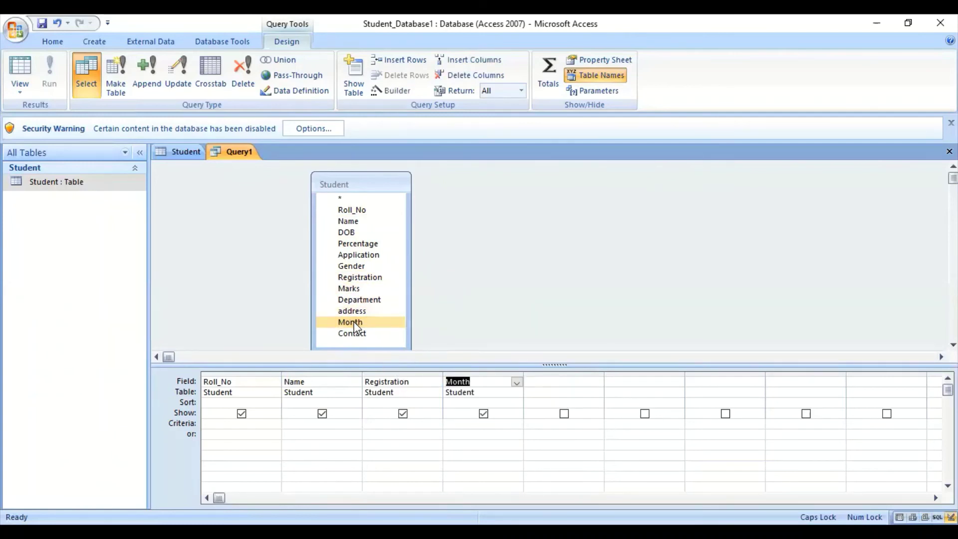
Step: Save the query under the name Query1
{"action": "left_click", "coordinate": [521, 307]}
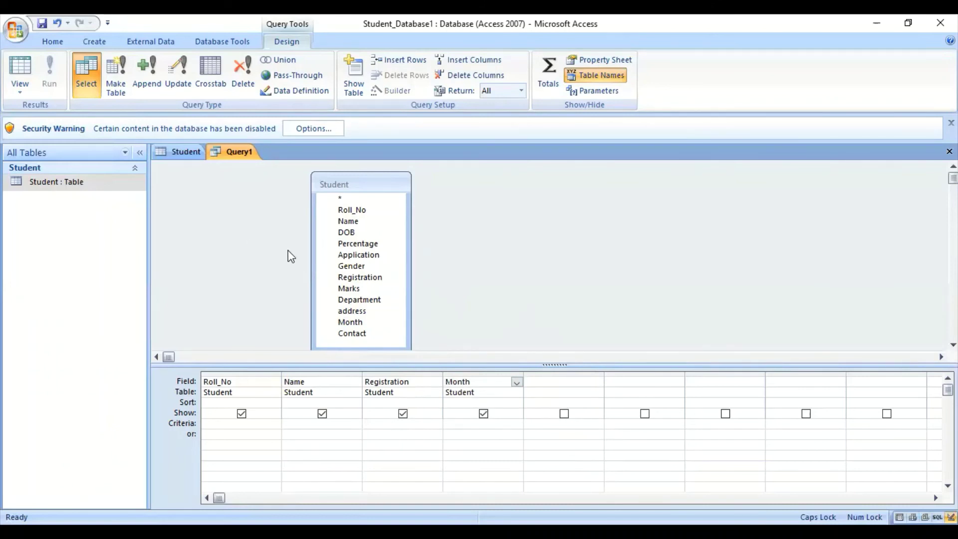
{"action": "right_click", "coordinate": [239, 157]}
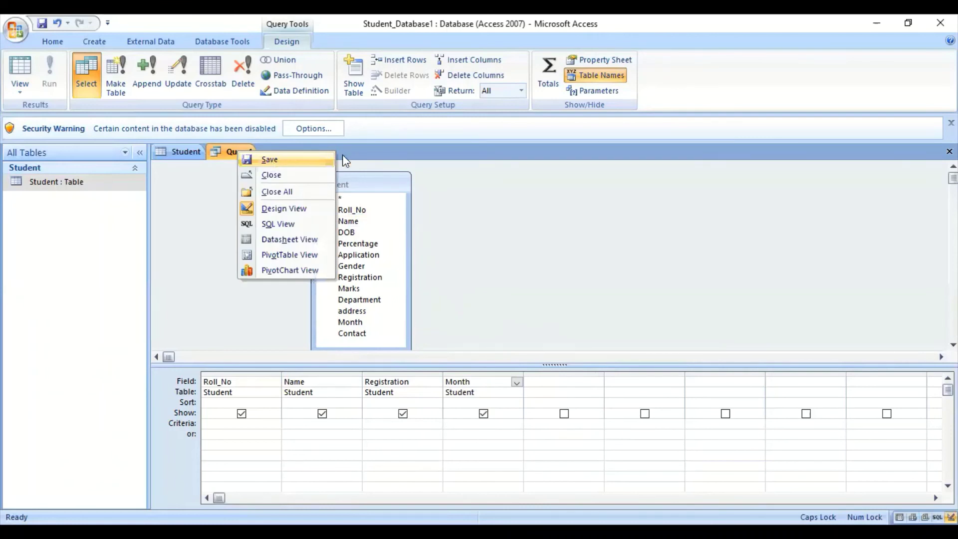
{"action": "key", "text": "Return"}
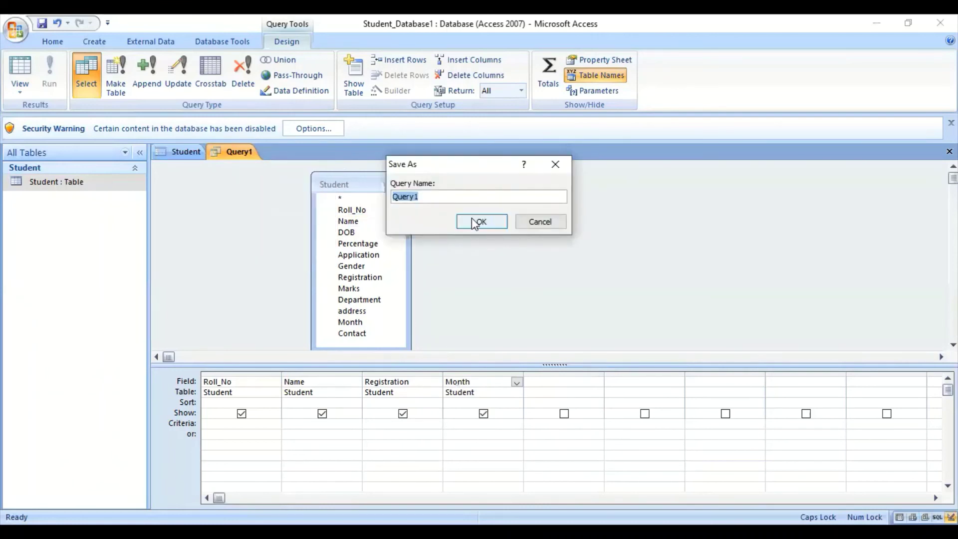
{"action": "left_click", "coordinate": [479, 224]}
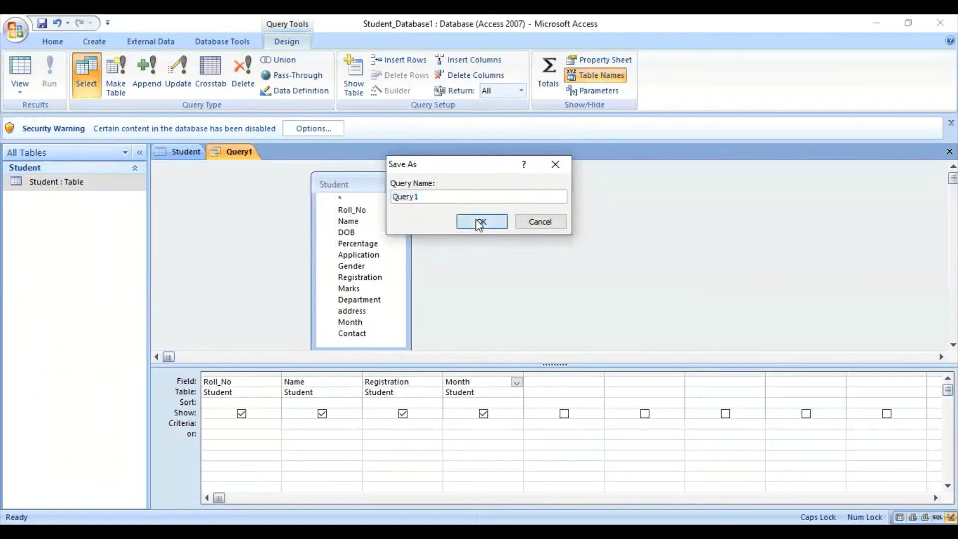
Step: Display Query1 in Datasheet View and compare its columns and records with the Student table
{"action": "right_click", "coordinate": [235, 152]}
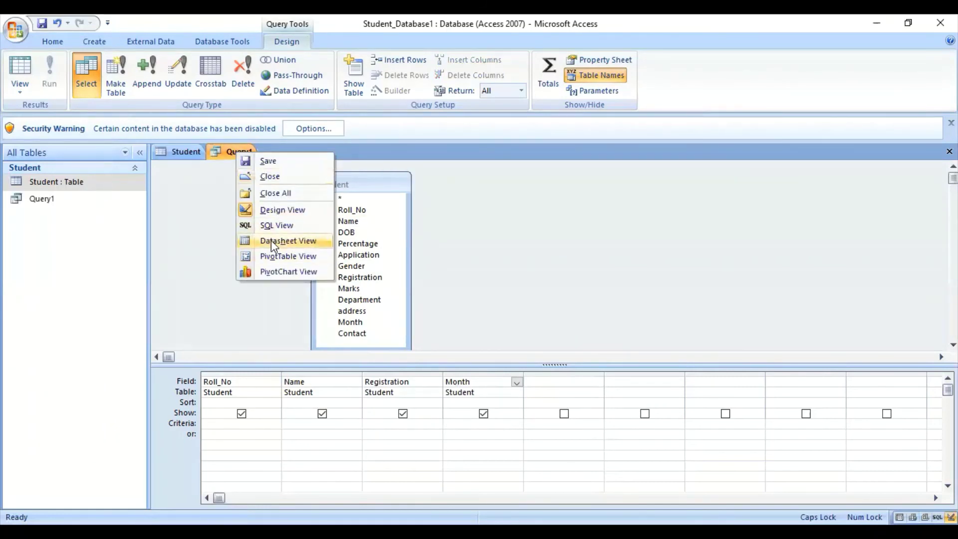
{"action": "left_click", "coordinate": [271, 241]}
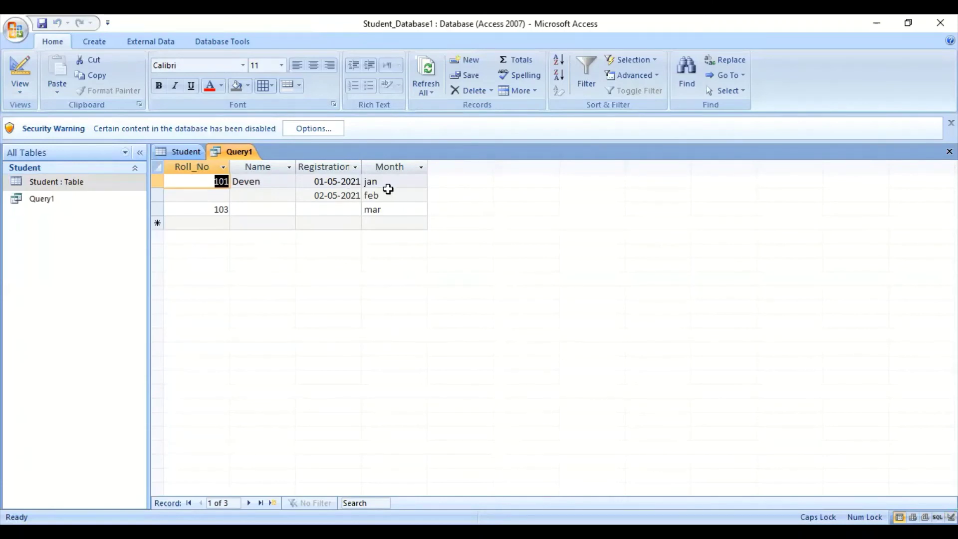
{"action": "left_click", "coordinate": [177, 151]}
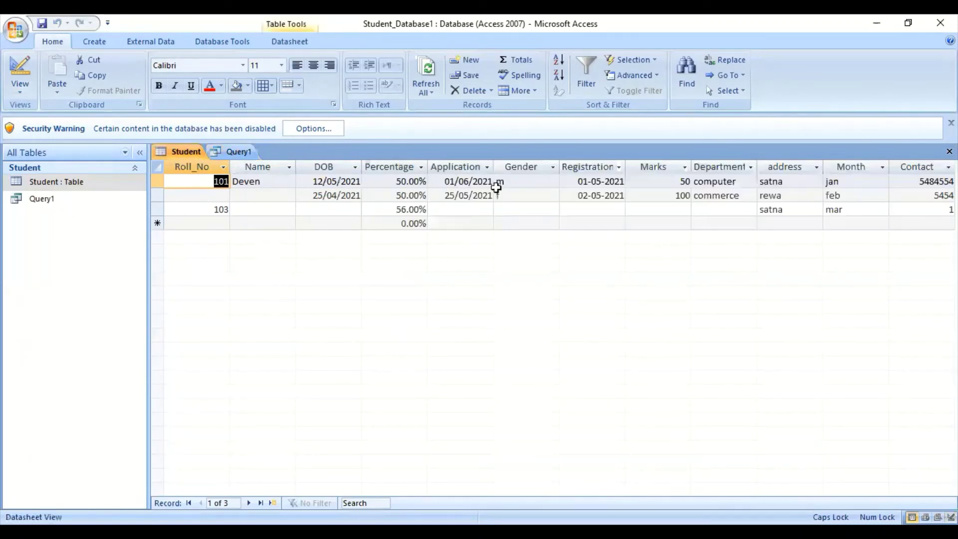
{"action": "left_click", "coordinate": [238, 151]}
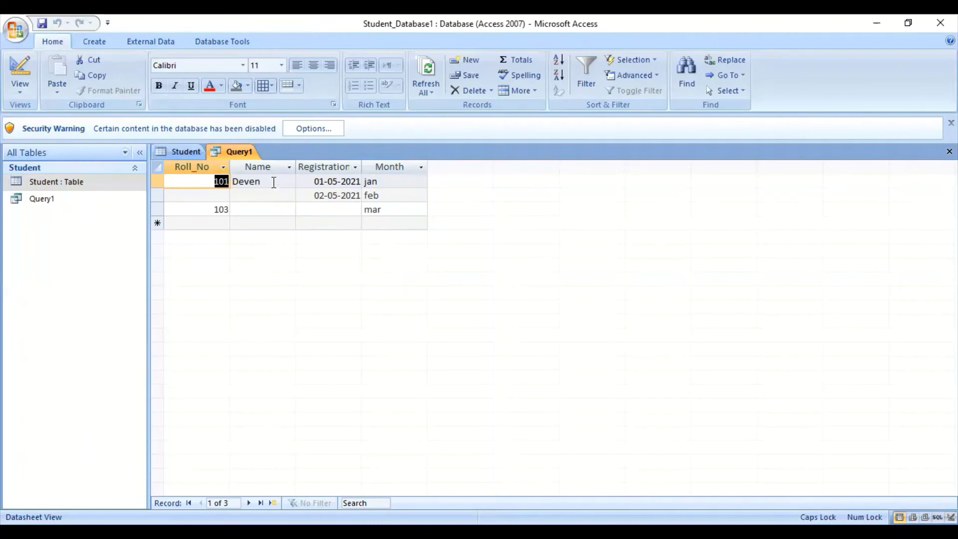
Step: In the design of Query1, replace the Month field with address and the Registration field with DOB
{"action": "right_click", "coordinate": [230, 153]}
{"action": "left_click", "coordinate": [264, 210]}
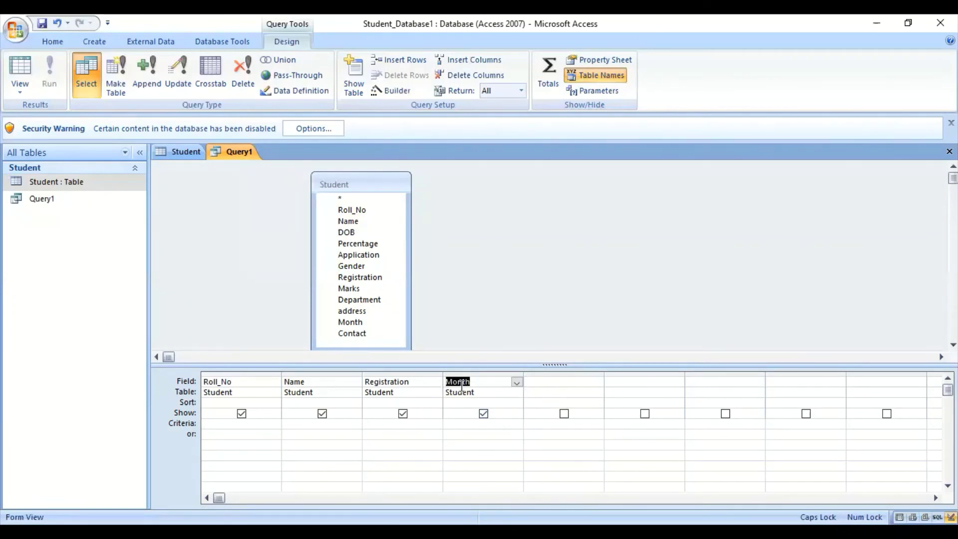
{"action": "left_click", "coordinate": [516, 382]}
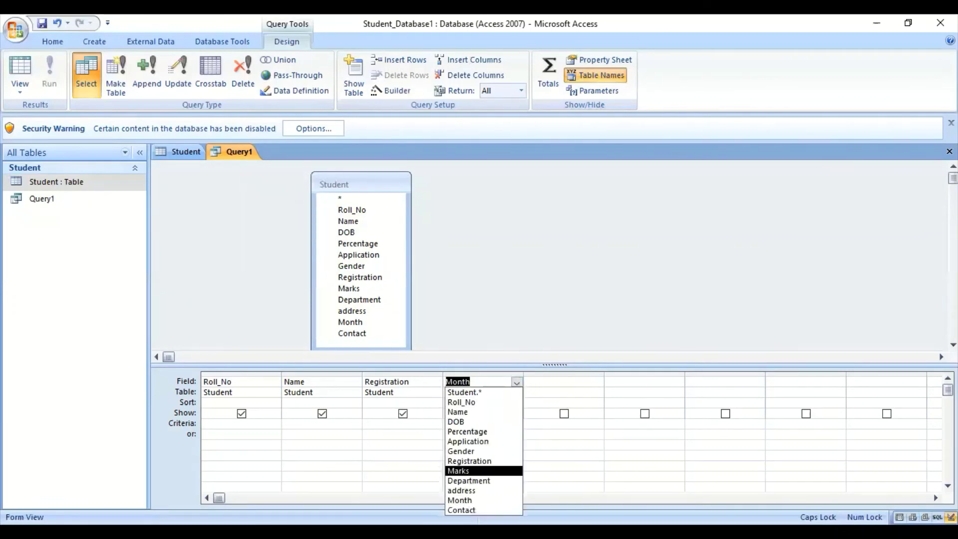
{"action": "left_click", "coordinate": [466, 491]}
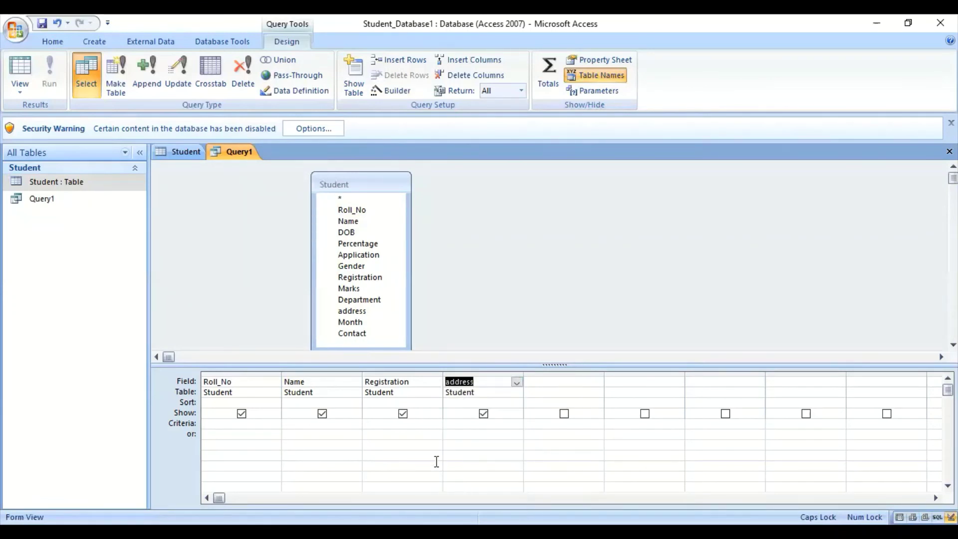
{"action": "left_click", "coordinate": [391, 380]}
{"action": "left_click", "coordinate": [436, 382]}
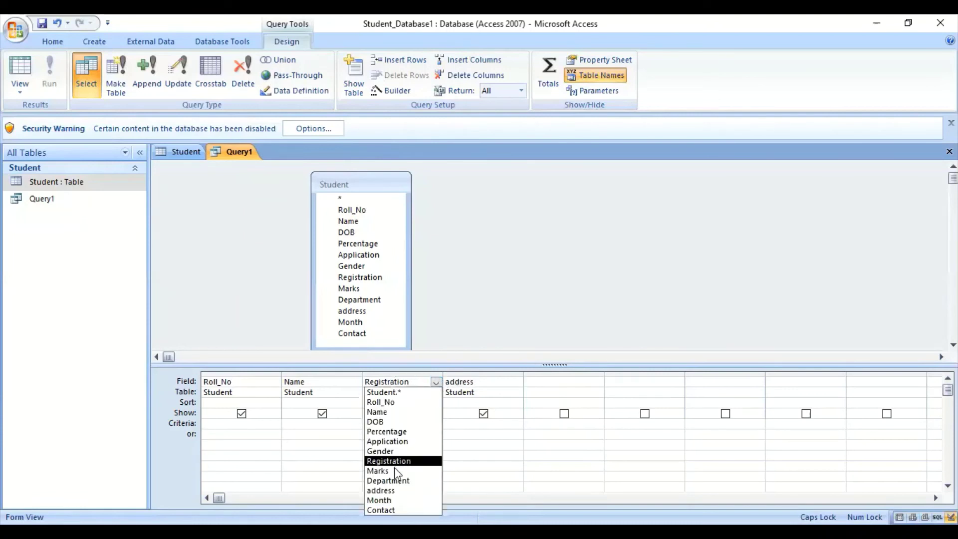
{"action": "left_click", "coordinate": [384, 421]}
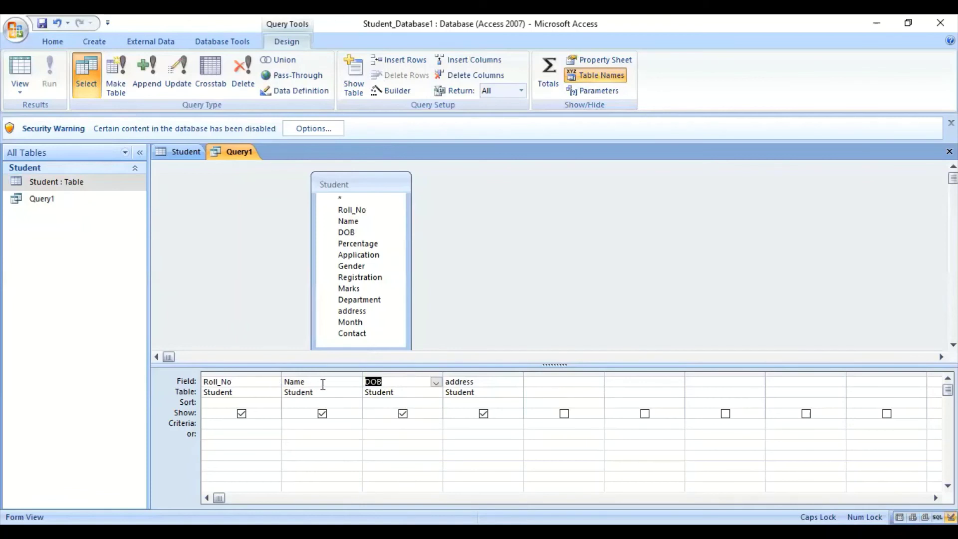
Step: Add the Contact field to Query1 after address and display the query's records in Datasheet View
{"action": "left_click", "coordinate": [548, 381]}
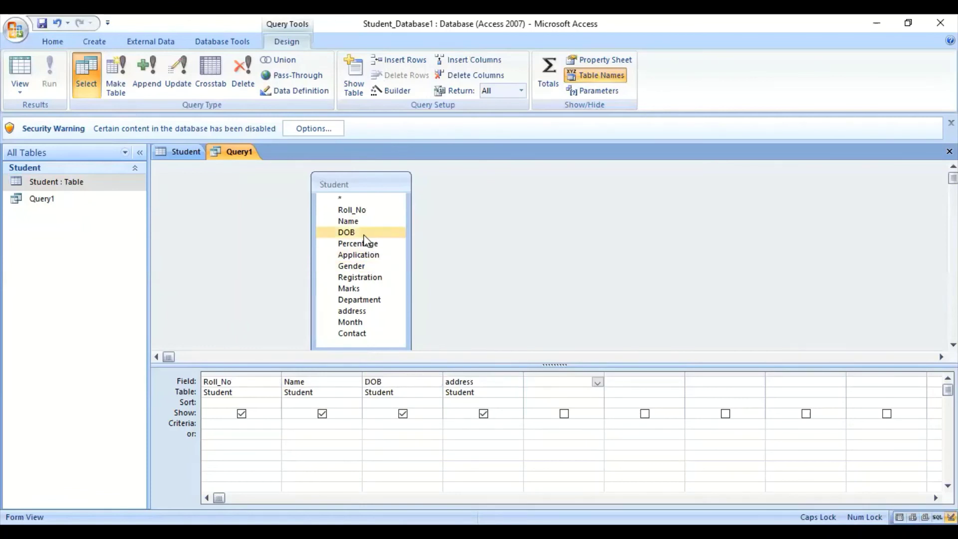
{"action": "double_click", "coordinate": [355, 334]}
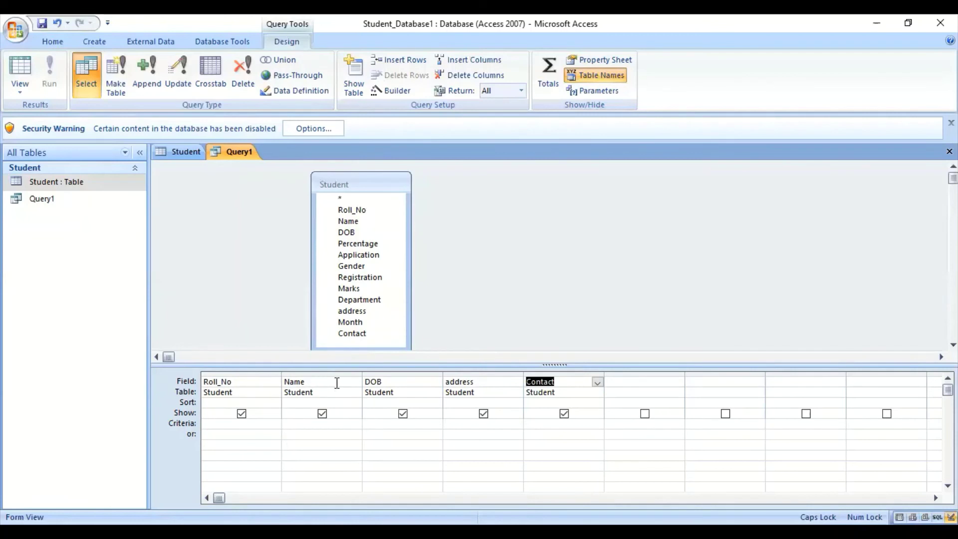
{"action": "right_click", "coordinate": [226, 152]}
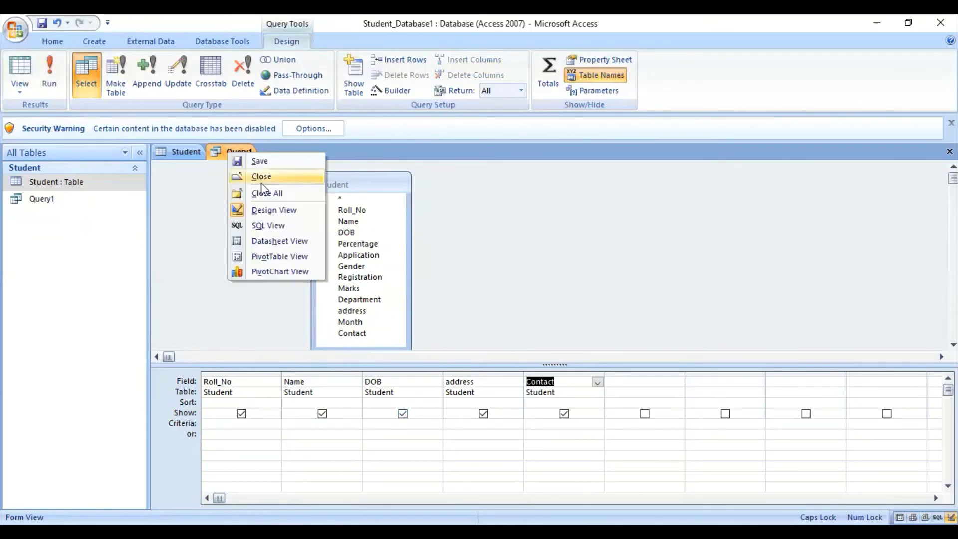
{"action": "left_click", "coordinate": [271, 242]}
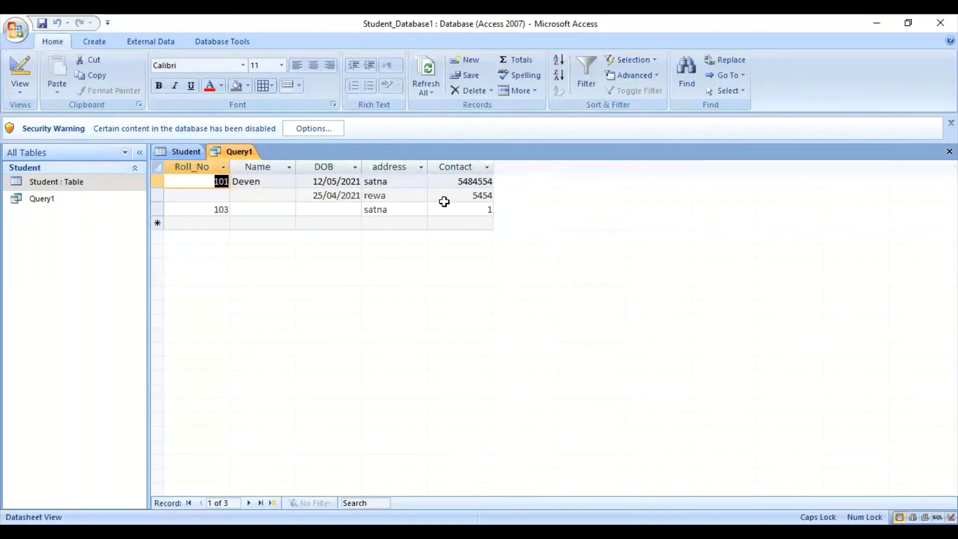
Step: Switch Query1 back to Design View
{"action": "right_click", "coordinate": [238, 155]}
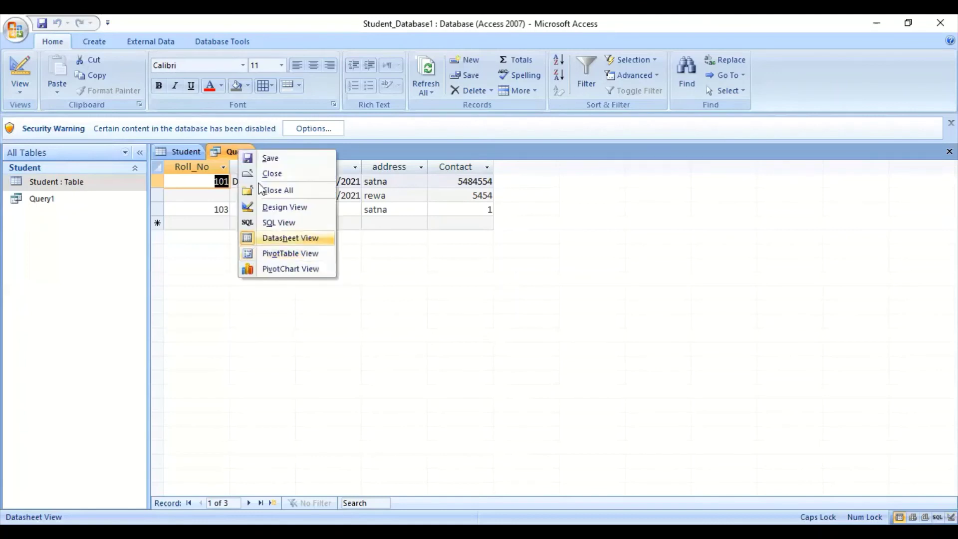
{"action": "left_click", "coordinate": [276, 206]}
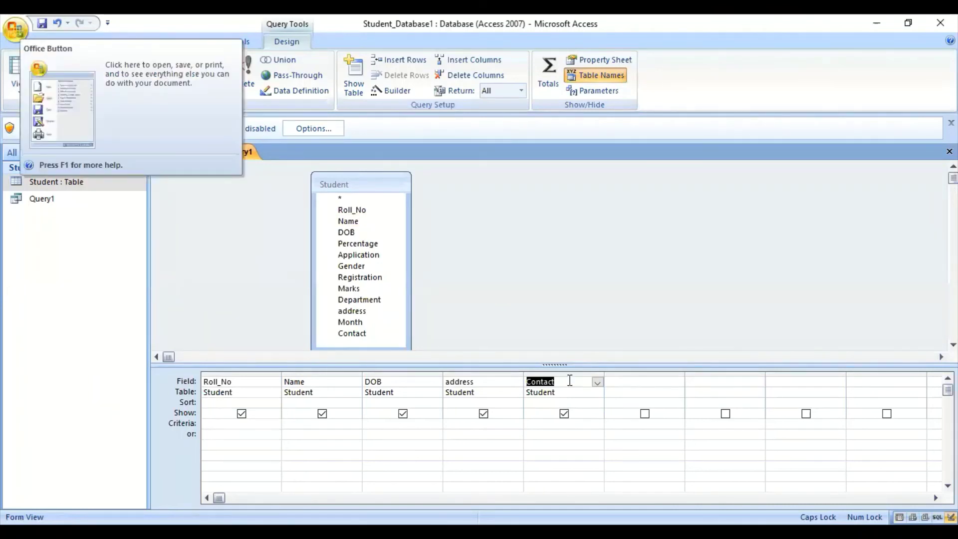
{"action": "left_click", "coordinate": [439, 269]}
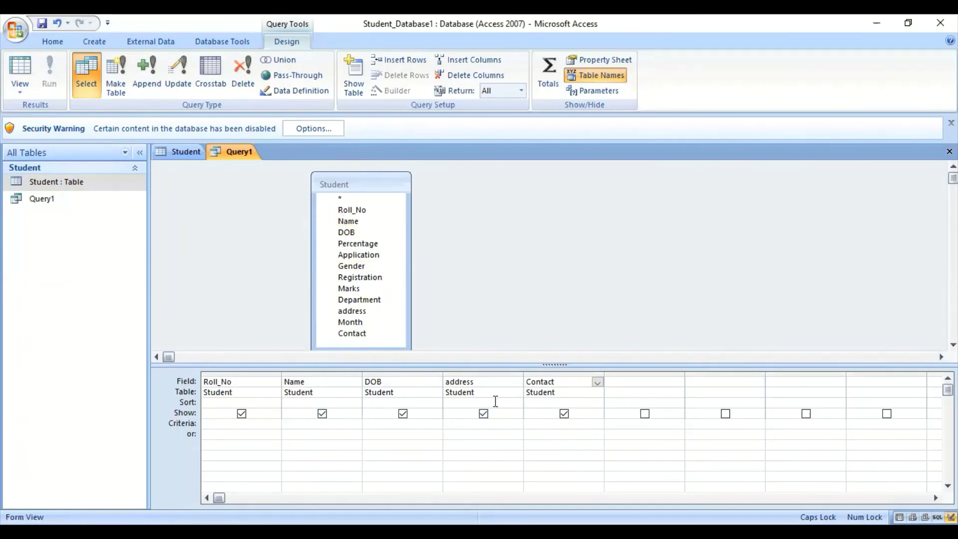
Step: Start a new record in the Student table with the address REWA and try to save it
{"action": "left_click", "coordinate": [186, 153]}
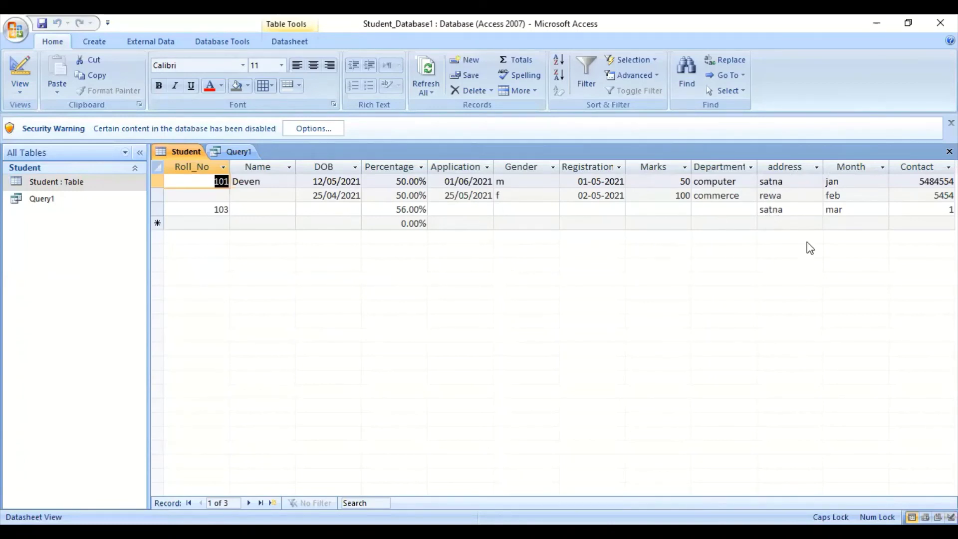
{"action": "left_click", "coordinate": [776, 222]}
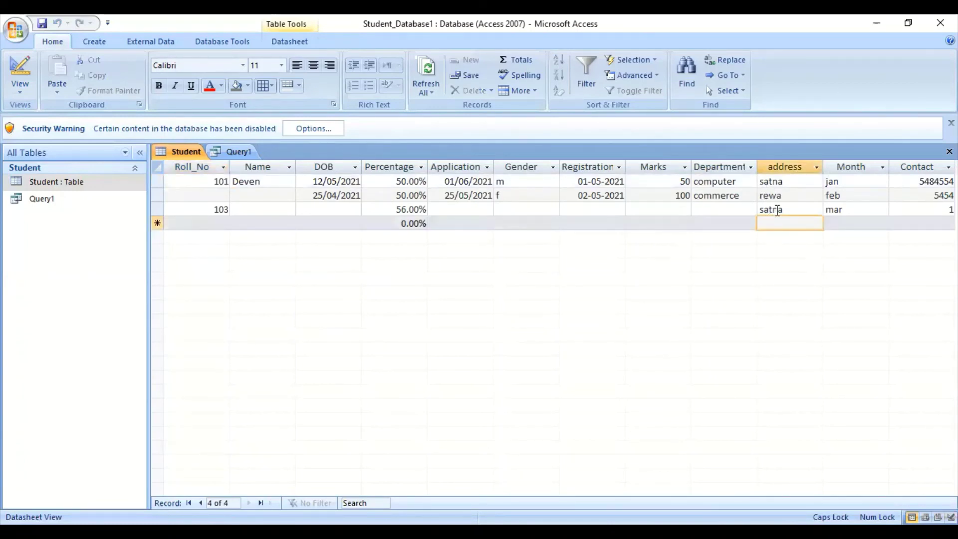
{"action": "type", "text": "REWA"}
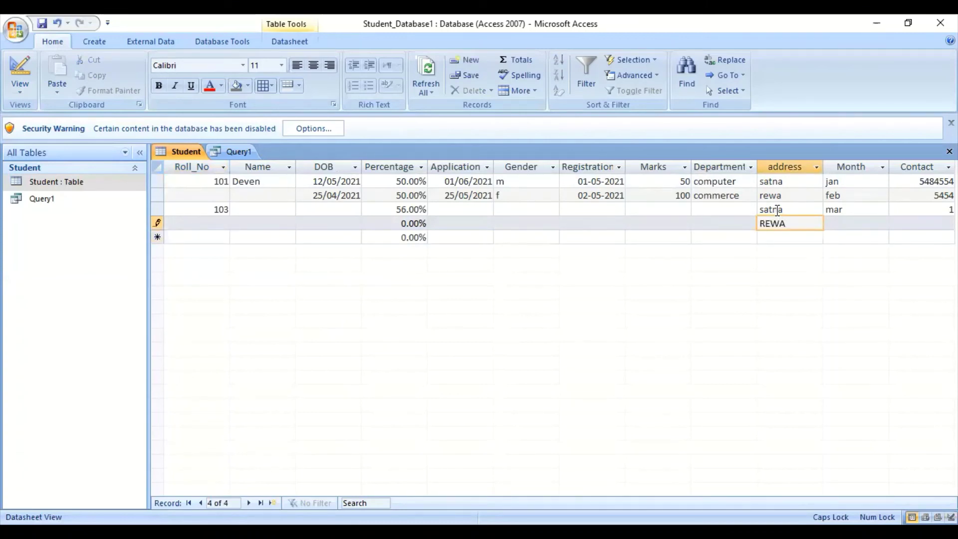
{"action": "key", "text": "Tab"}
{"action": "key", "text": "shift+Tab"}
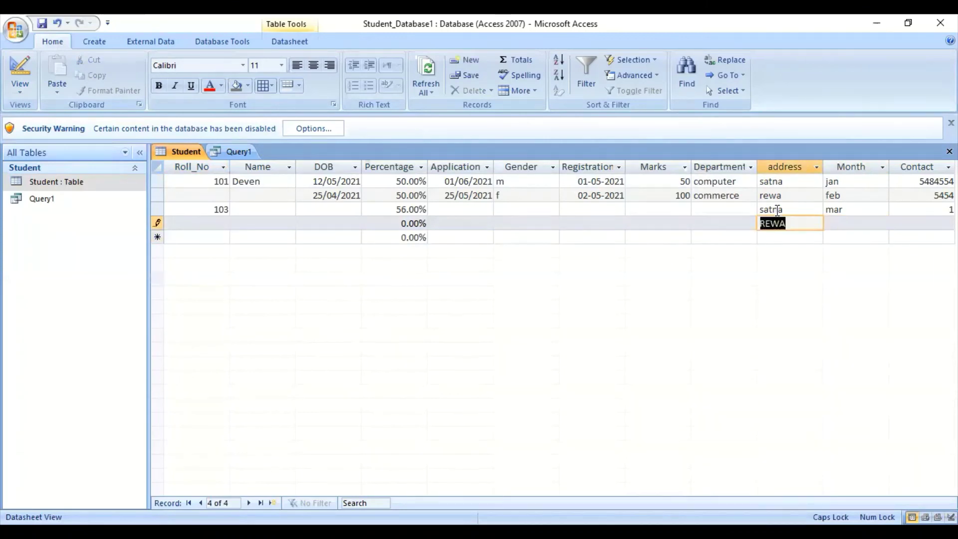
{"action": "left_click", "coordinate": [777, 208]}
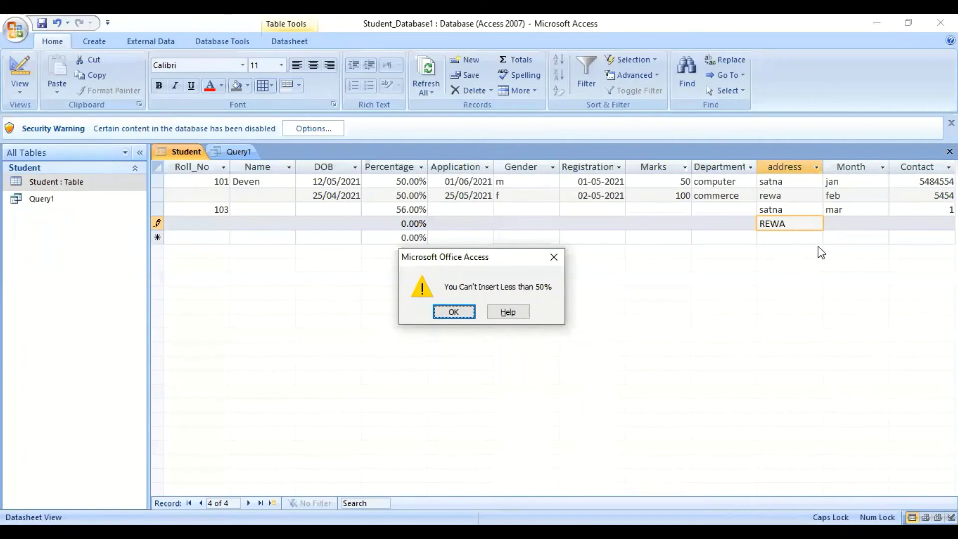
{"action": "left_click", "coordinate": [765, 233]}
{"action": "left_click", "coordinate": [444, 311]}
Step: Enter 56 as the Marks and fill in the contact number in the new REWA record
{"action": "left_click", "coordinate": [681, 220]}
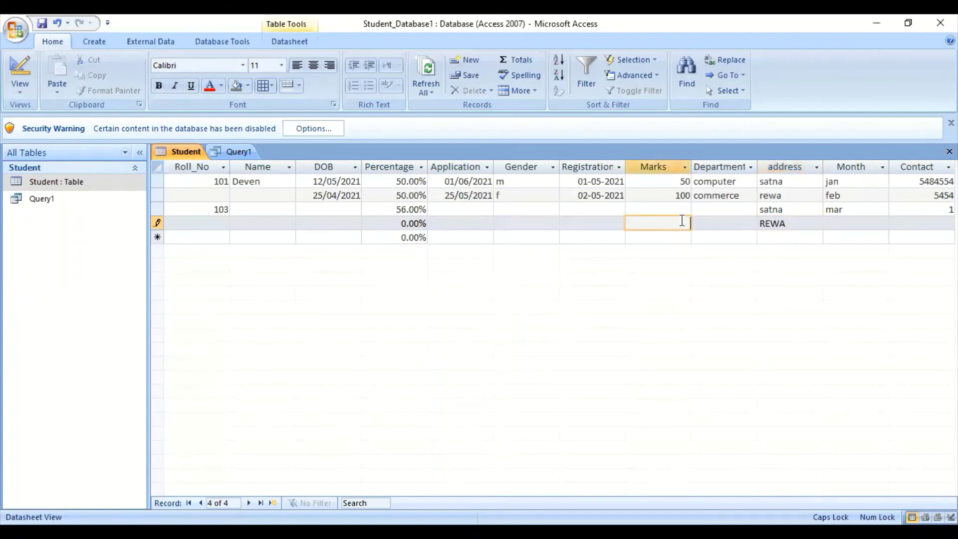
{"action": "key", "text": "Tab"}
{"action": "key", "text": "Tab"}
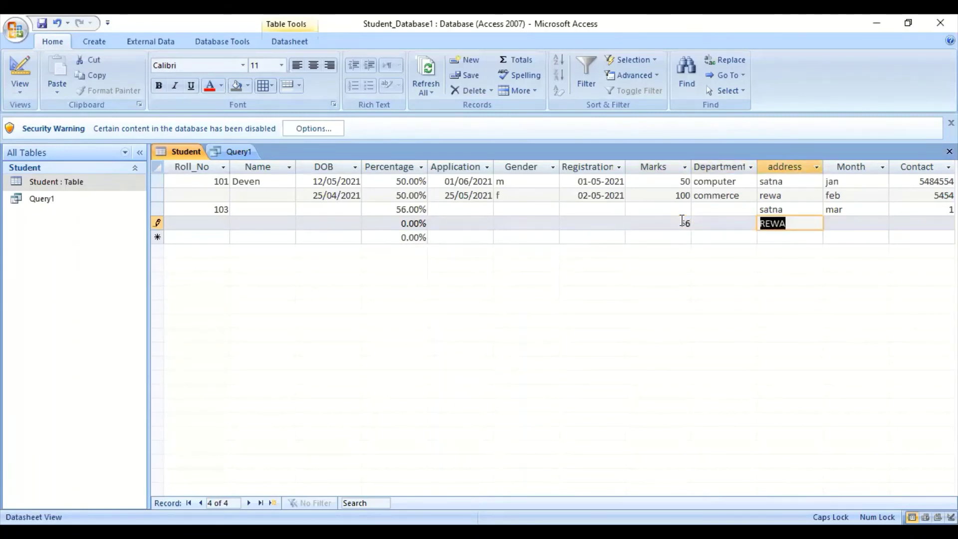
{"action": "key", "text": "Tab"}
{"action": "key", "text": "Tab"}
{"action": "key", "text": "Tab"}
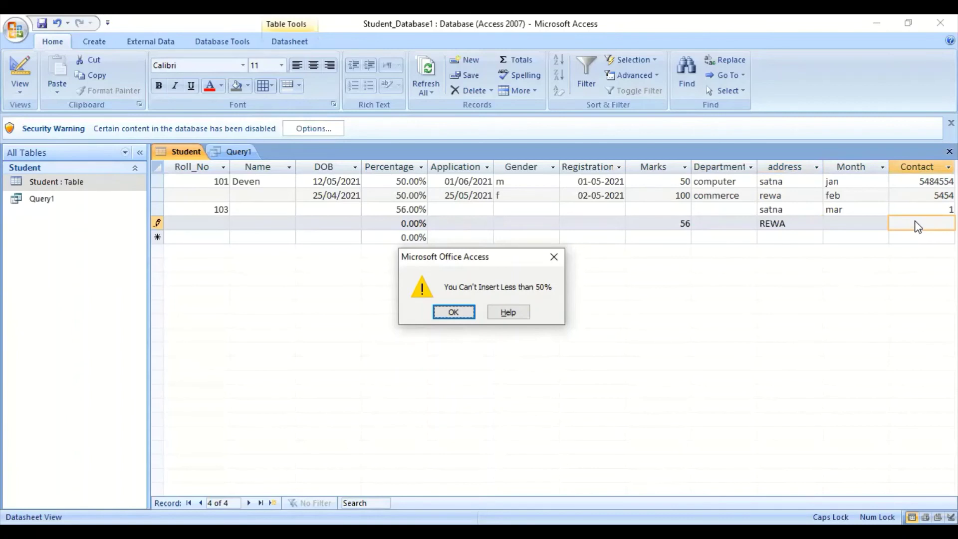
{"action": "left_click", "coordinate": [437, 317]}
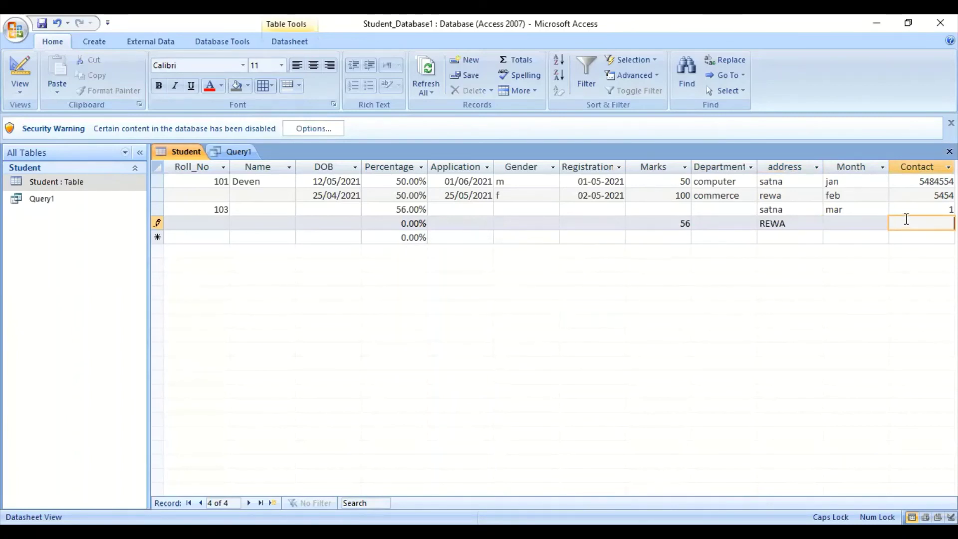
{"action": "type", "text": "545445"}
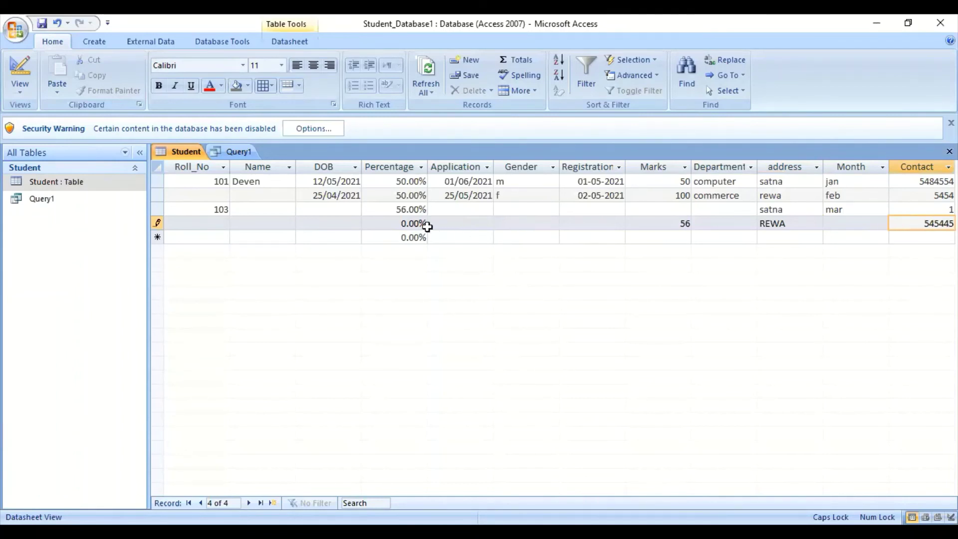
Step: Set the Percentage of the REWA record to 56% and save the record
{"action": "left_click", "coordinate": [398, 219]}
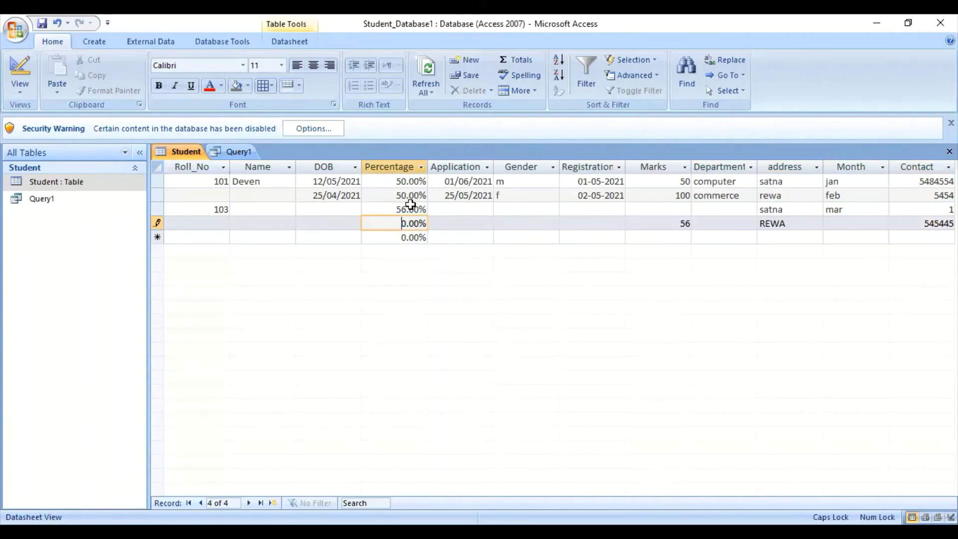
{"action": "type", "text": "56"}
{"action": "key", "text": "Down"}
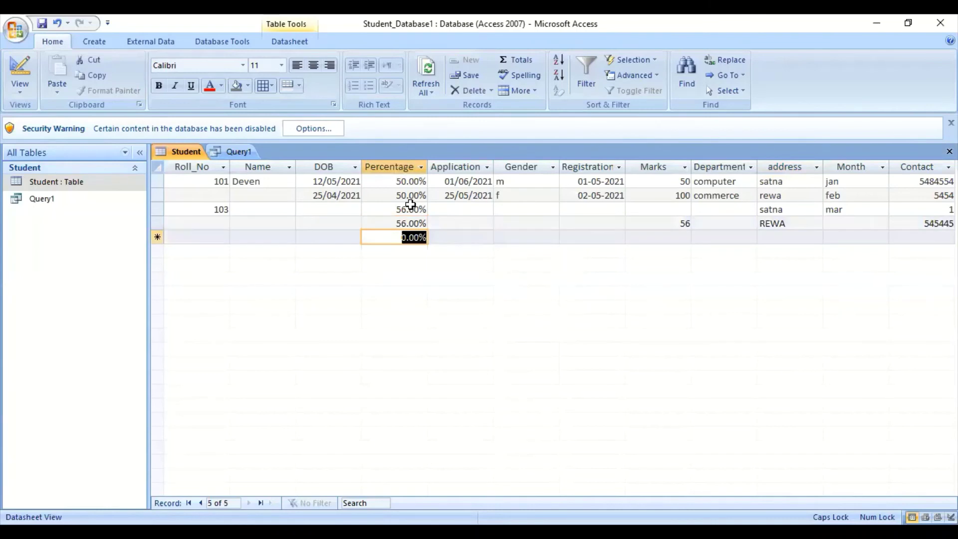
Step: Add a Student record with a Percentage of 65% and the address SATNA
{"action": "type", "text": "65%"}
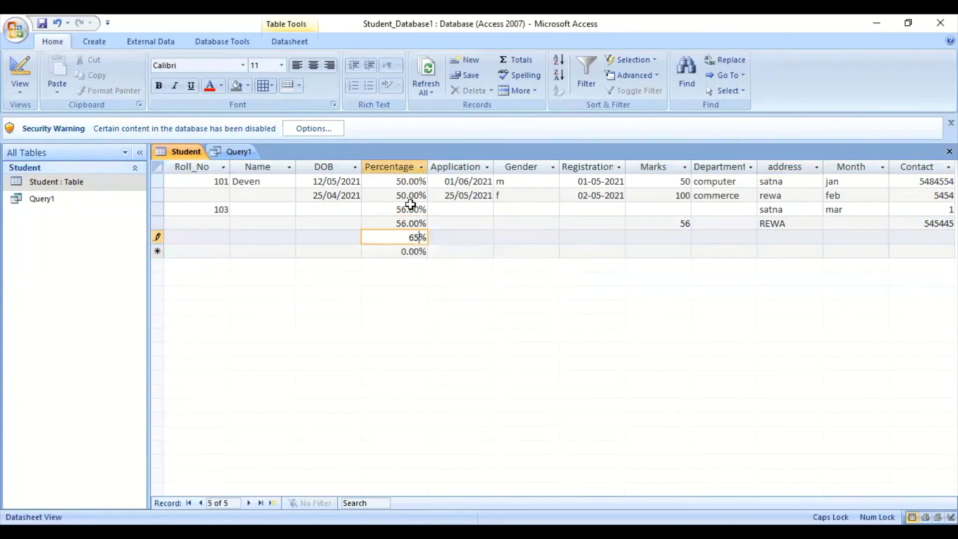
{"action": "key", "text": "Down"}
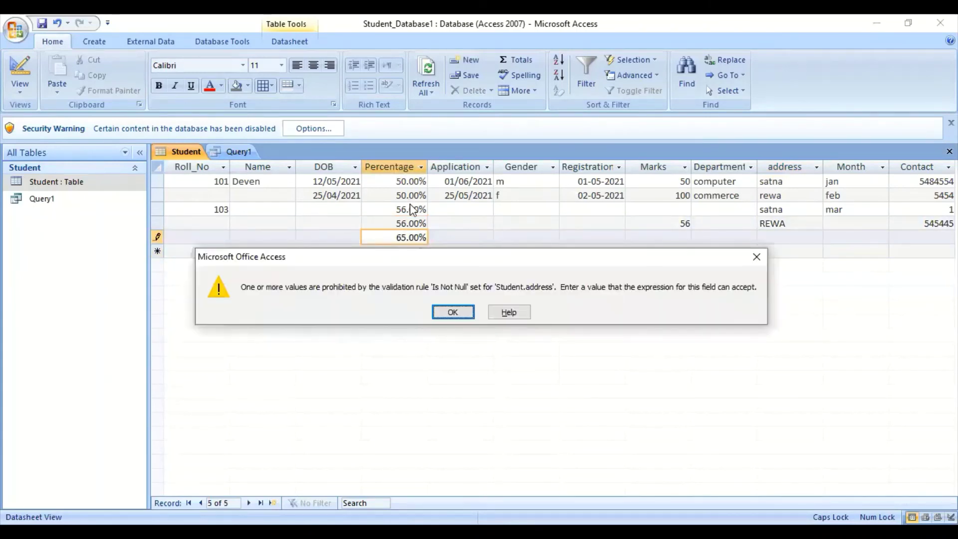
{"action": "key", "text": "Return"}
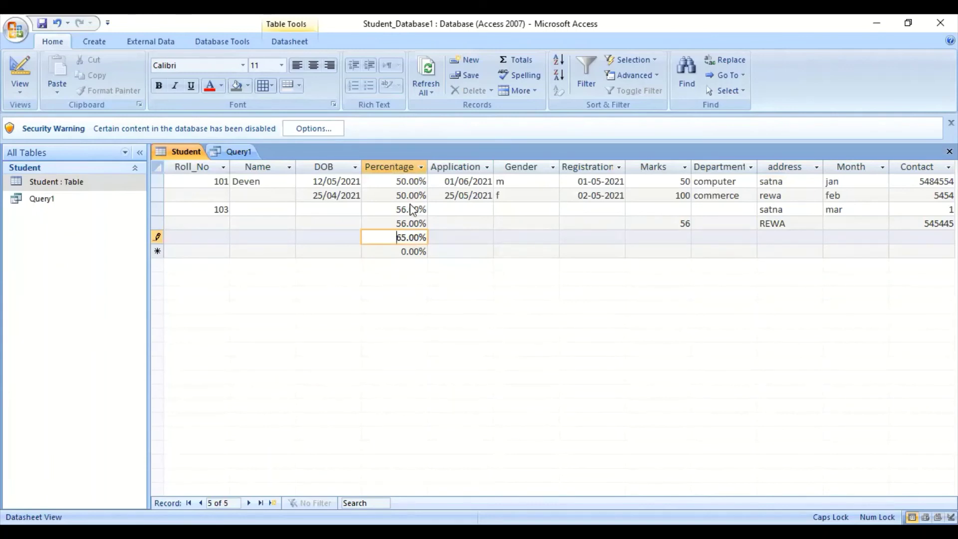
{"action": "key", "text": "Down"}
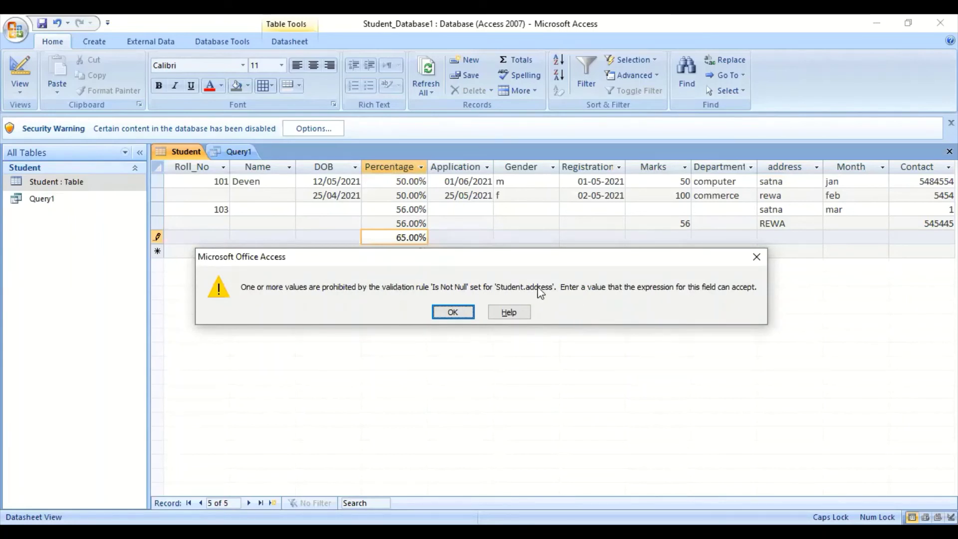
{"action": "left_click", "coordinate": [463, 313]}
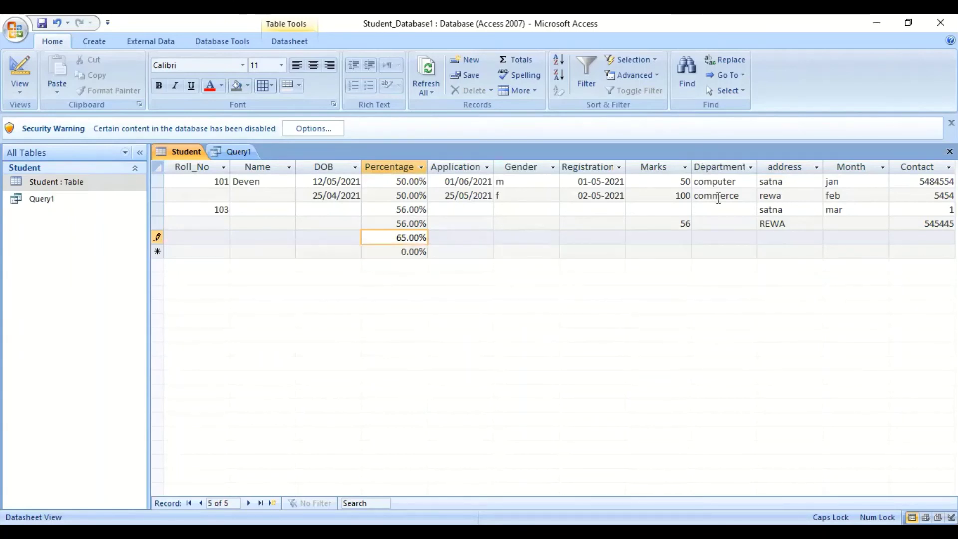
{"action": "left_click", "coordinate": [772, 238]}
{"action": "type", "text": "SAT"}
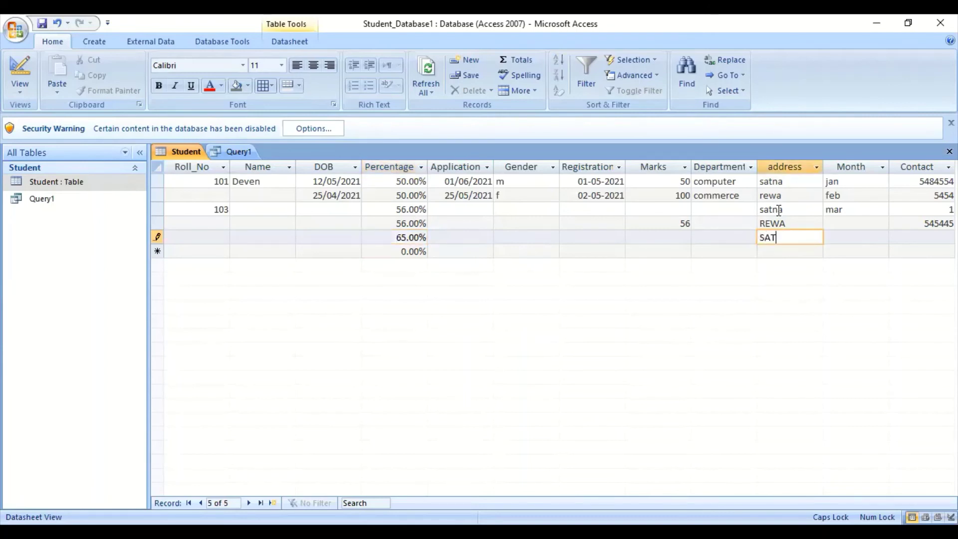
{"action": "type", "text": "NA"}
Step: Change the addresses of the first three Student records to PANNA, REWA and SATNA, in that order
{"action": "left_click_drag", "start_coordinate": [794, 208], "coordinate": [735, 206]}
{"action": "type", "text": "SATNA"}
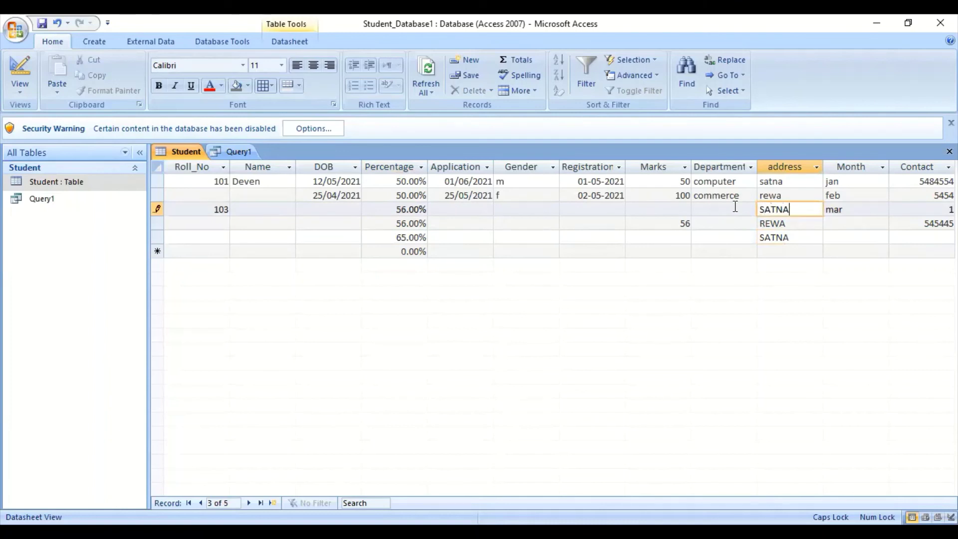
{"action": "key", "text": "Up"}
{"action": "type", "text": "REWA"}
{"action": "key", "text": "Up"}
{"action": "type", "text": "PANNA"}
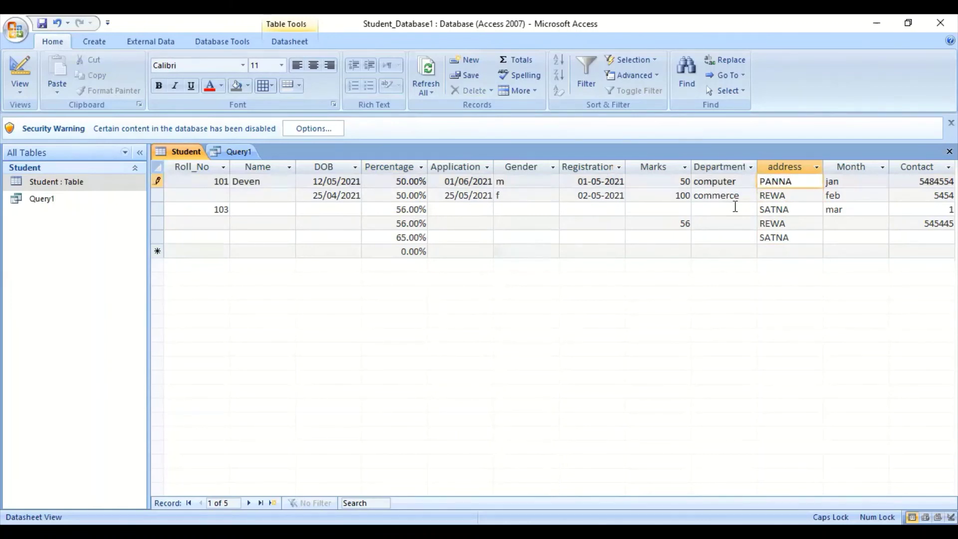
{"action": "left_click", "coordinate": [795, 235]}
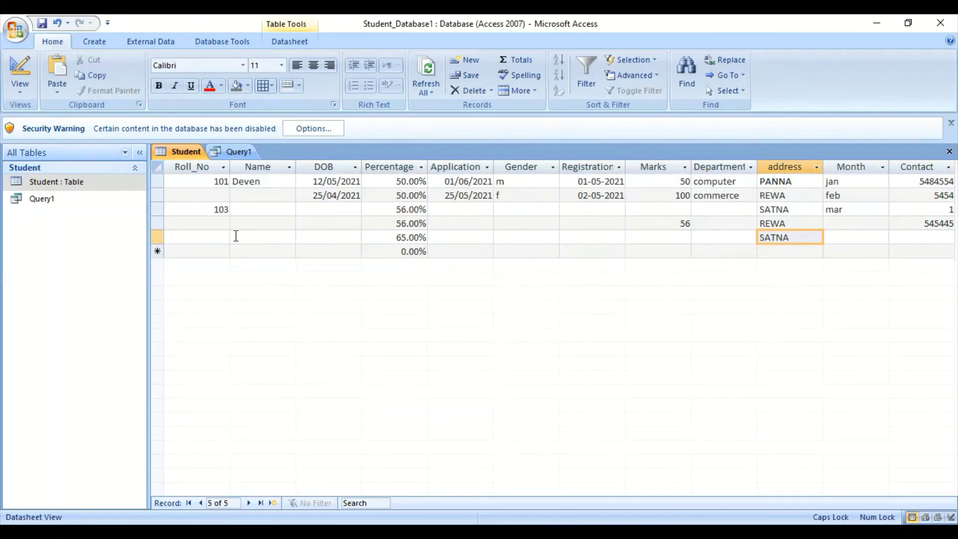
Step: Fill in the missing Roll_No values with 102, 104 and 105 in the second, fourth and fifth records
{"action": "left_click", "coordinate": [224, 193]}
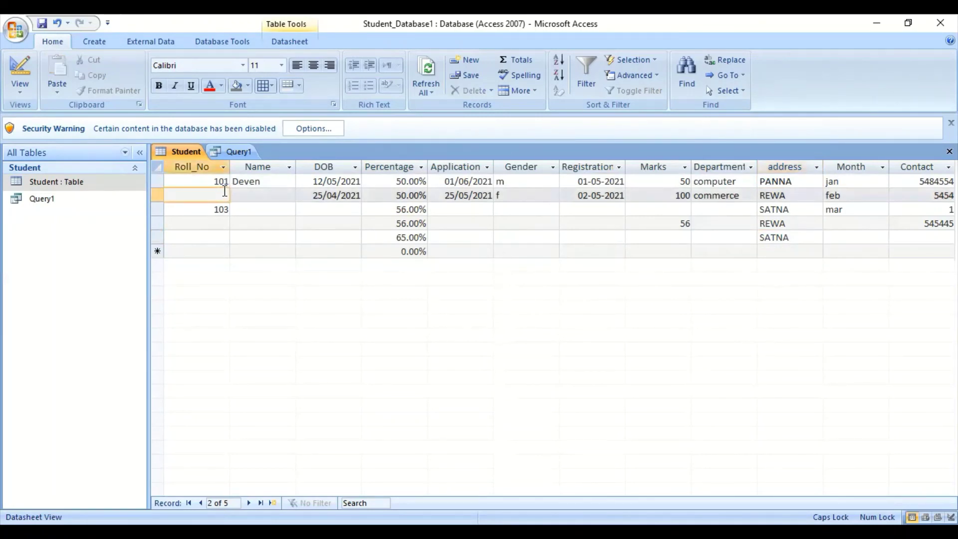
{"action": "type", "text": "10"}
{"action": "type", "text": "102"}
{"action": "key", "text": "Down"}
{"action": "key", "text": "Down"}
{"action": "type", "text": "104"}
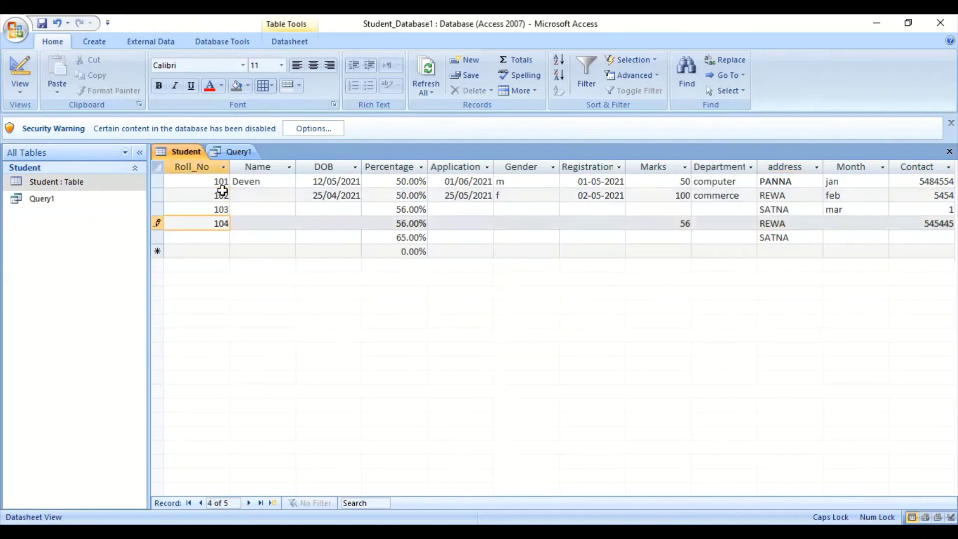
{"action": "key", "text": "Down"}
{"action": "type", "text": "105"}
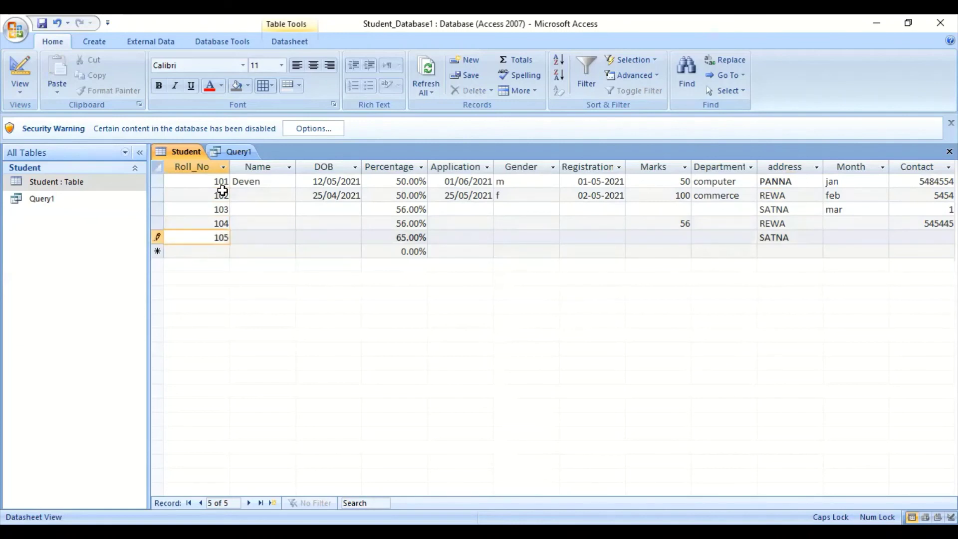
Step: Enter the names A, B, C and D in the records with roll numbers 105, 104, 103 and 102 respectively
{"action": "key", "text": "Up"}
{"action": "key", "text": "Down"}
{"action": "key", "text": "Tab"}
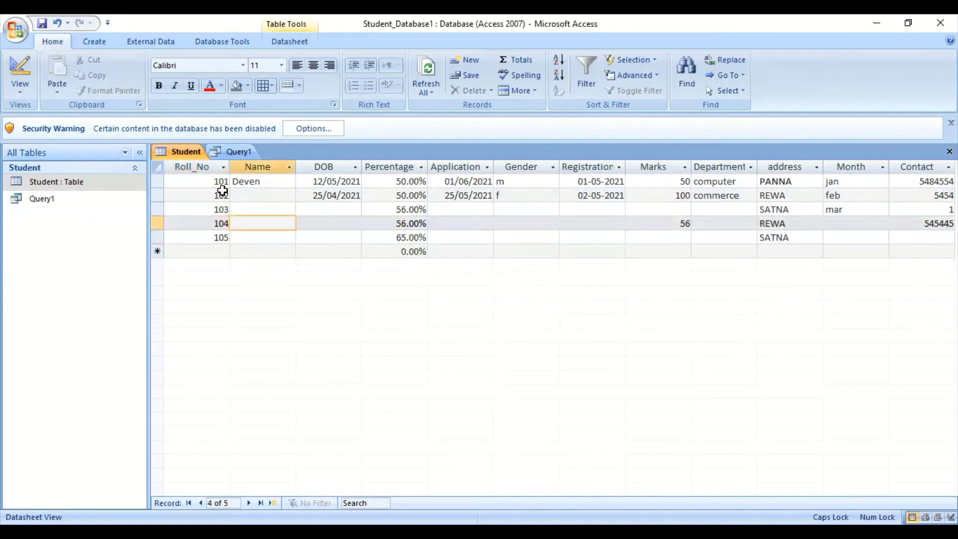
{"action": "type", "text": "A"}
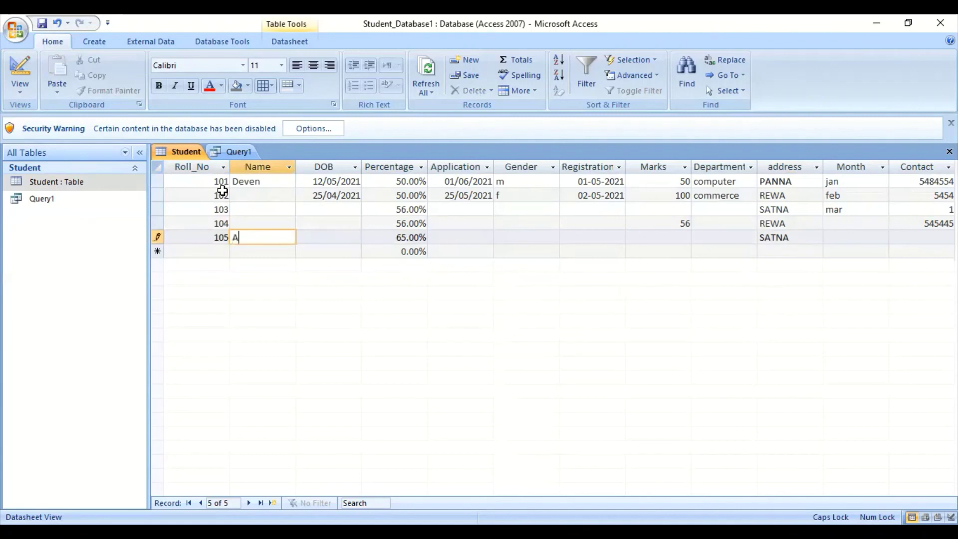
{"action": "key", "text": "Up"}
{"action": "type", "text": "B"}
{"action": "key", "text": "Up"}
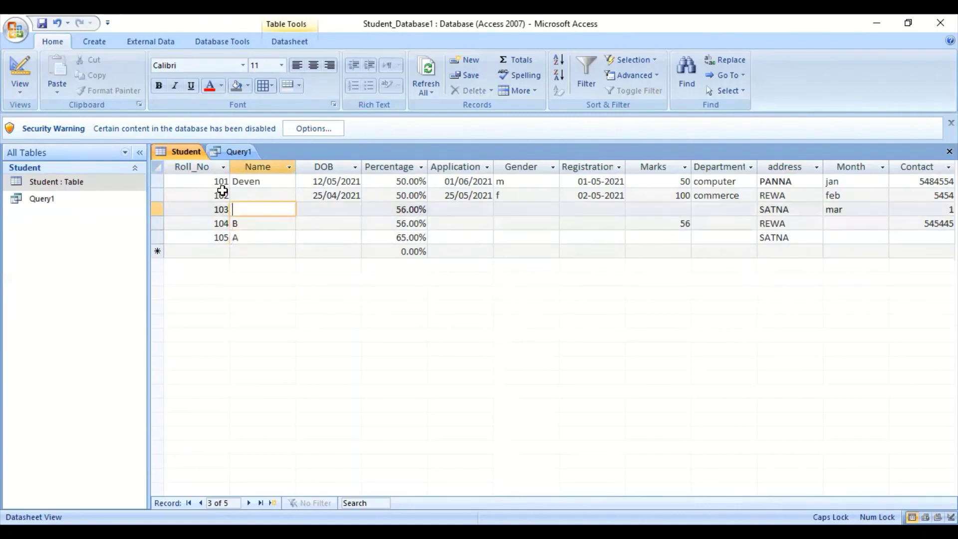
{"action": "type", "text": "C"}
{"action": "key", "text": "Up"}
{"action": "type", "text": "D"}
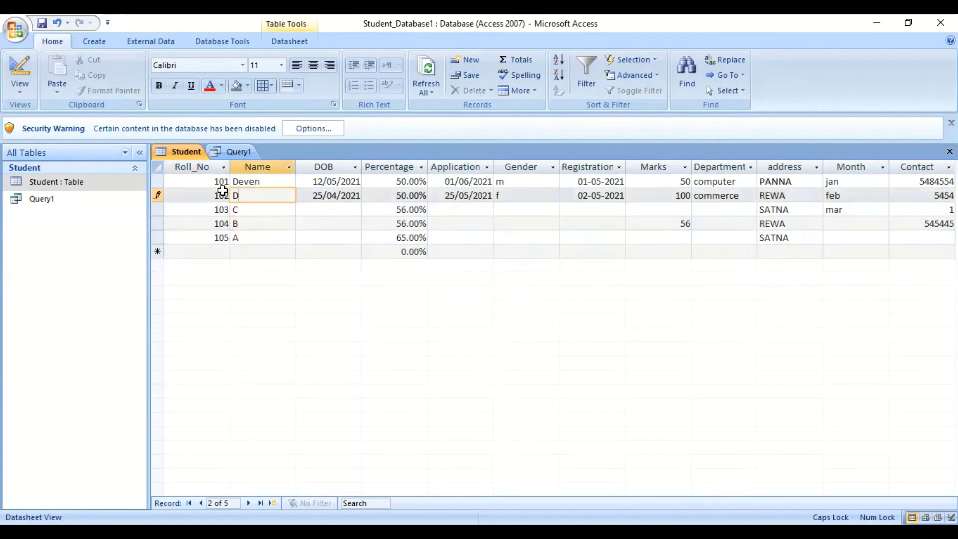
Step: Save the Student table with its edited records
{"action": "right_click", "coordinate": [190, 151]}
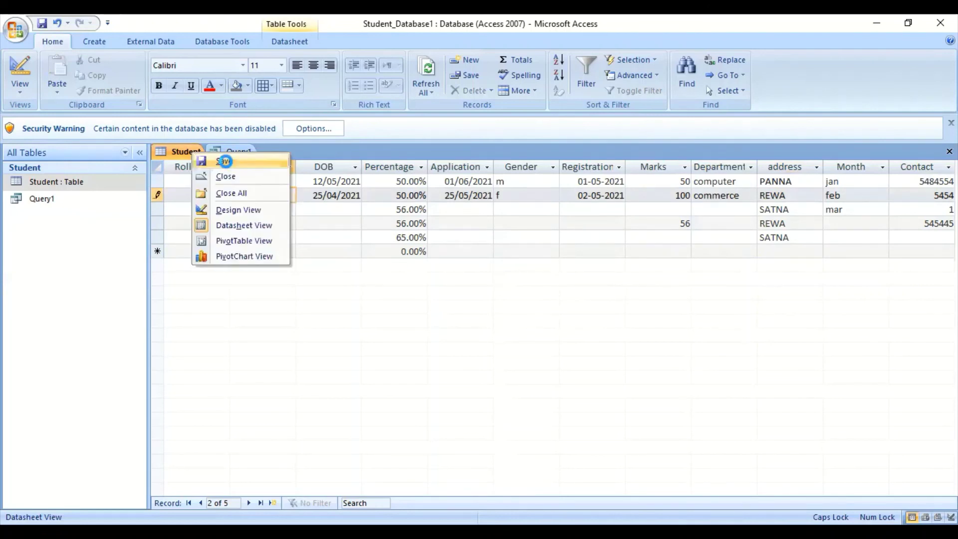
{"action": "key", "text": "s"}
{"action": "left_click", "coordinate": [451, 334]}
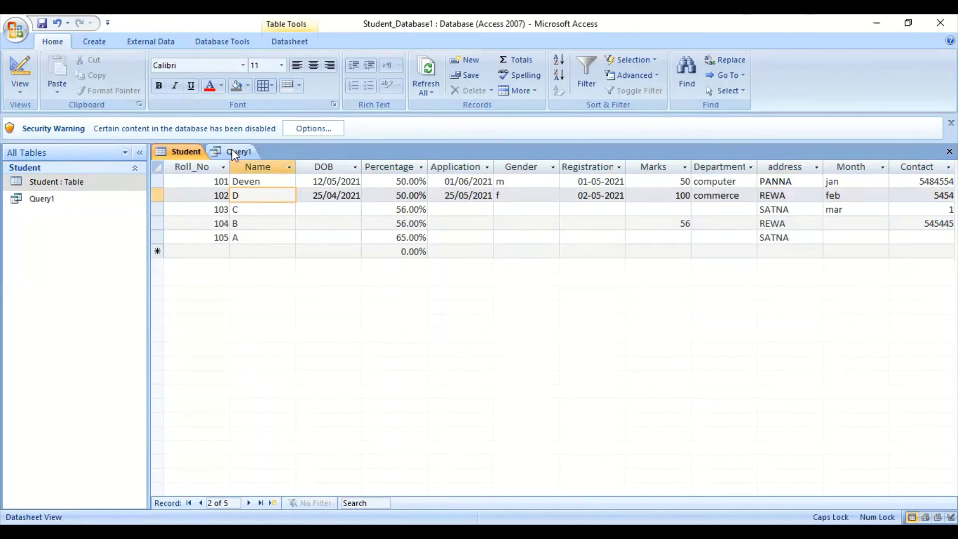
Step: Show Query1 in Datasheet View to check the updated student records
{"action": "right_click", "coordinate": [233, 151]}
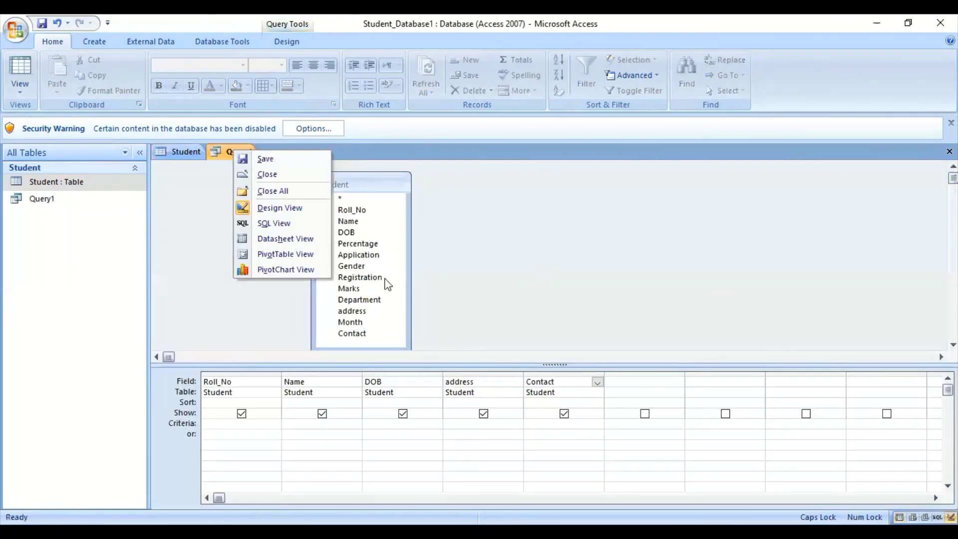
{"action": "left_click", "coordinate": [397, 282]}
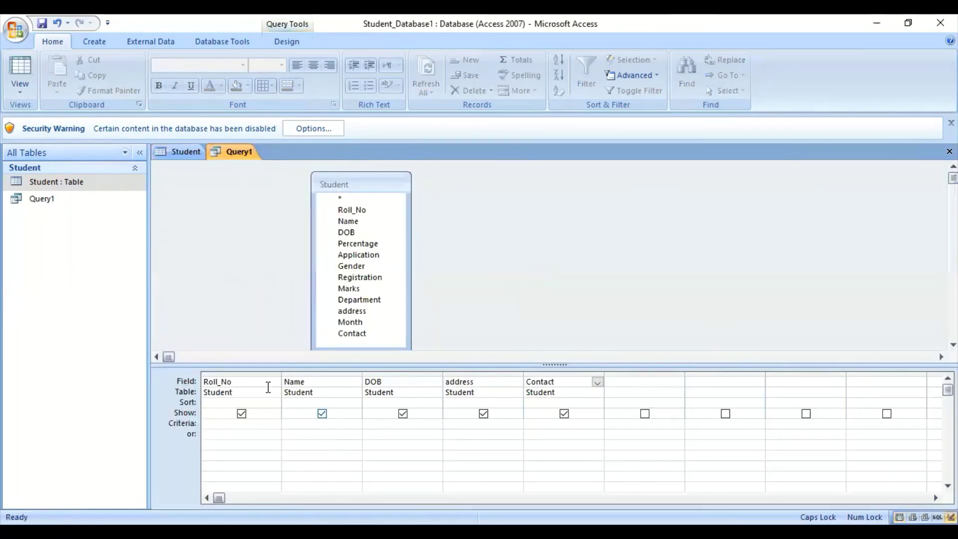
{"action": "right_click", "coordinate": [234, 150]}
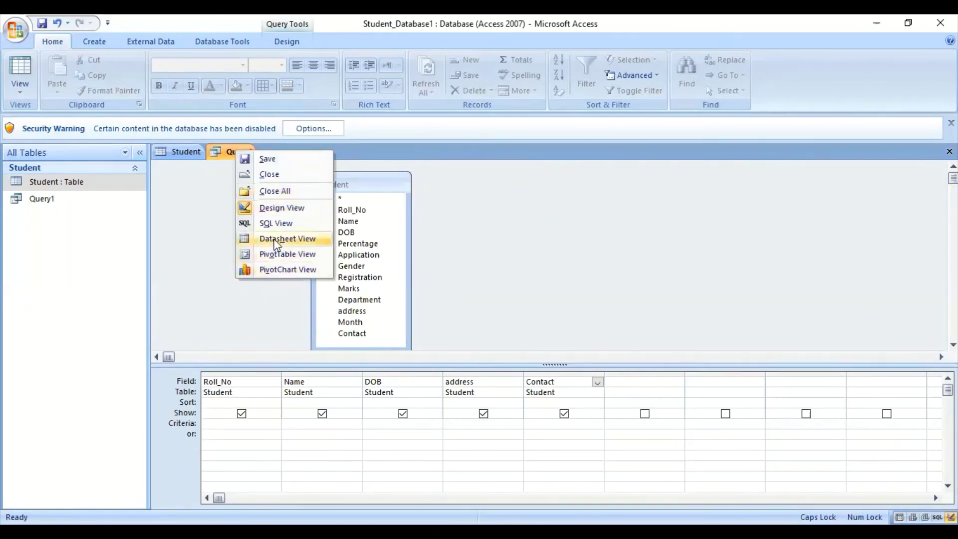
{"action": "left_click", "coordinate": [273, 239]}
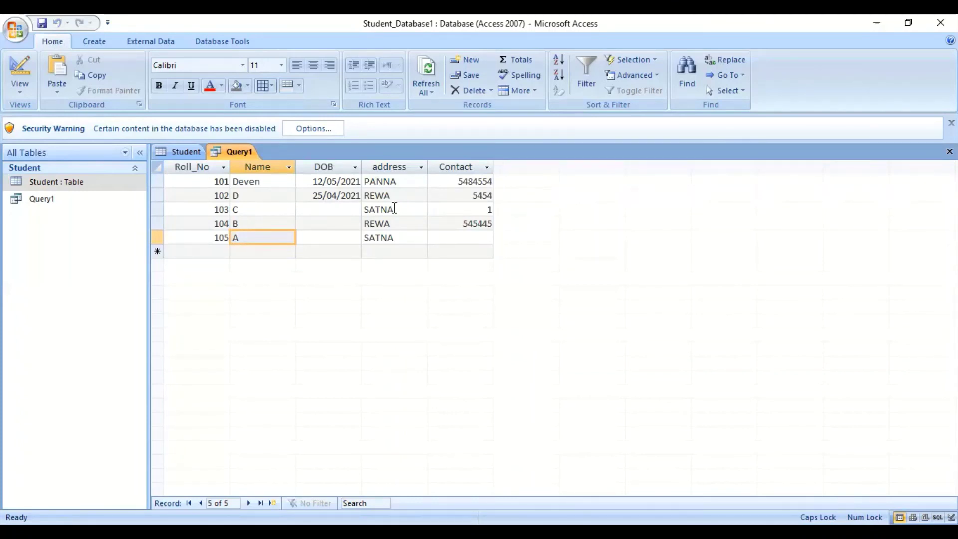
Step: Return Query1 to Design View and set the criterion [ENTER CITY] for the address field
{"action": "right_click", "coordinate": [239, 151]}
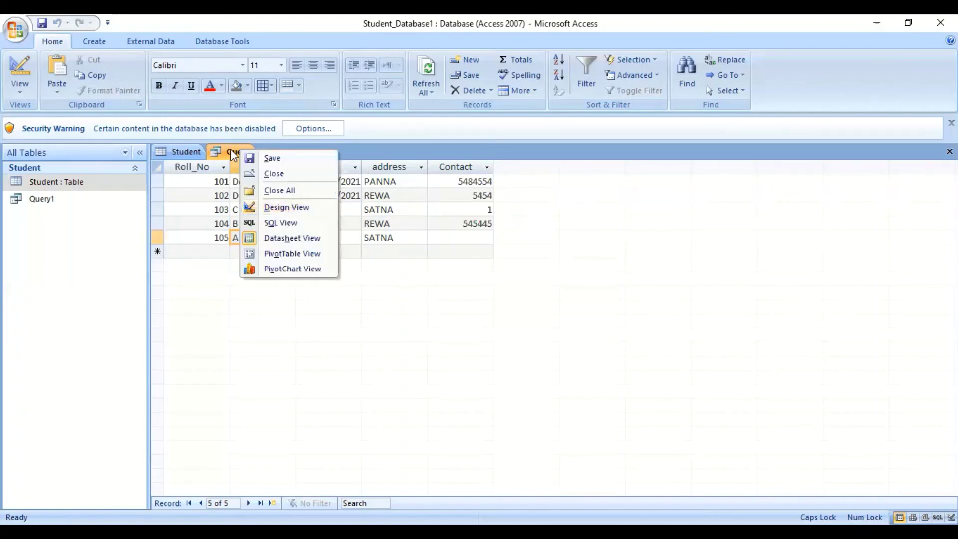
{"action": "left_click", "coordinate": [287, 207]}
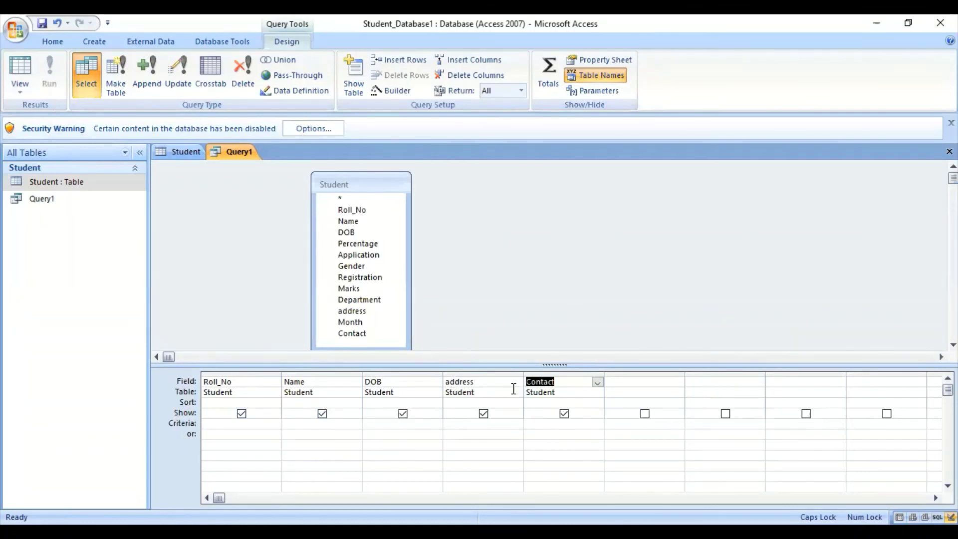
{"action": "left_click", "coordinate": [464, 423]}
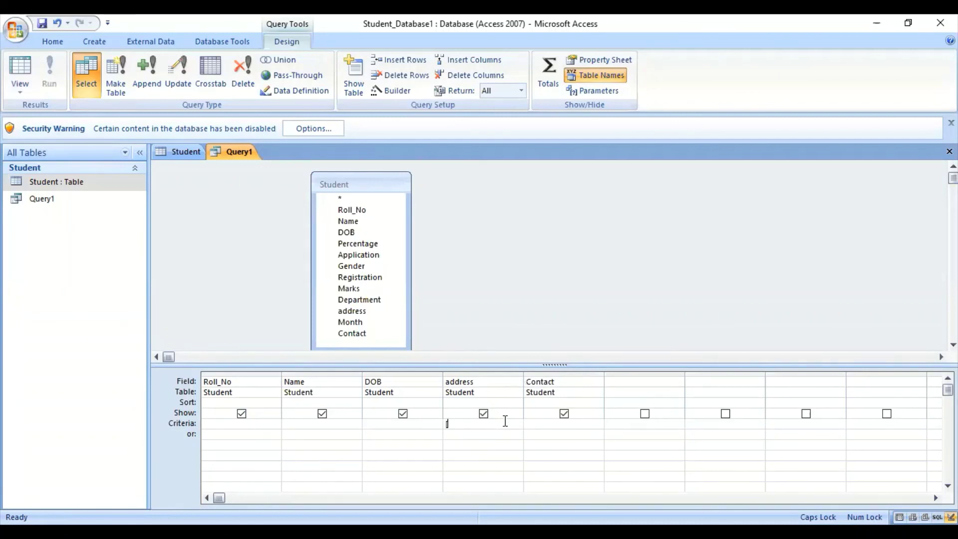
{"action": "type", "text": "[ENTER CITY"}
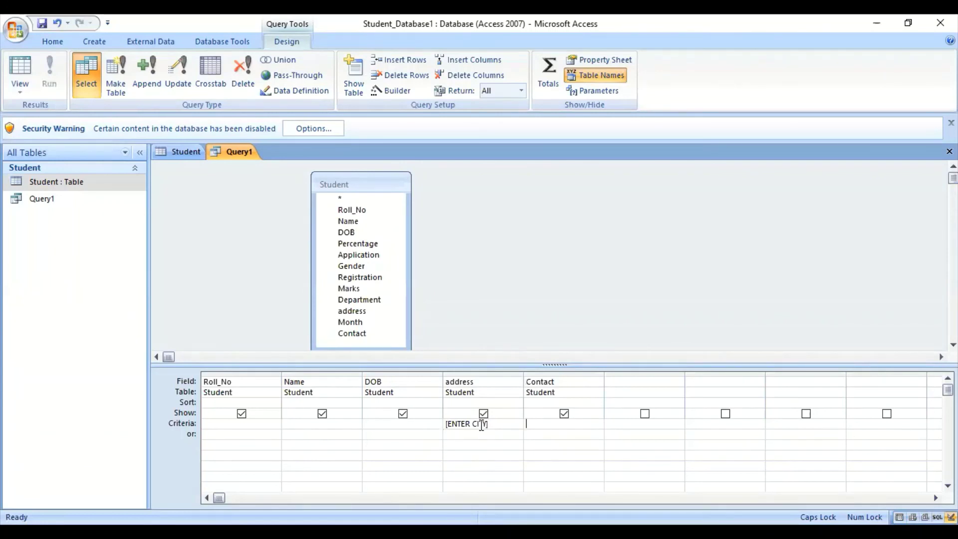
Step: Run Query1 in Datasheet View with SATNA as the city parameter and return to Design View
{"action": "right_click", "coordinate": [248, 149]}
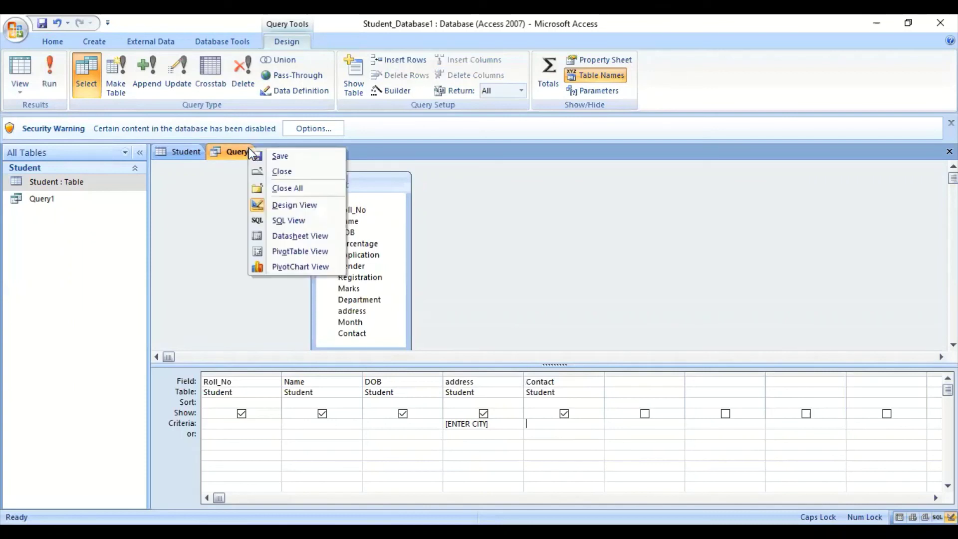
{"action": "left_click", "coordinate": [283, 233]}
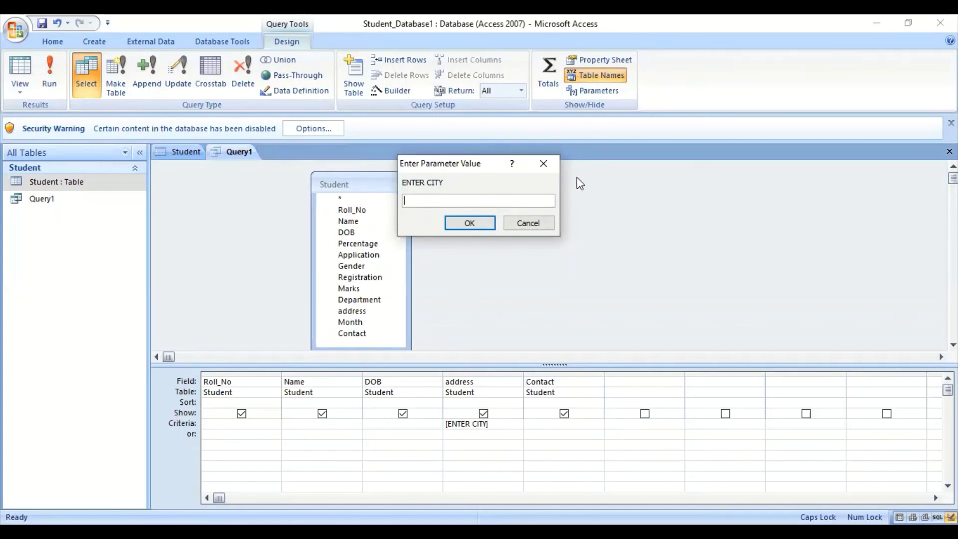
{"action": "type", "text": "SATNA"}
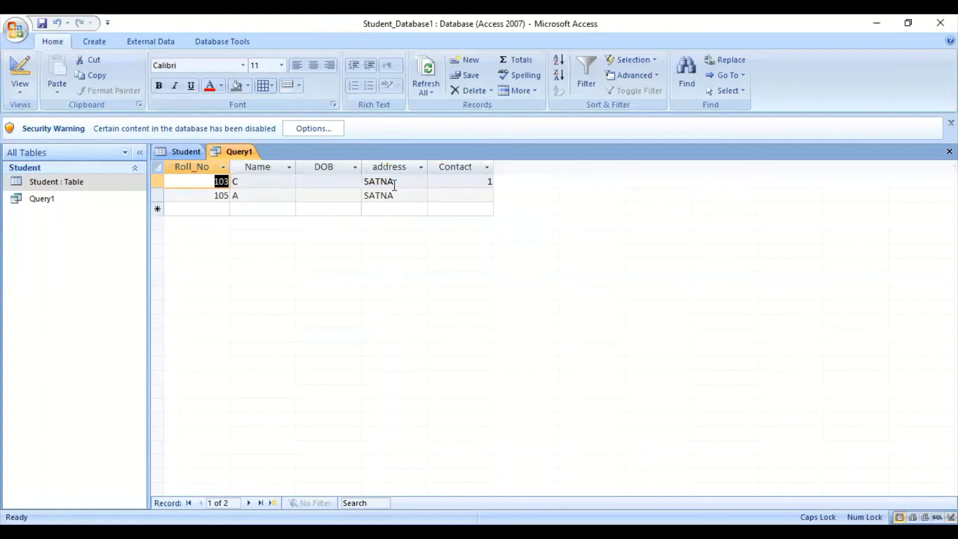
{"action": "right_click", "coordinate": [239, 156]}
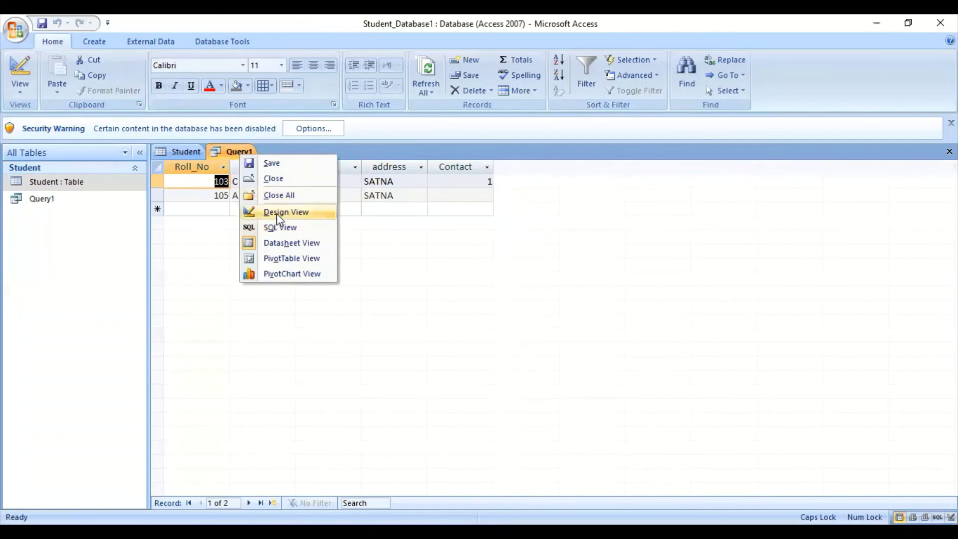
{"action": "left_click", "coordinate": [276, 214]}
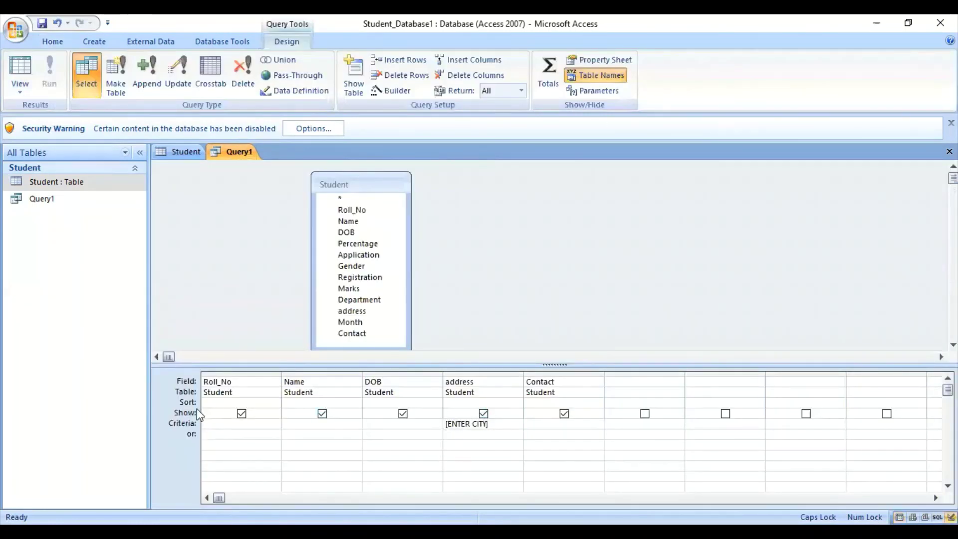
Step: Run Query1 again with REWA as the city parameter and go back to Design View
{"action": "left_click", "coordinate": [529, 424]}
{"action": "right_click", "coordinate": [240, 156]}
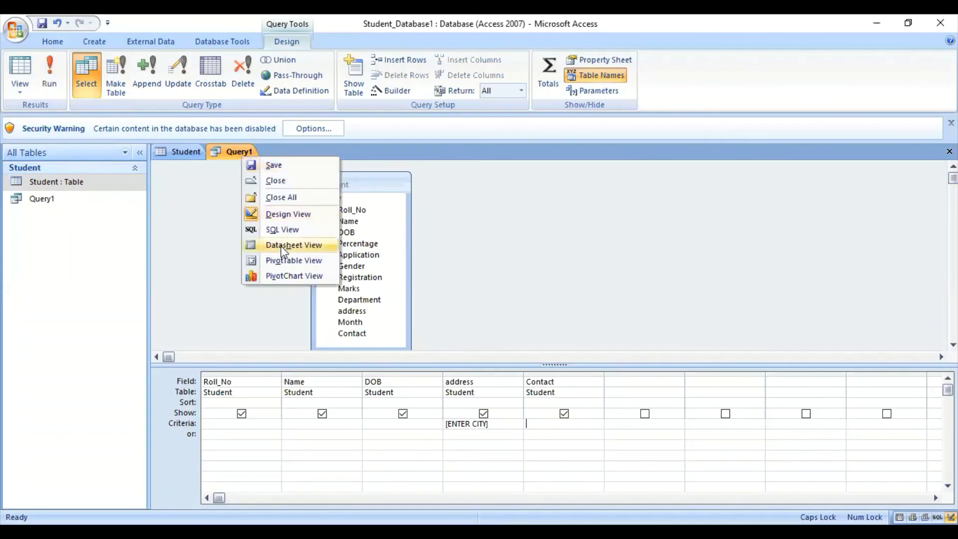
{"action": "left_click", "coordinate": [328, 246]}
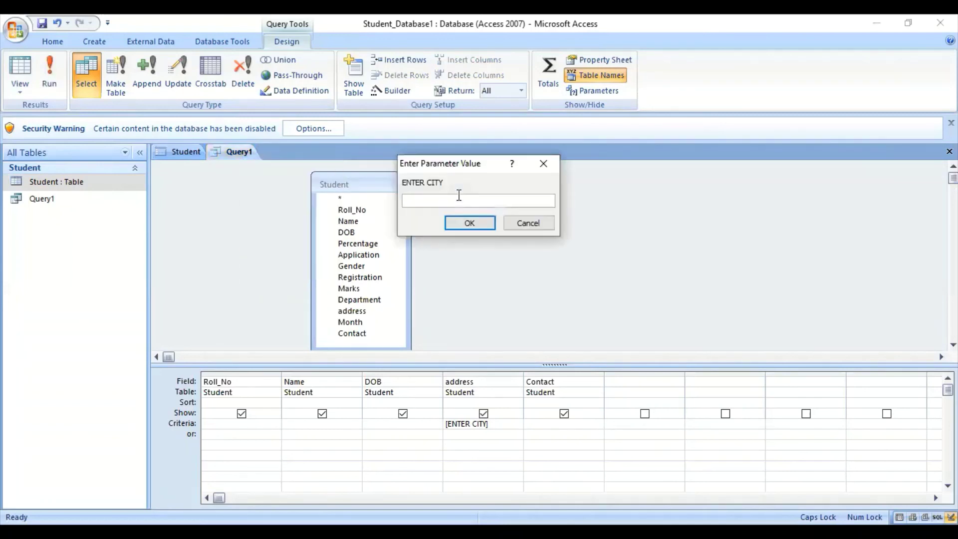
{"action": "type", "text": "REWA"}
{"action": "key", "text": "Return"}
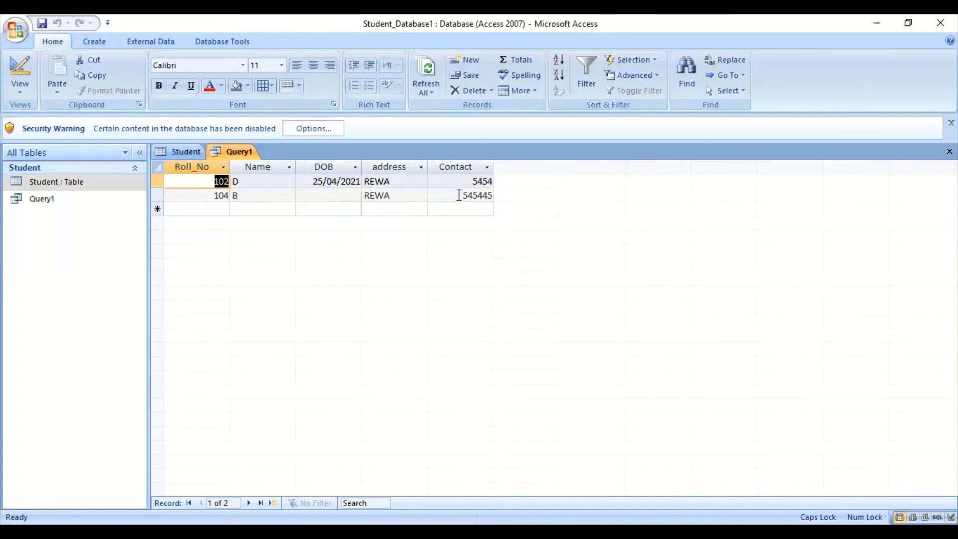
{"action": "right_click", "coordinate": [245, 151]}
{"action": "left_click", "coordinate": [284, 205]}
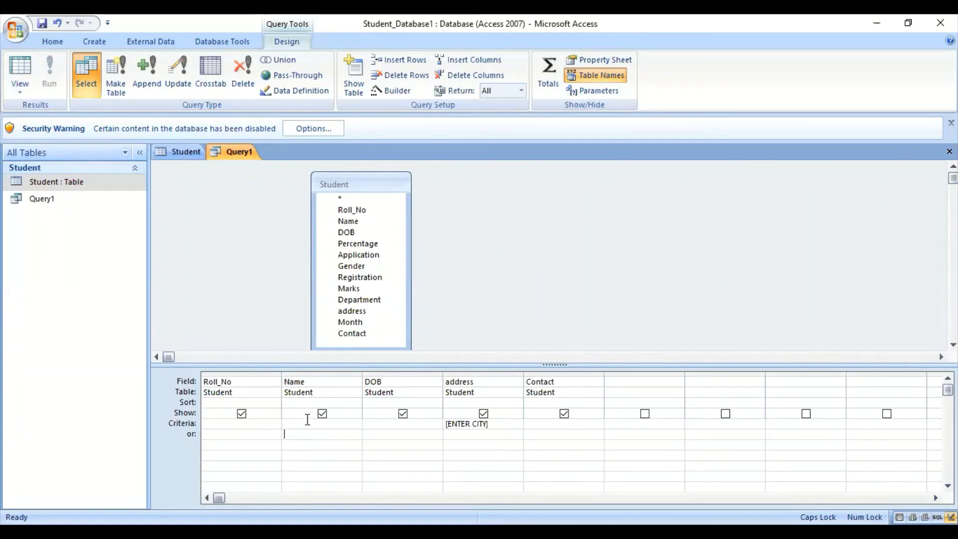
Step: Set the Name field's criterion to A* and try to show Query1 in Datasheet View, cancelling the city parameter request
{"action": "left_click", "coordinate": [299, 424]}
{"action": "type", "text": "A*"}
{"action": "key", "text": "Tab"}
{"action": "right_click", "coordinate": [232, 147]}
{"action": "left_click", "coordinate": [278, 235]}
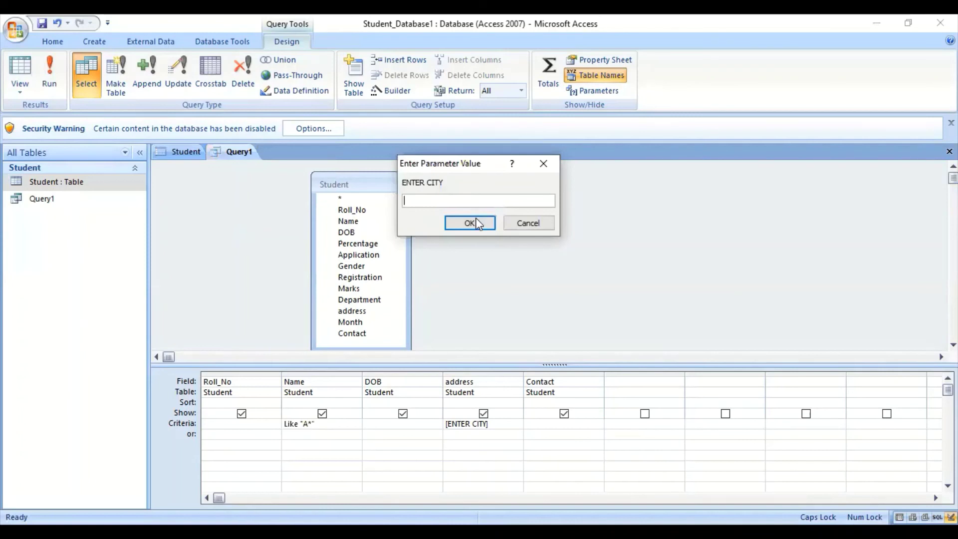
{"action": "left_click", "coordinate": [521, 221]}
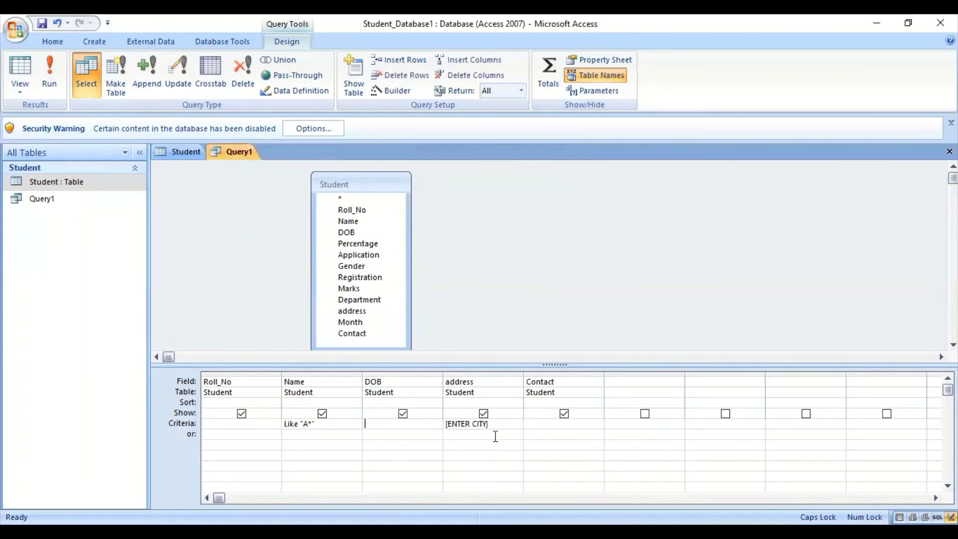
Step: Delete the [ENTER CITY] criterion from the address field and show Query1 in Datasheet View
{"action": "left_click_drag", "start_coordinate": [494, 424], "coordinate": [416, 424]}
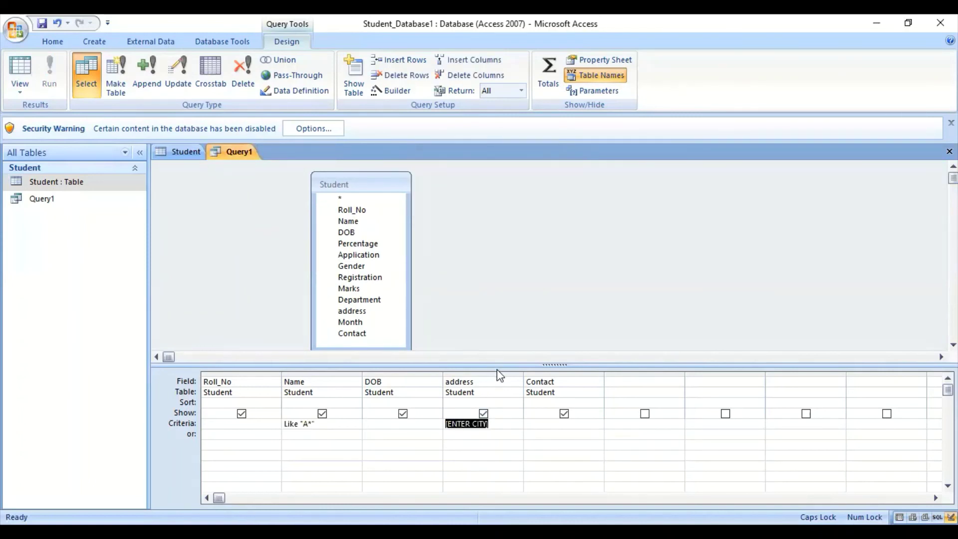
{"action": "key", "text": "Delete"}
{"action": "left_click", "coordinate": [348, 426]}
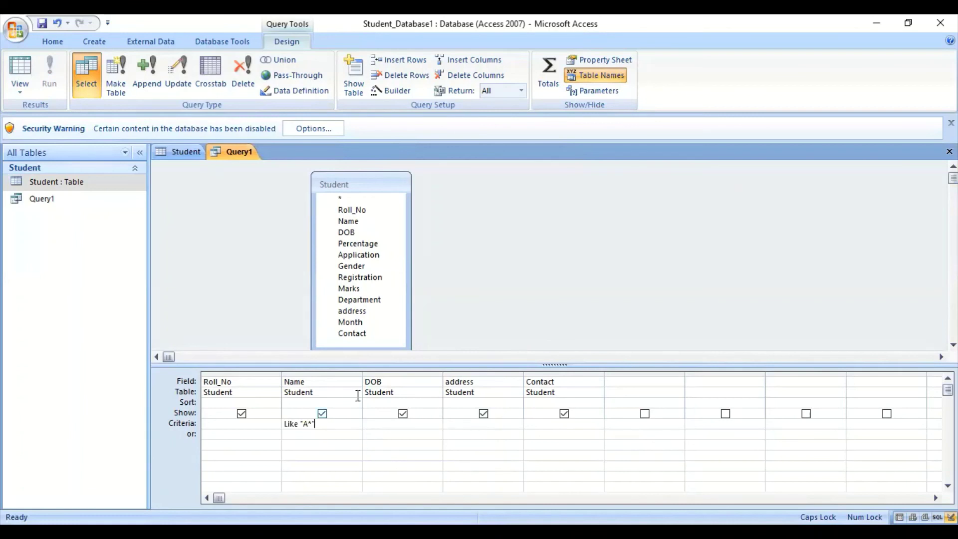
{"action": "right_click", "coordinate": [238, 158]}
{"action": "left_click", "coordinate": [288, 242]}
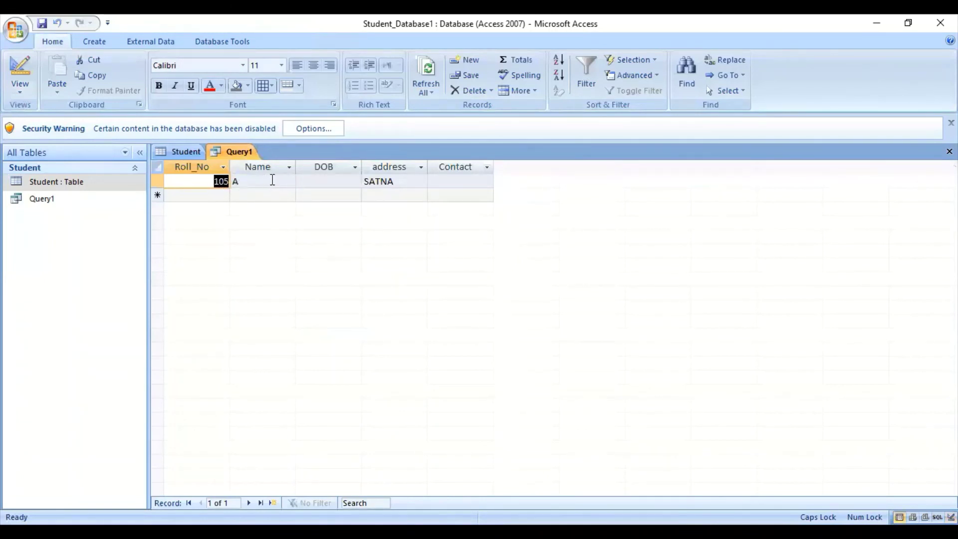
Step: Start a new record in the Student table with roll number 106 and the student's name
{"action": "left_click", "coordinate": [191, 151]}
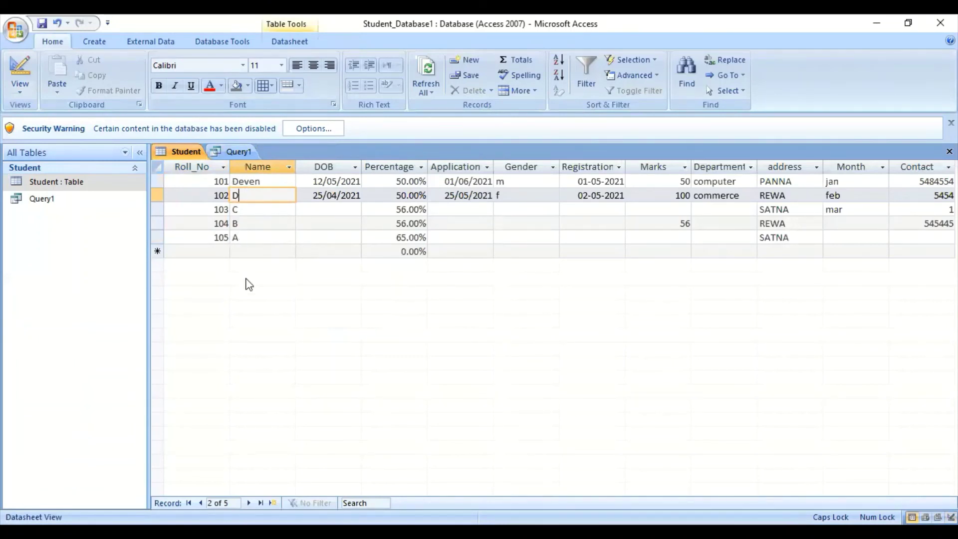
{"action": "left_click", "coordinate": [223, 251]}
{"action": "type", "text": "106"}
{"action": "left_click", "coordinate": [279, 248]}
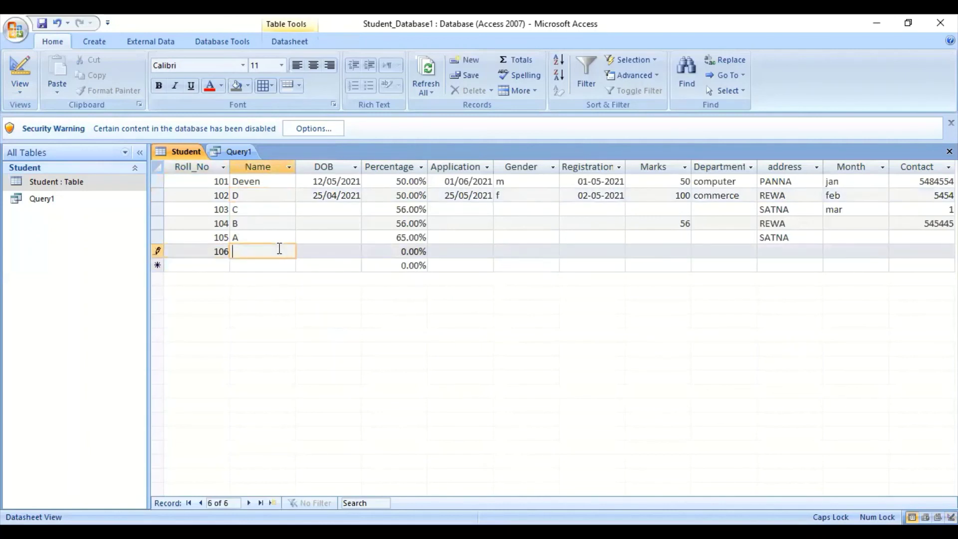
{"action": "type", "text": "AMIT"}
{"action": "key", "text": "Down"}
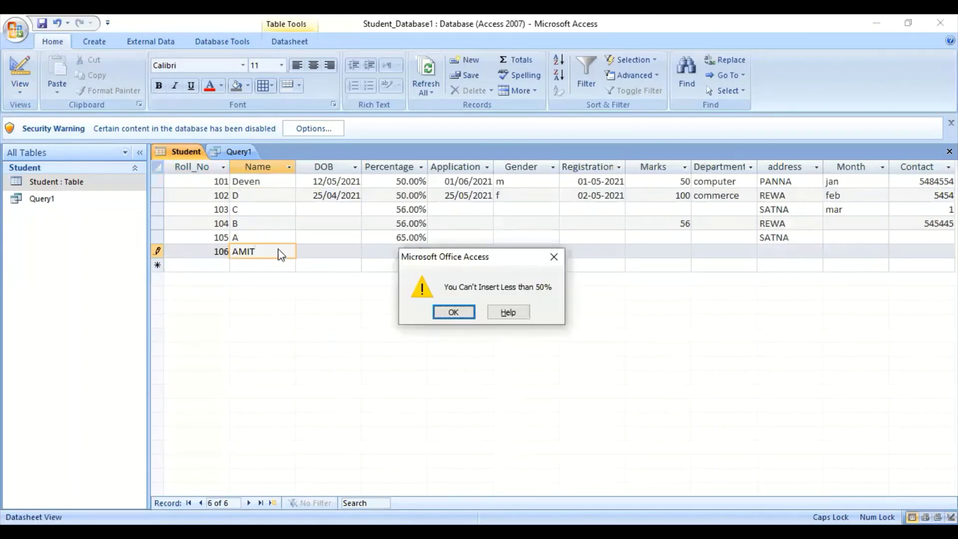
{"action": "key", "text": "Return"}
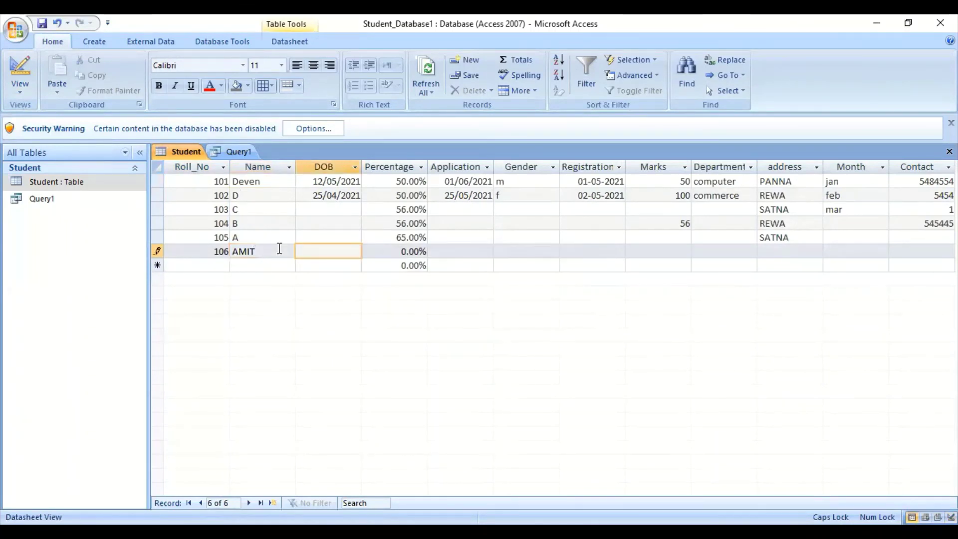
Step: Fill in the date of birth and a percentage of 68 for student 106
{"action": "type", "text": "12-05-"}
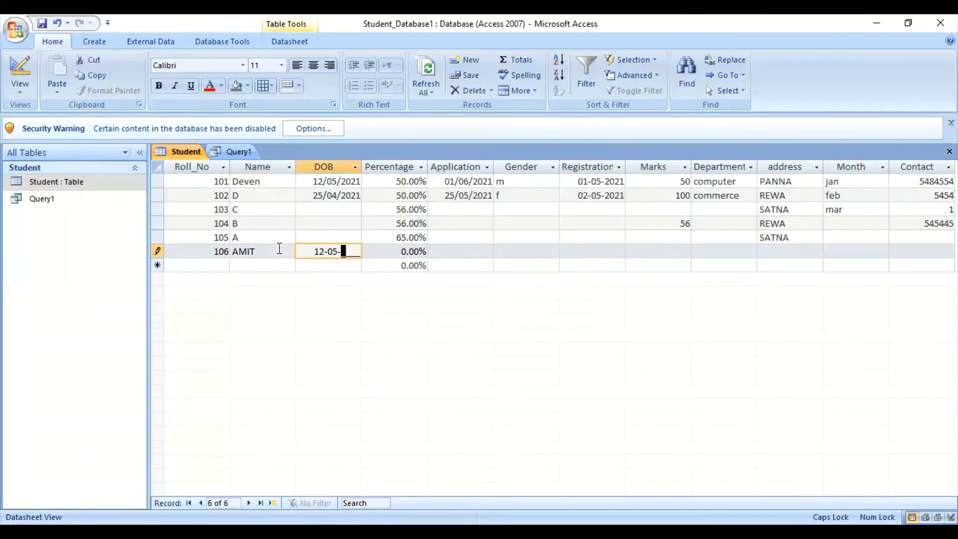
{"action": "type", "text": "16"}
{"action": "type", "text": "65"}
{"action": "key", "text": "Tab"}
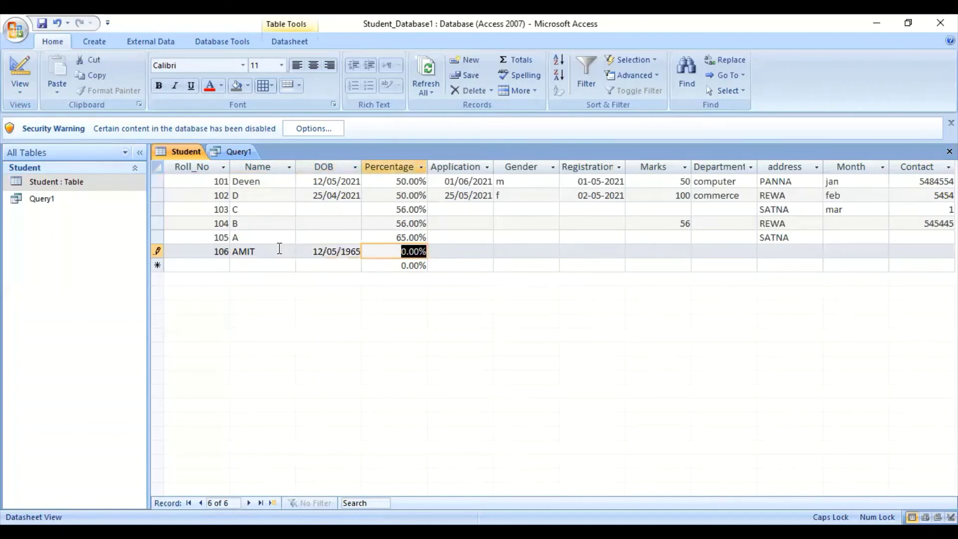
{"action": "type", "text": "68"}
{"action": "key", "text": "Tab"}
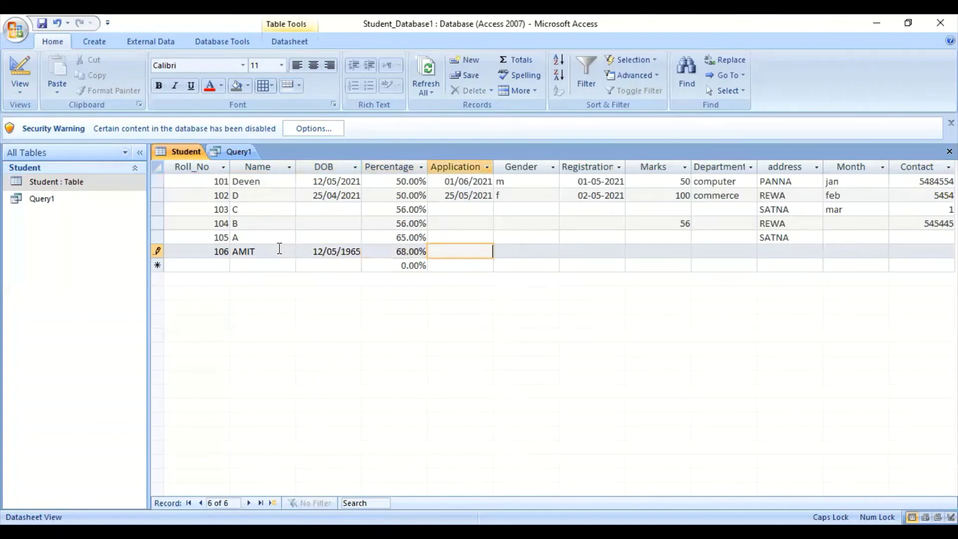
Step: Complete record 106 with application date 25/06/2020, gender M and address REWA, and commit the record
{"action": "type", "text": "25/"}
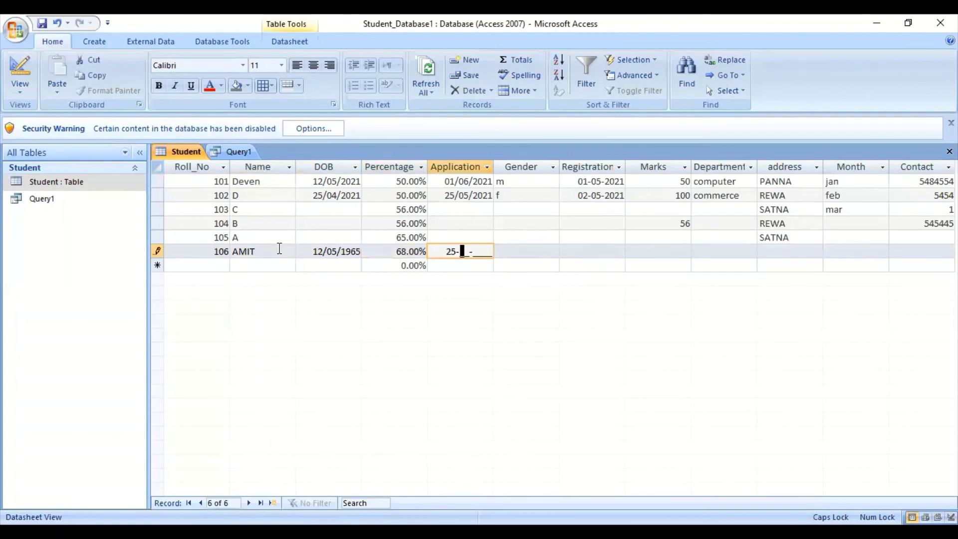
{"action": "type", "text": "06/"}
{"action": "type", "text": "20"}
{"action": "type", "text": "20"}
{"action": "key", "text": "Tab"}
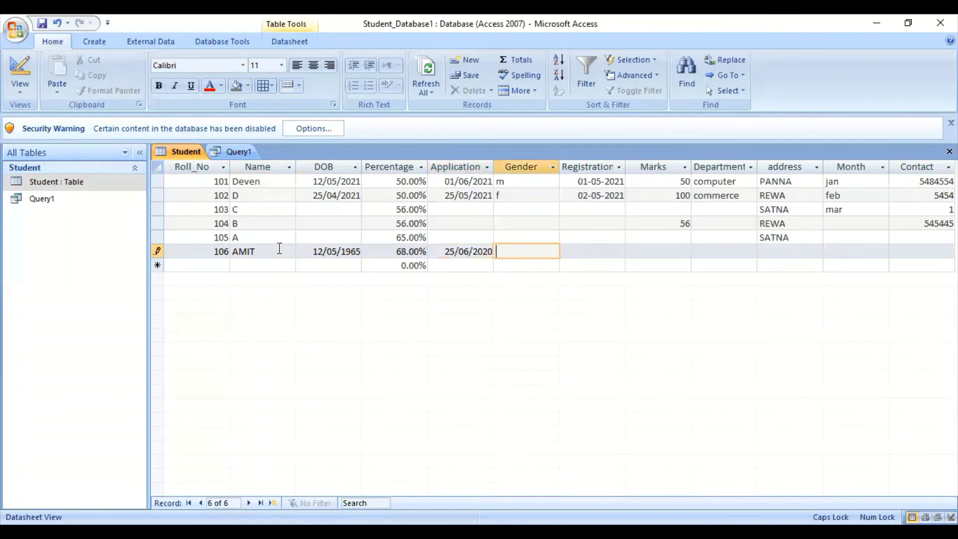
{"action": "type", "text": "M"}
{"action": "left_click", "coordinate": [766, 249]}
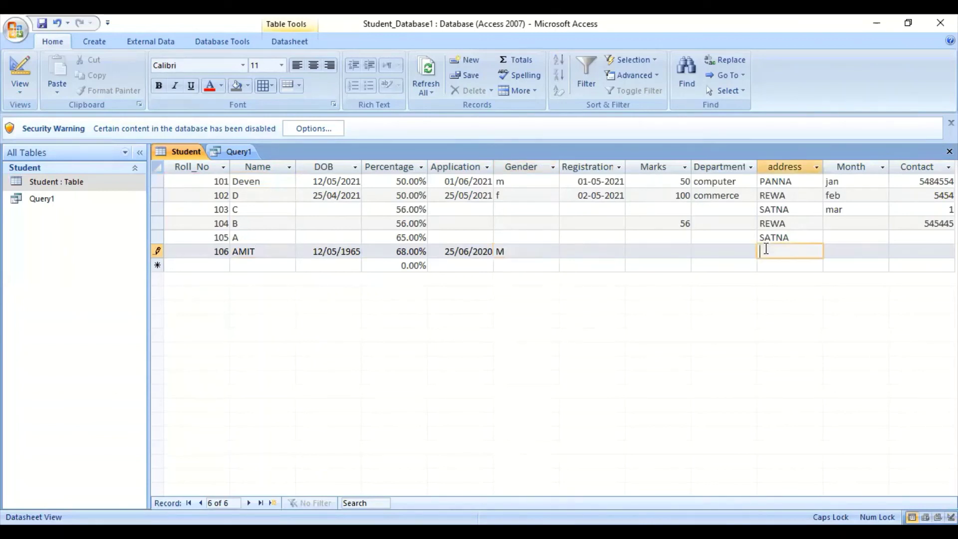
{"action": "type", "text": "REWA"}
{"action": "left_click", "coordinate": [262, 264]}
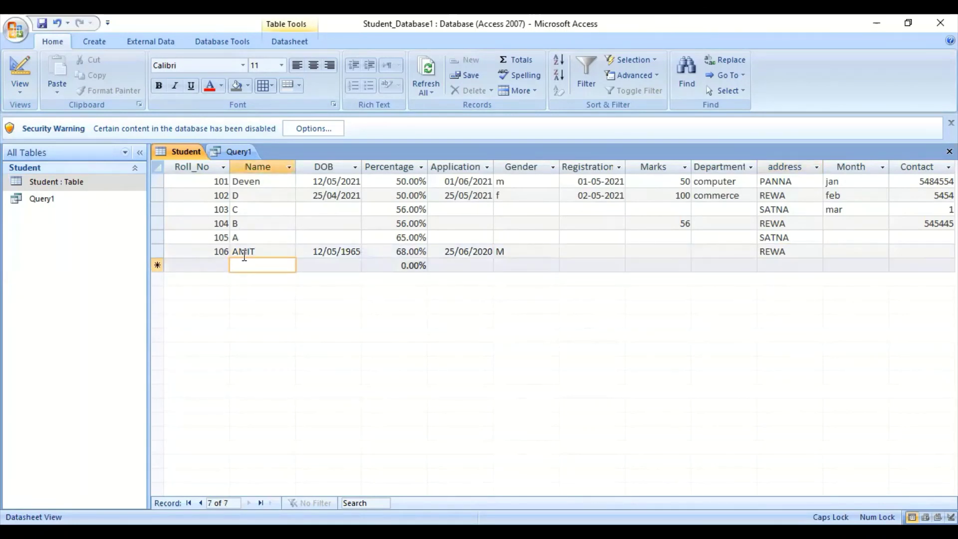
Step: Refresh the Query1 datasheet to check it against the new student record, and return the query to Design View
{"action": "right_click", "coordinate": [189, 158]}
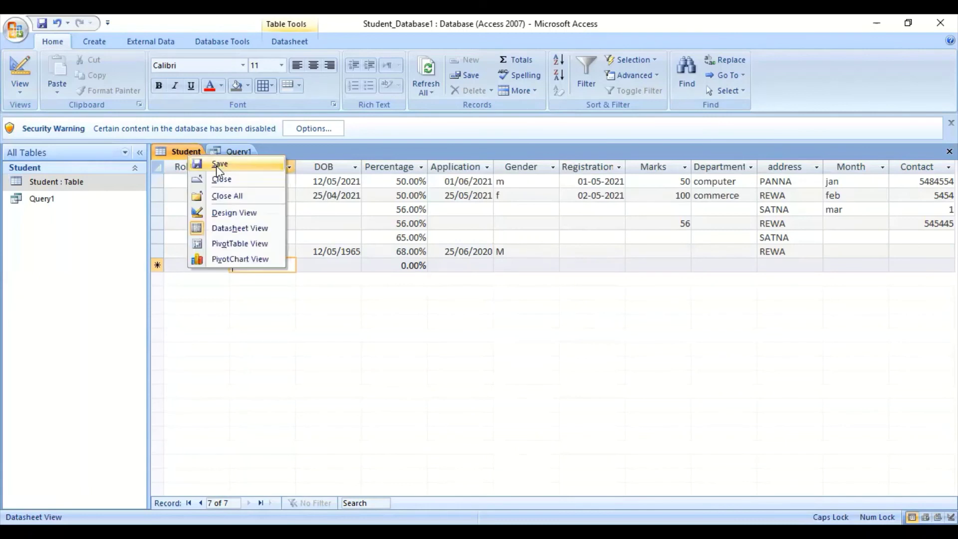
{"action": "right_click", "coordinate": [218, 154]}
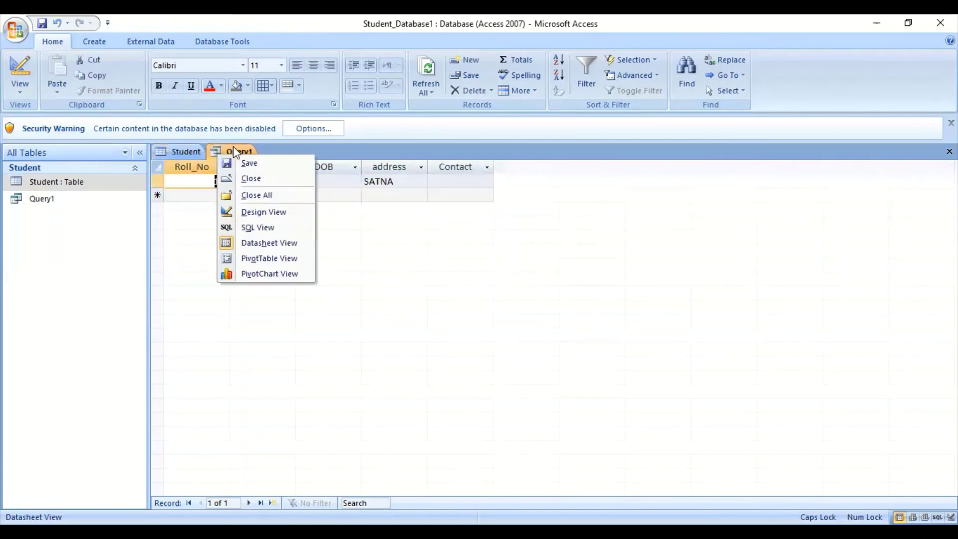
{"action": "left_click", "coordinate": [327, 185]}
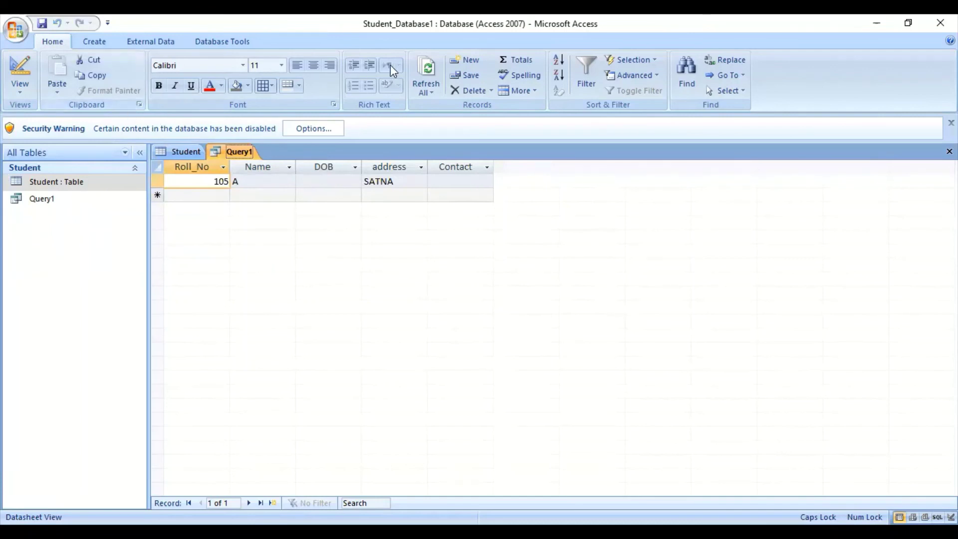
{"action": "left_click", "coordinate": [430, 70]}
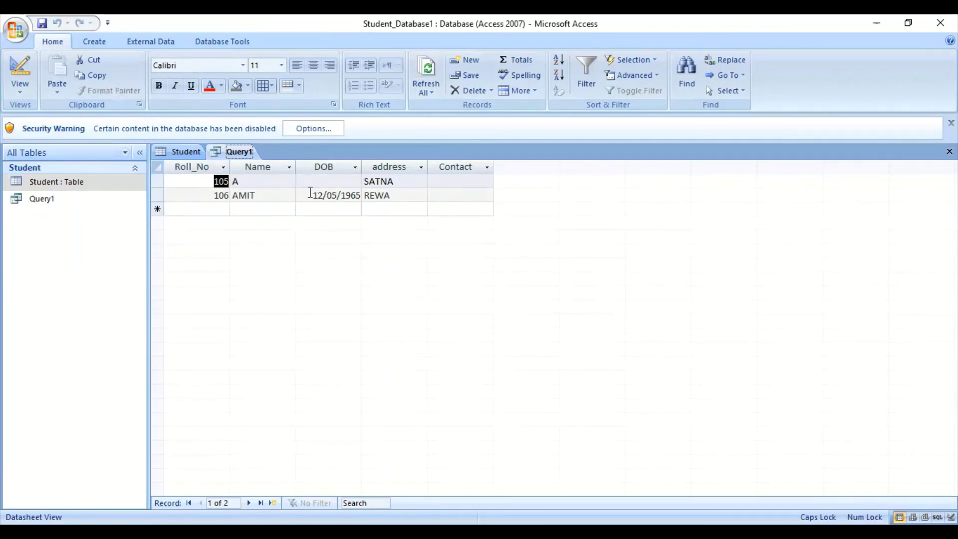
{"action": "right_click", "coordinate": [224, 151]}
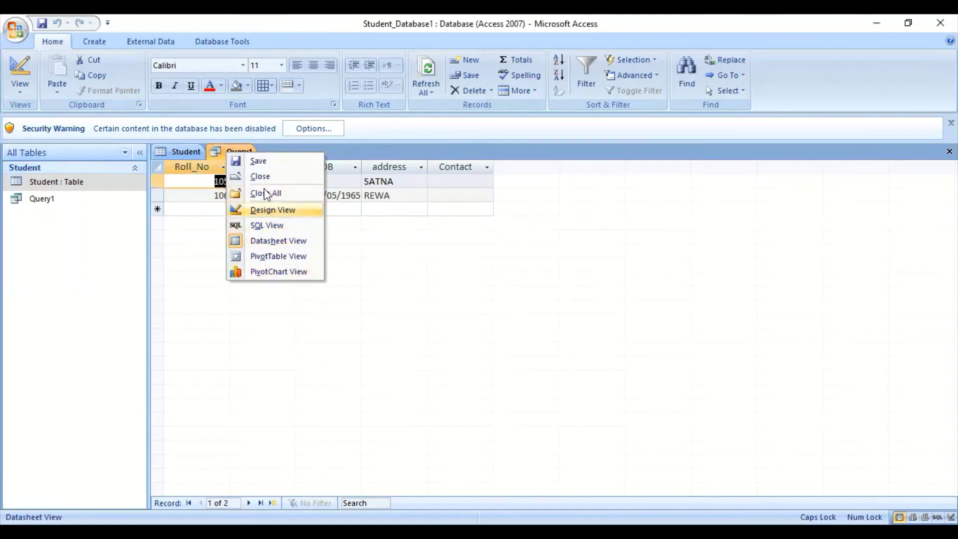
{"action": "left_click", "coordinate": [263, 210]}
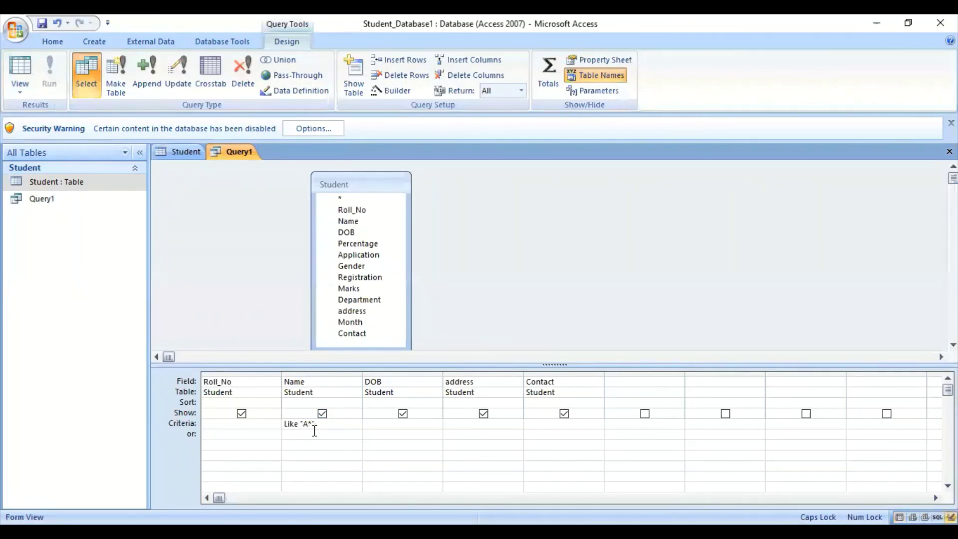